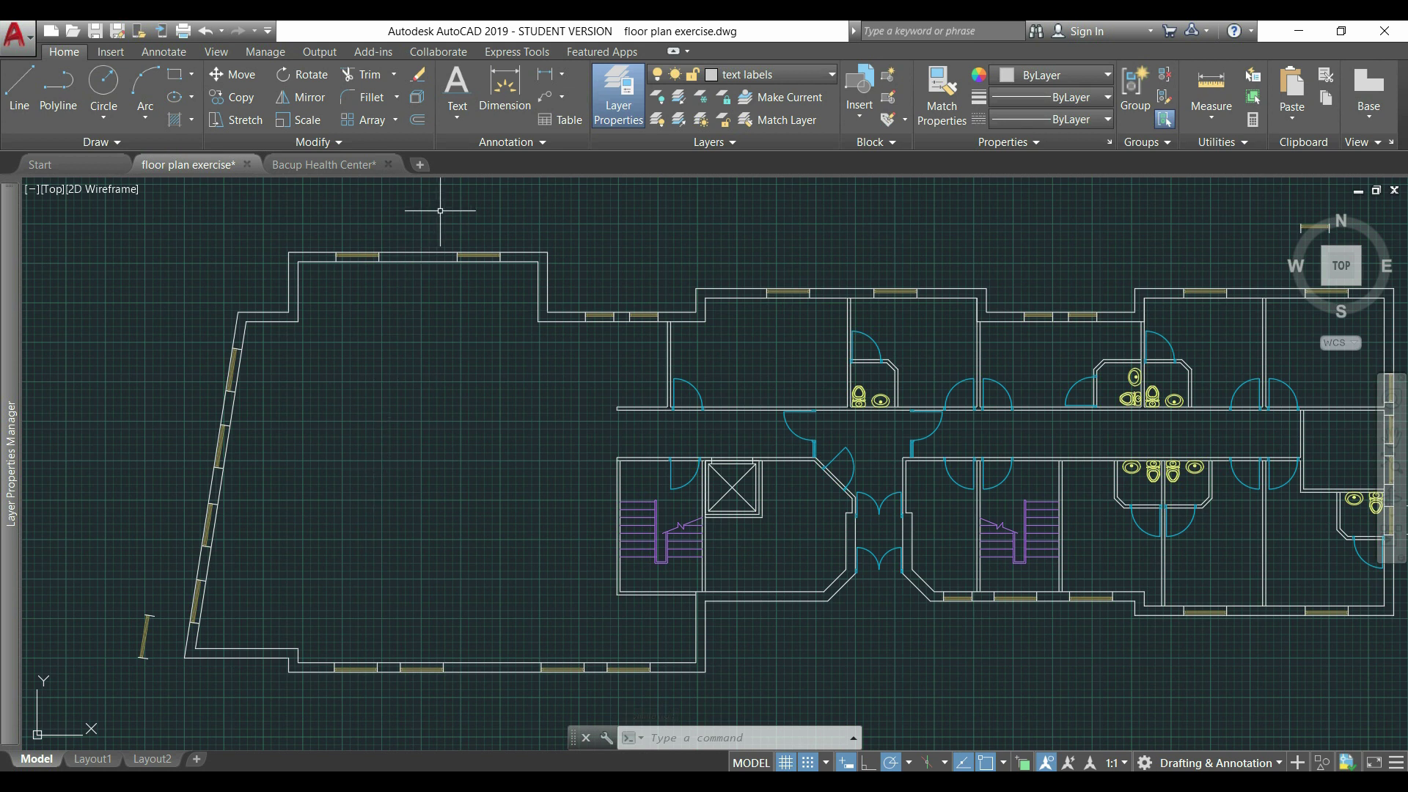
Start single-line TEXT with TE, Standard style at 0.40 height, awaiting a start point
left_click(458, 119)
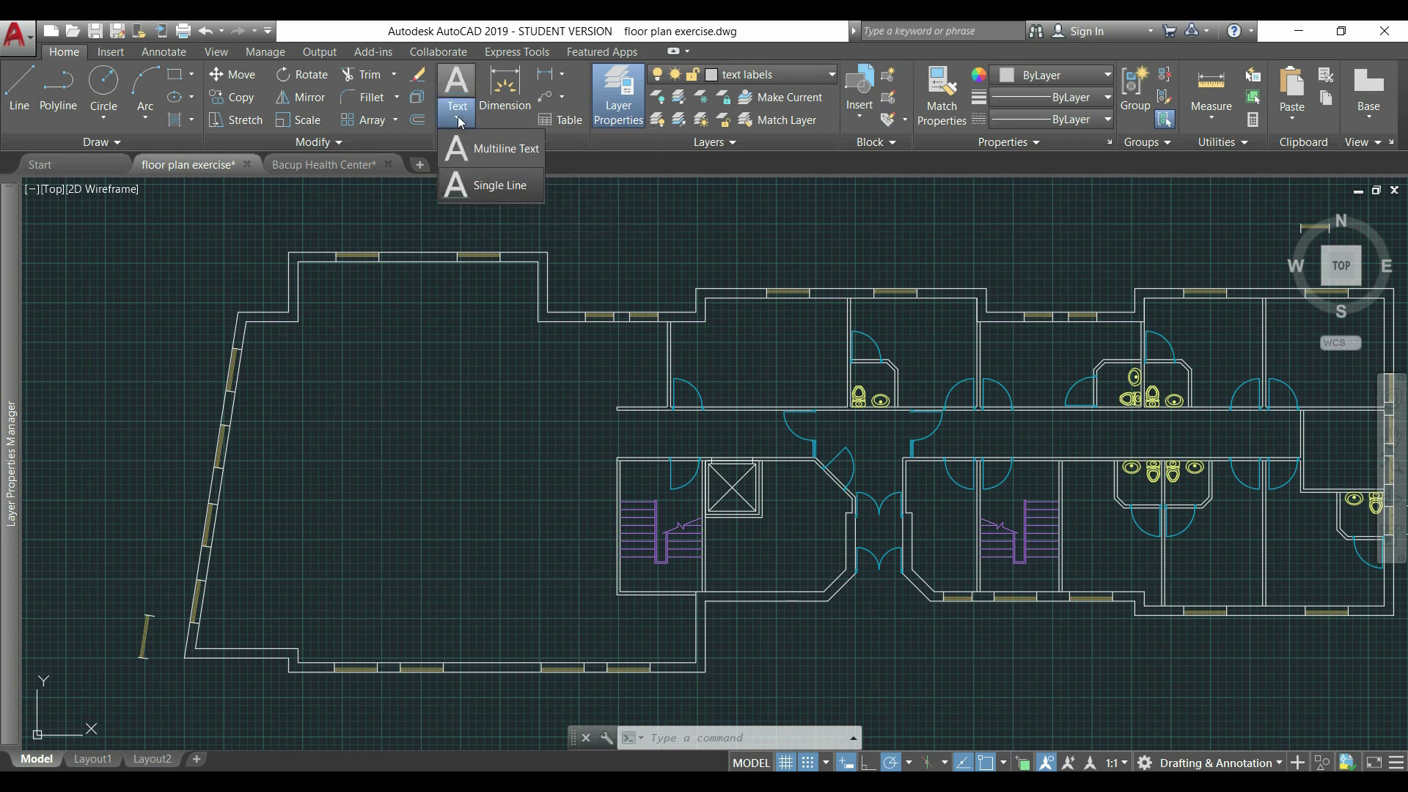
left_click(518, 186)
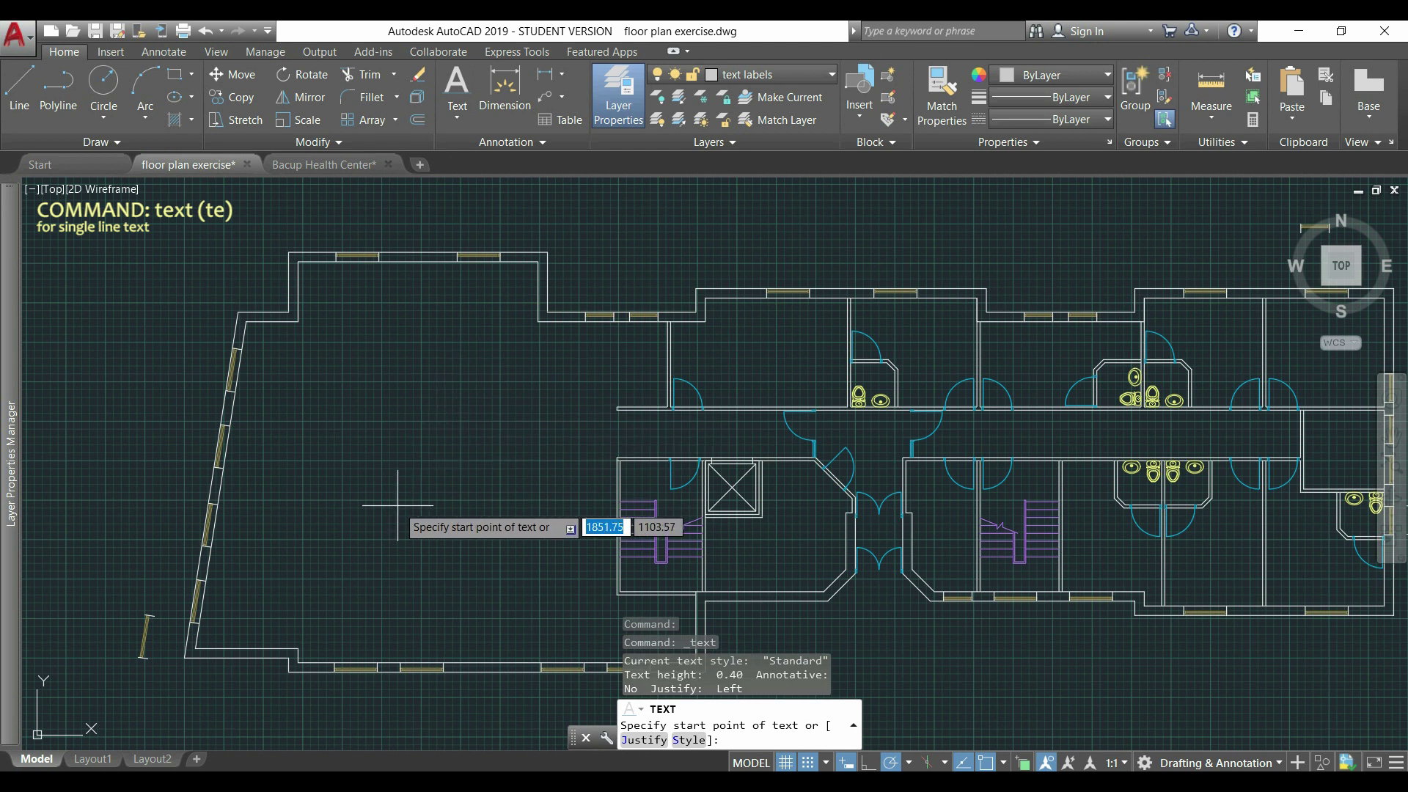
key("Escape")
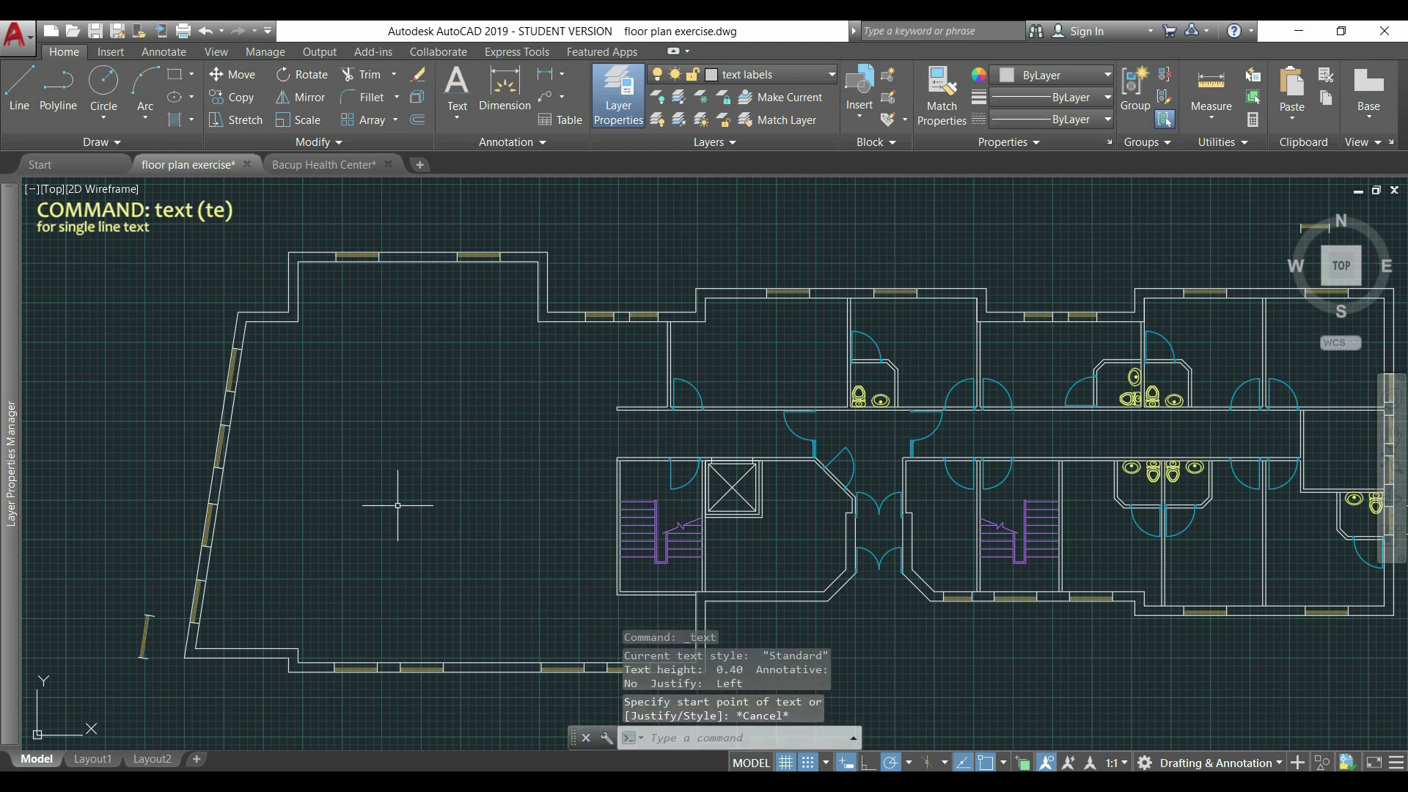
type("TE")
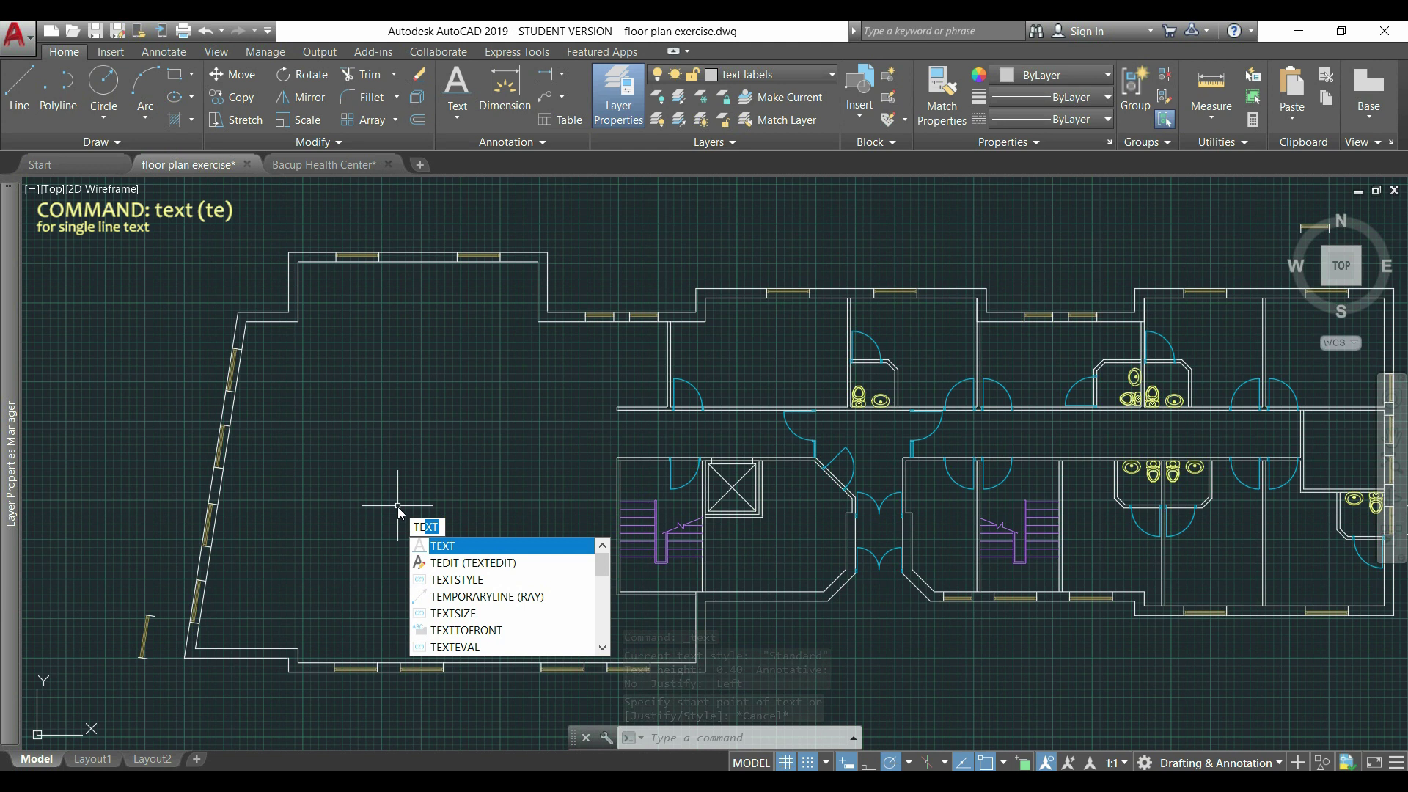
key("BackSpace")
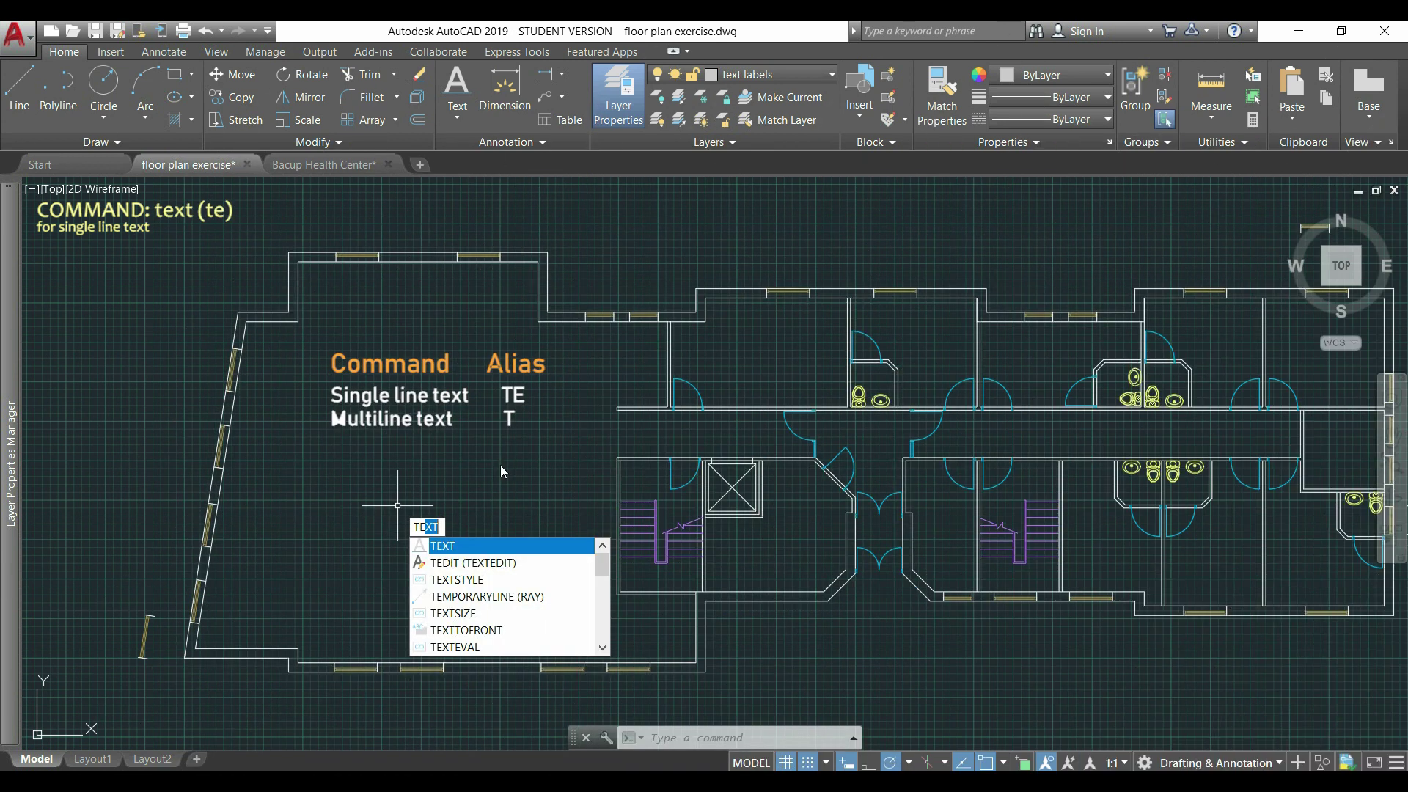
key("Return")
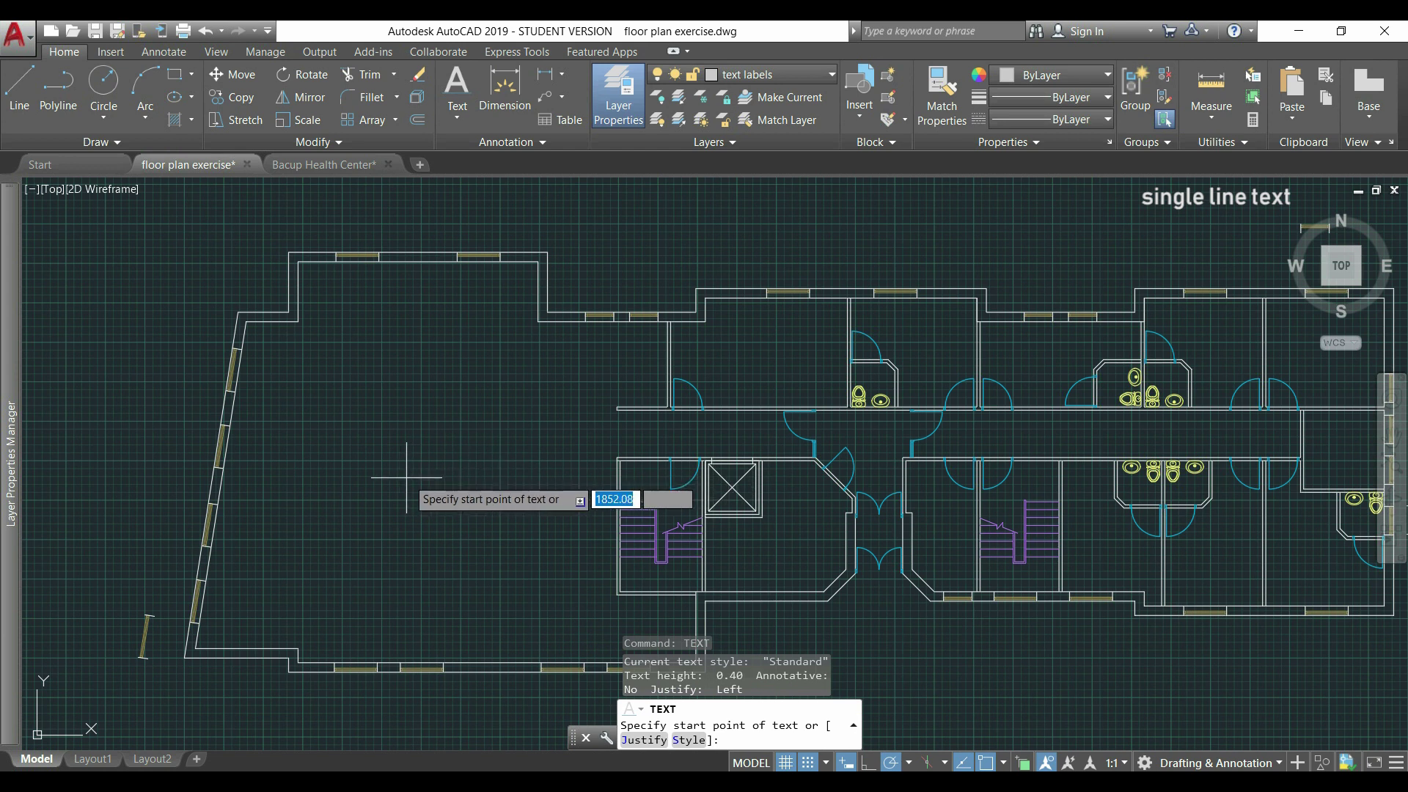
Place a horizontal 'common area' label, 0.4 high, in the large left-hand room
left_click(360, 489)
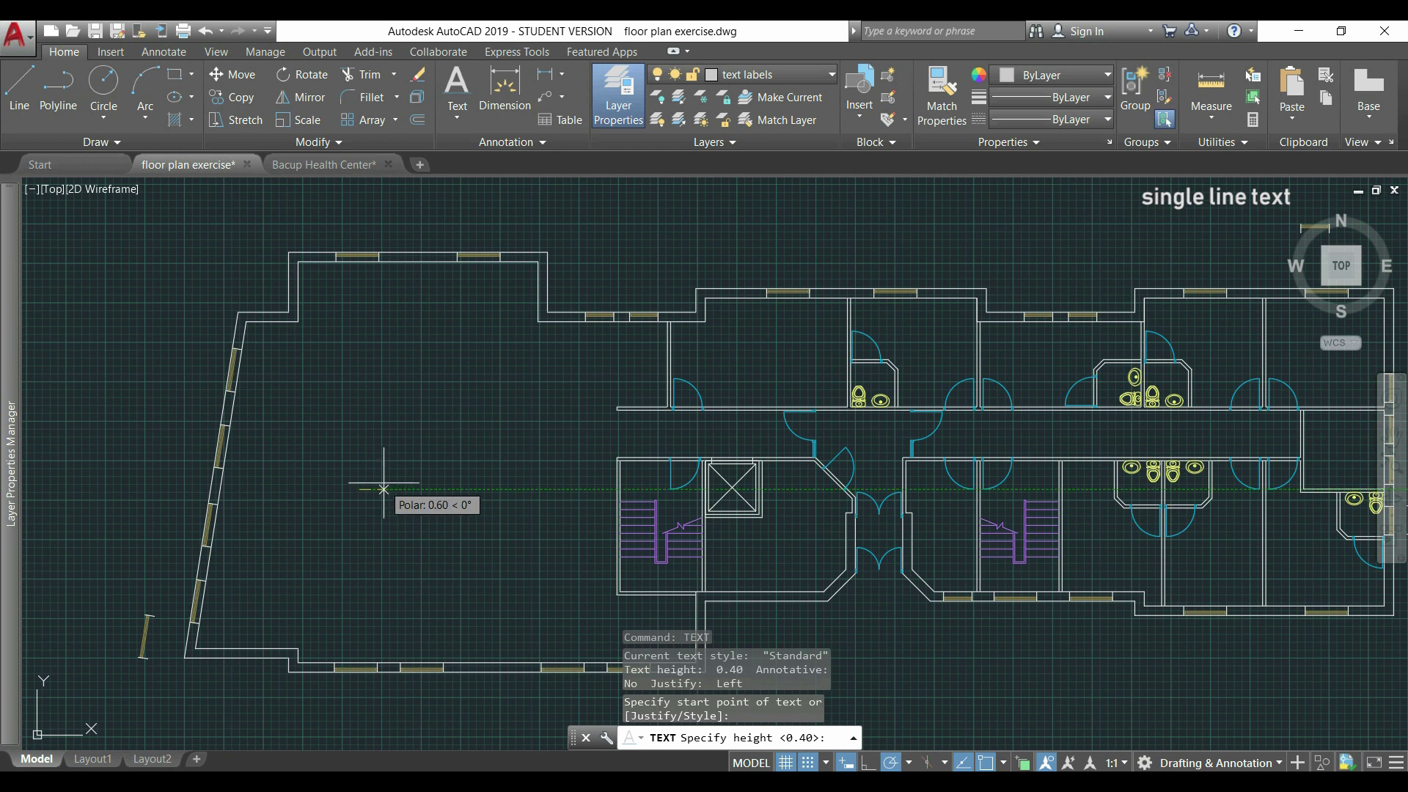
scroll(363, 440, "up", 2)
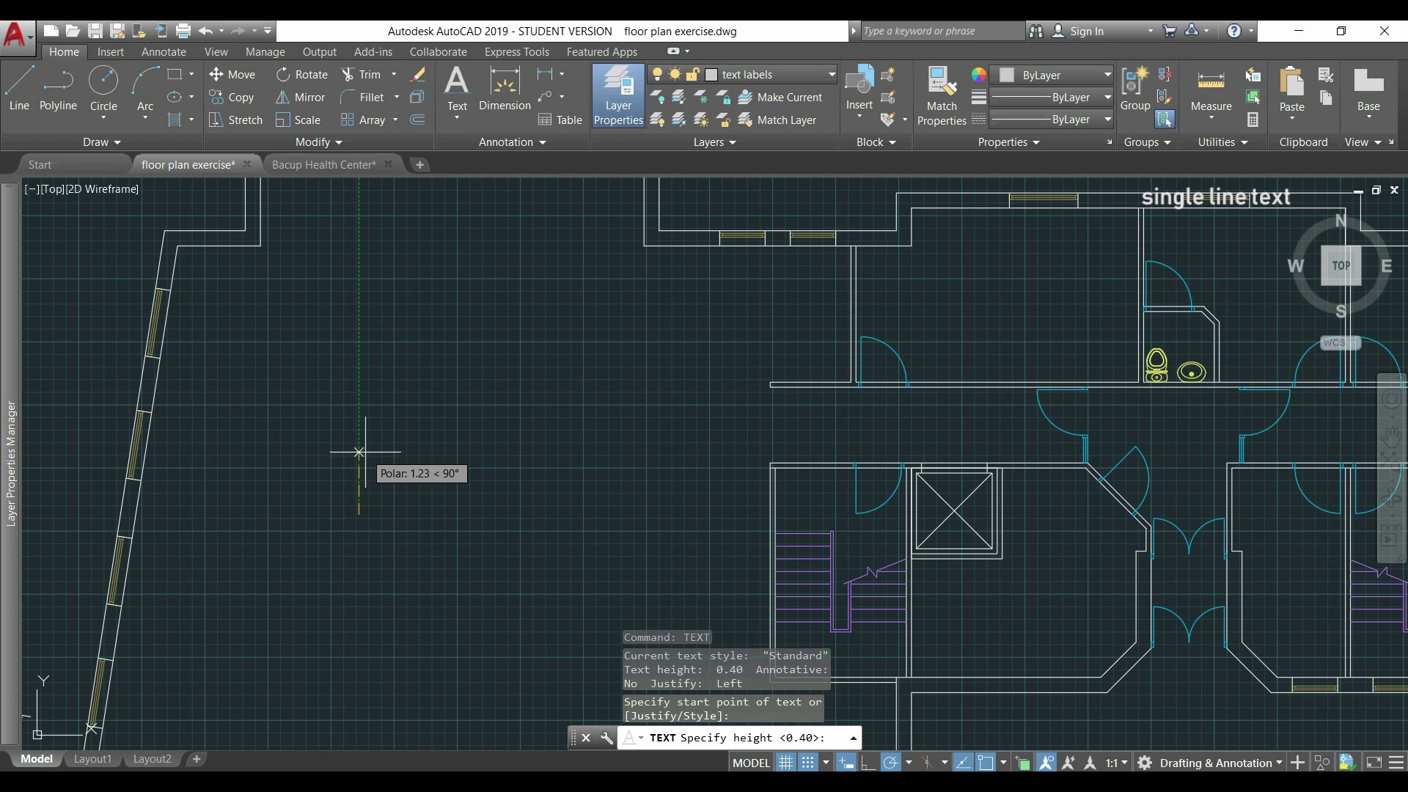
type("0.4")
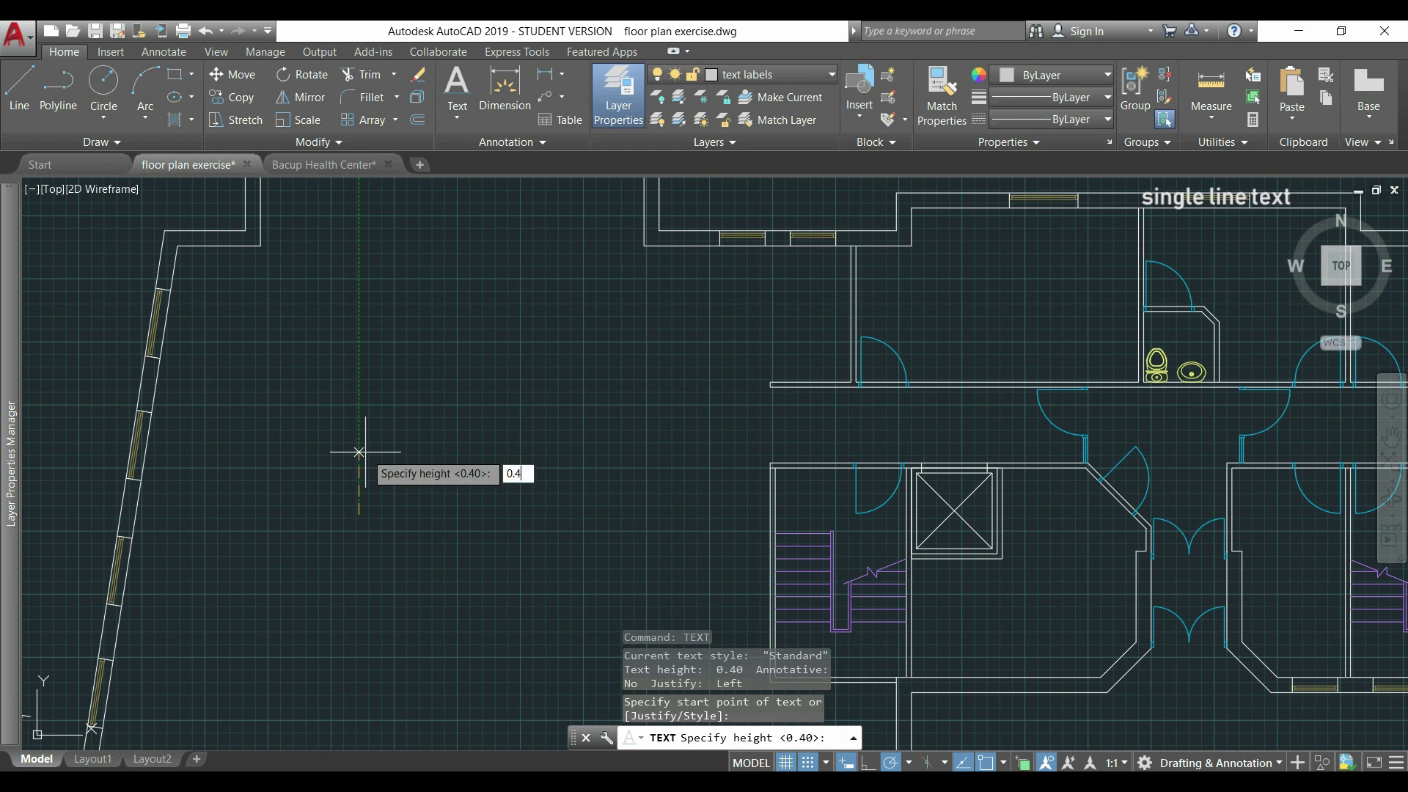
key("Return")
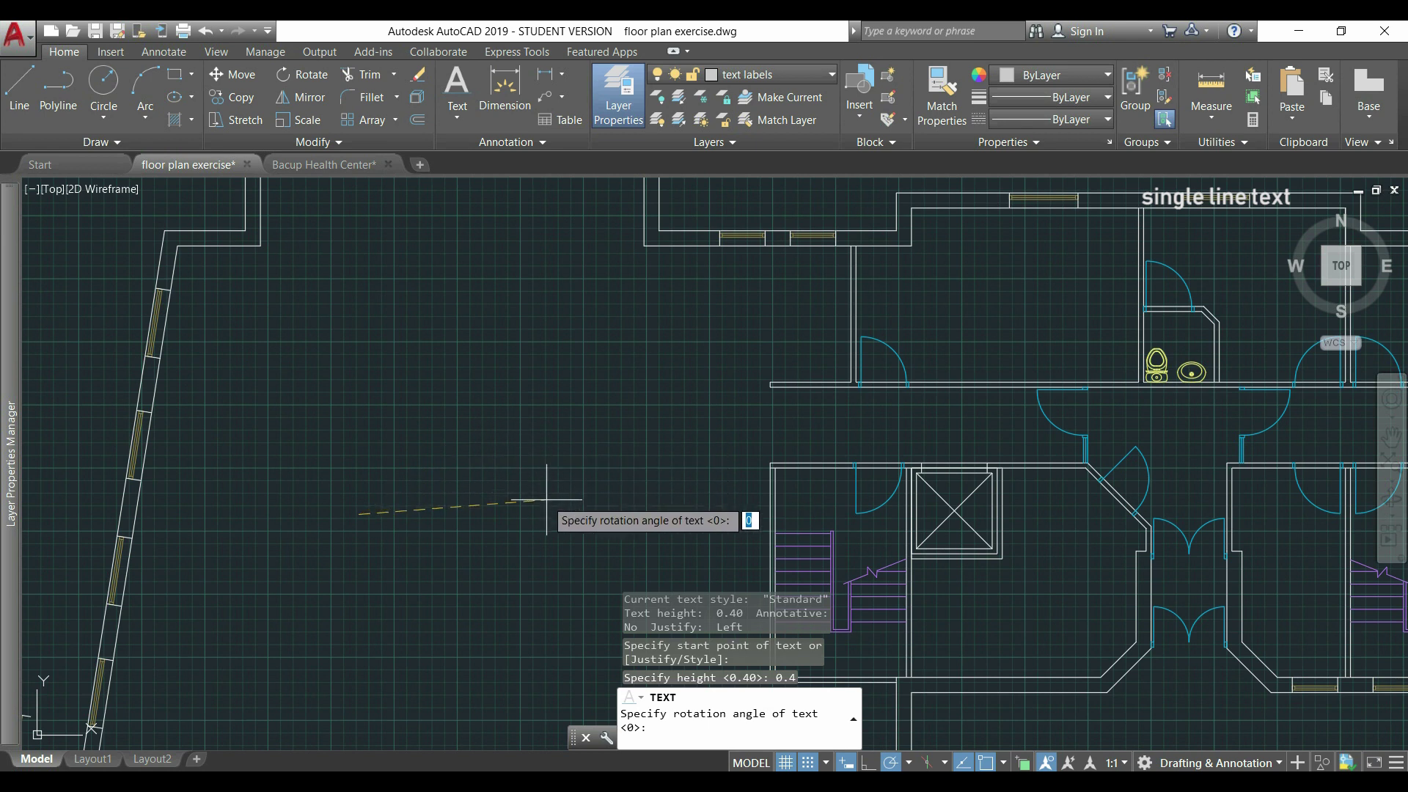
left_click(592, 515)
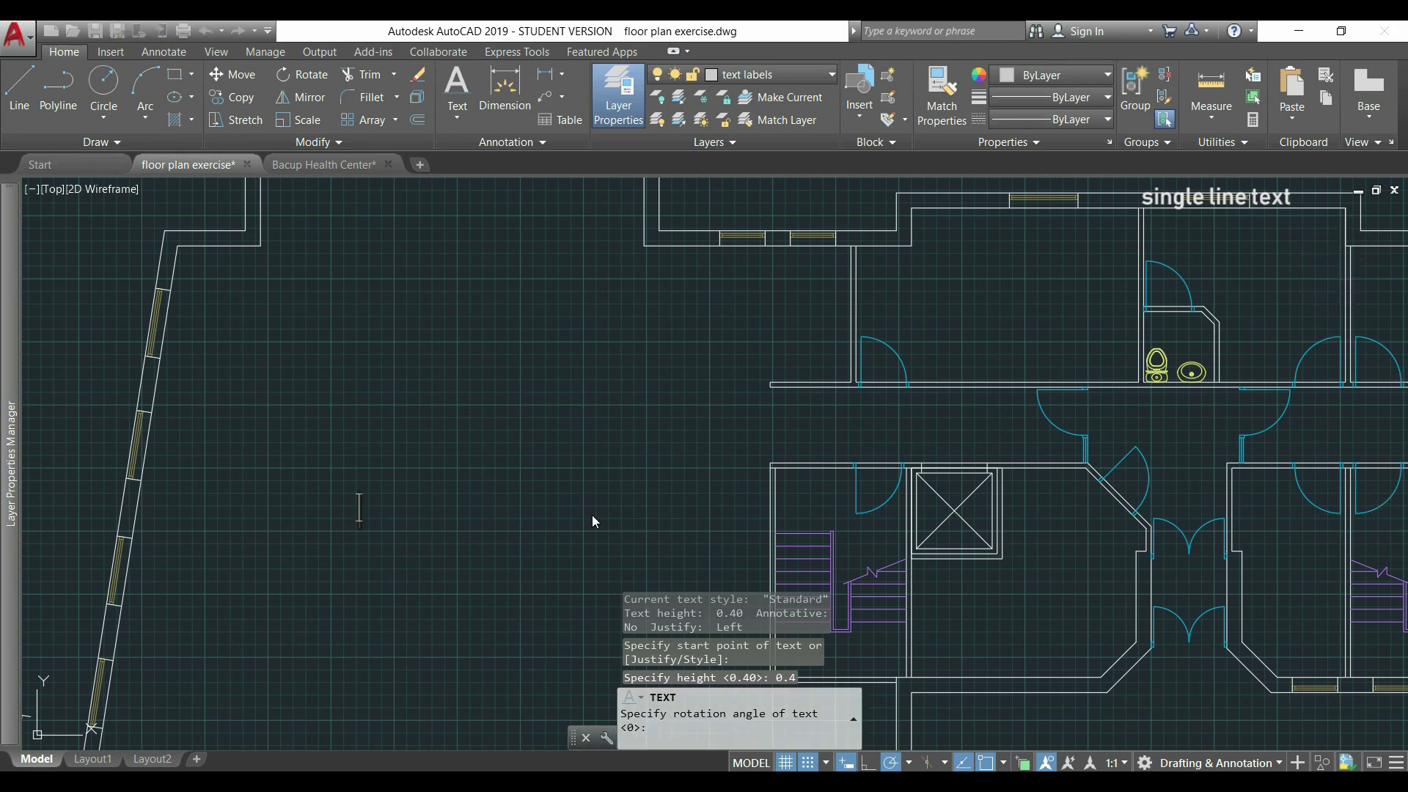
type("common area")
left_click(564, 419)
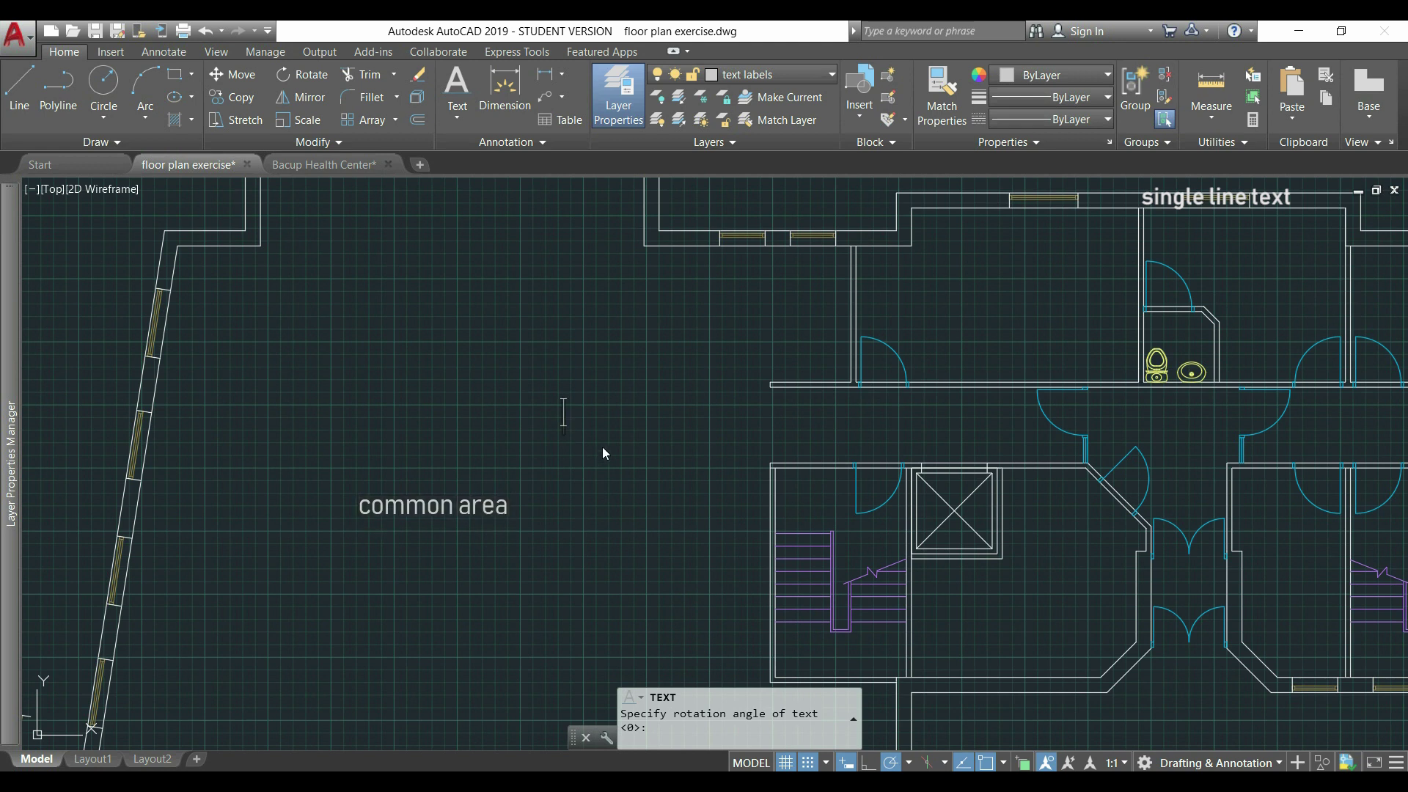
key("Escape")
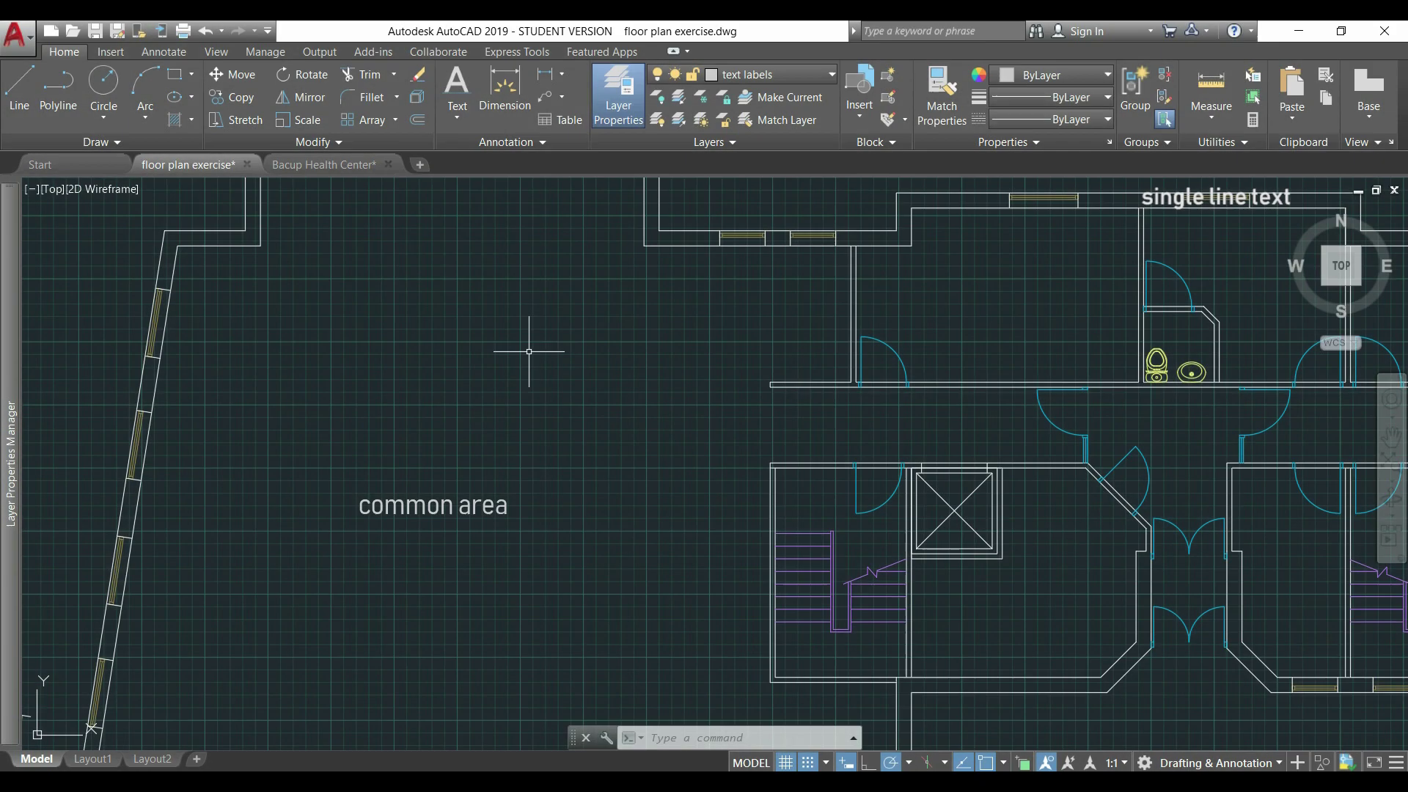
Copy the common area label with CO, using a base point on the label
type("CO")
key("Return")
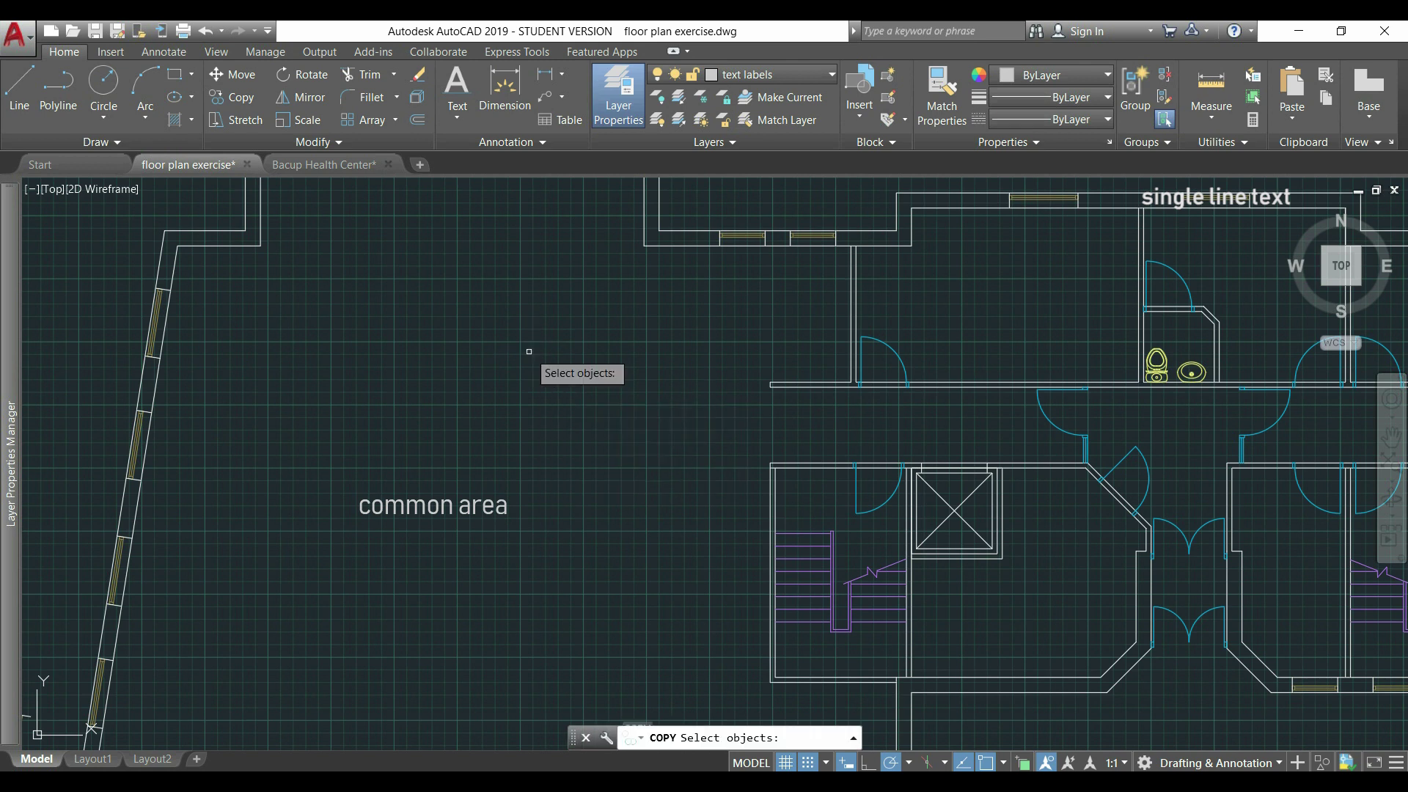
left_click(503, 503)
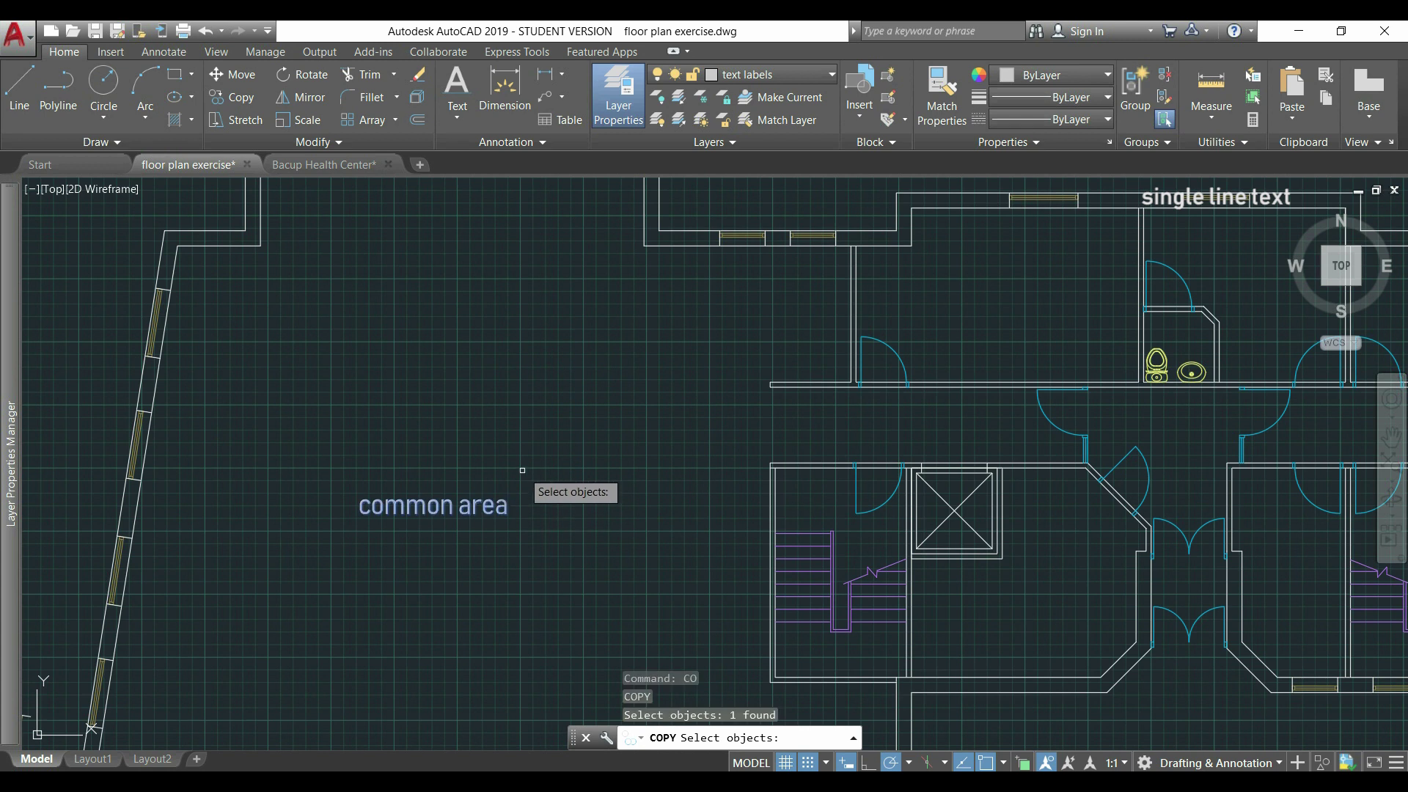
key("Return")
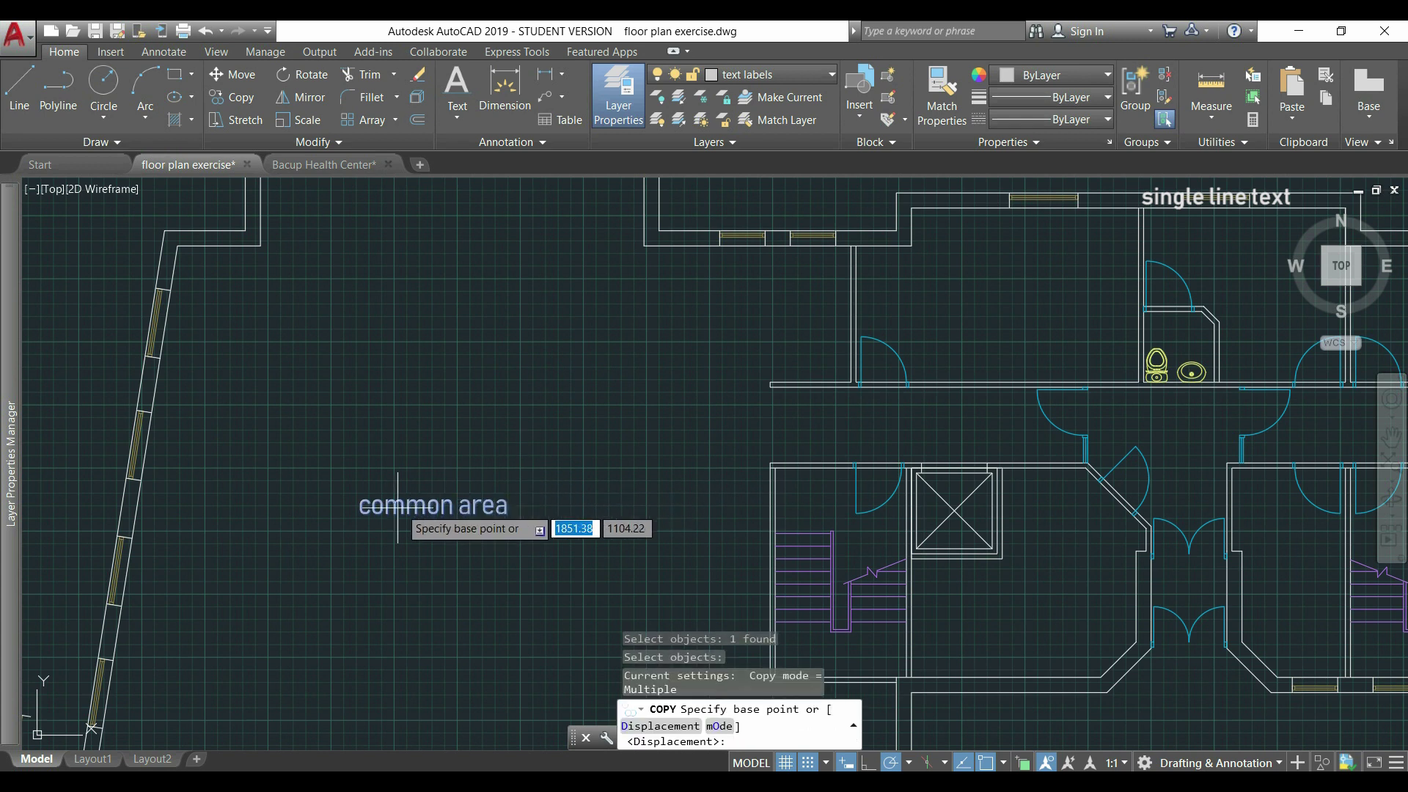
left_click(362, 513)
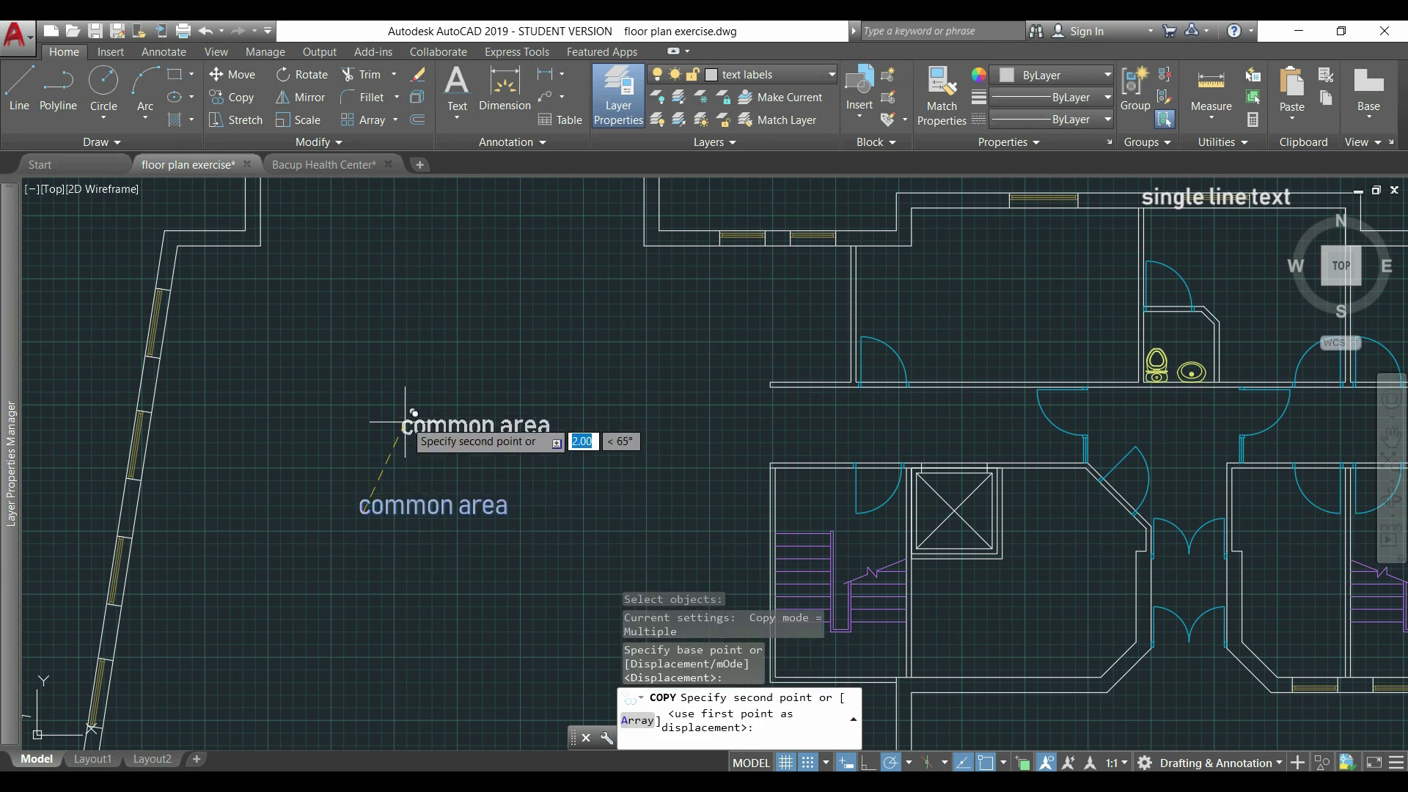
Place label copies in each room across the plan, with object snap turned off
middle_click_drag(412, 327, 375, 399)
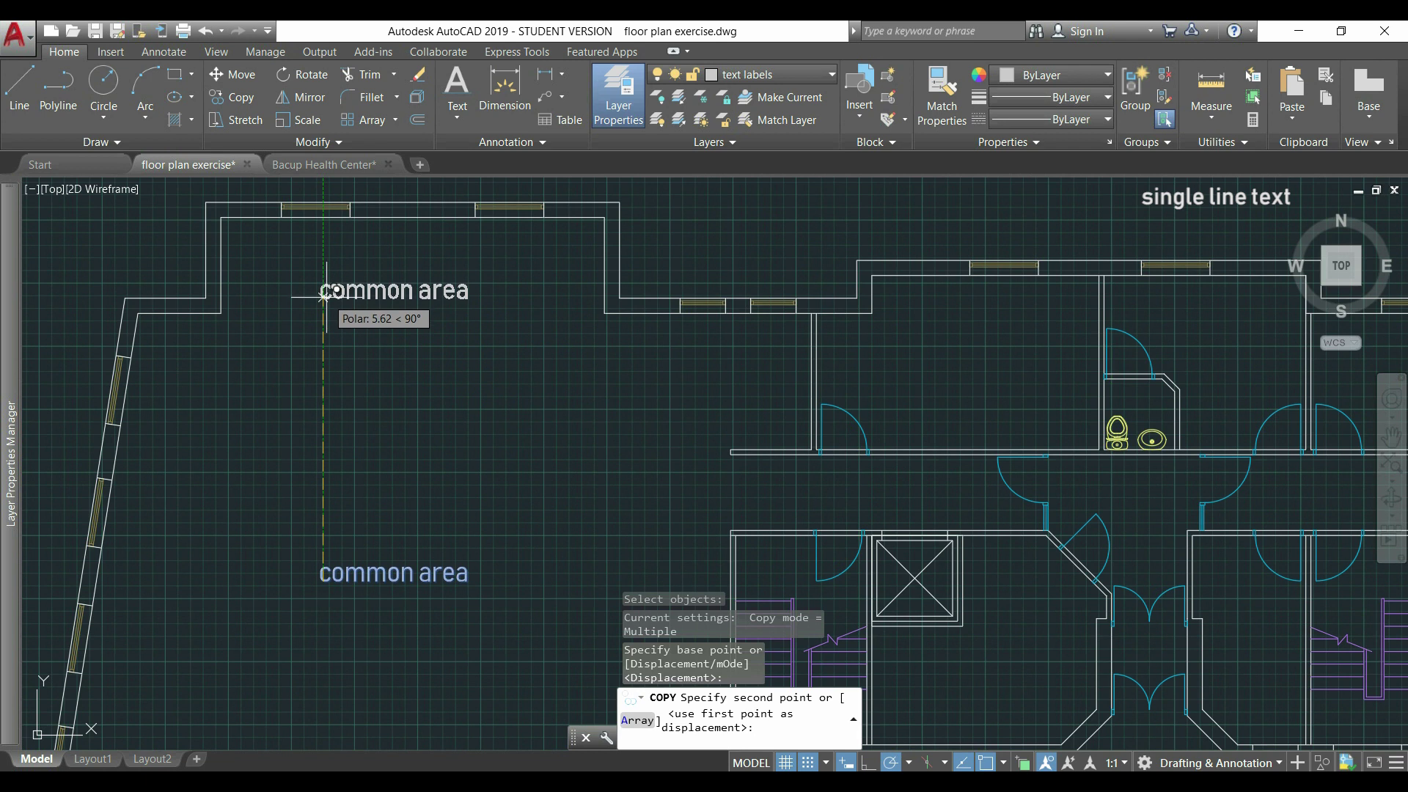
left_click(323, 295)
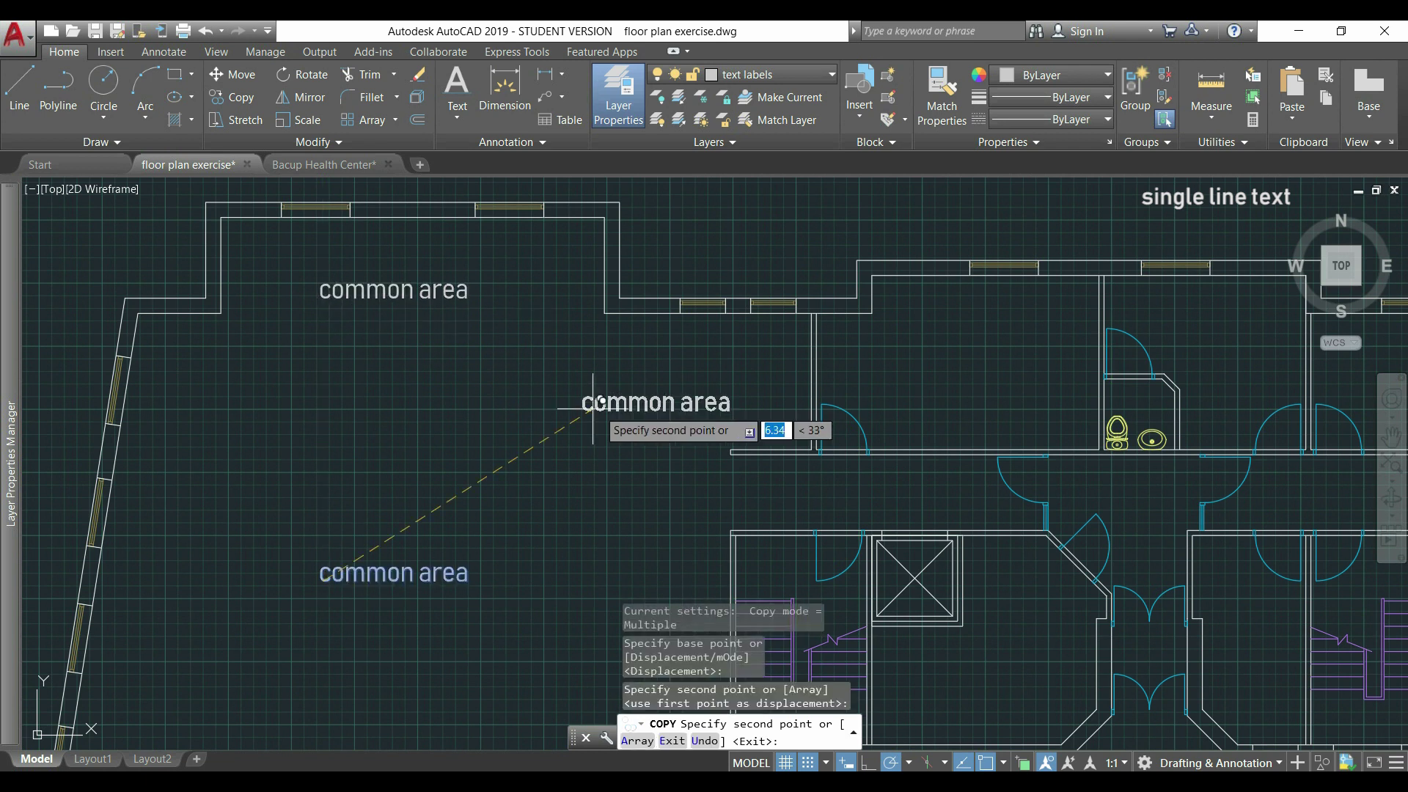
left_click(904, 375)
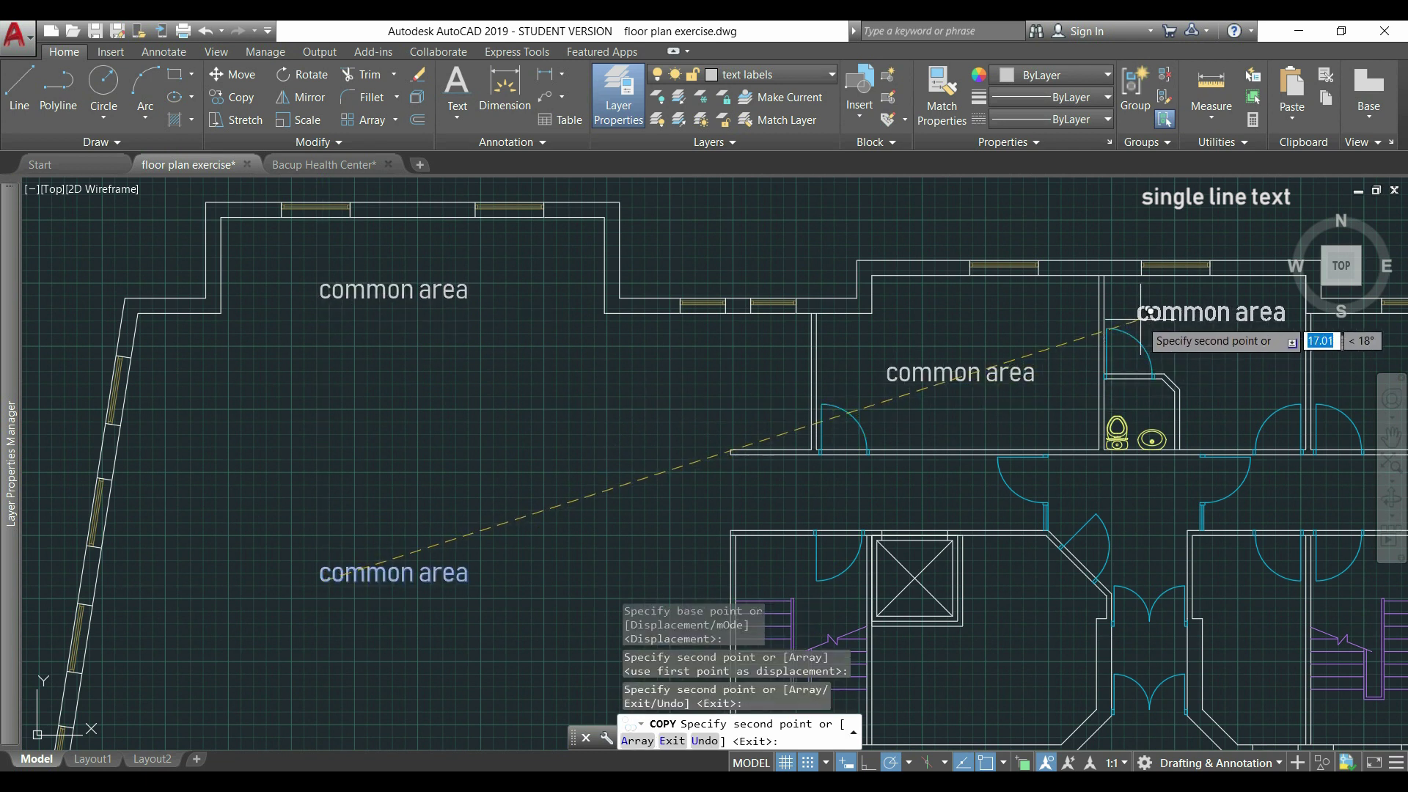
left_click(1155, 312)
mouse_move(1155, 311)
middle_mouse_down()
mouse_move(983, 346)
mouse_move(413, 303)
middle_mouse_up()
left_click(655, 342)
left_click(884, 297)
left_click(1074, 341)
middle_click_drag(1073, 465, 1029, 284)
left_click(1025, 506)
key("F3")
scroll(836, 513, "up", 2)
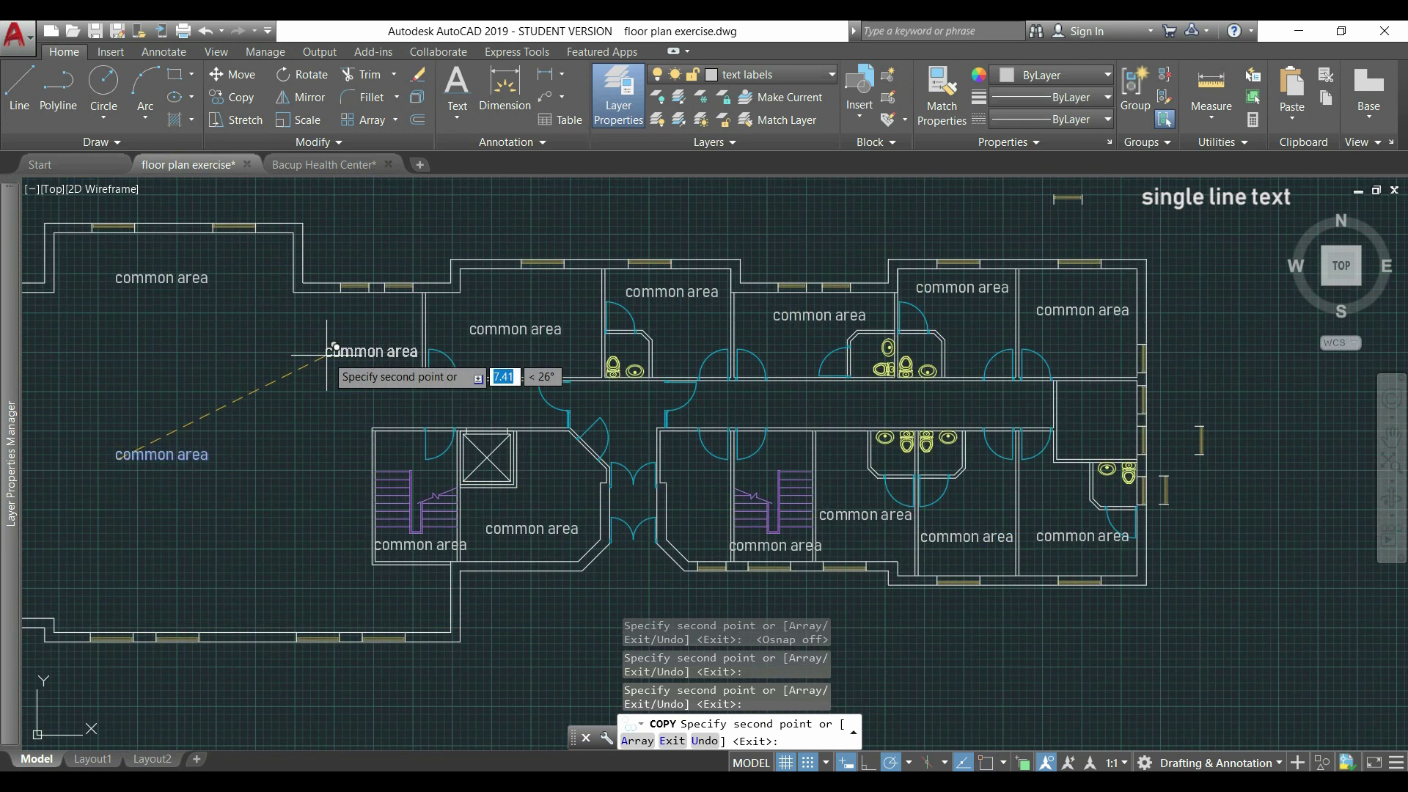
key("Escape")
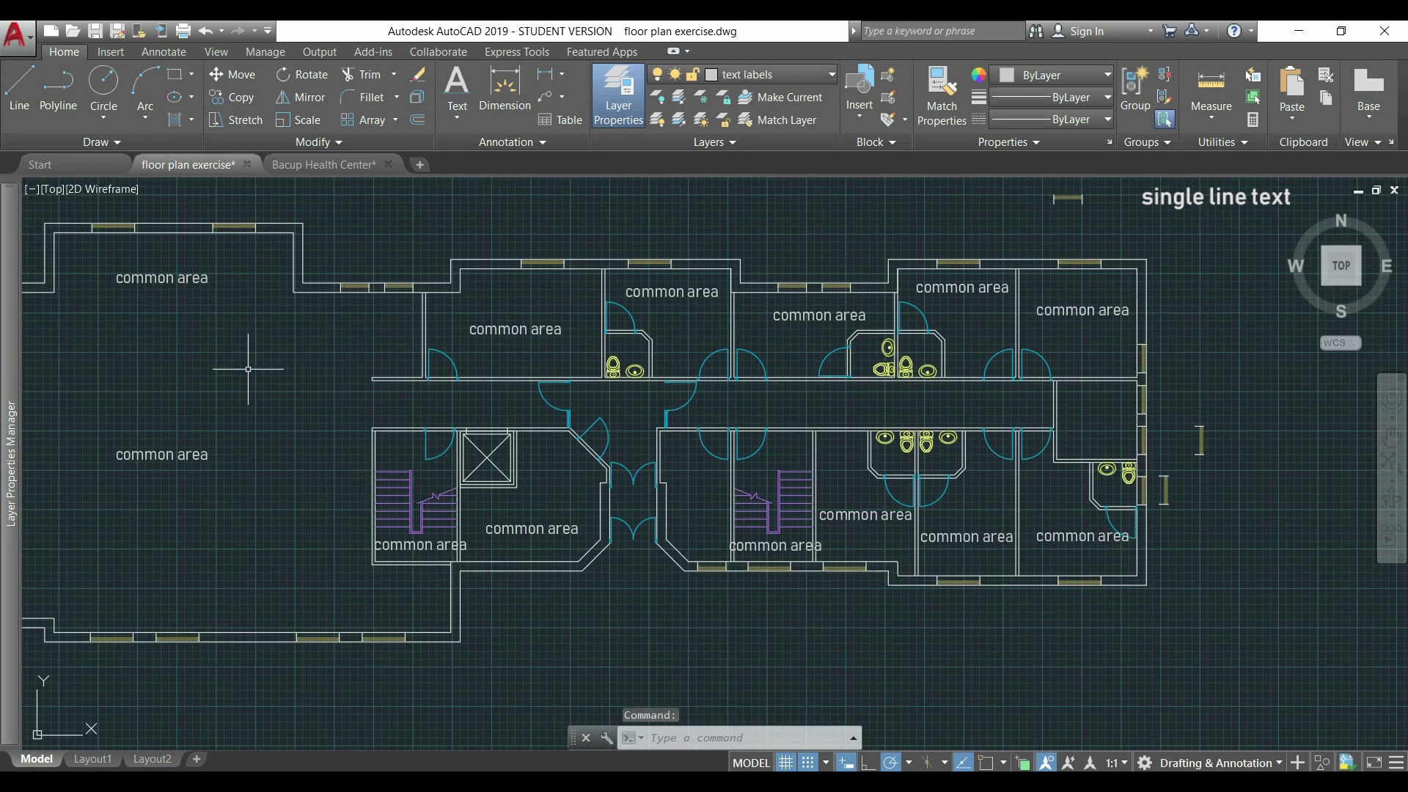
Rename copied labels to 'dinning area' and 'kitchen'
double_click(148, 280)
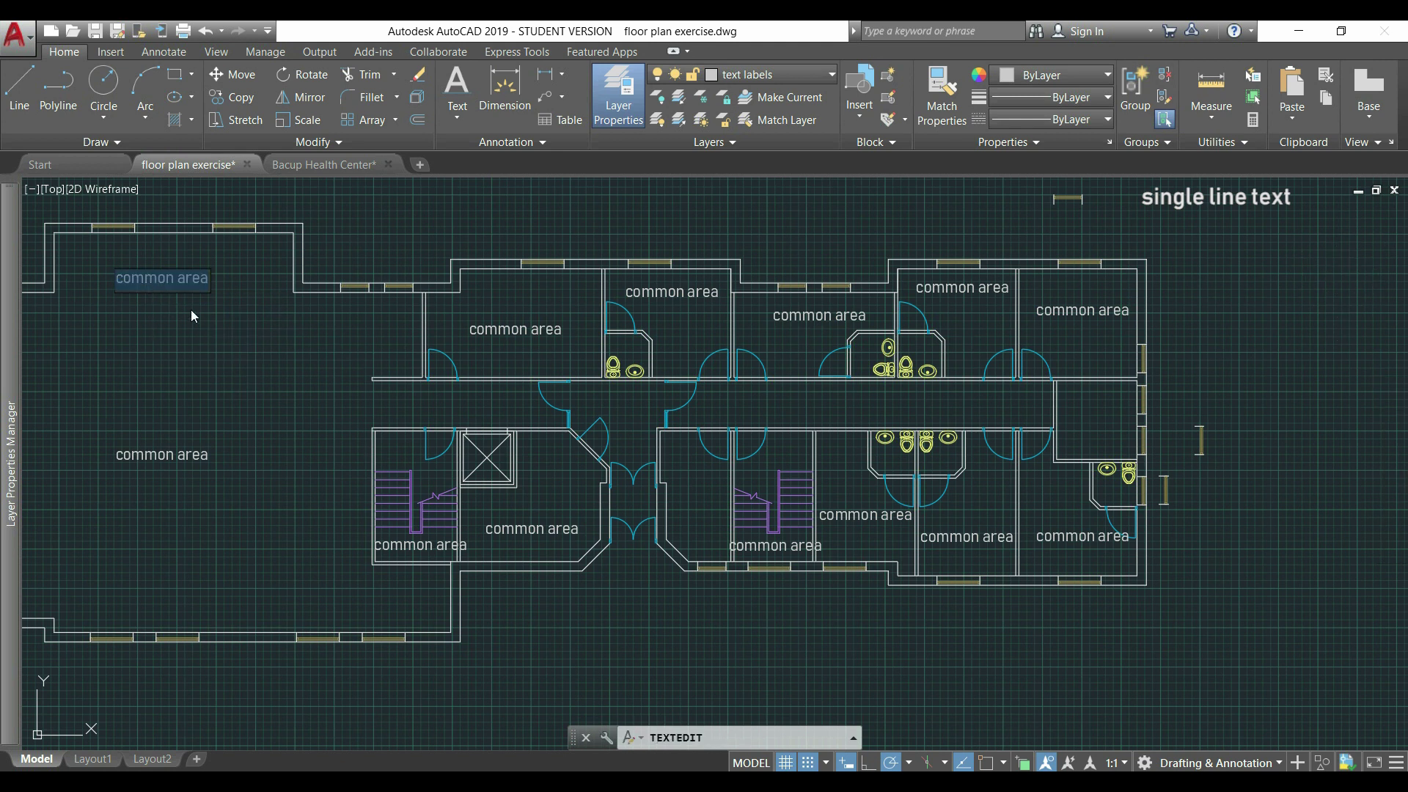
type("dinning")
left_click(254, 327)
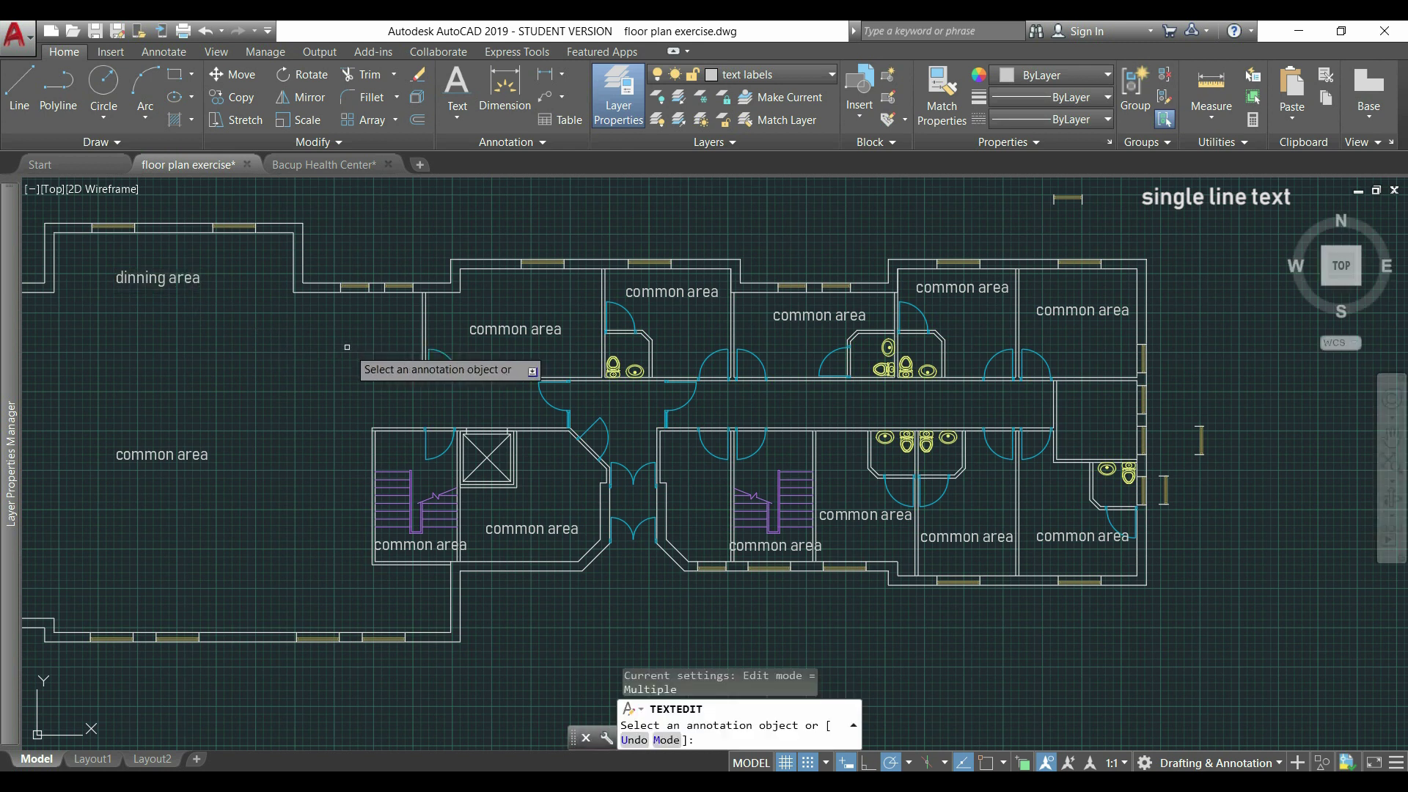
left_click(470, 332)
type("kitech")
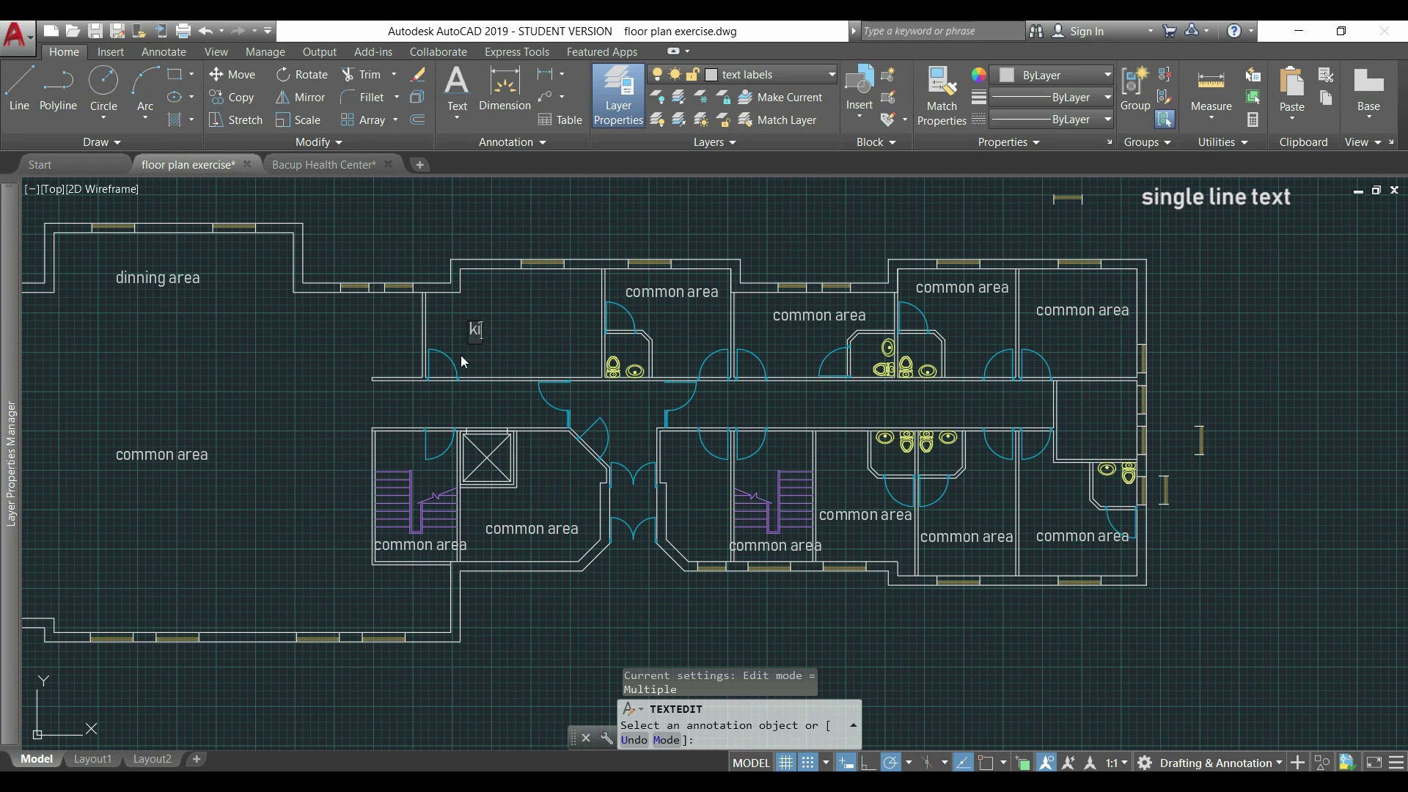
key("BackSpace")
key("BackSpace")
key("BackSpace")
type("chen")
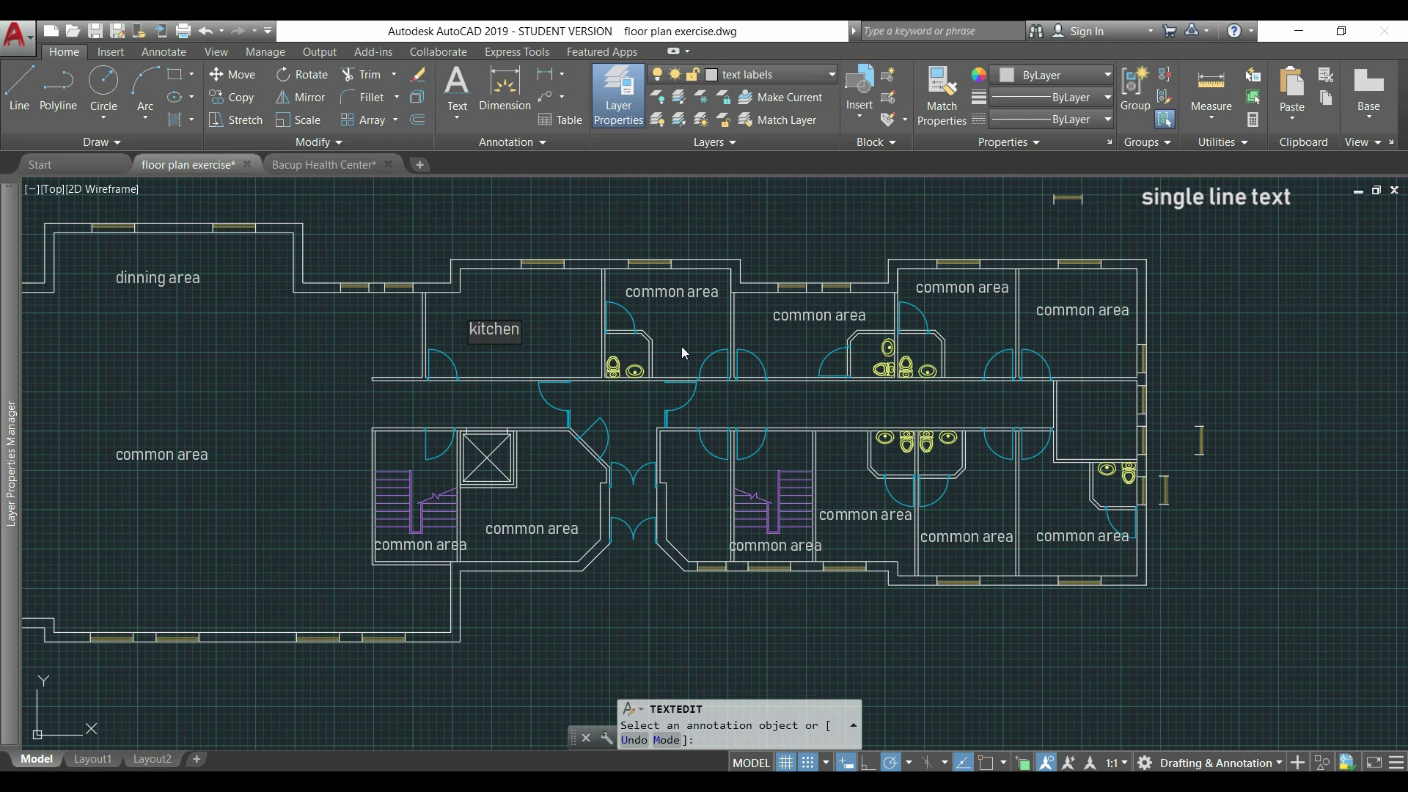
left_click(682, 346)
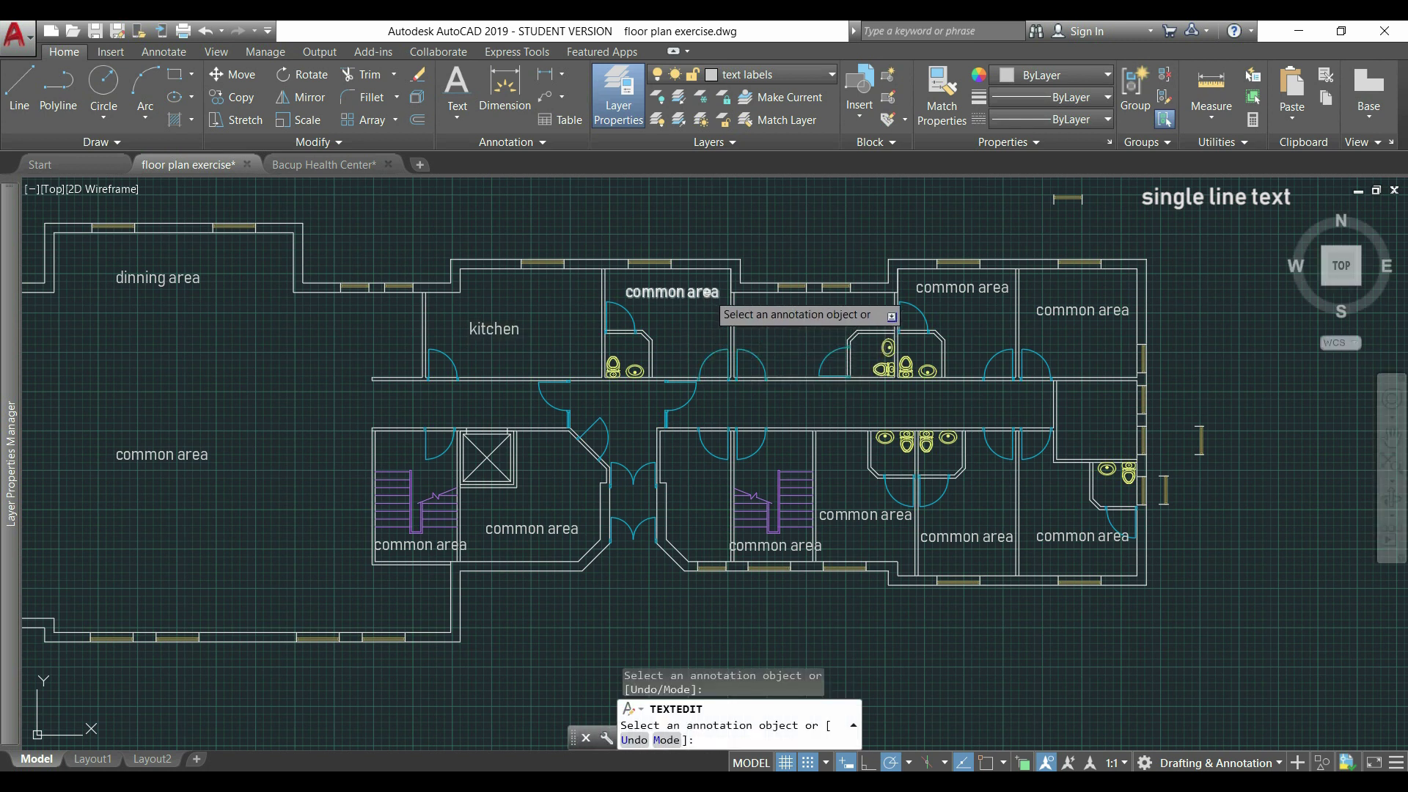
left_click(704, 299)
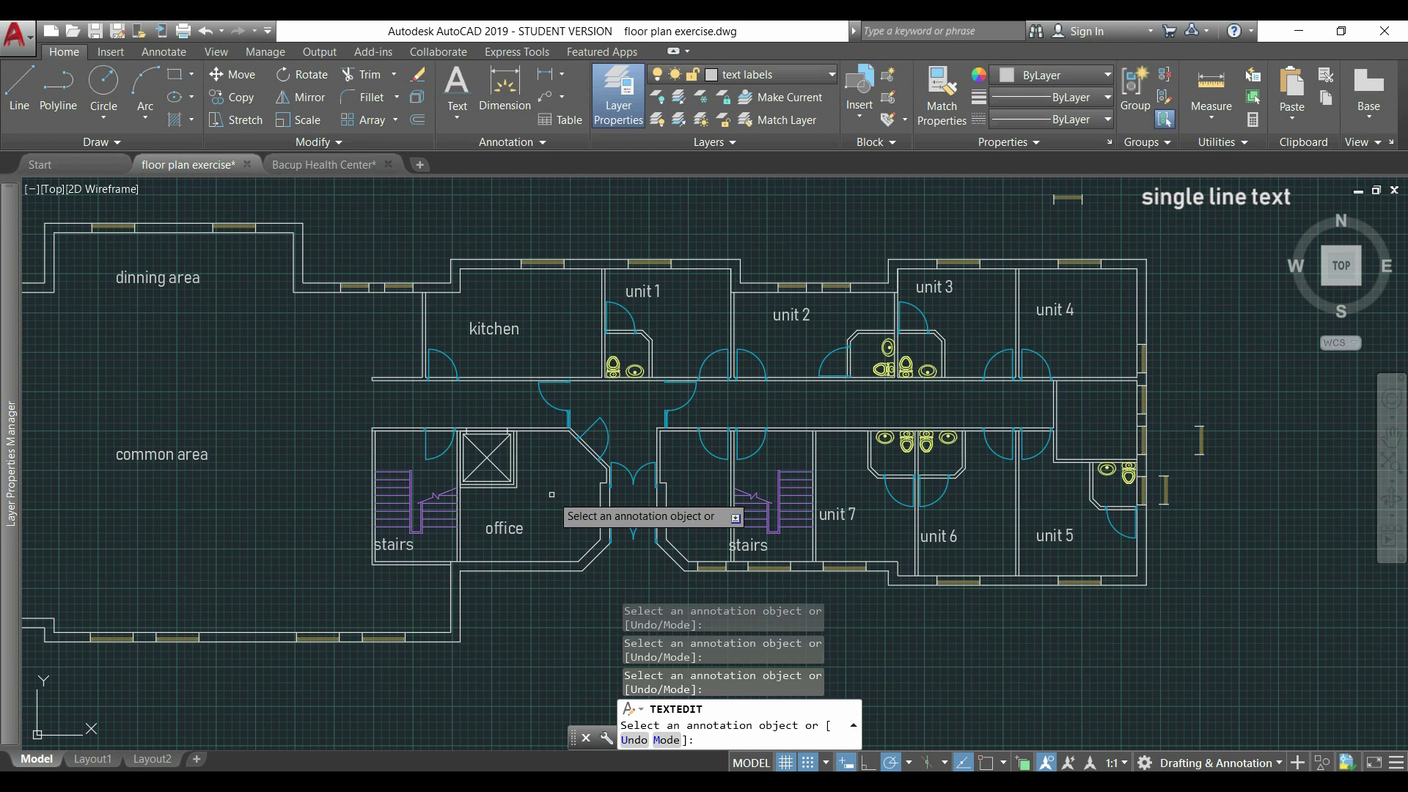
scroll(551, 495, "up", 3)
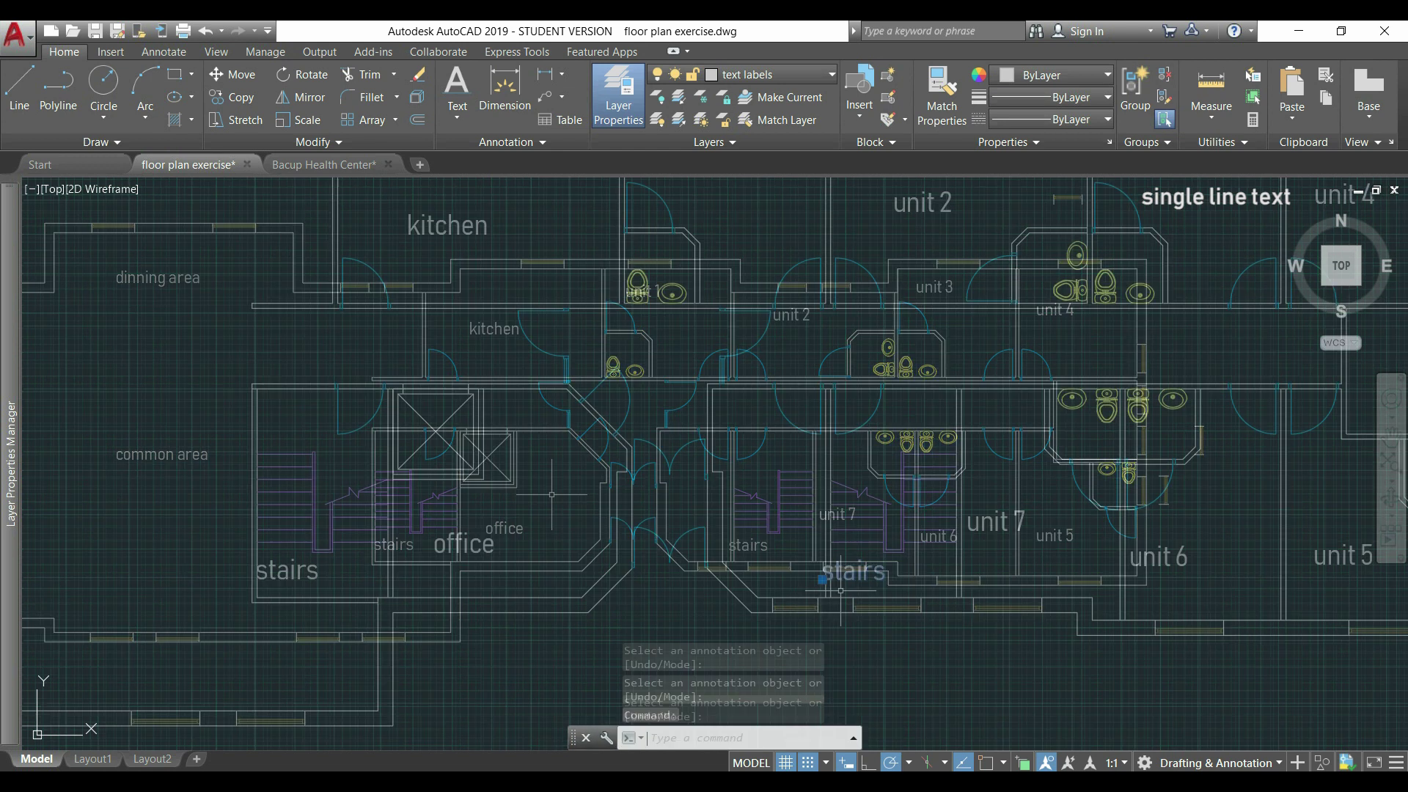
key("Escape")
Move the right and left stairs labels into their stairwells
left_click(826, 572)
left_click(823, 579)
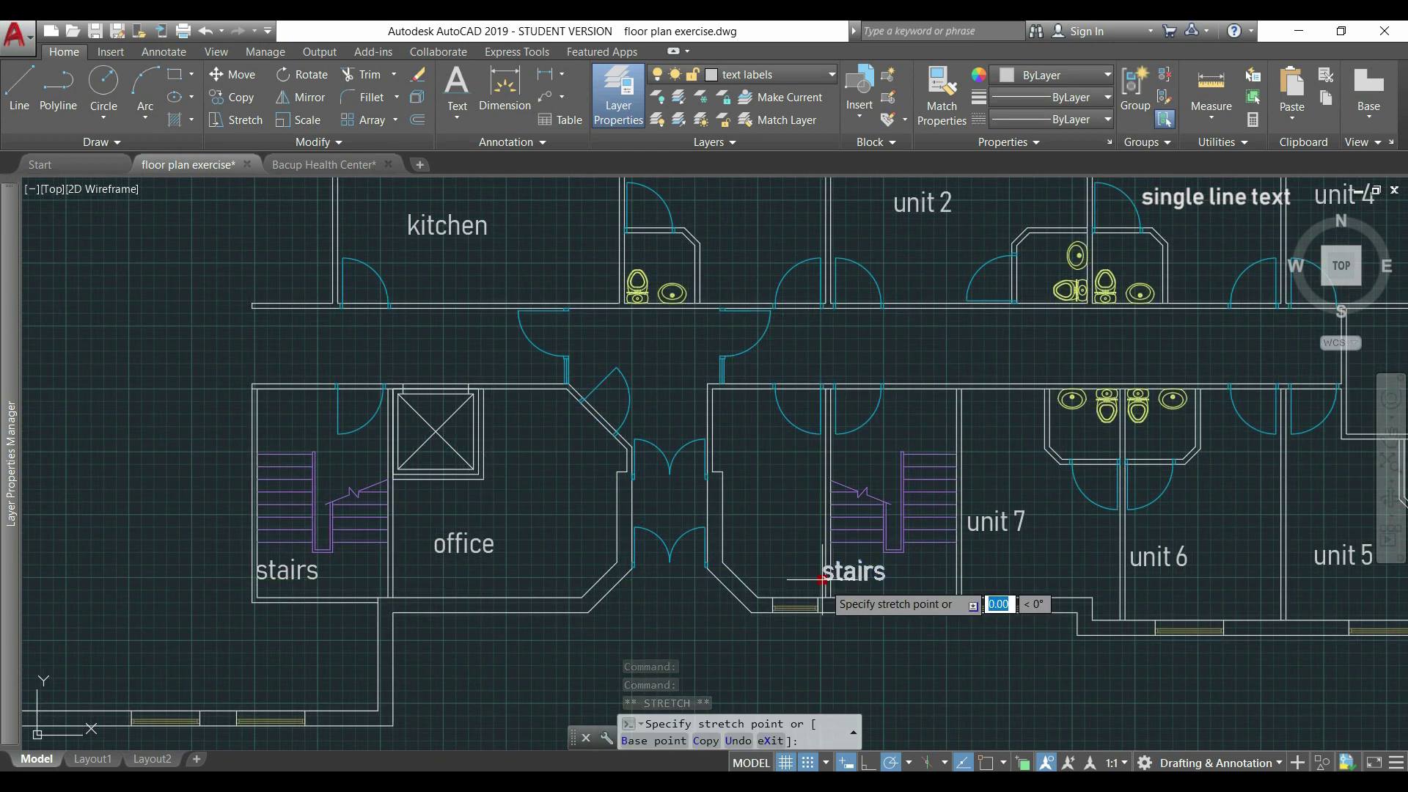
left_click(864, 580)
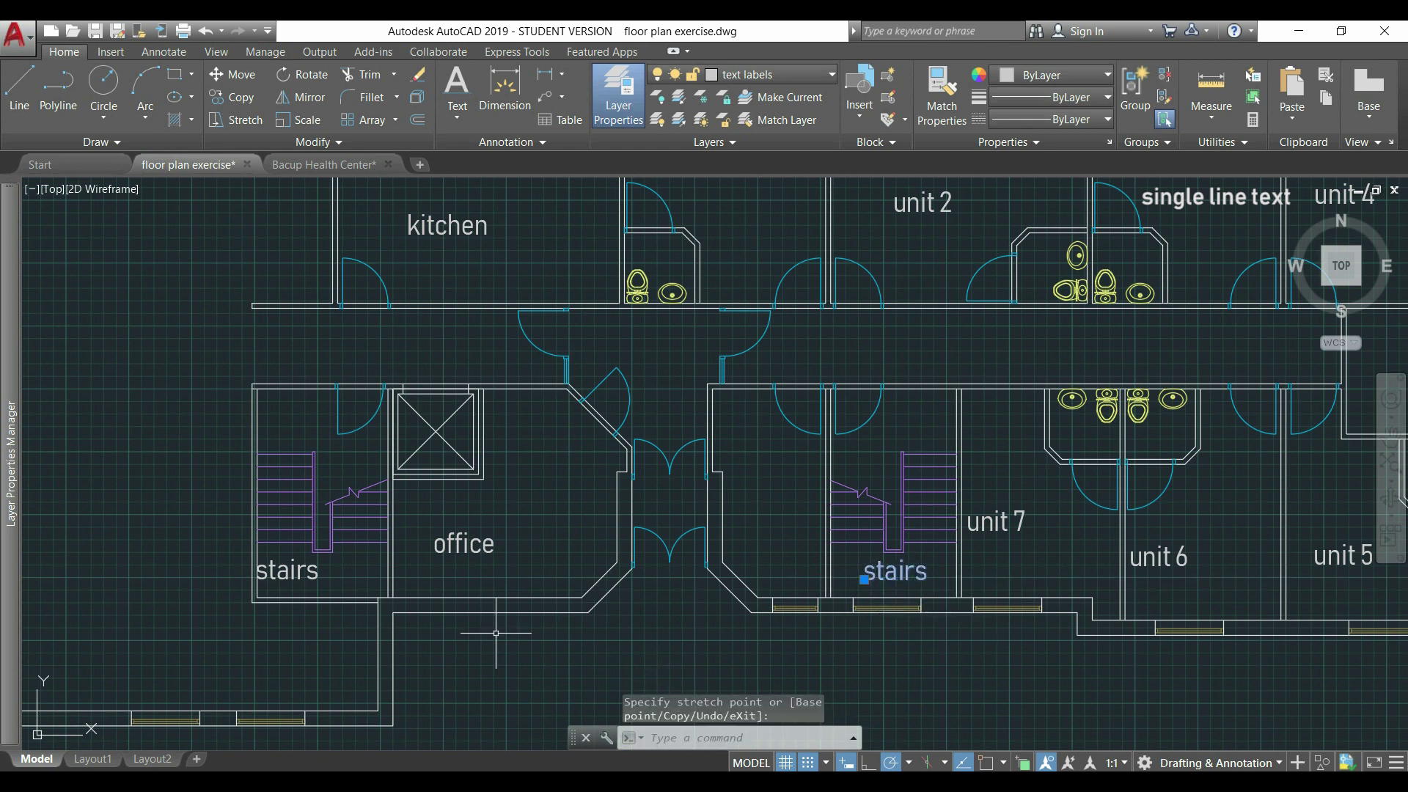
right_click(323, 588)
key("Escape")
left_click(310, 575)
left_click(258, 578)
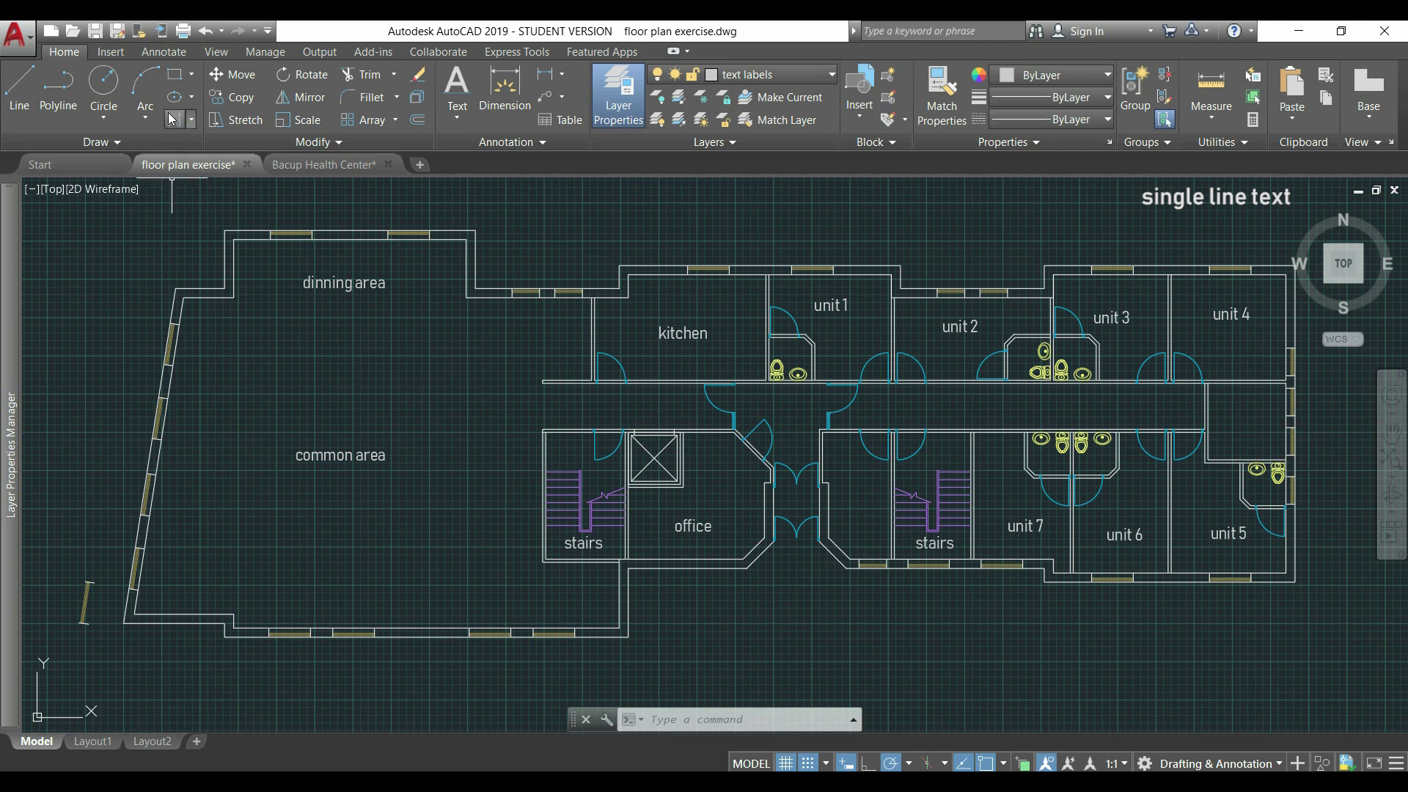
Set the Standard text style font to Candara, Regular, and apply it
left_click(178, 53)
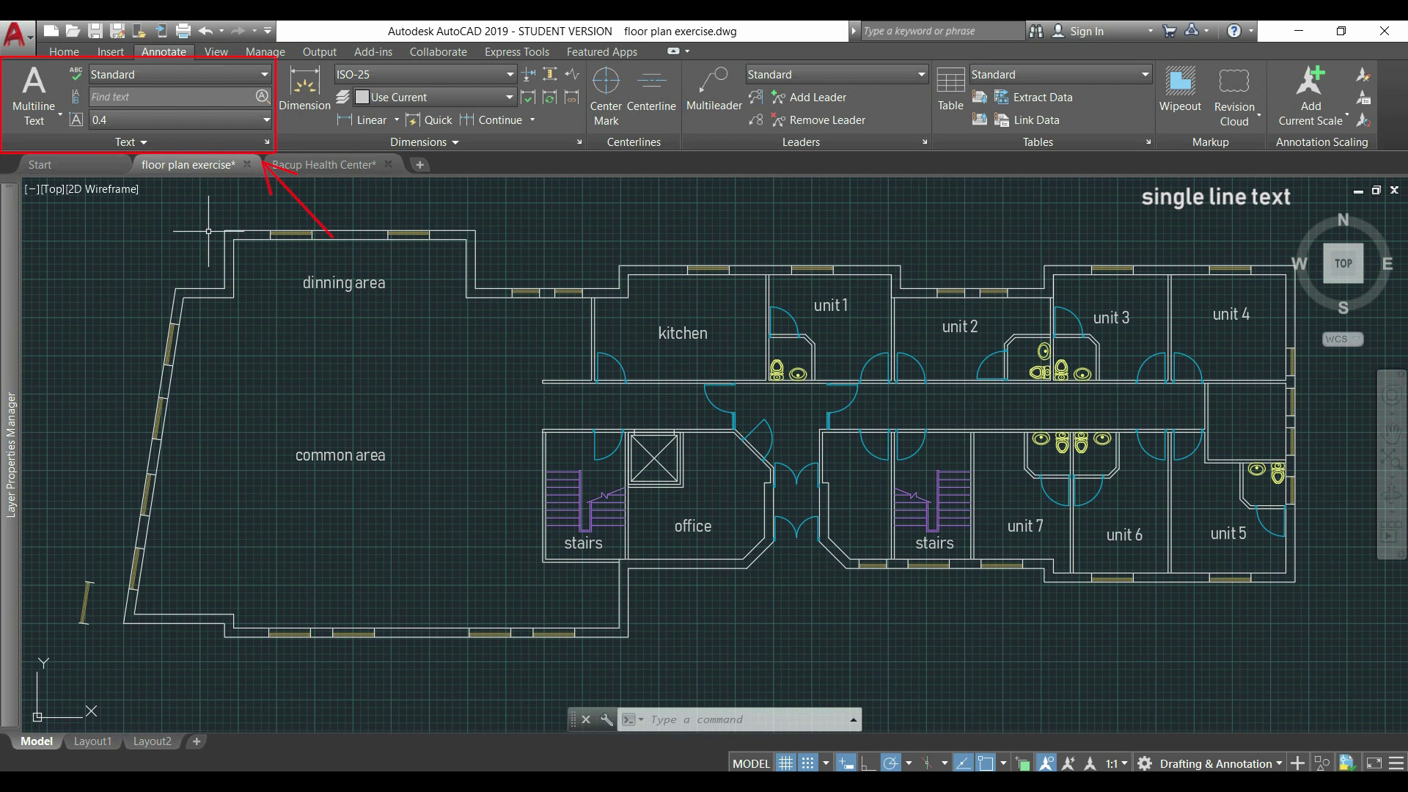
left_click(267, 142)
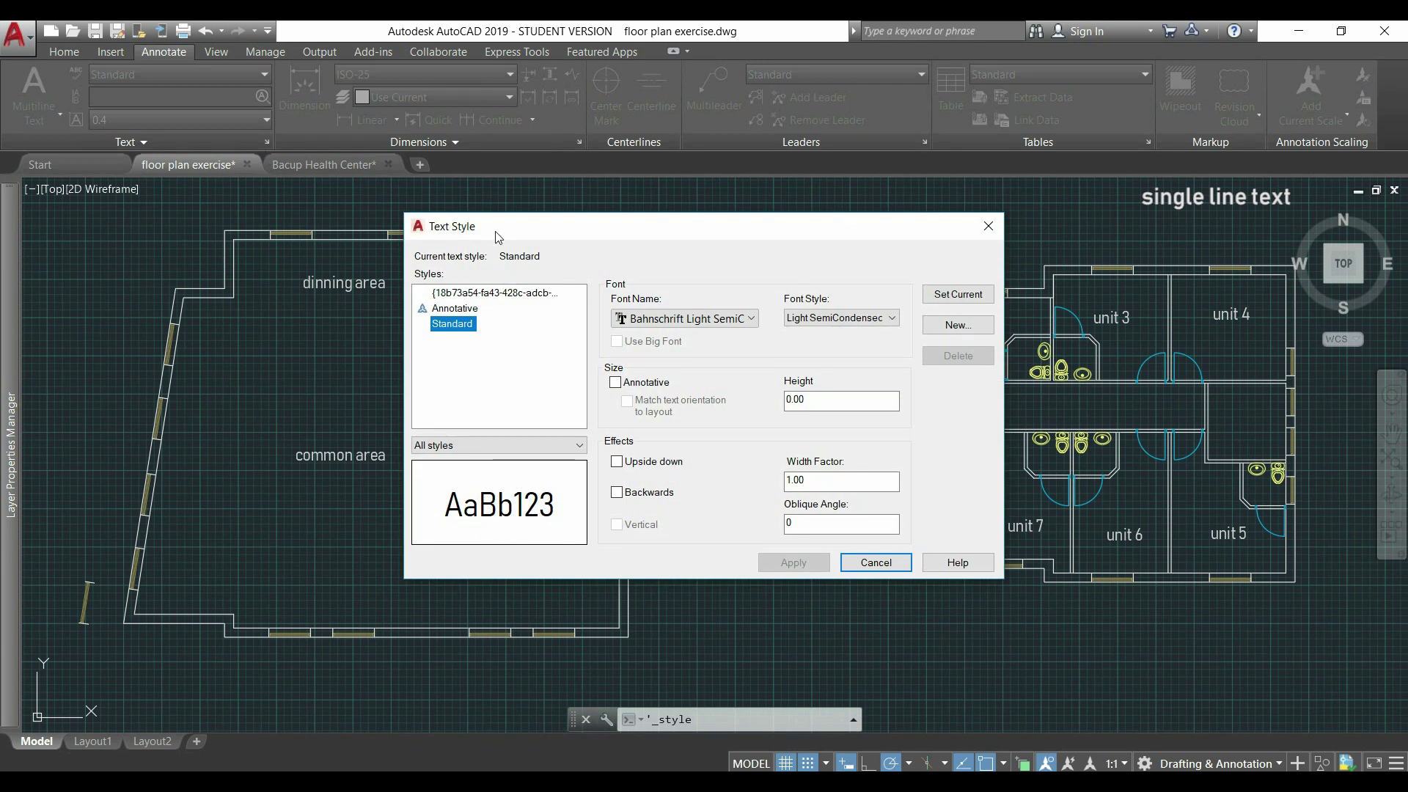
left_click_drag(497, 236, 737, 221)
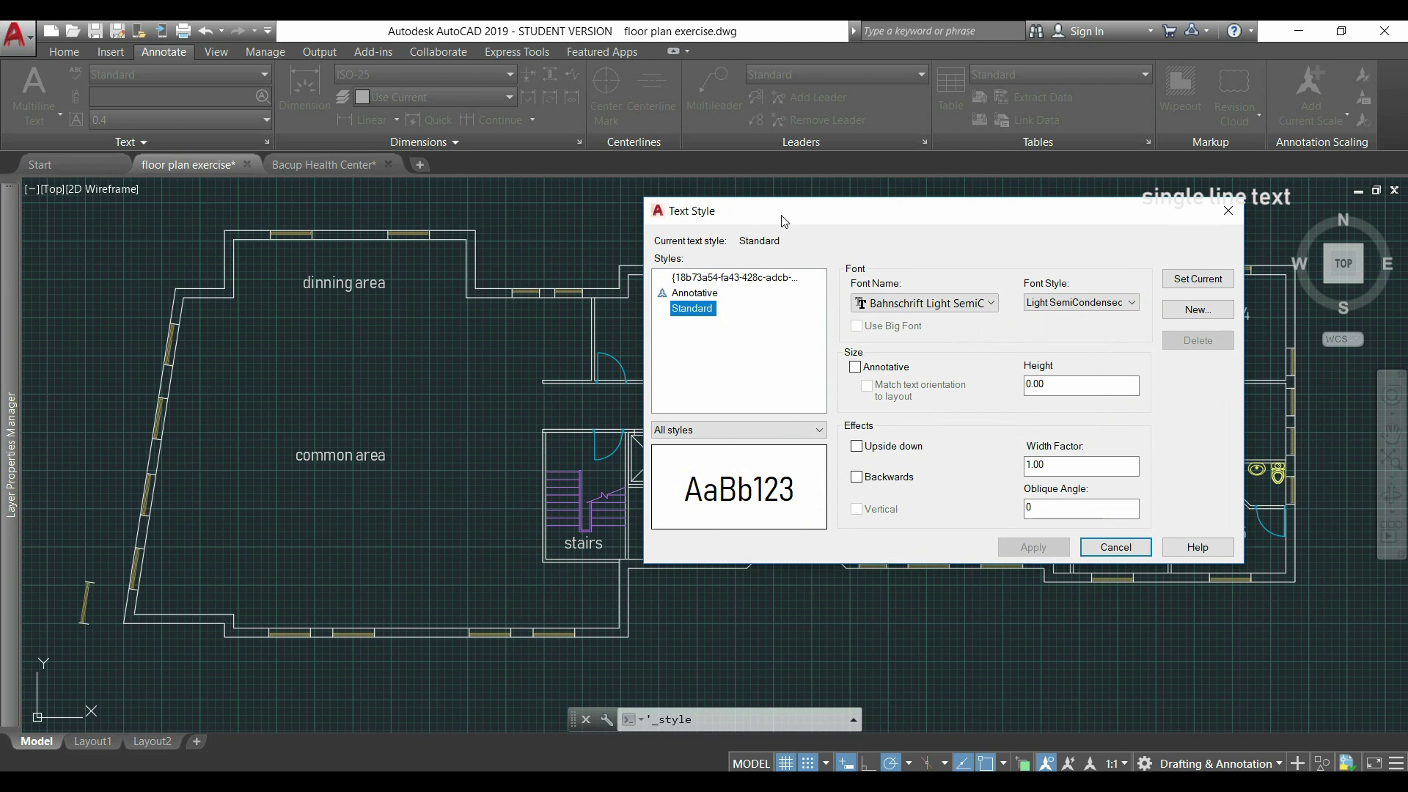
left_click(990, 303)
scroll(953, 352, "down", 3)
left_click(953, 333)
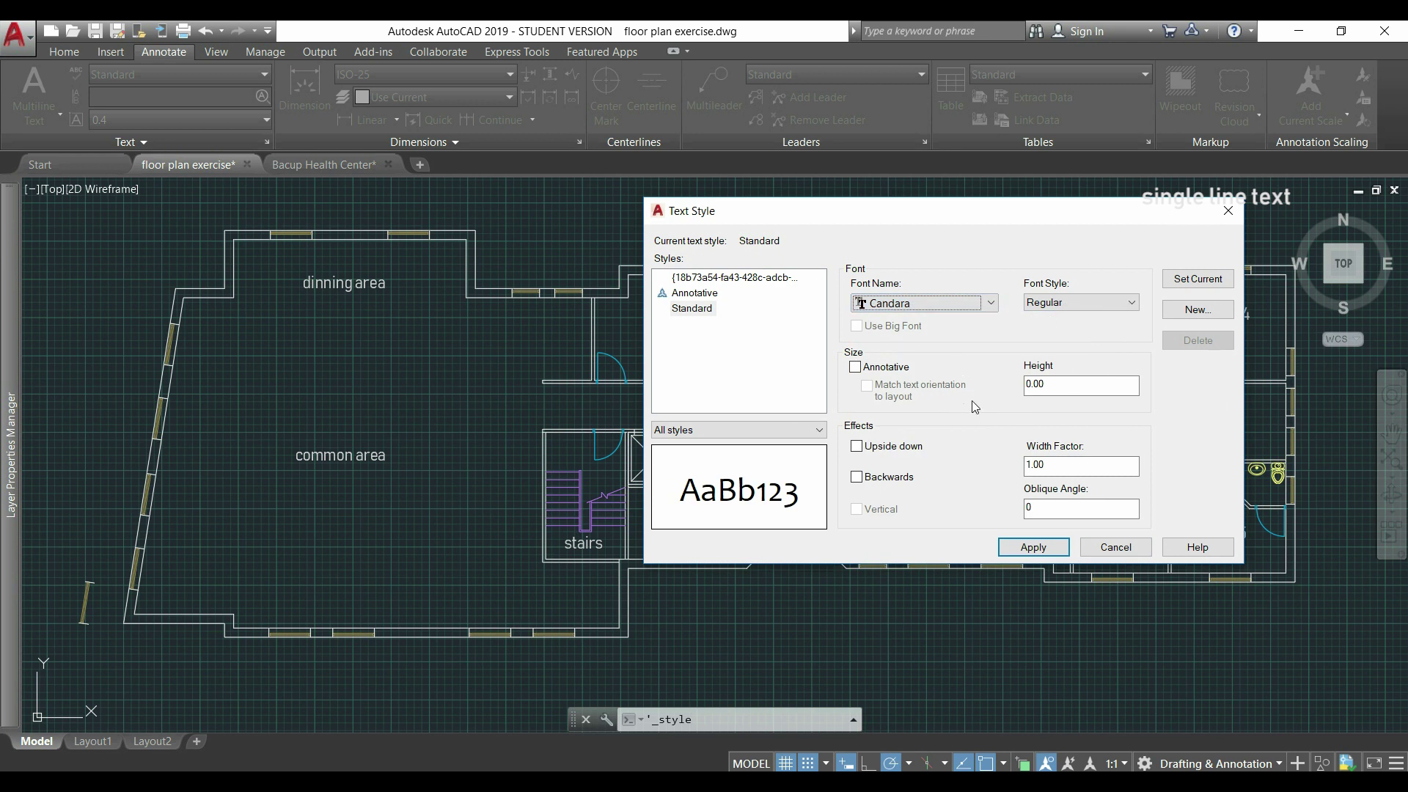
left_click(1131, 303)
left_click(1036, 317)
left_click(1132, 302)
left_click(1114, 352)
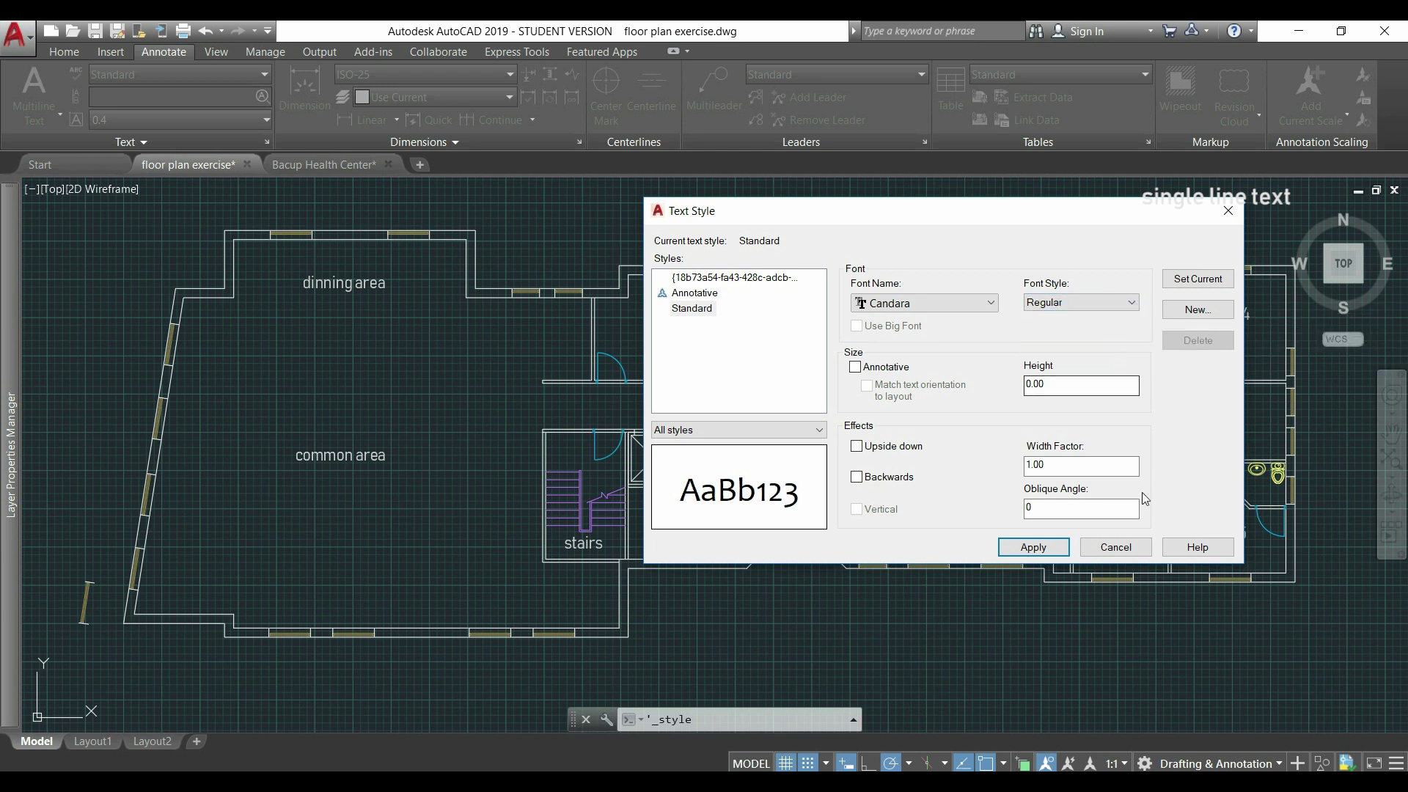
left_click(1056, 549)
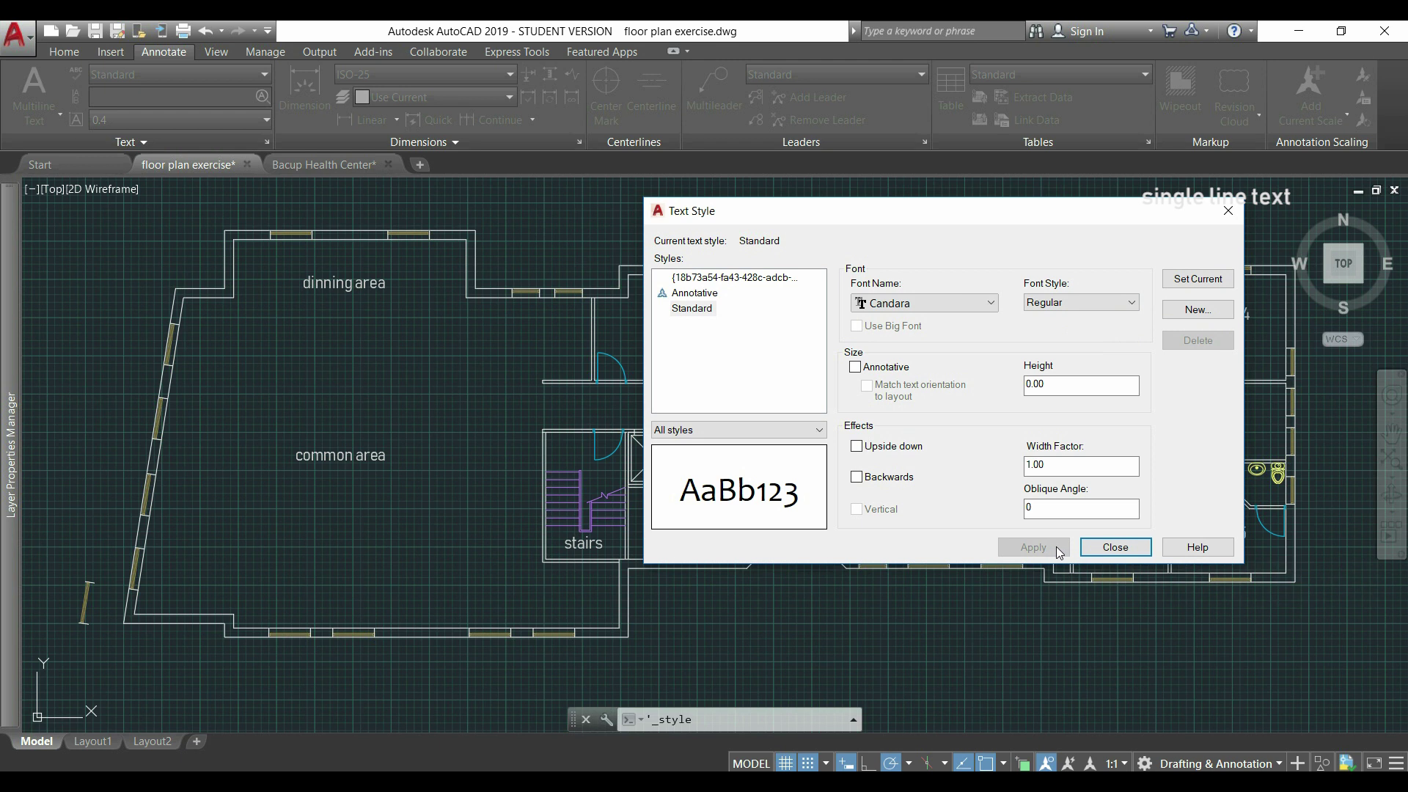
left_click(1094, 547)
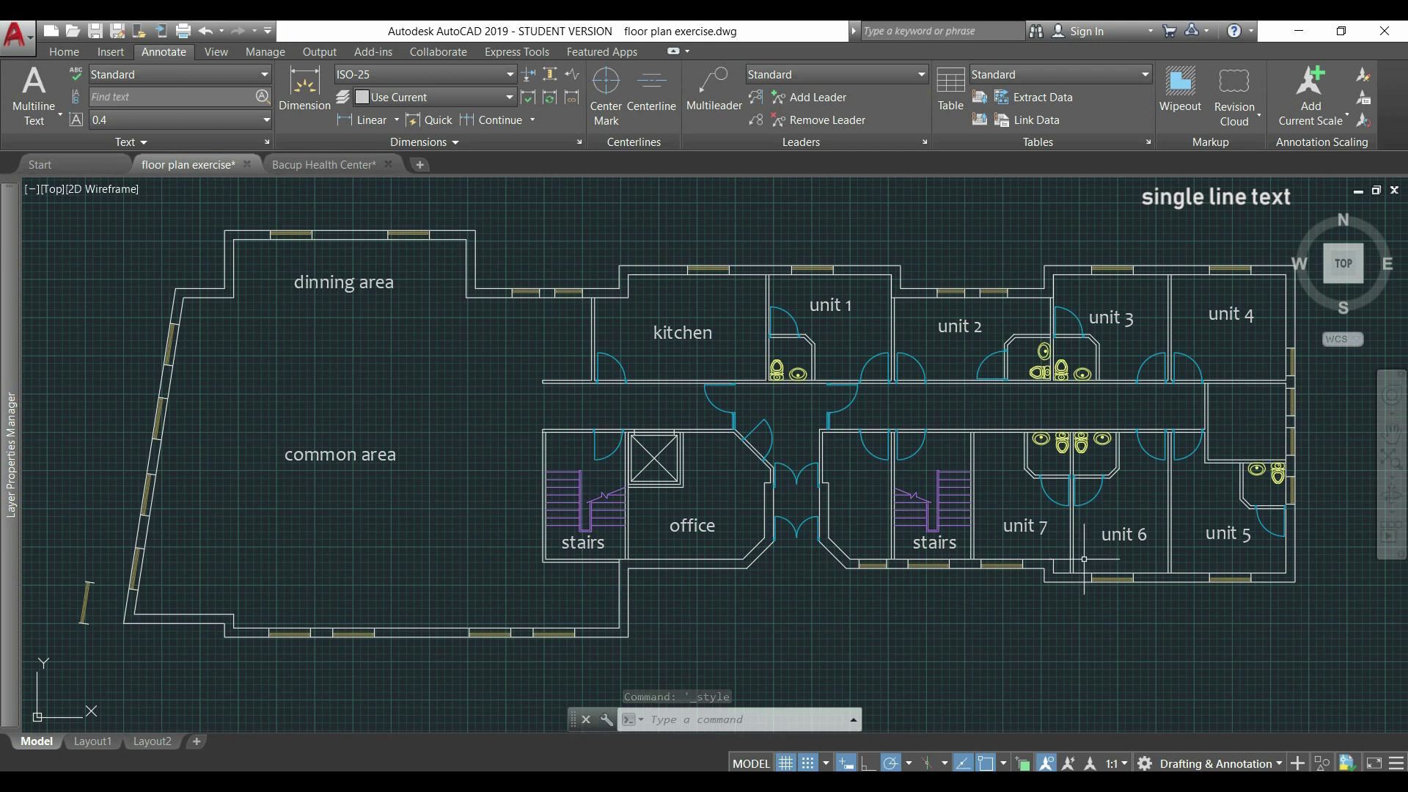
Isolate the text labels layer by picking the kitchen label
middle_click_drag(493, 409, 389, 383)
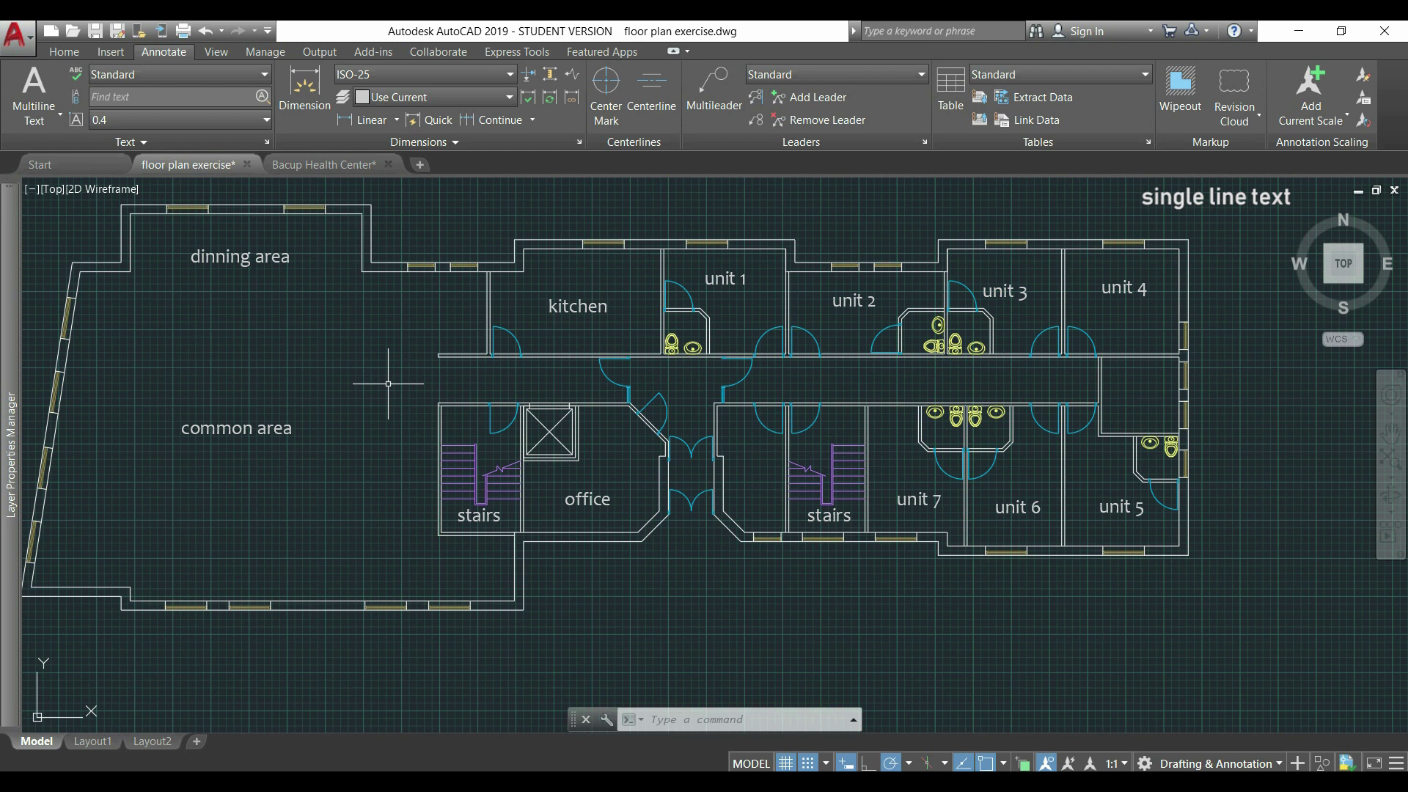
left_click(62, 51)
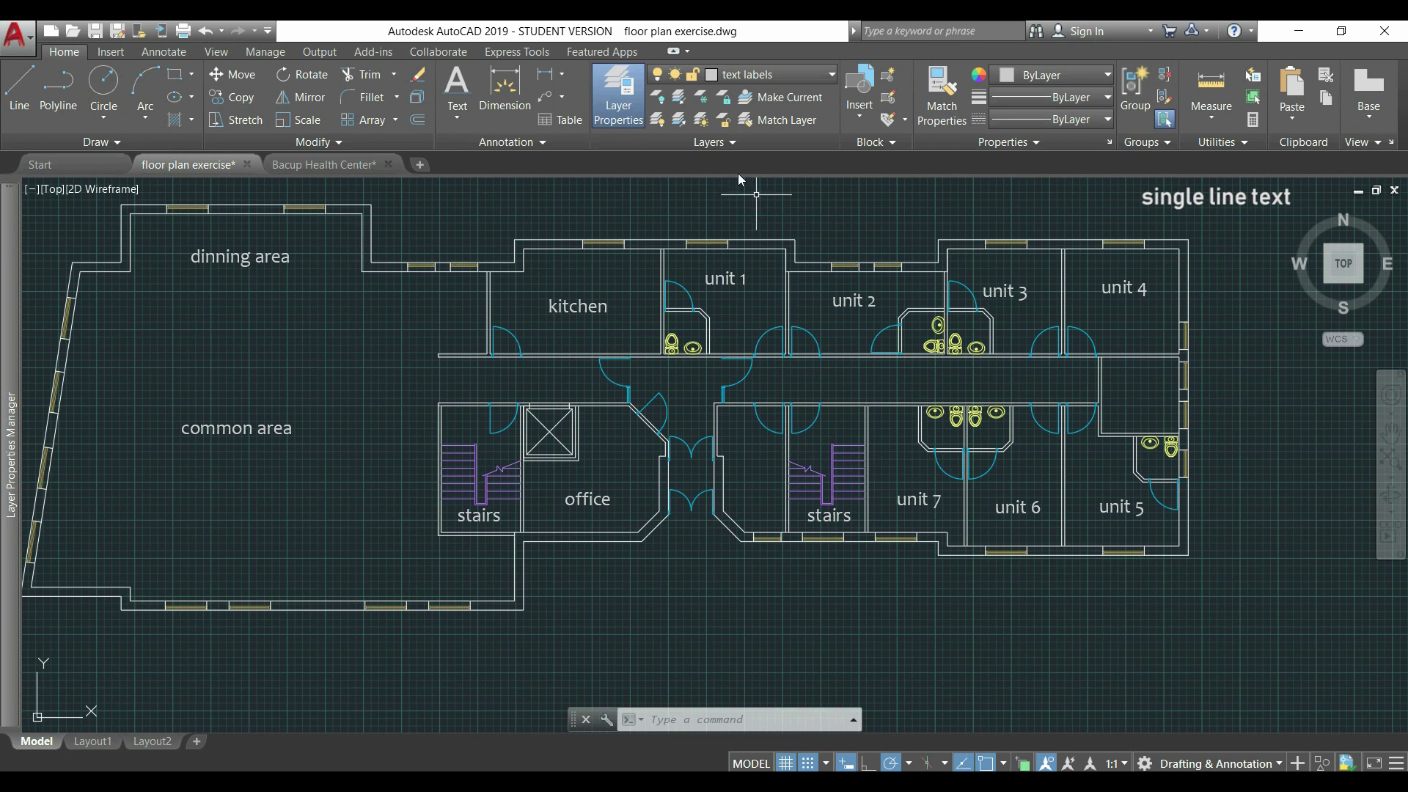
left_click(679, 98)
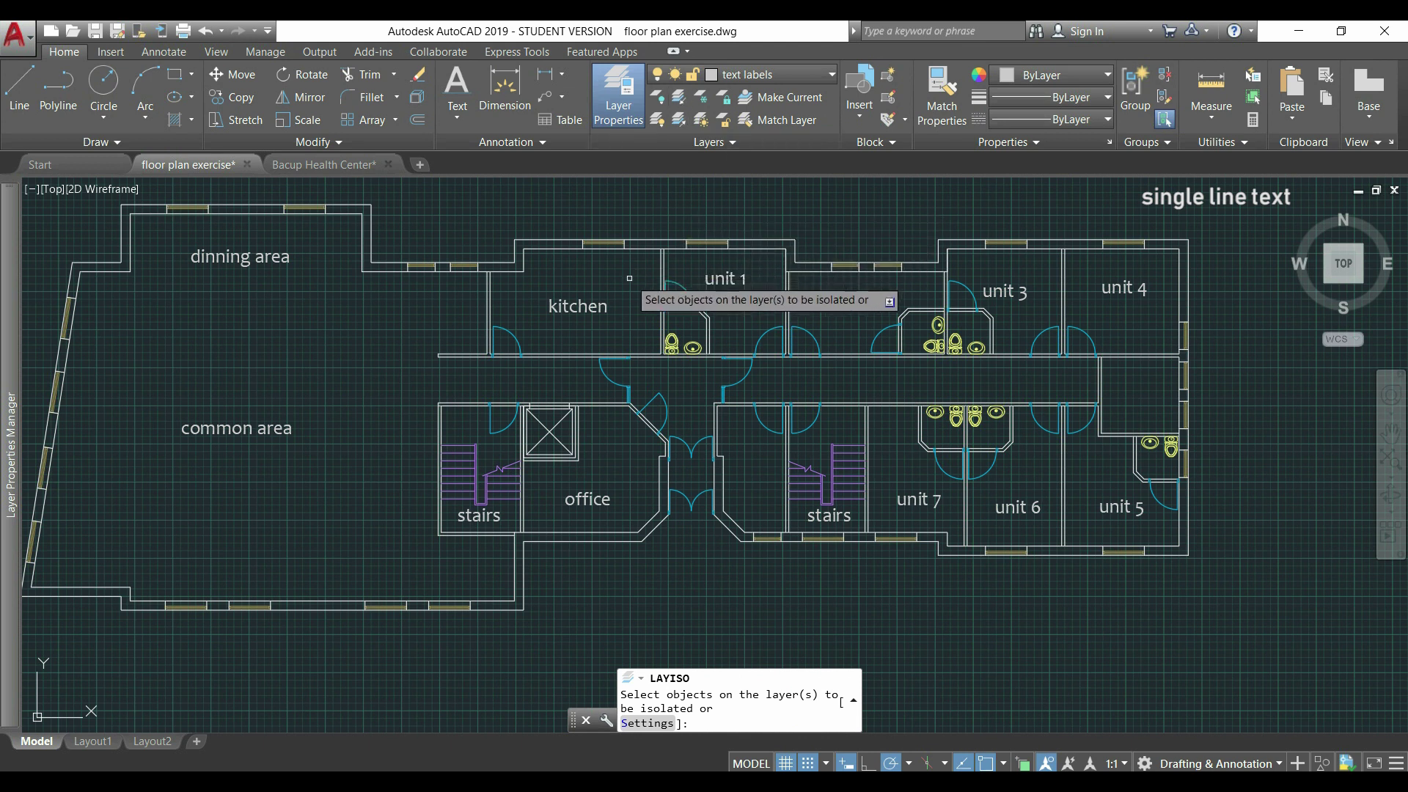
left_click(606, 314)
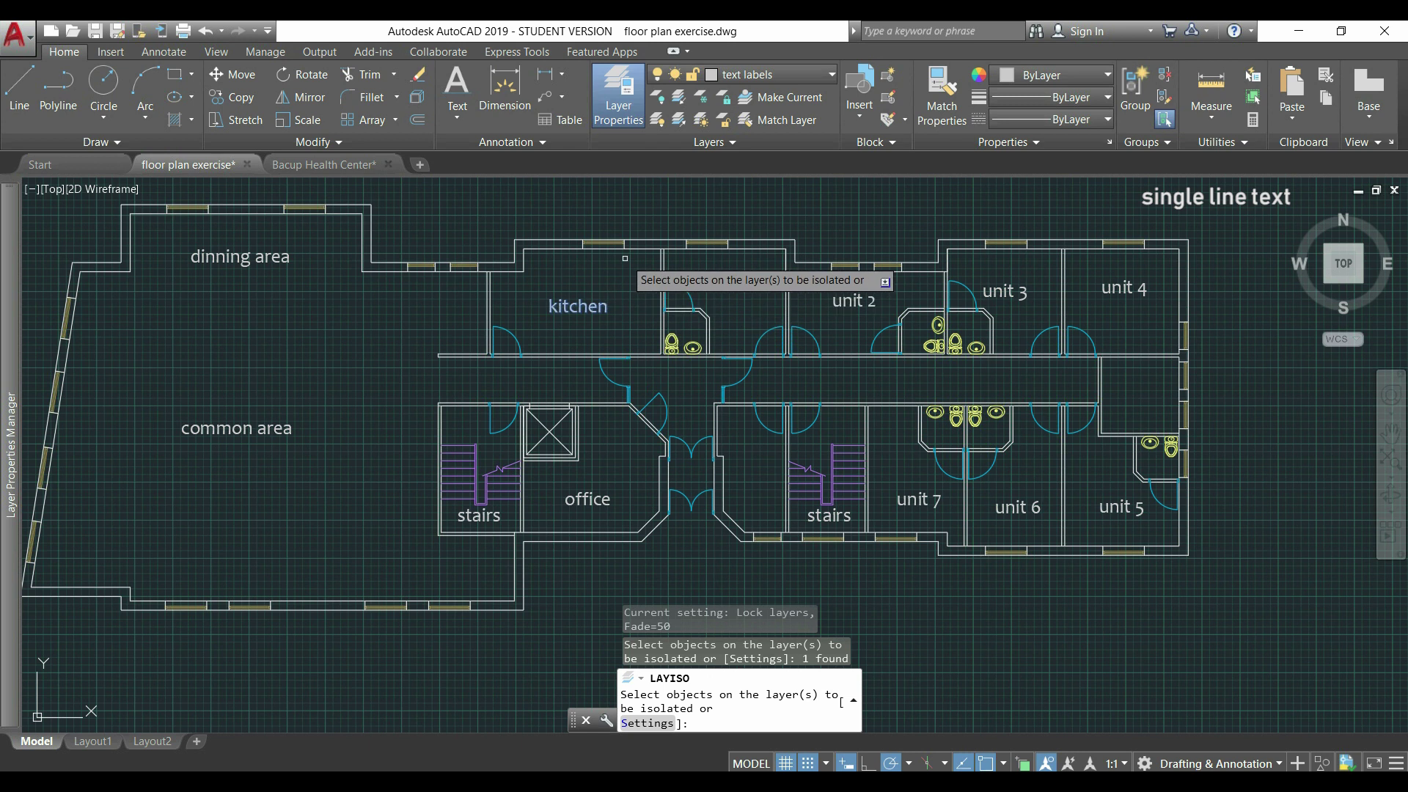
key("Return")
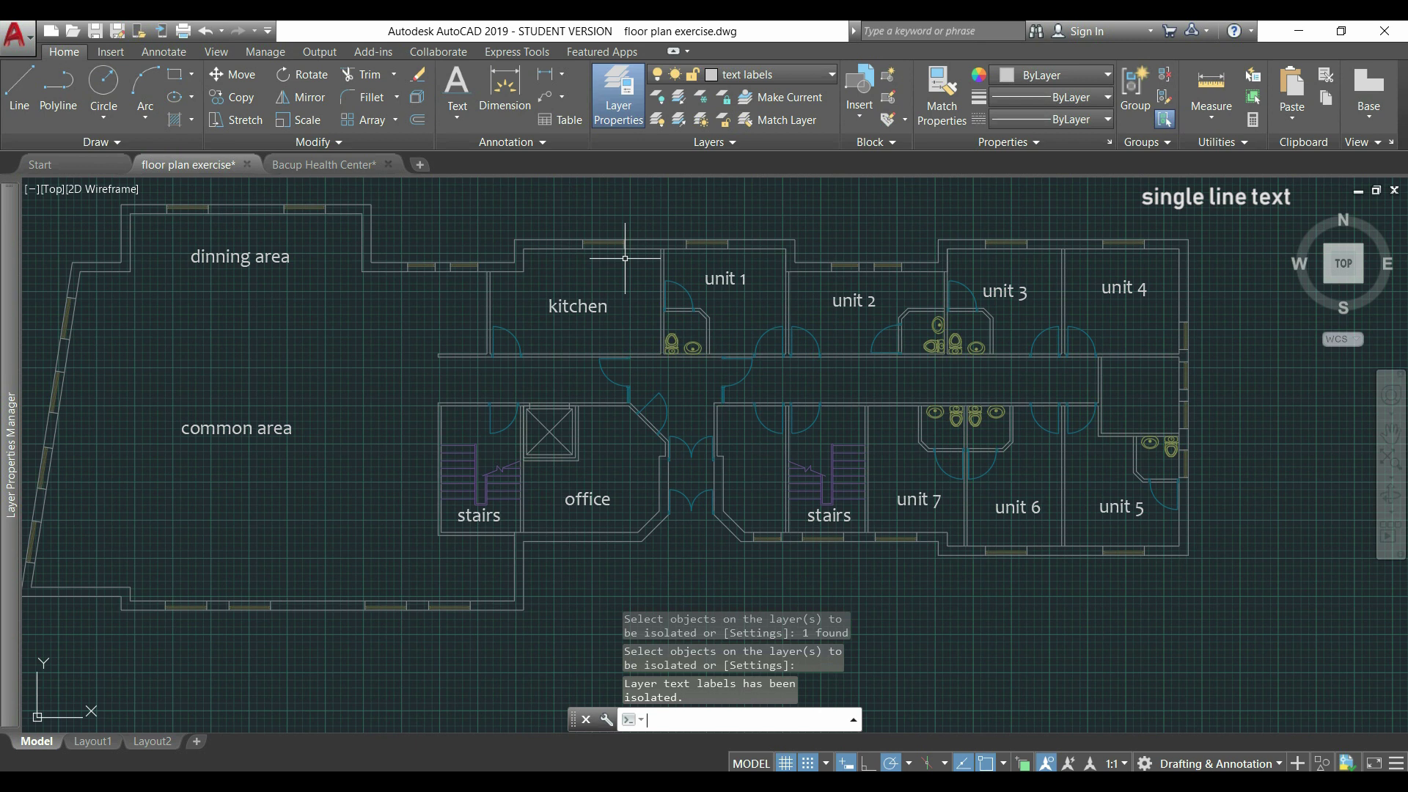
Window-select the whole floor plan, undoing an accidental erase along the way
left_click(1228, 596)
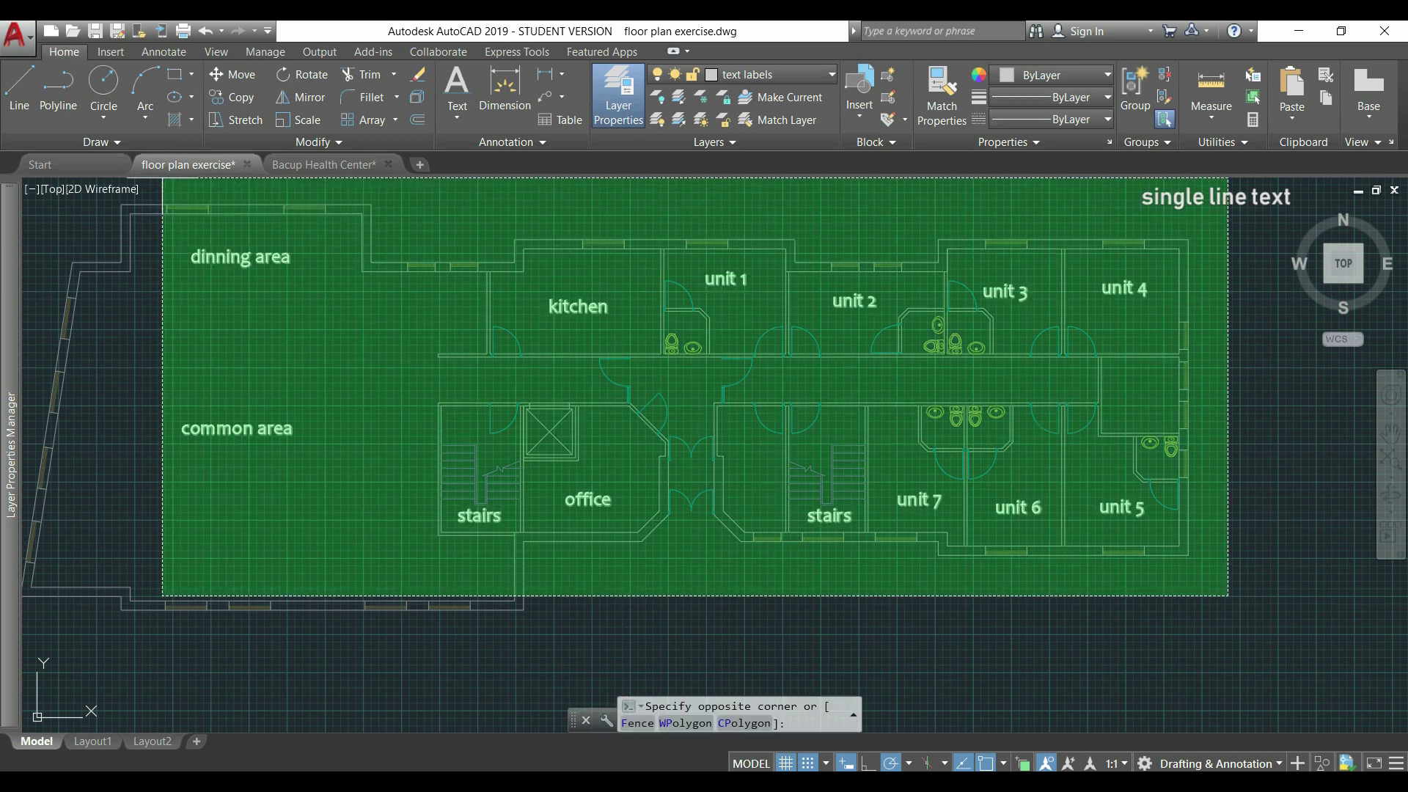
left_click(115, 207)
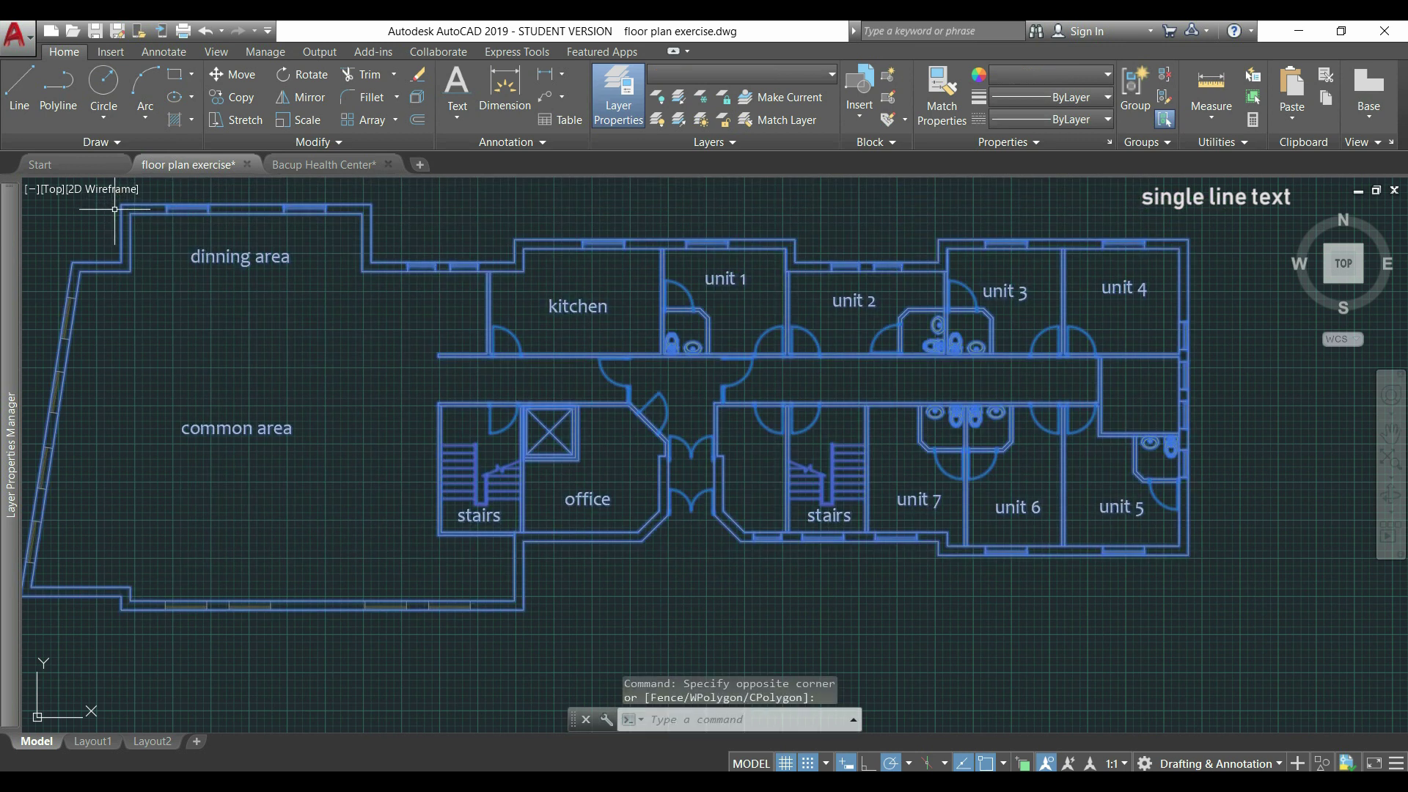
key("Delete")
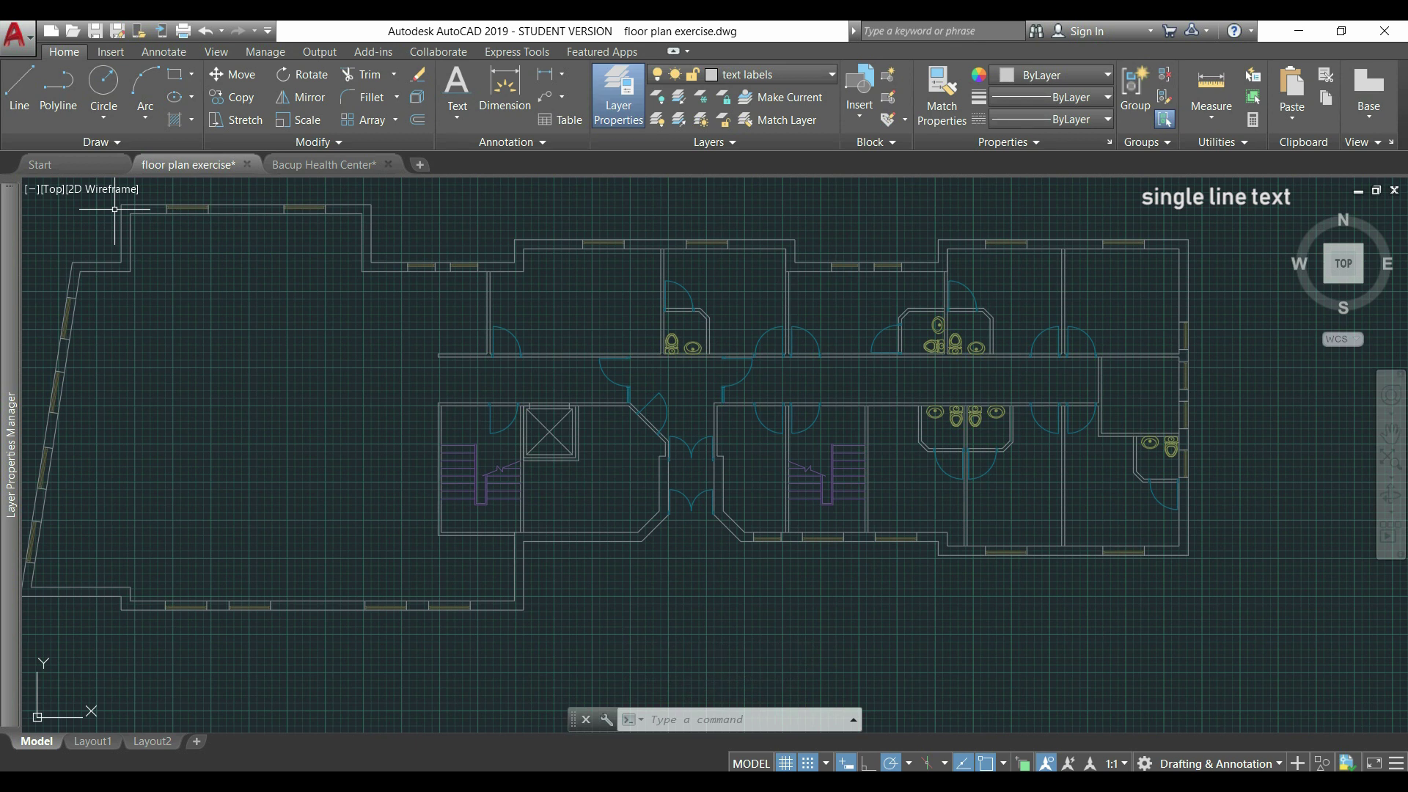
key("ctrl+z")
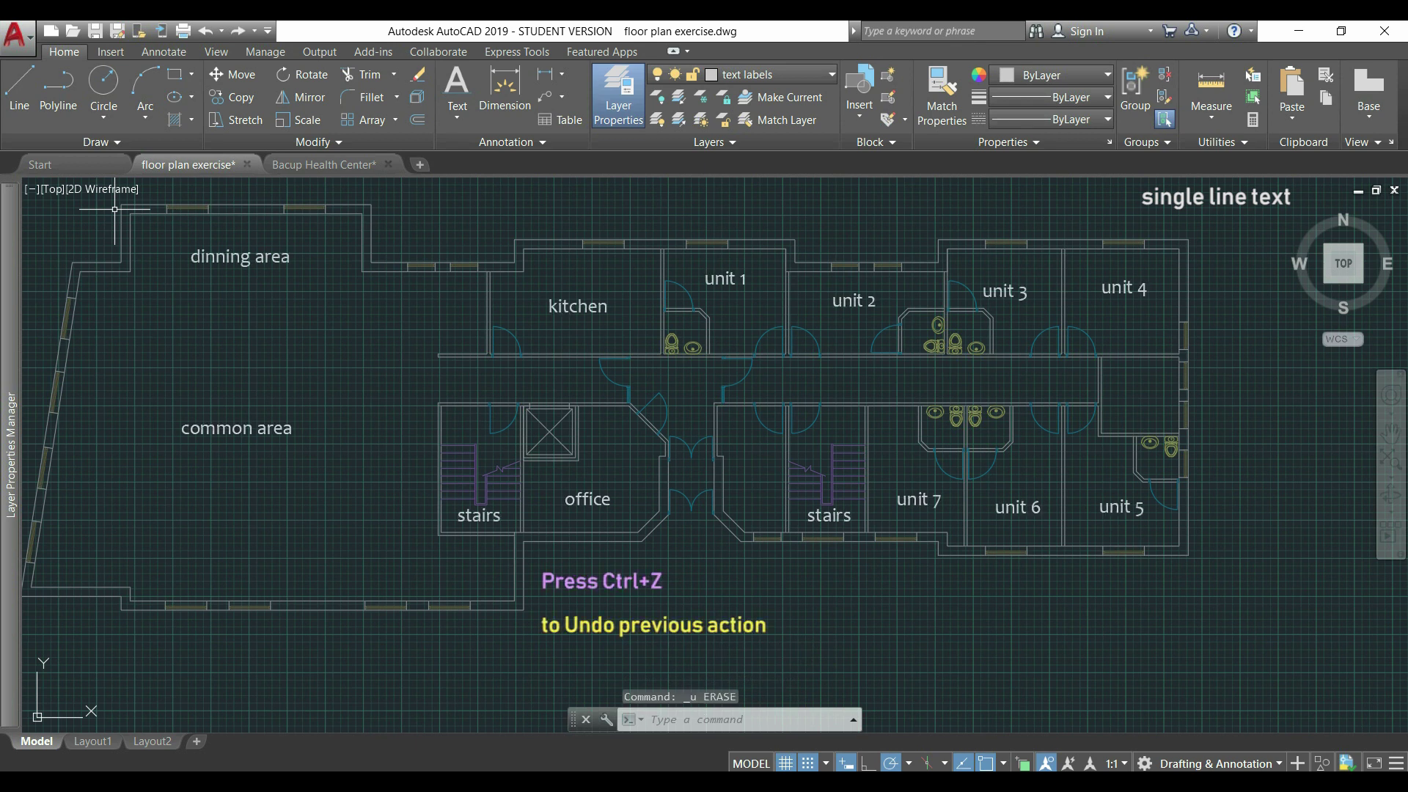
key("Escape")
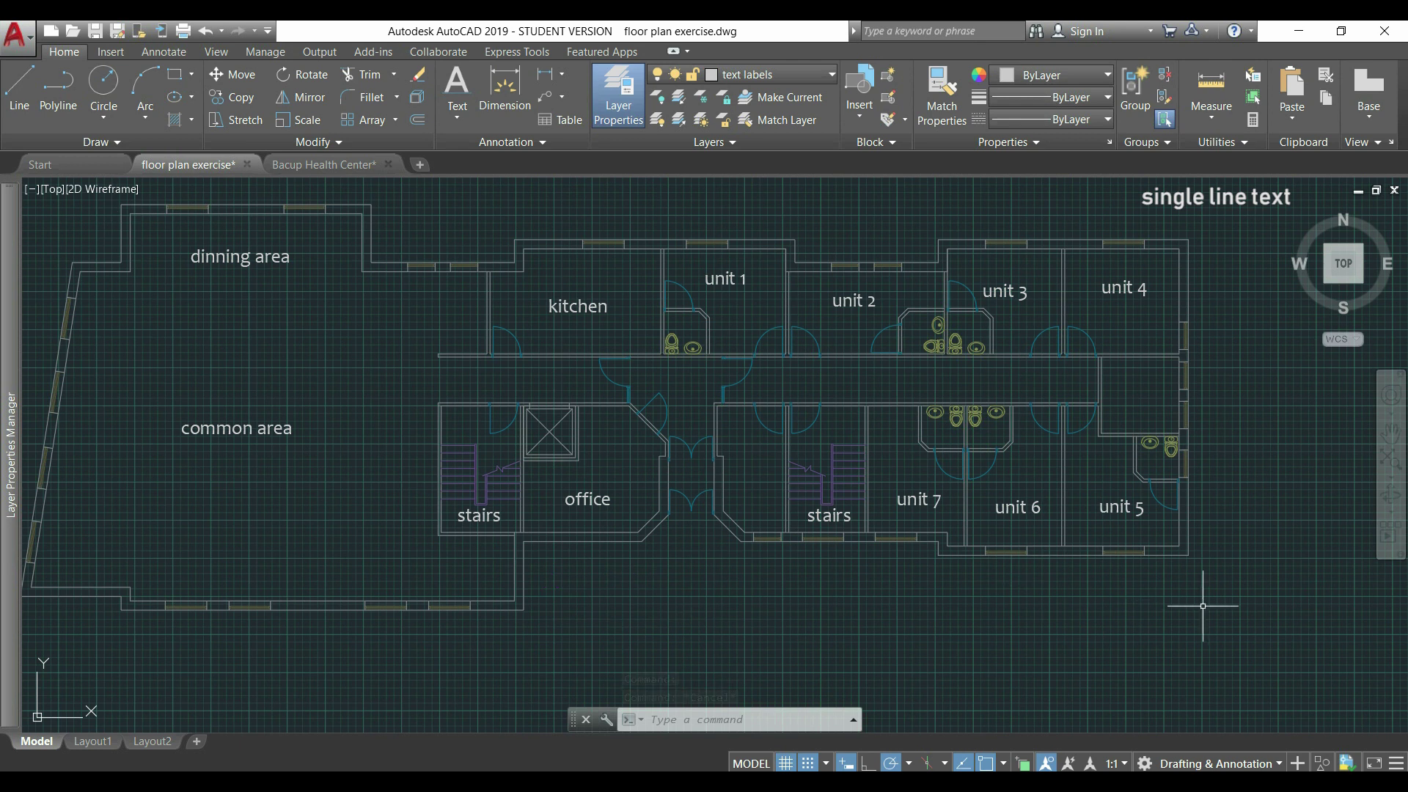
left_click(1220, 601)
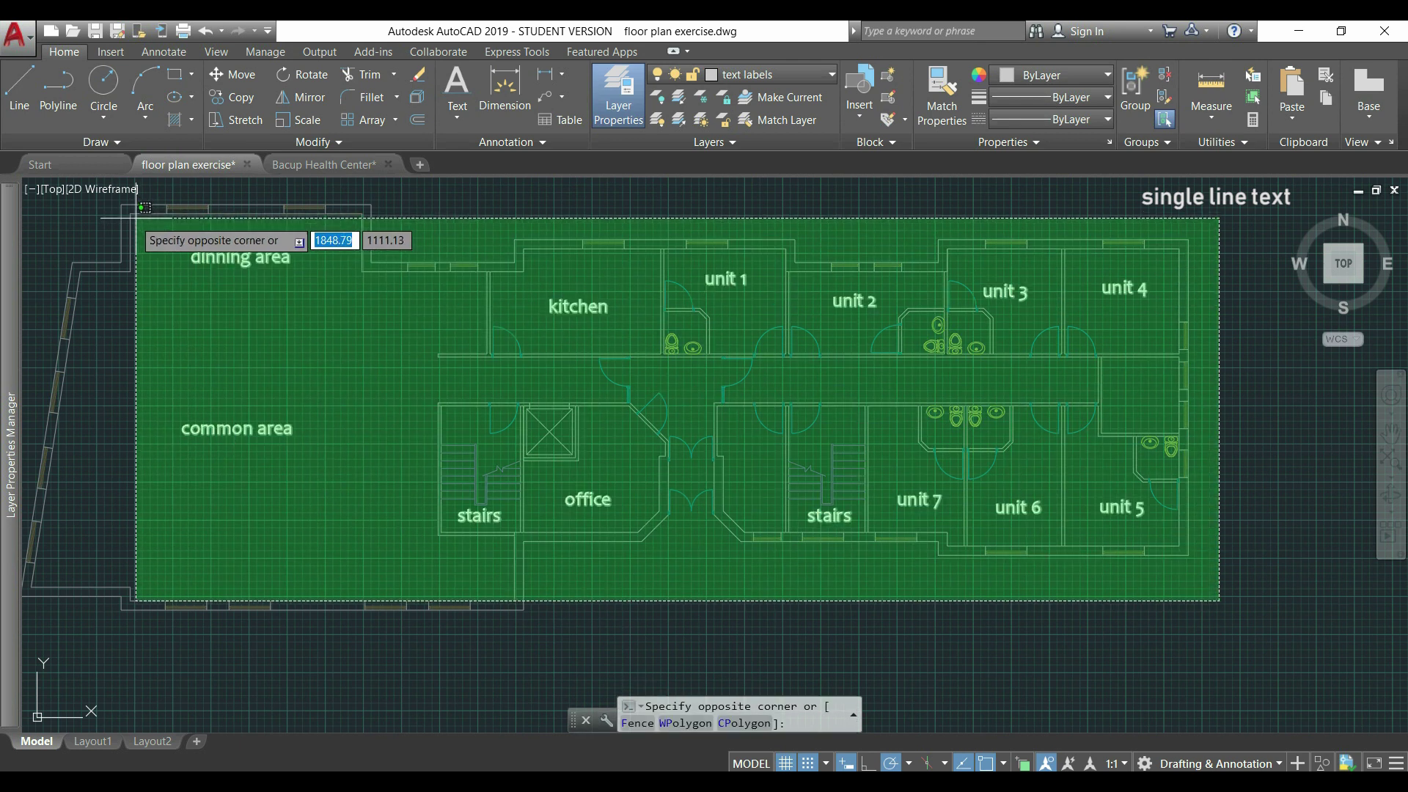
left_click(139, 209)
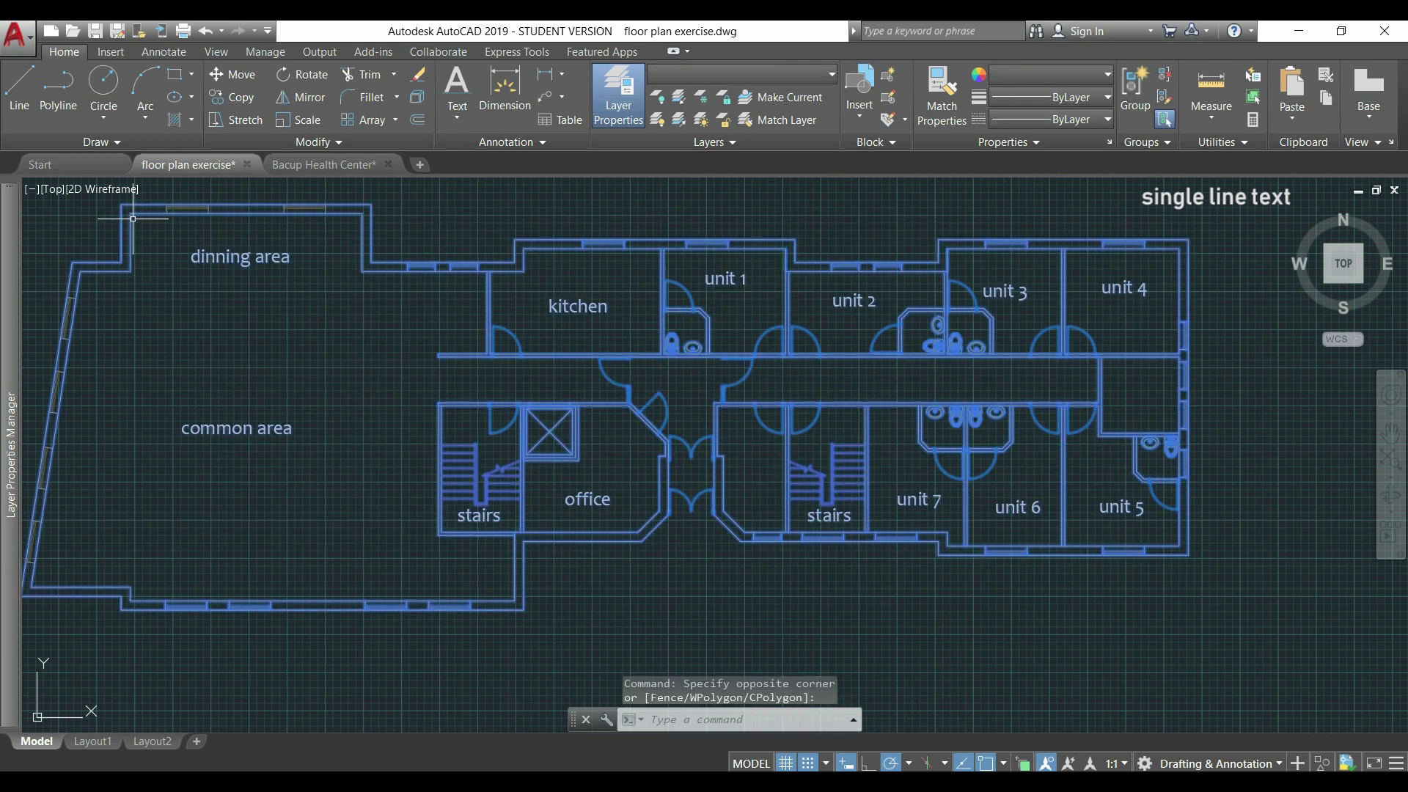
Filter Quick Properties to the 13 Text objects and set their height to 0.8
right_click(179, 283)
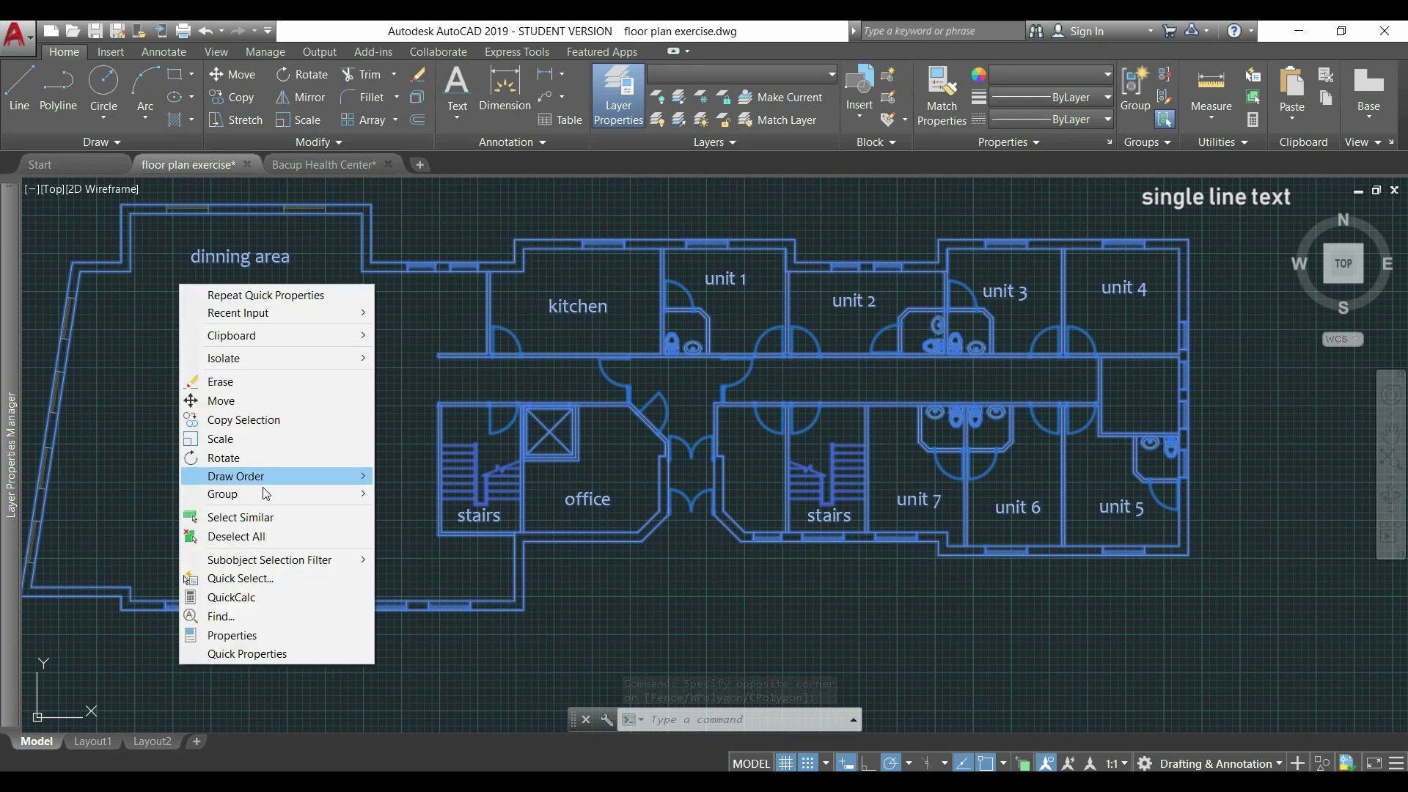
left_click(306, 654)
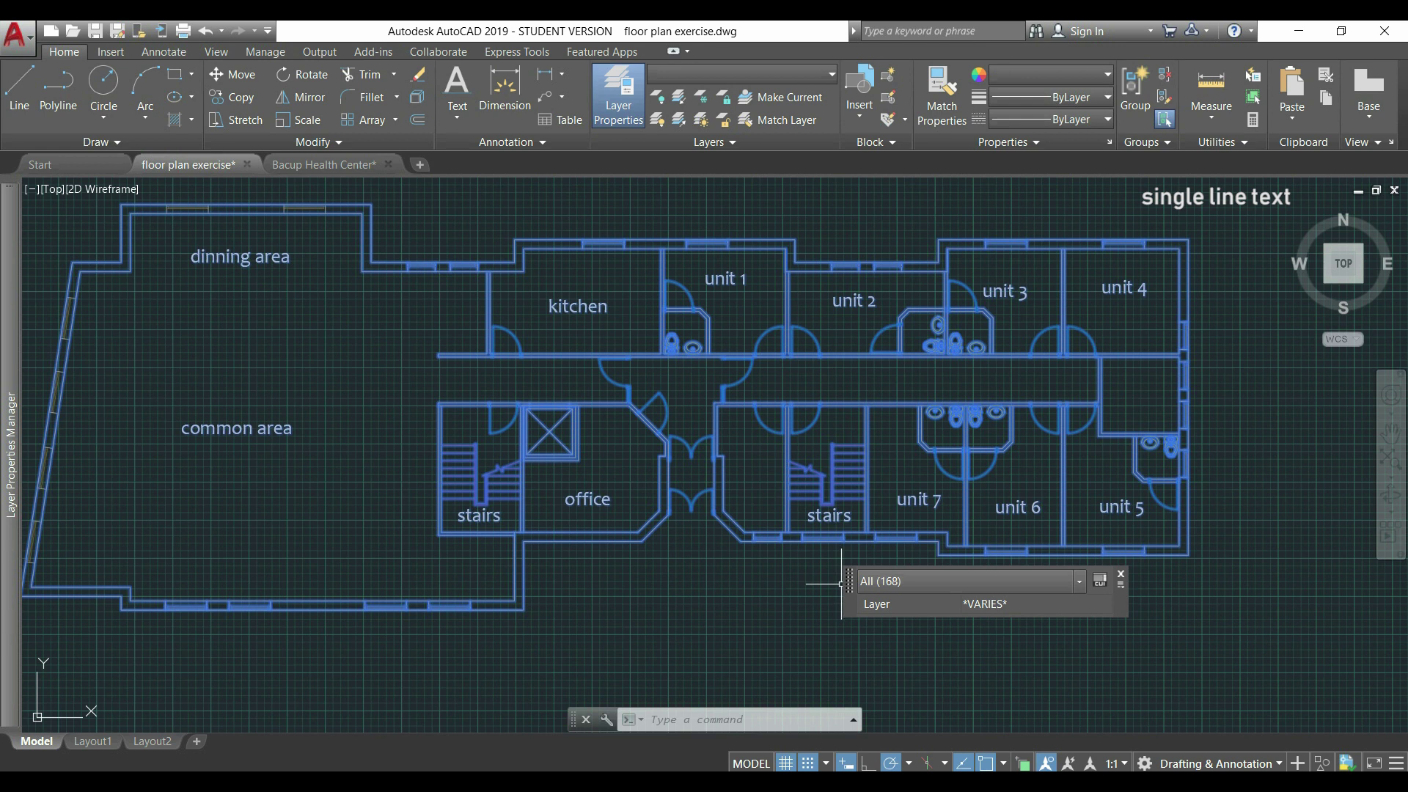
left_click(986, 587)
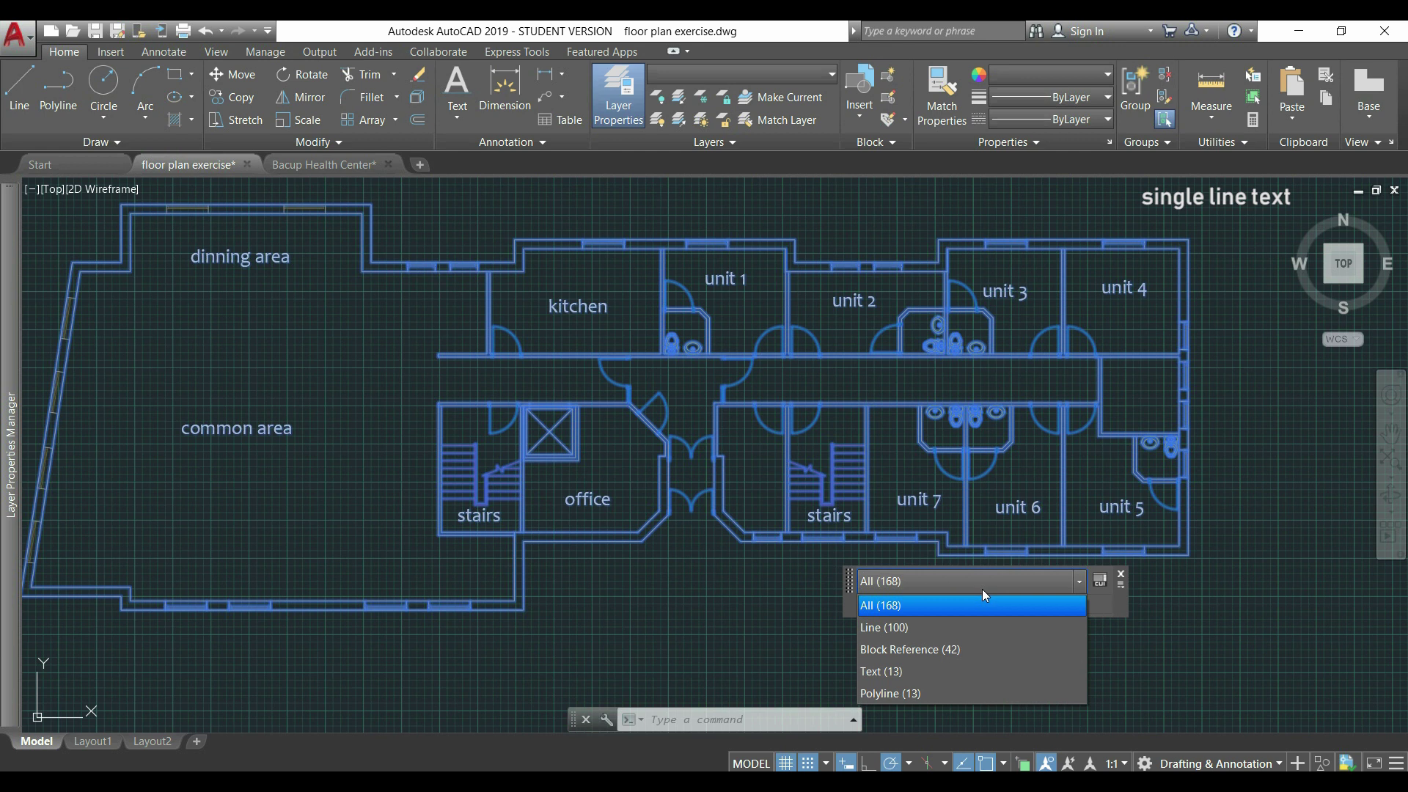
left_click(1001, 671)
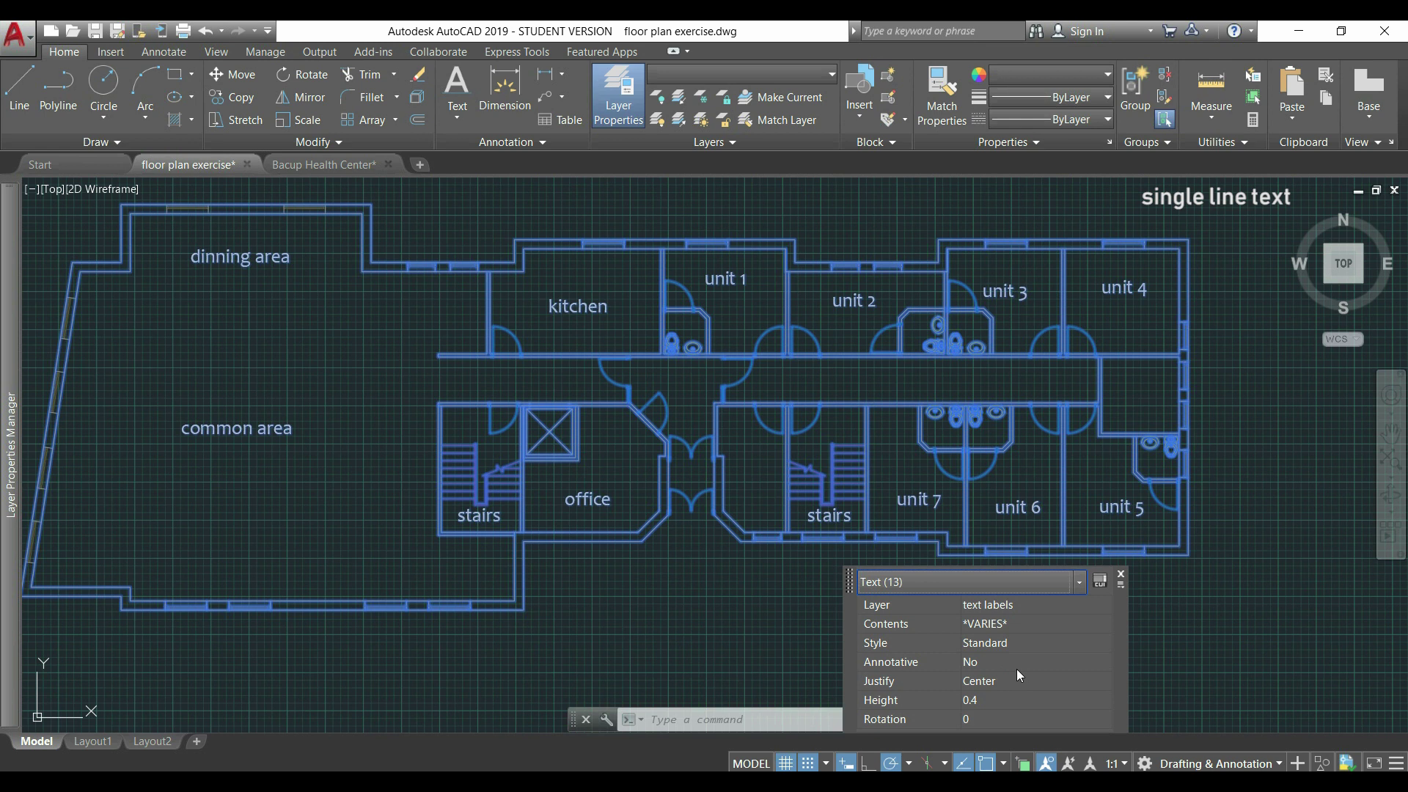
left_click(986, 701)
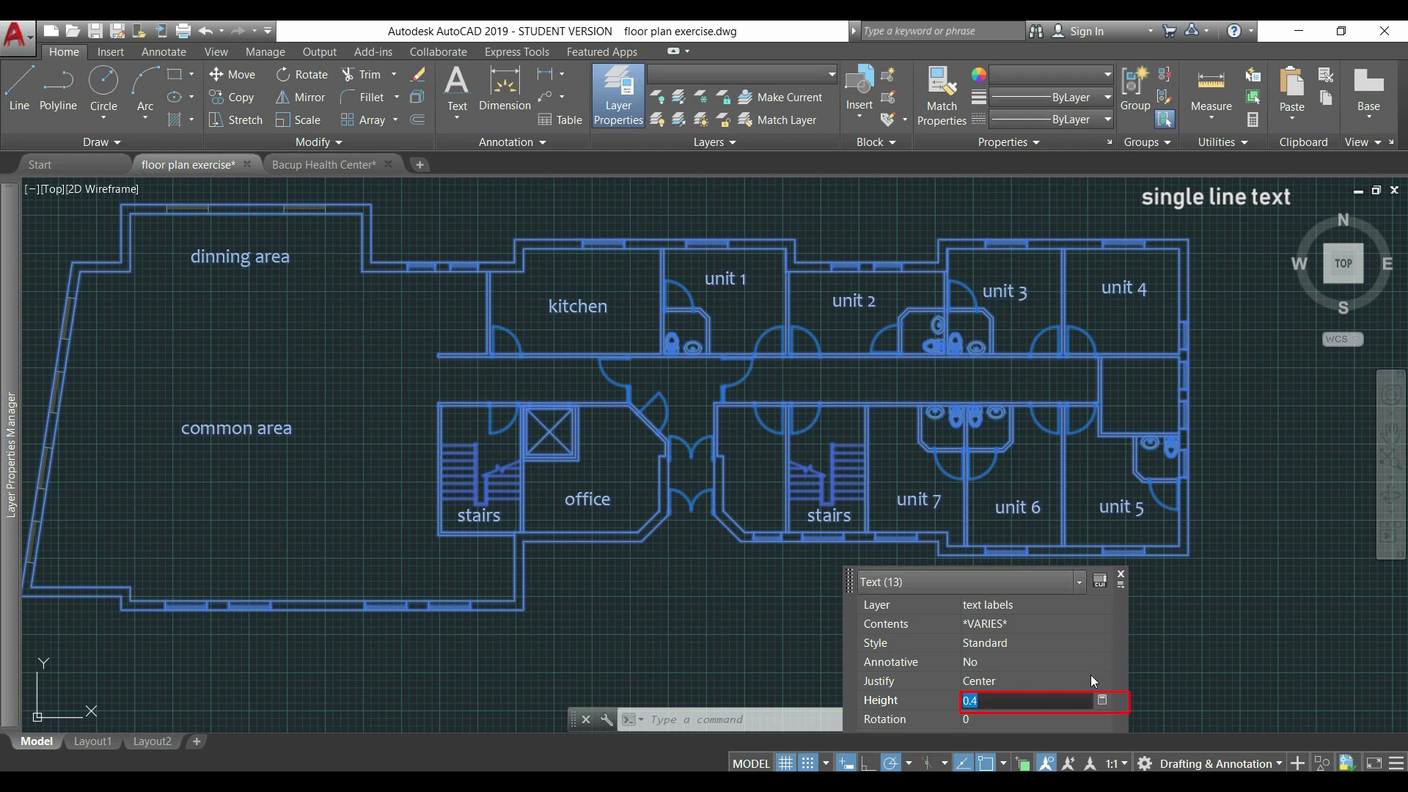
type("0.8")
key("Return")
key("Tab")
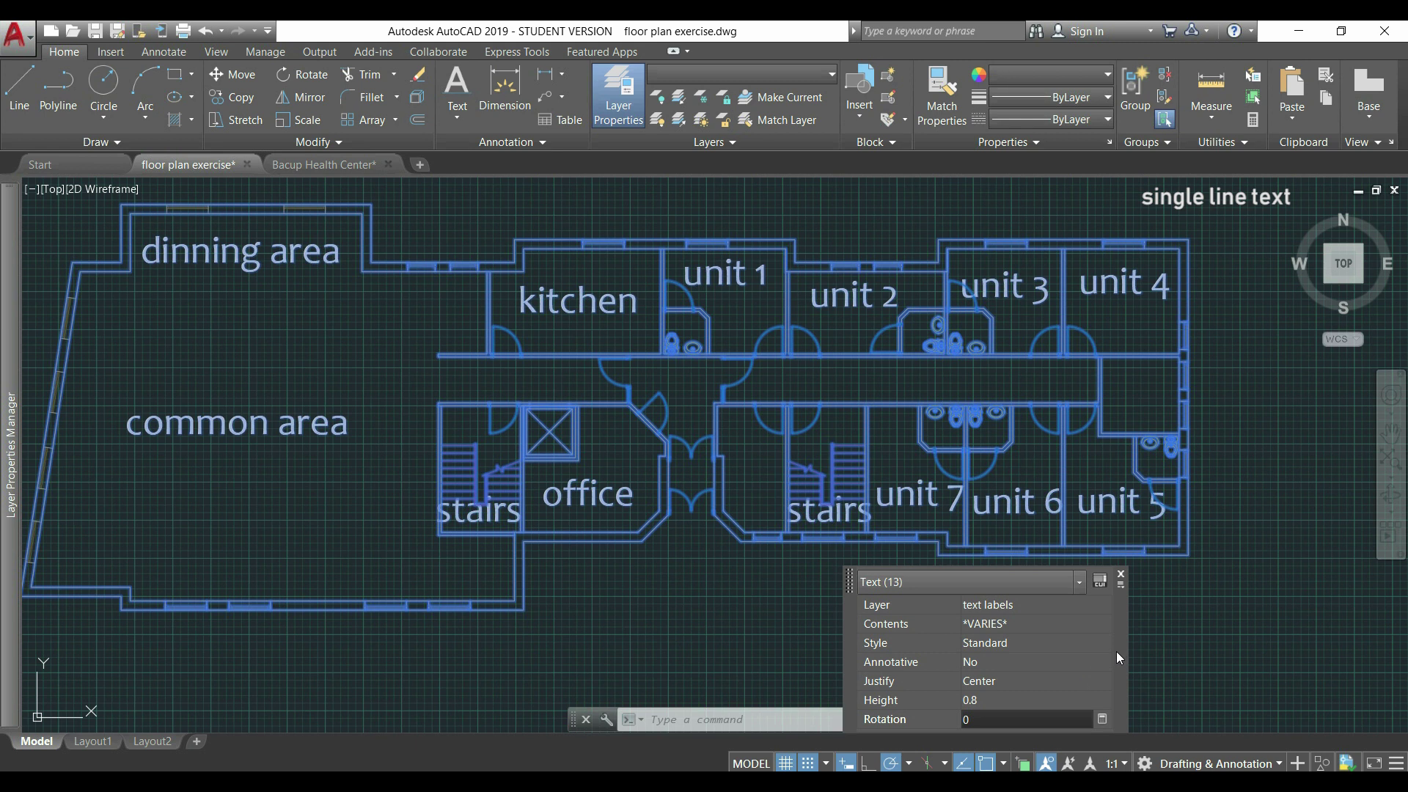
Change the labels' justification from Center to Right
left_click(991, 680)
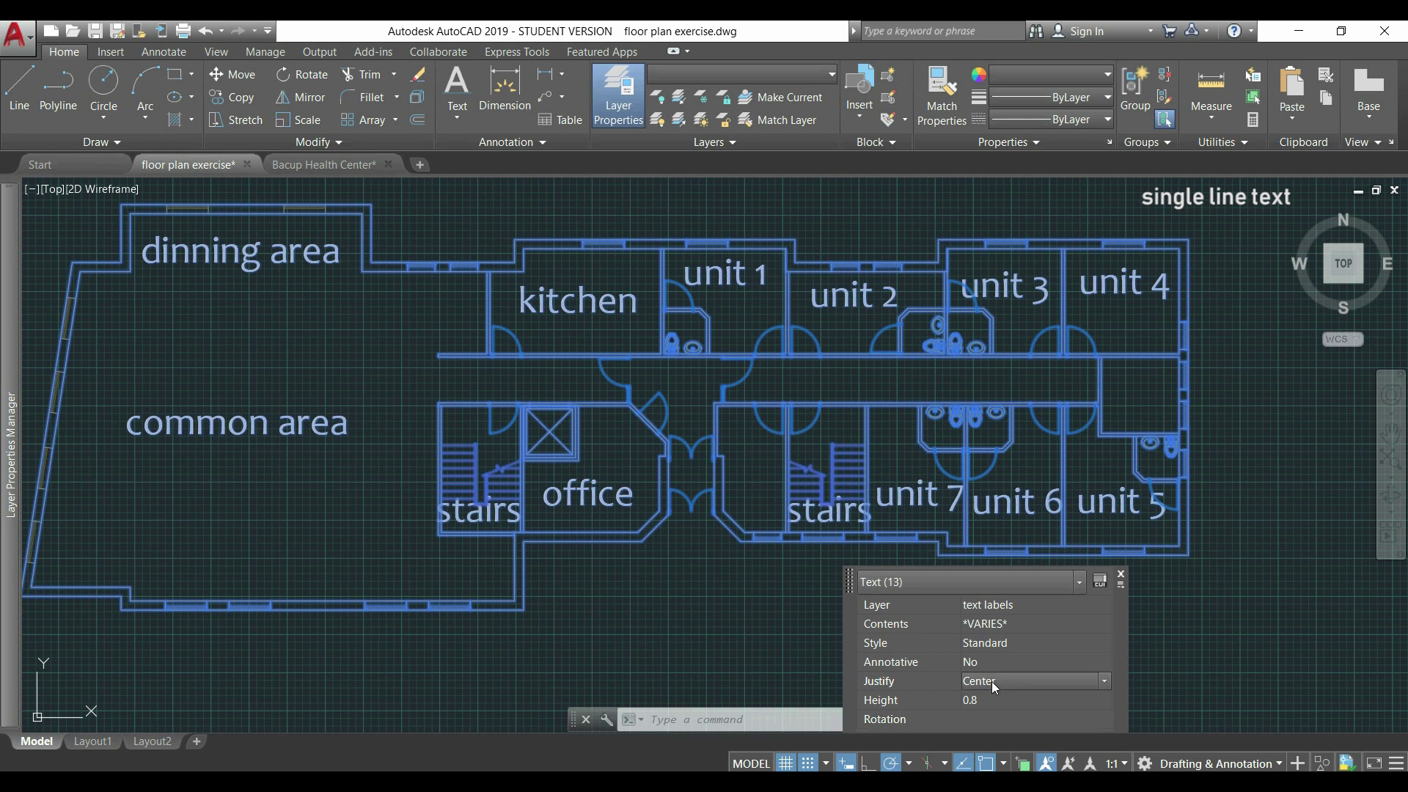
left_click(1017, 682)
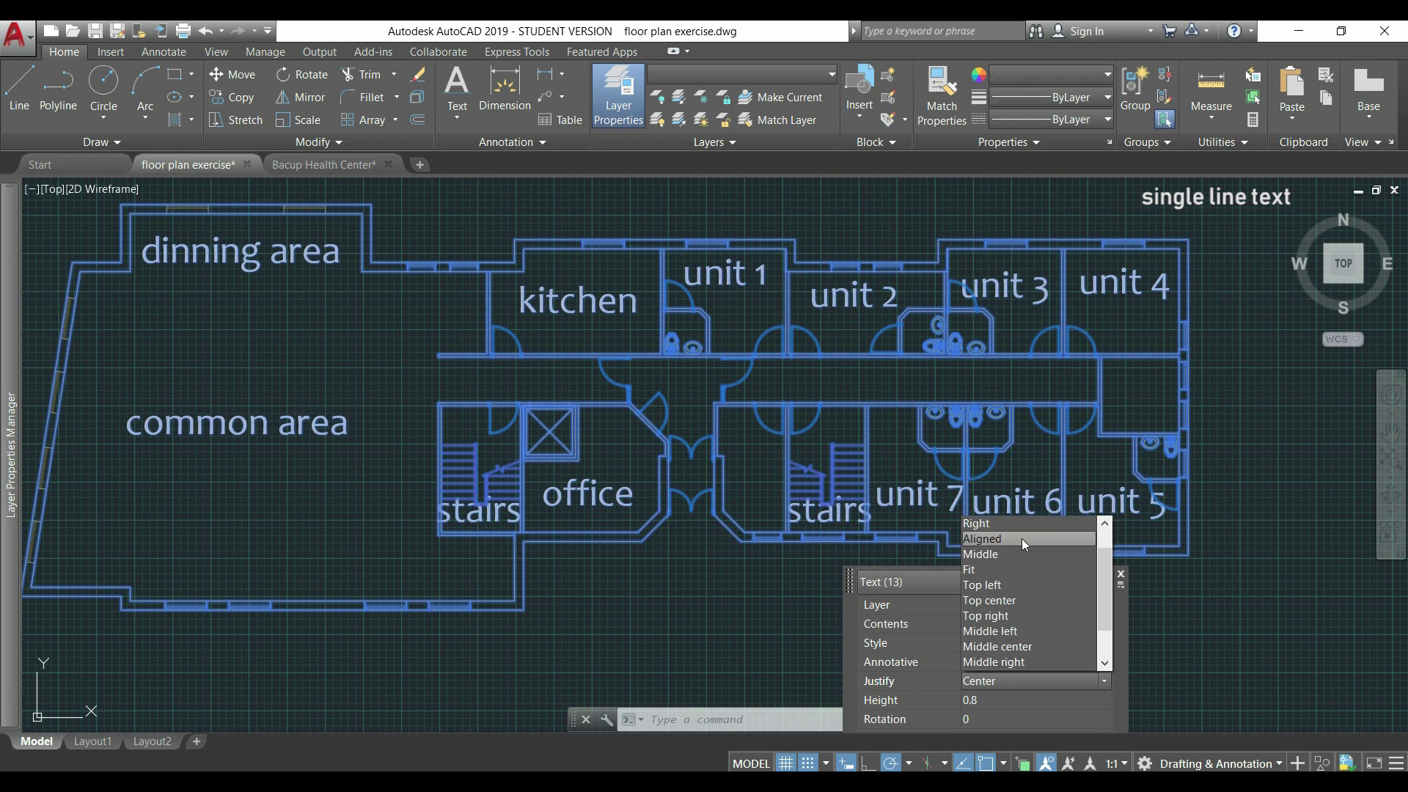
left_click(1037, 522)
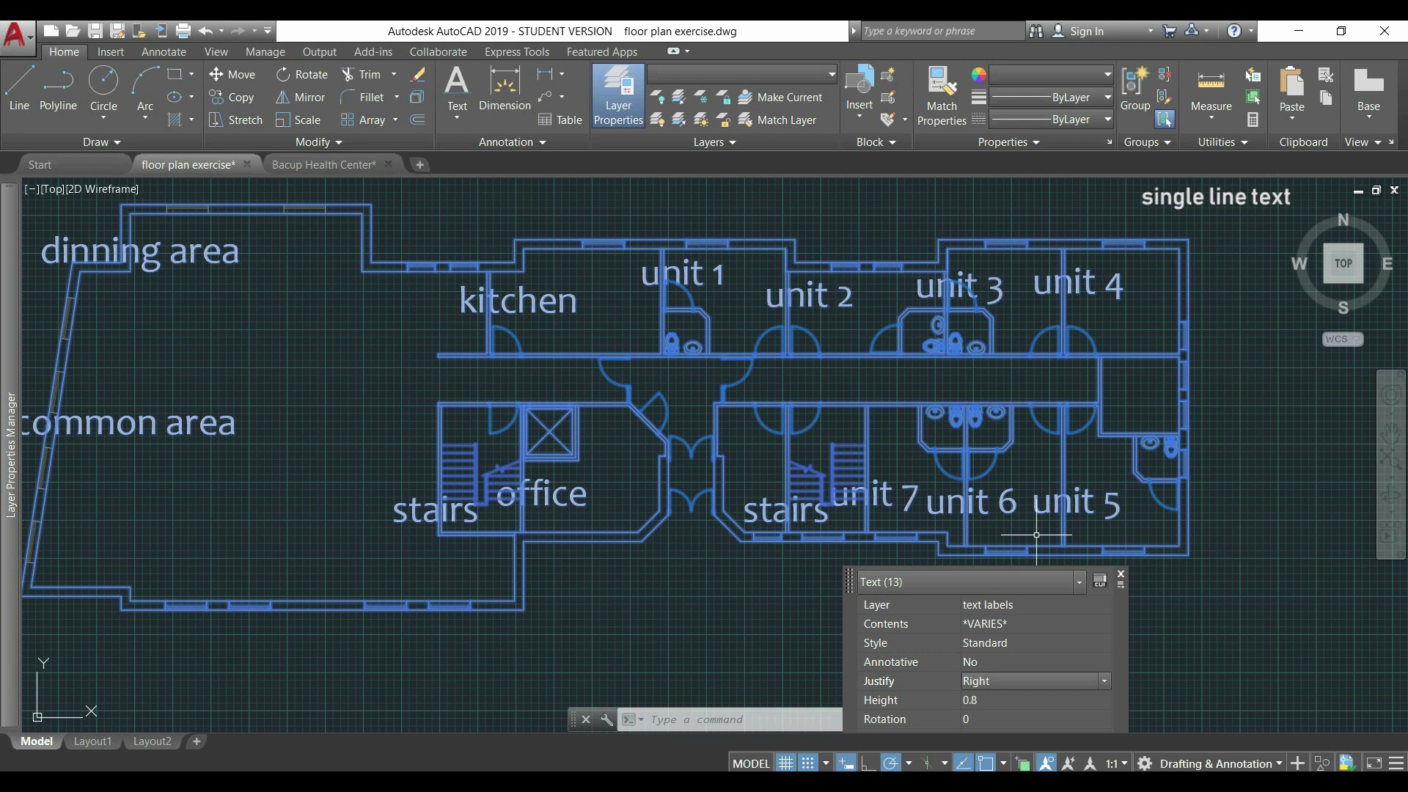
left_click(1010, 680)
scroll(1011, 662, "down", 1)
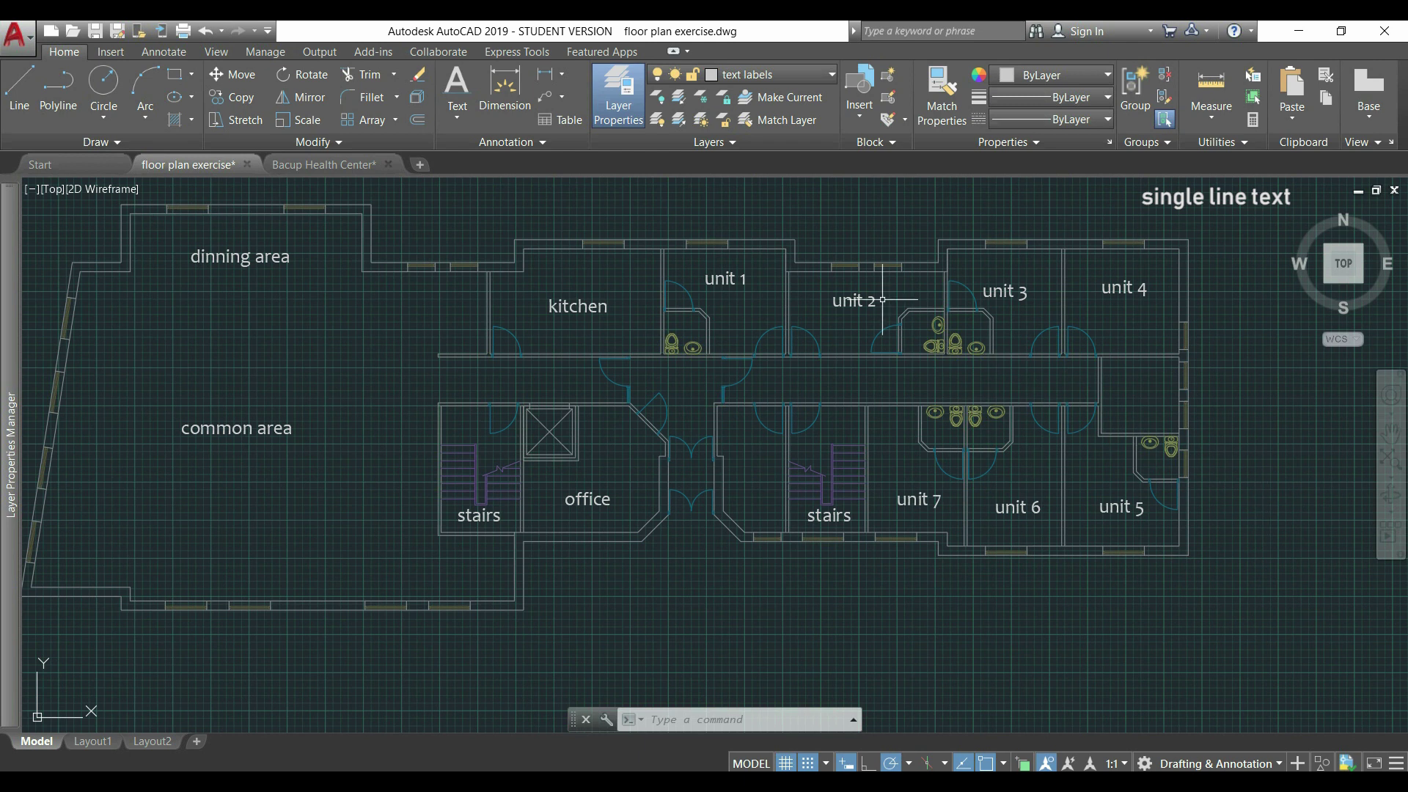
Unisolate the layers so the faded floor plan layers are restored
left_click(680, 121)
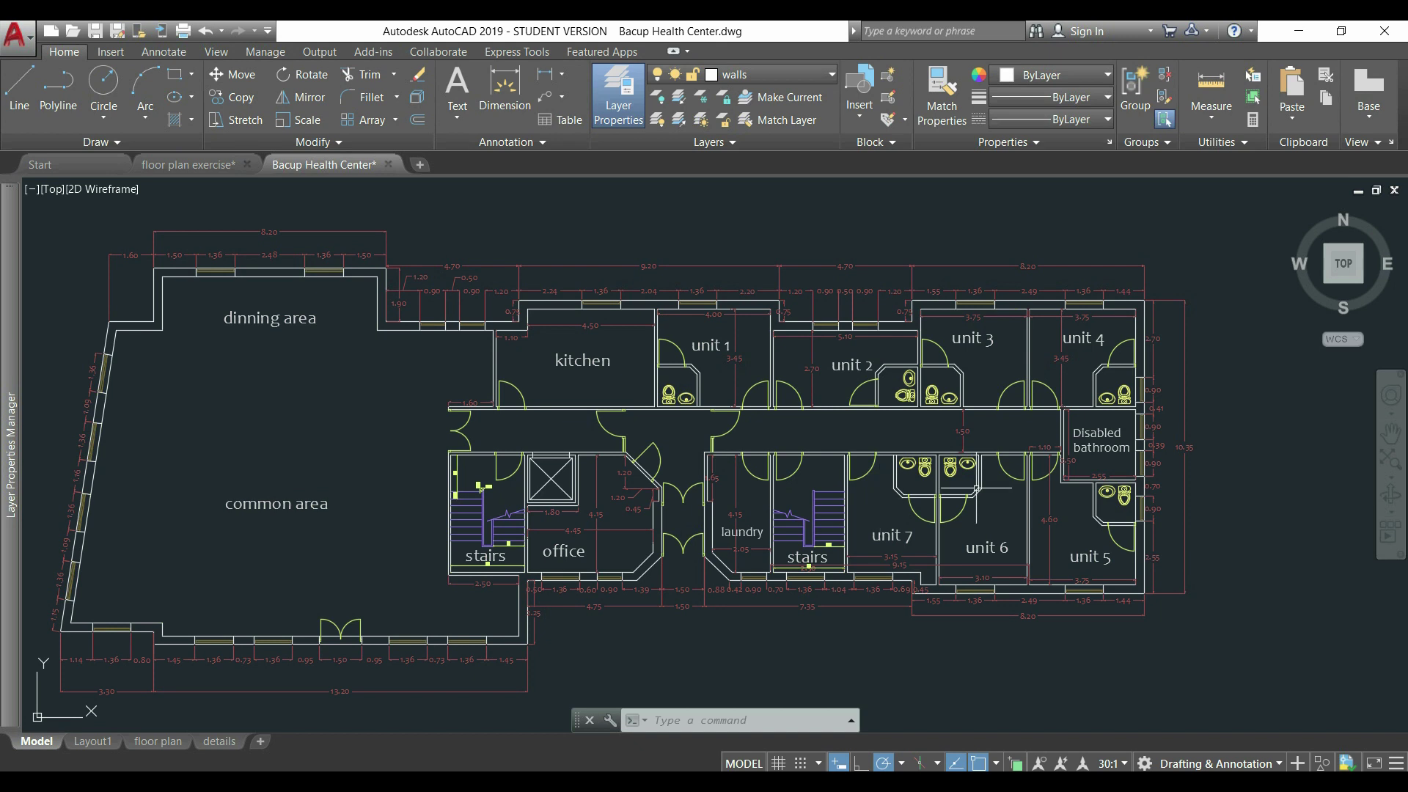
scroll(1134, 437, "up", 4)
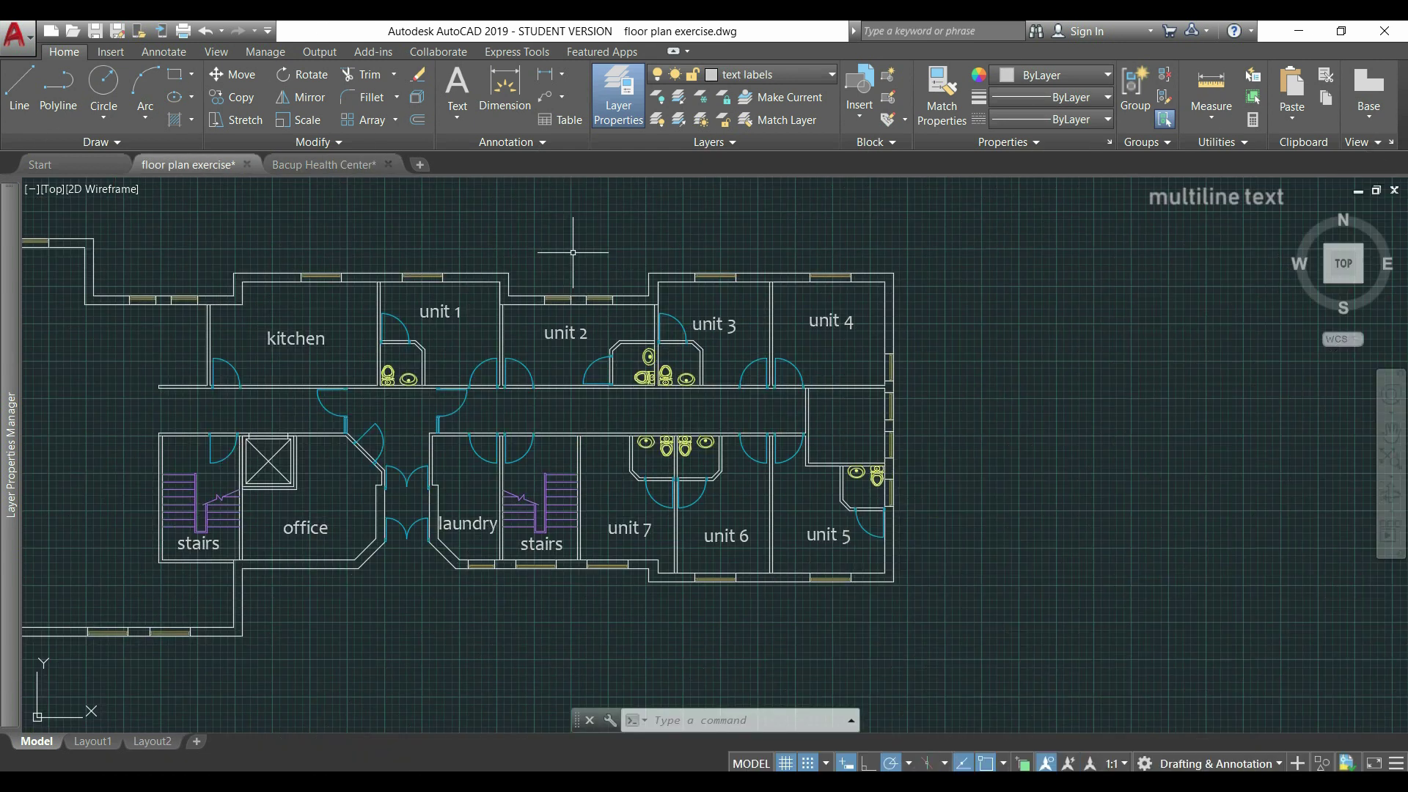
Add two-line multiline text 'disable' / 'bathroom' in the empty room above unit 5
left_click(457, 115)
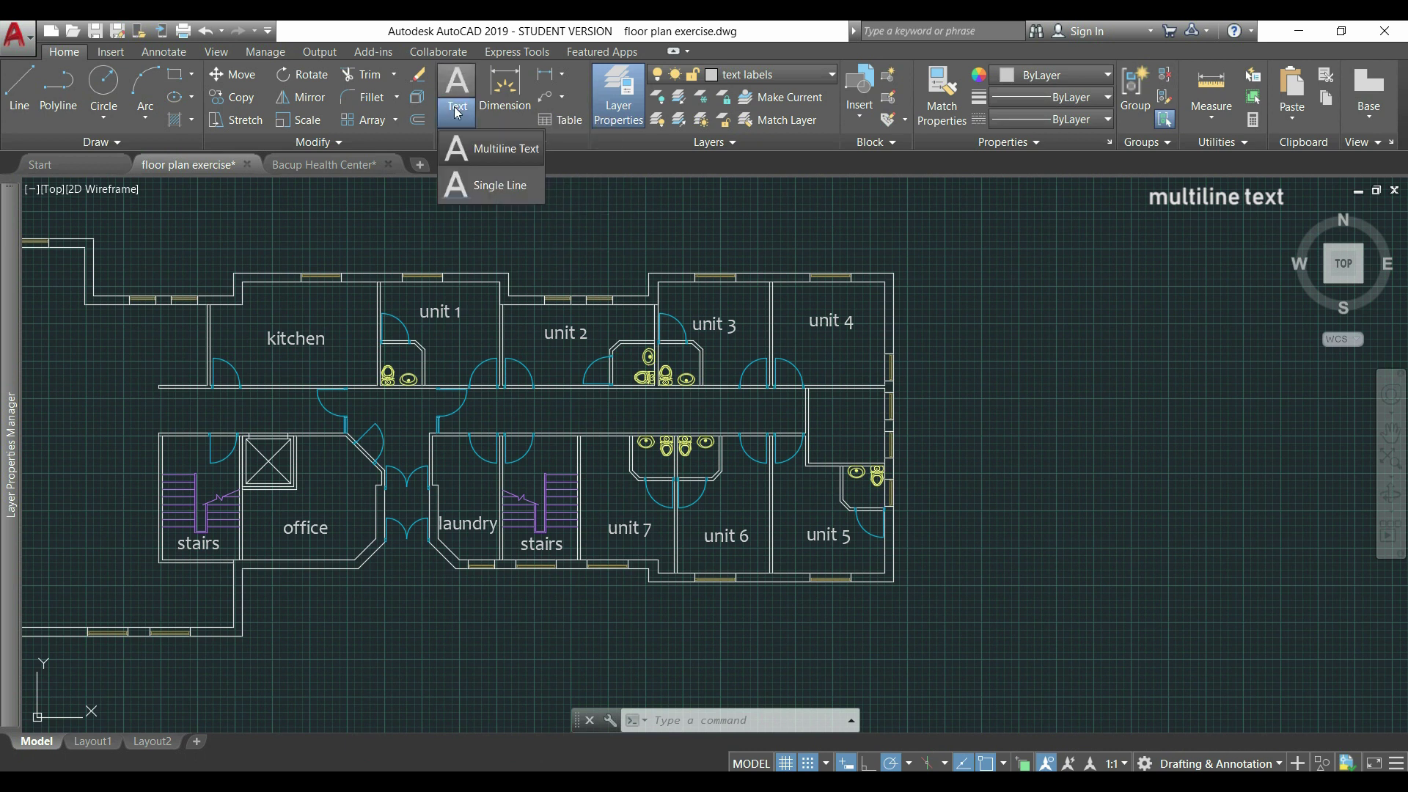
left_click(506, 152)
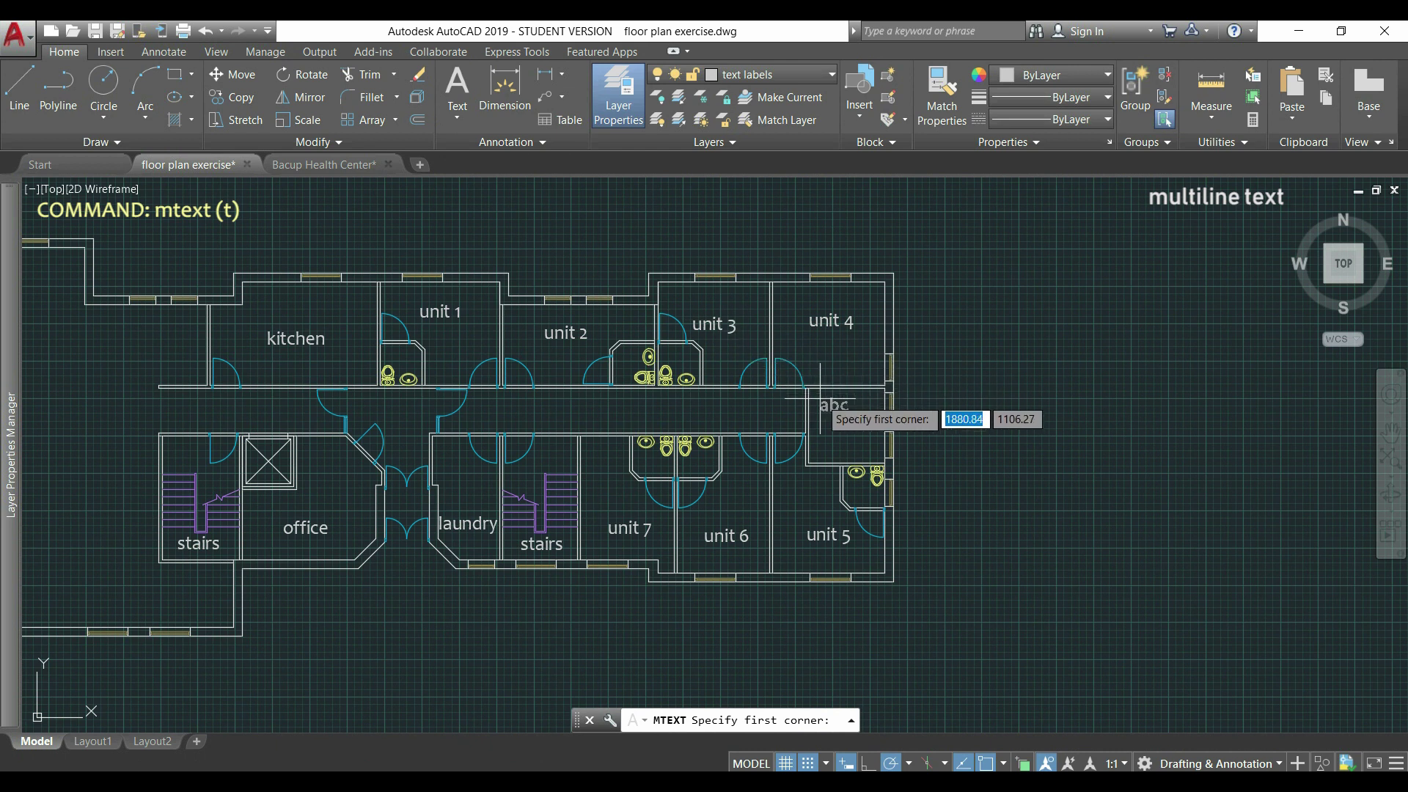
scroll(827, 403, "up", 4)
middle_click_drag(829, 405, 771, 361)
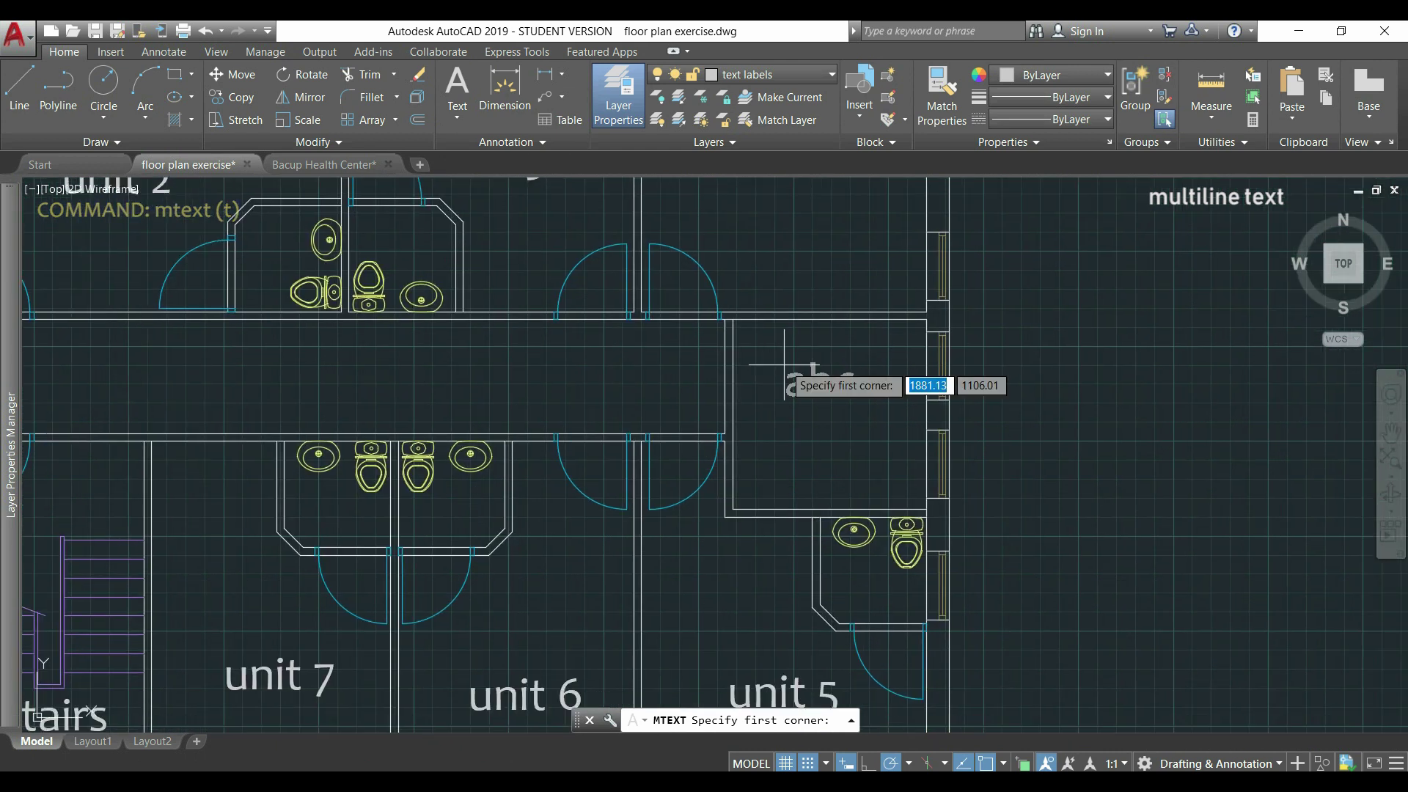
left_click(747, 346)
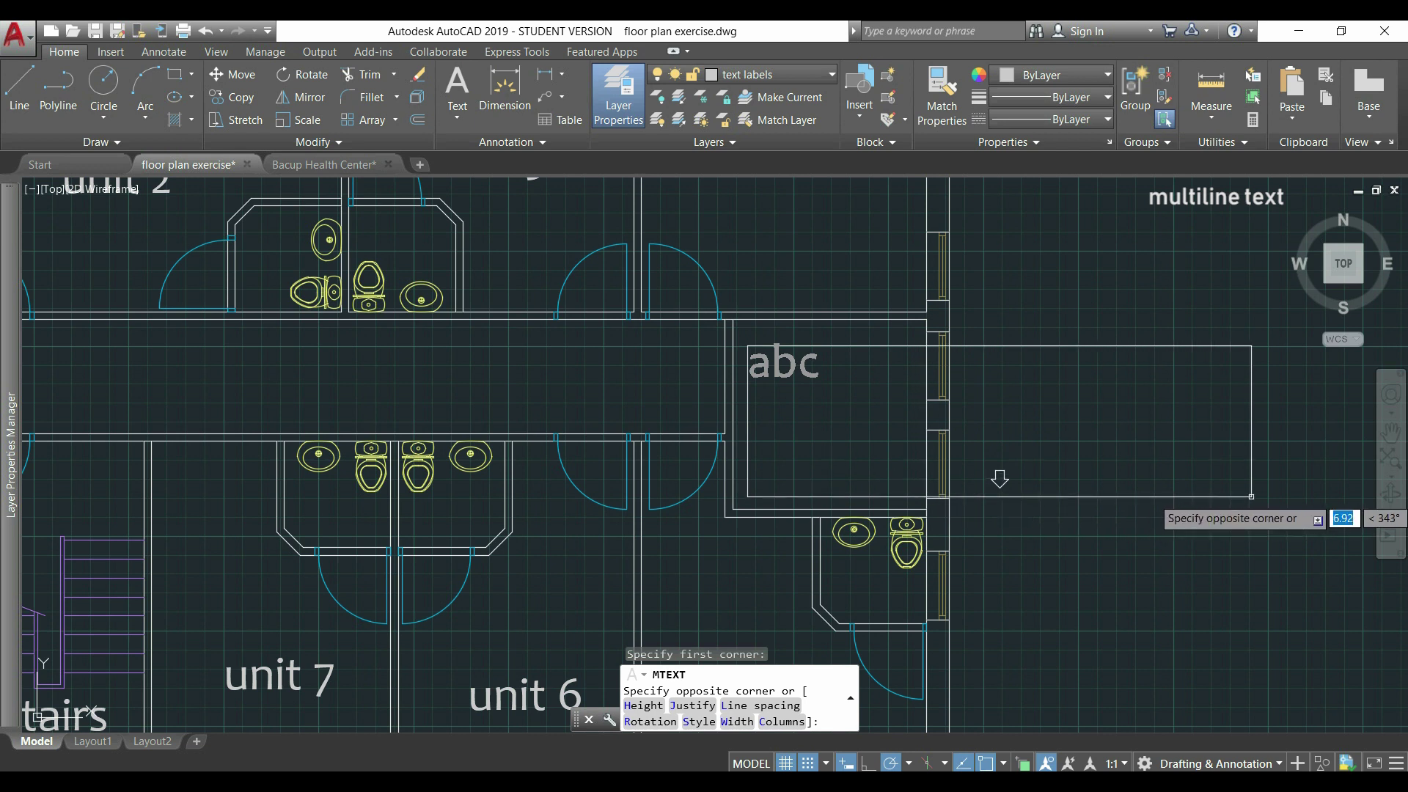
left_click(1251, 497)
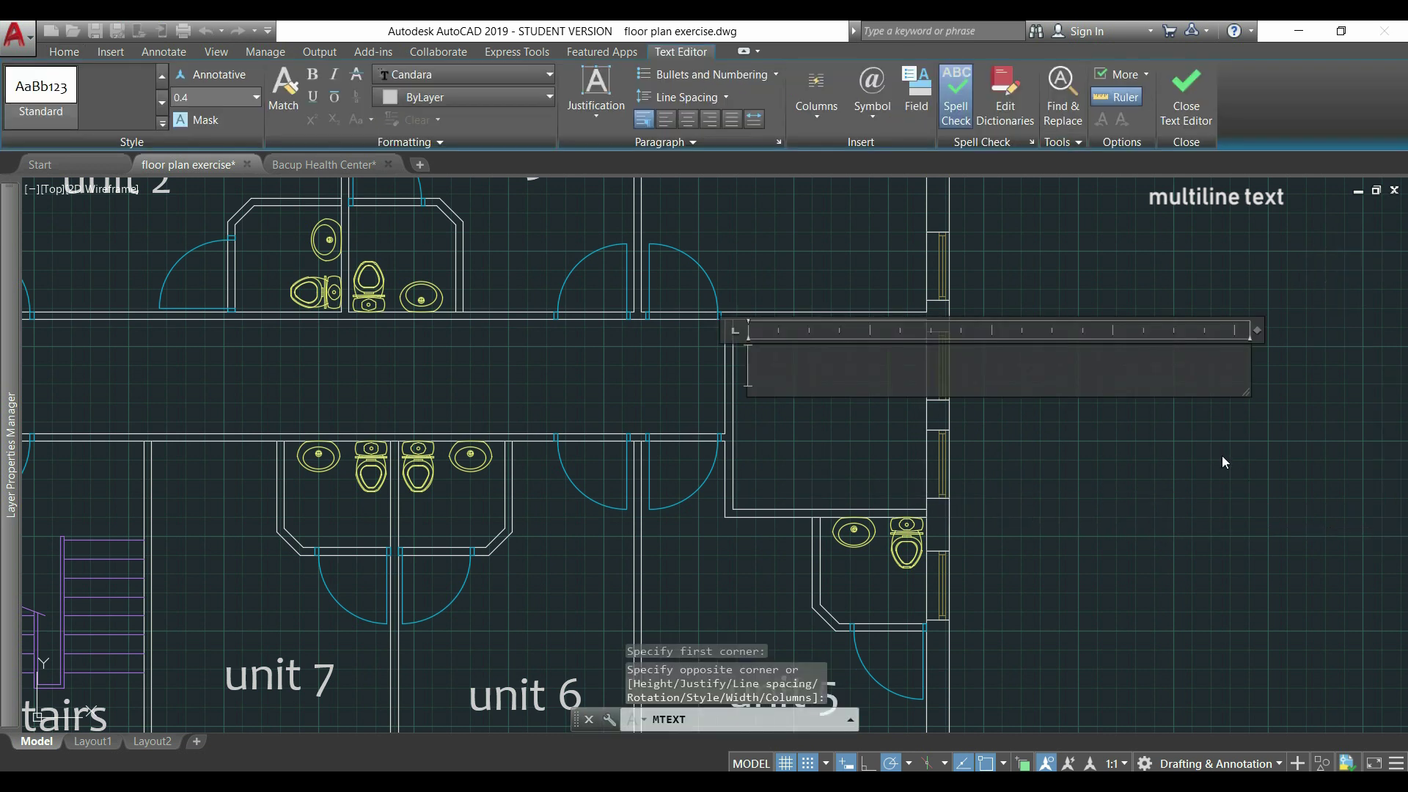
type("gfdskgjçlsdfkgçdf fgalçsdfkçsdl")
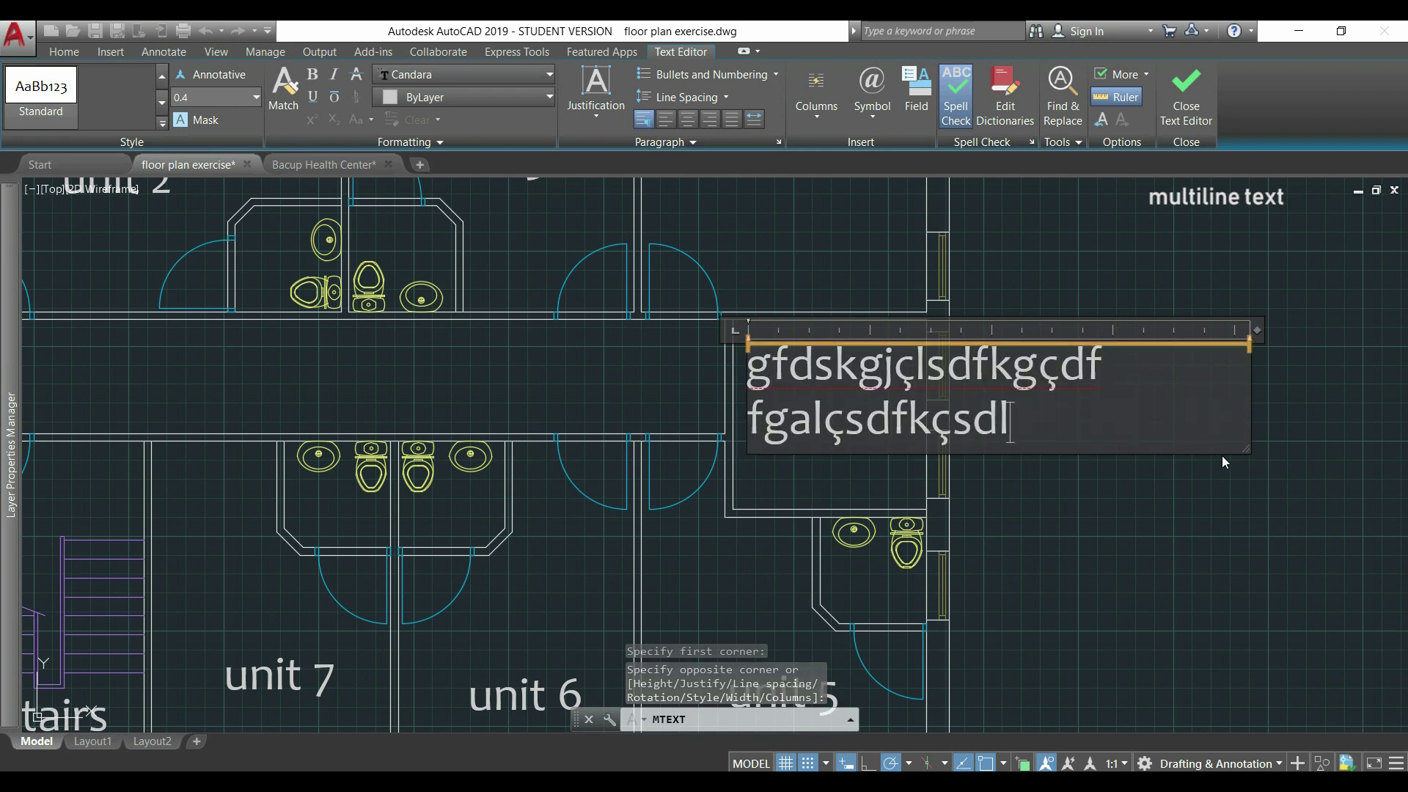
type("f dsfsdaçlfdsf sdfçlsadfsd fdsdçlfldçs")
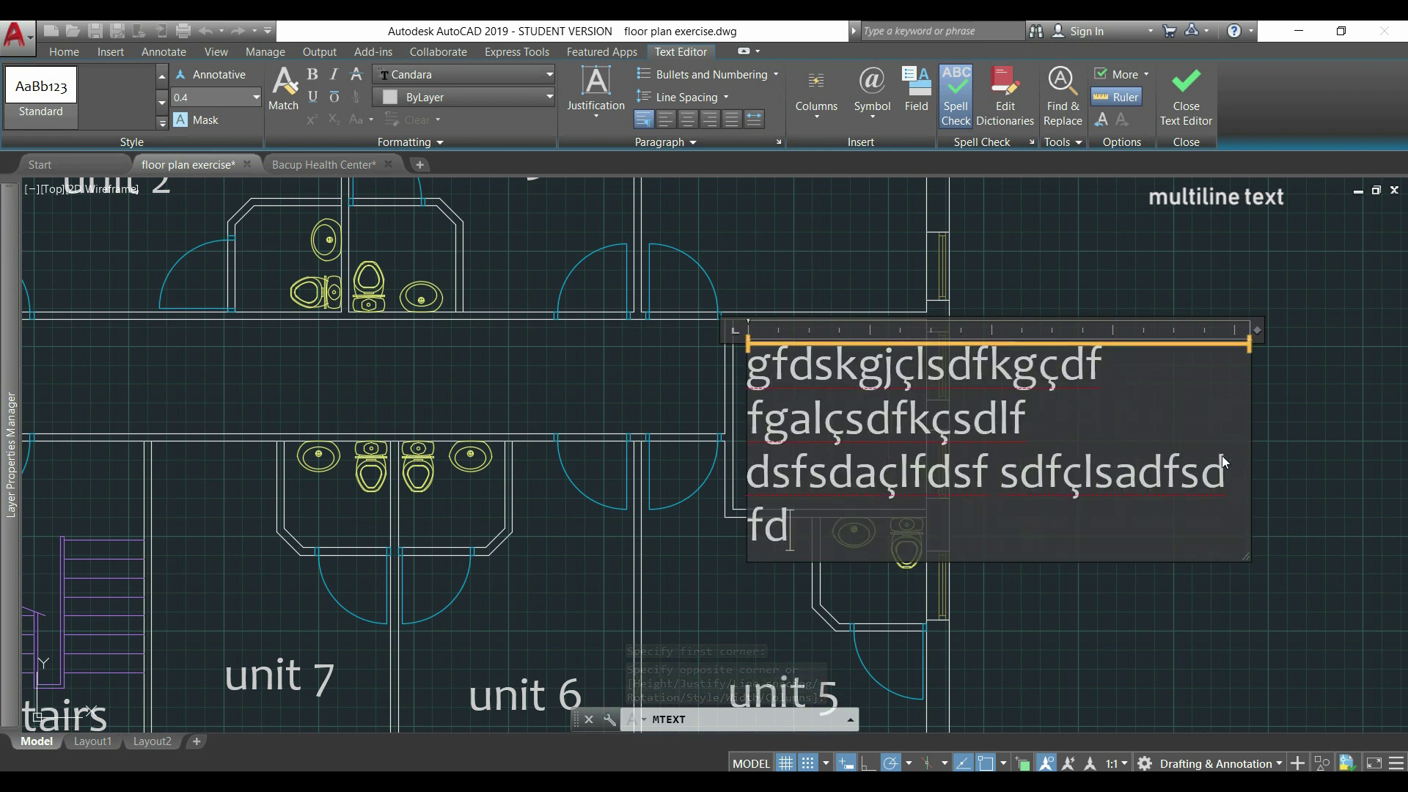
type("fçlsdf çdsfçlasd")
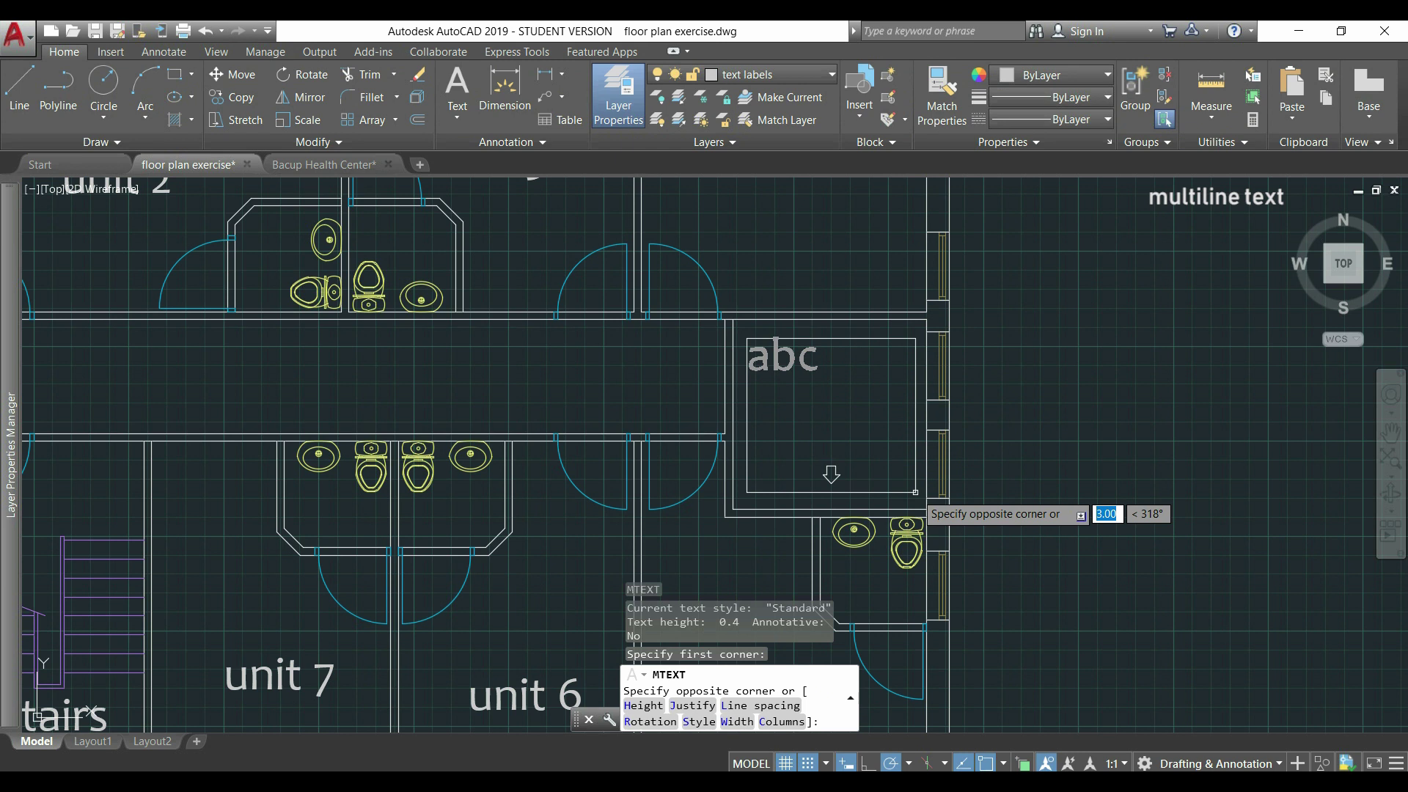
left_click(915, 492)
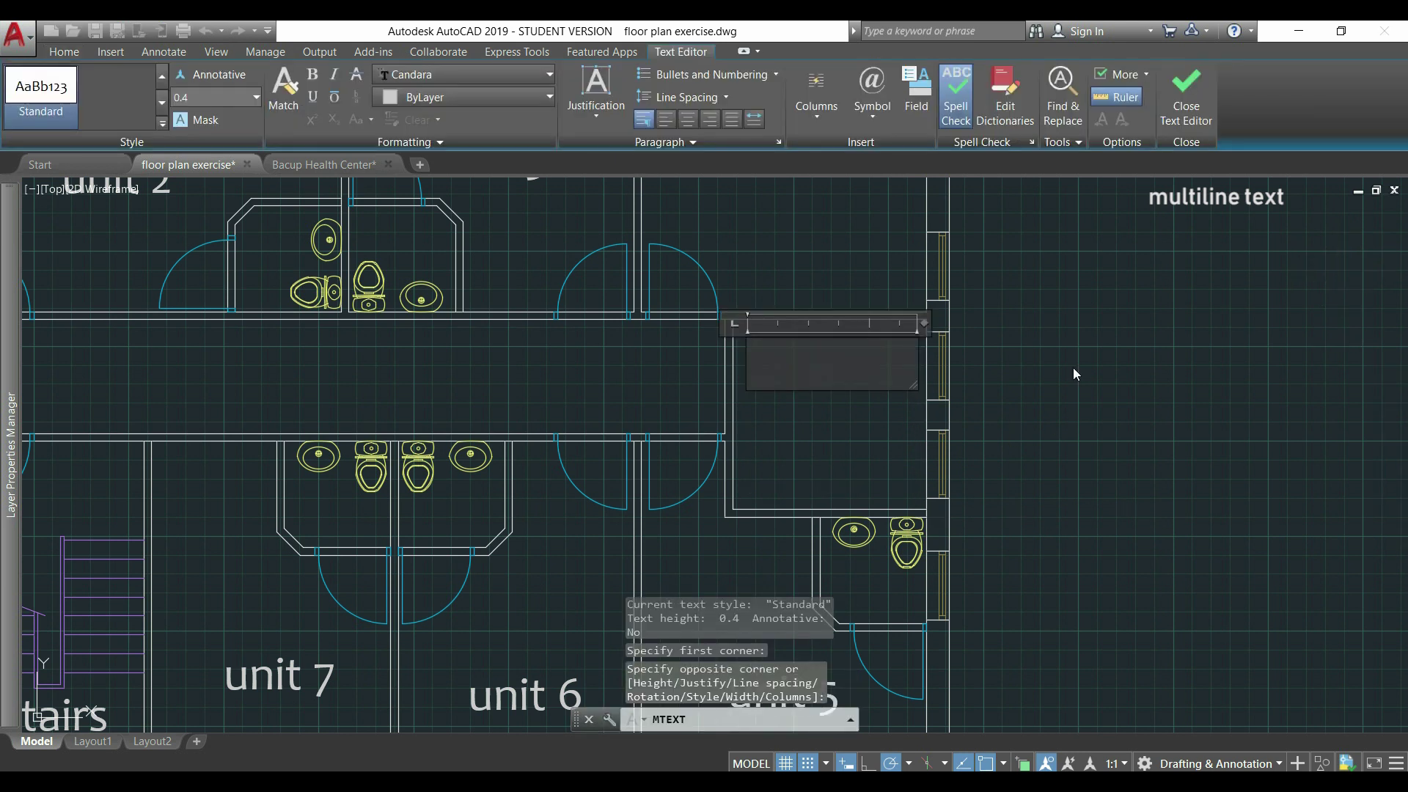
type("disable")
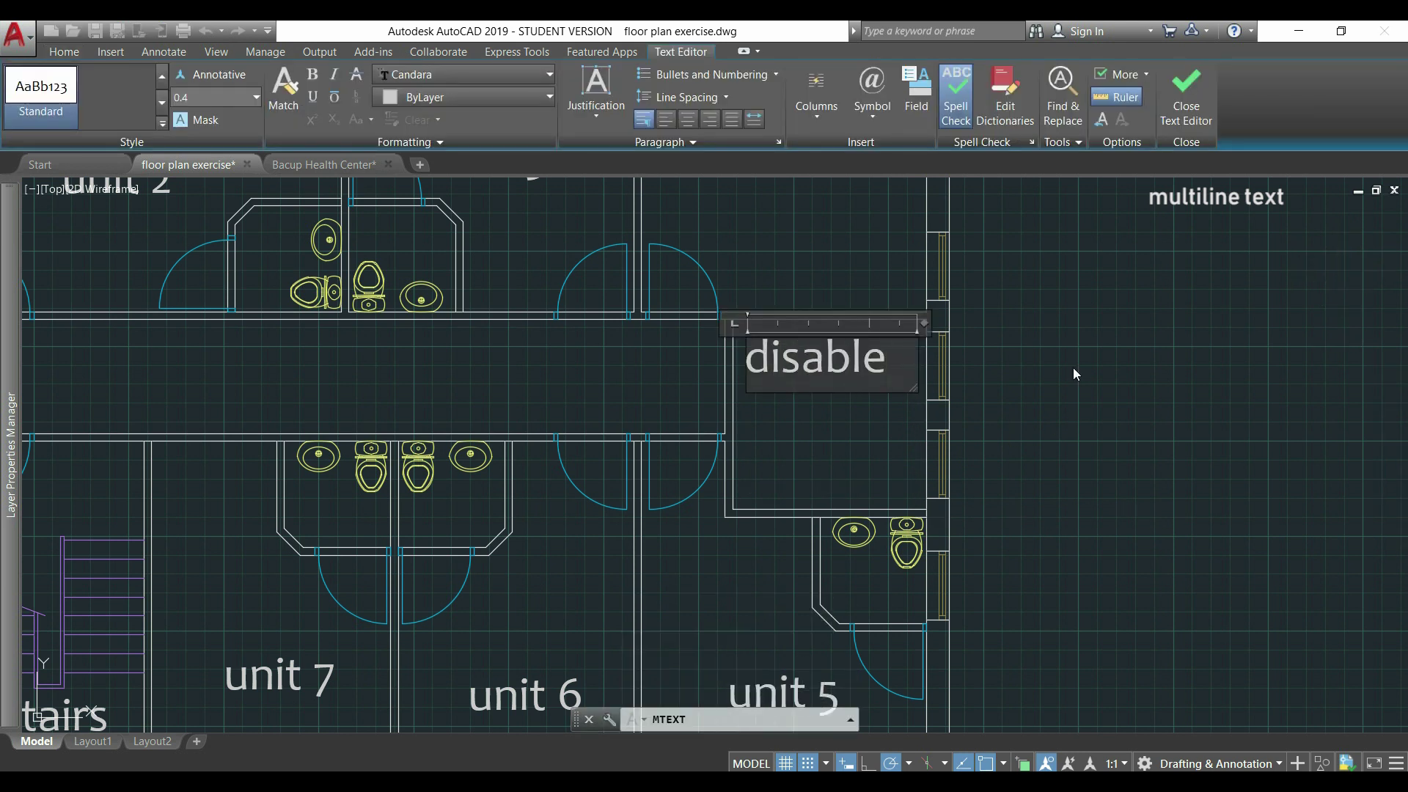
key("Return")
type("bathroom")
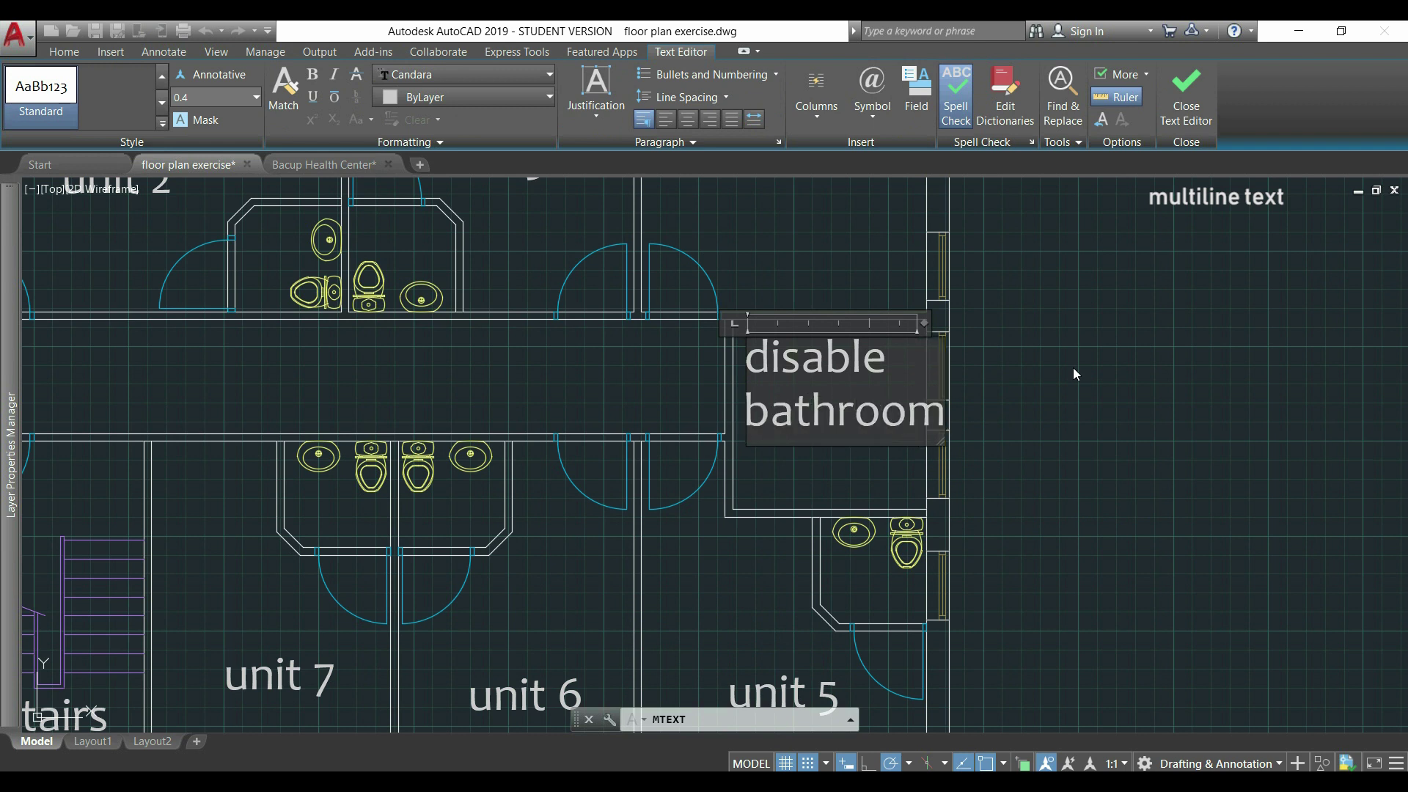
left_click(1030, 375)
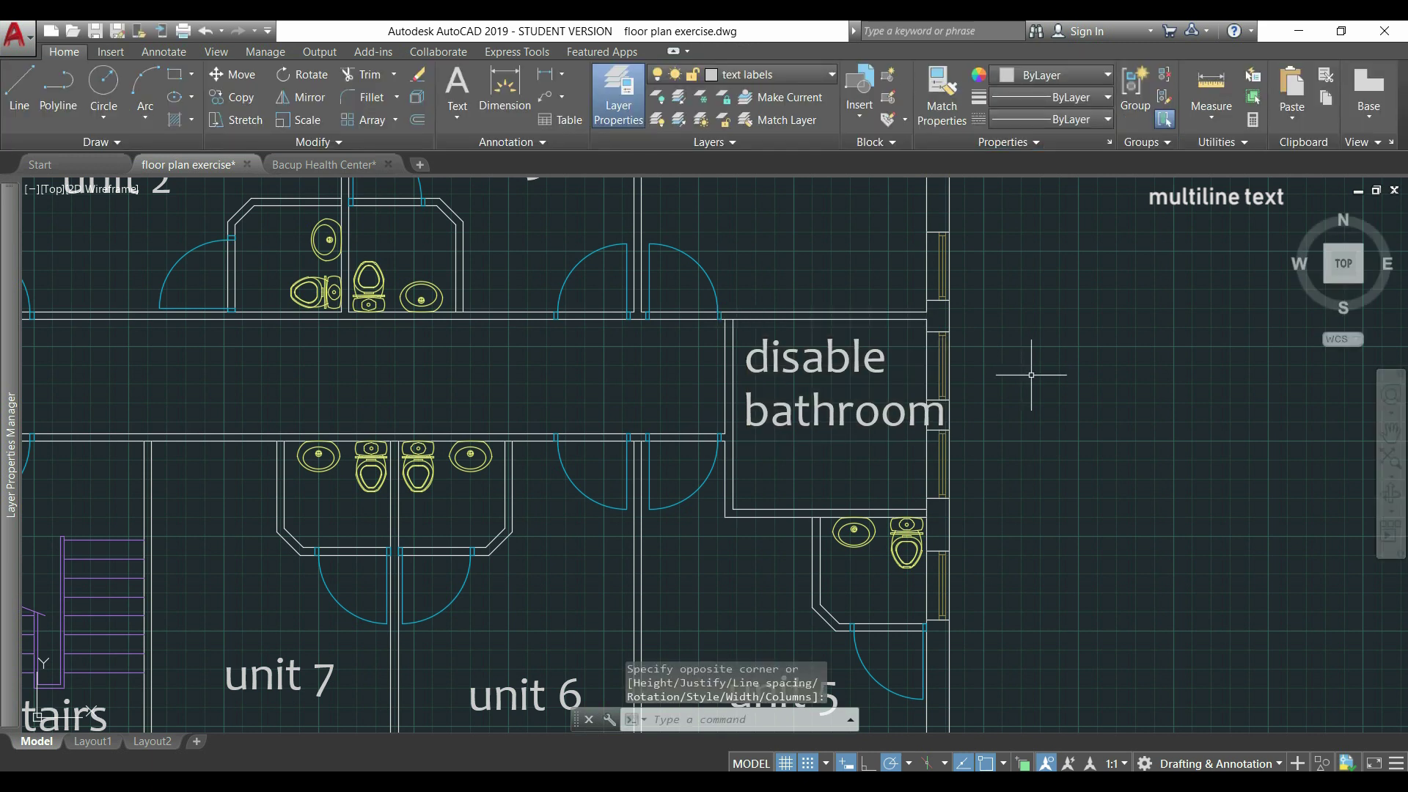
Set all the 'disable bathroom' mtext to 0.3 height from the ribbon
double_click(905, 425)
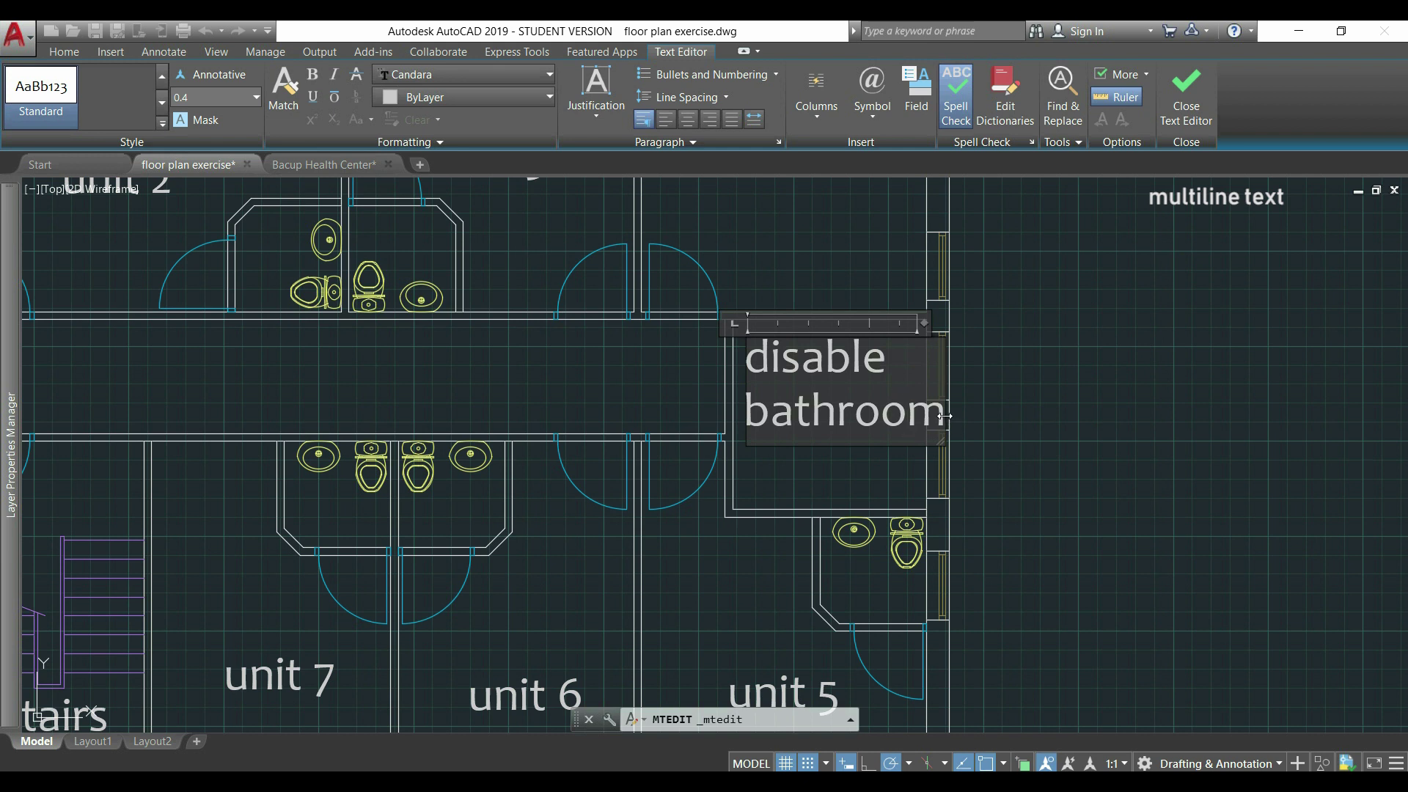
left_click_drag(943, 416, 743, 367)
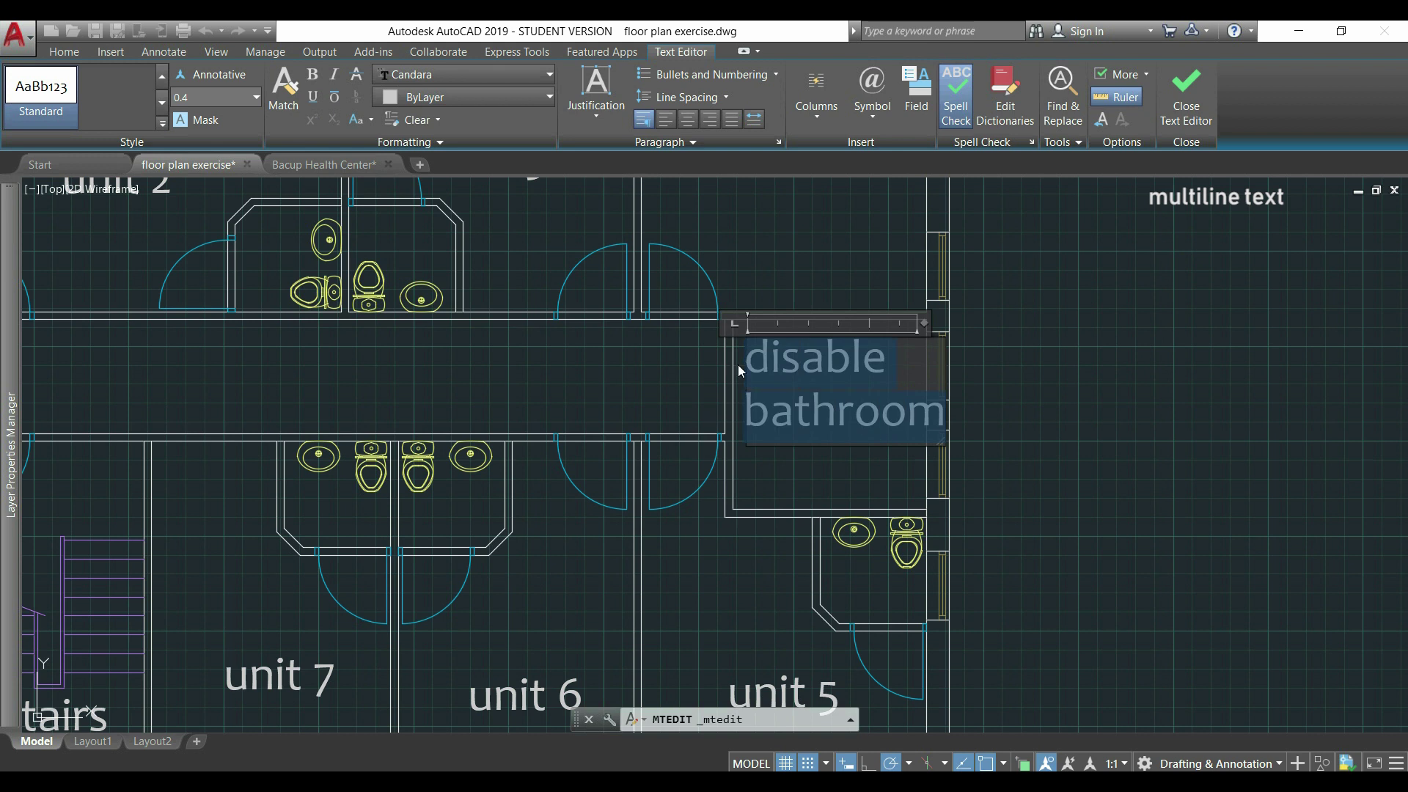
left_click(202, 96)
key("BackSpace")
type("3")
key("Return")
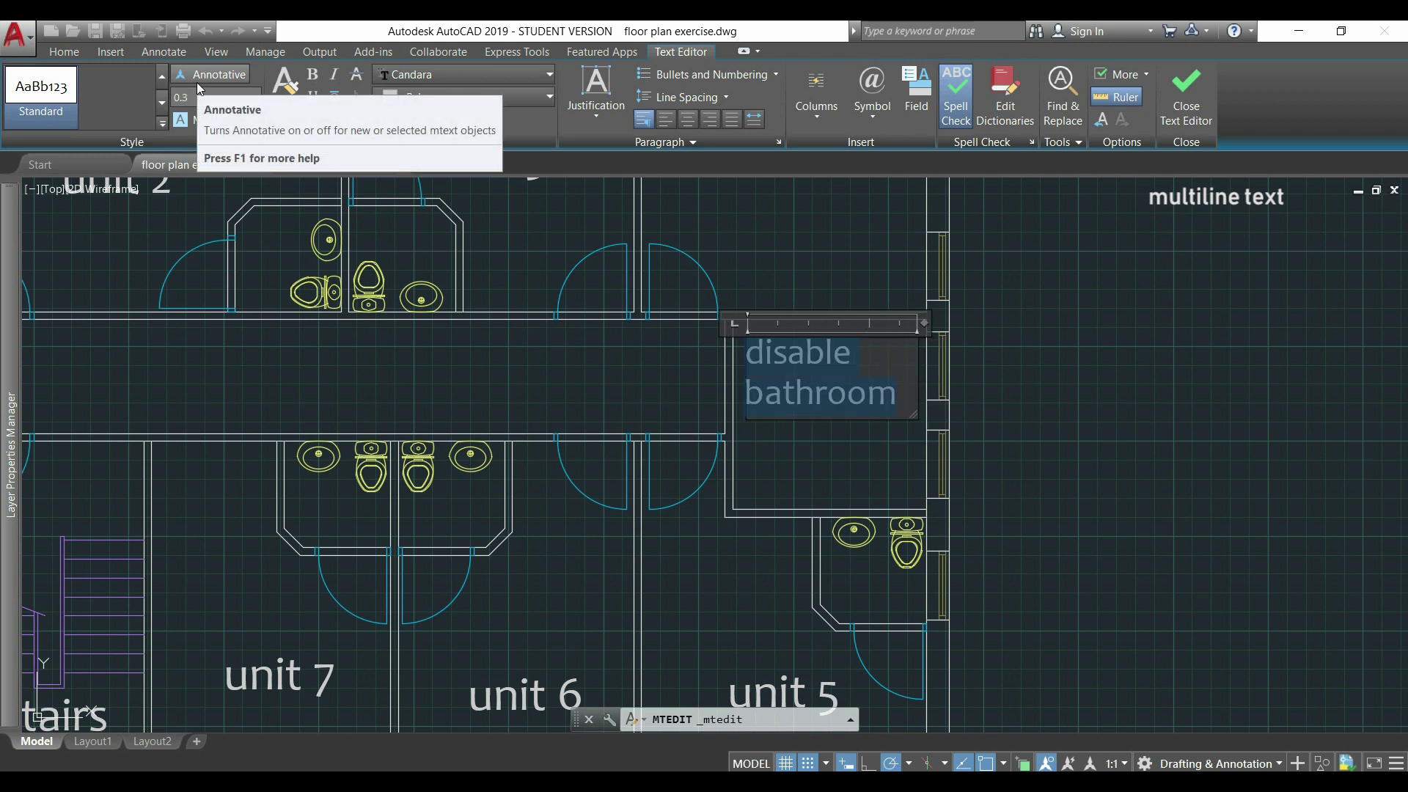
Commit the resized disable bathroom label, then preview the Layout1 and Layout2 tabs
left_click(619, 393)
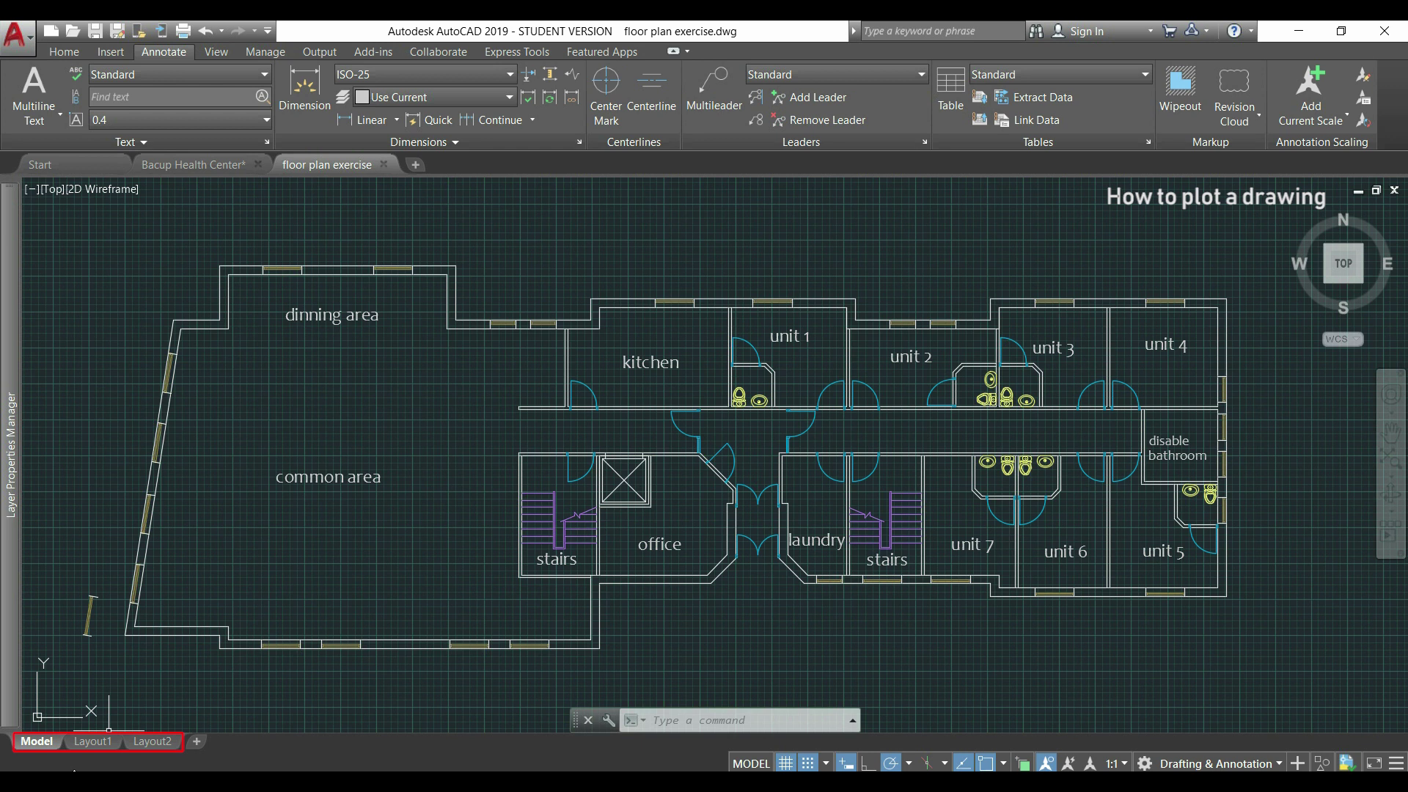
mouse_move(95, 745)
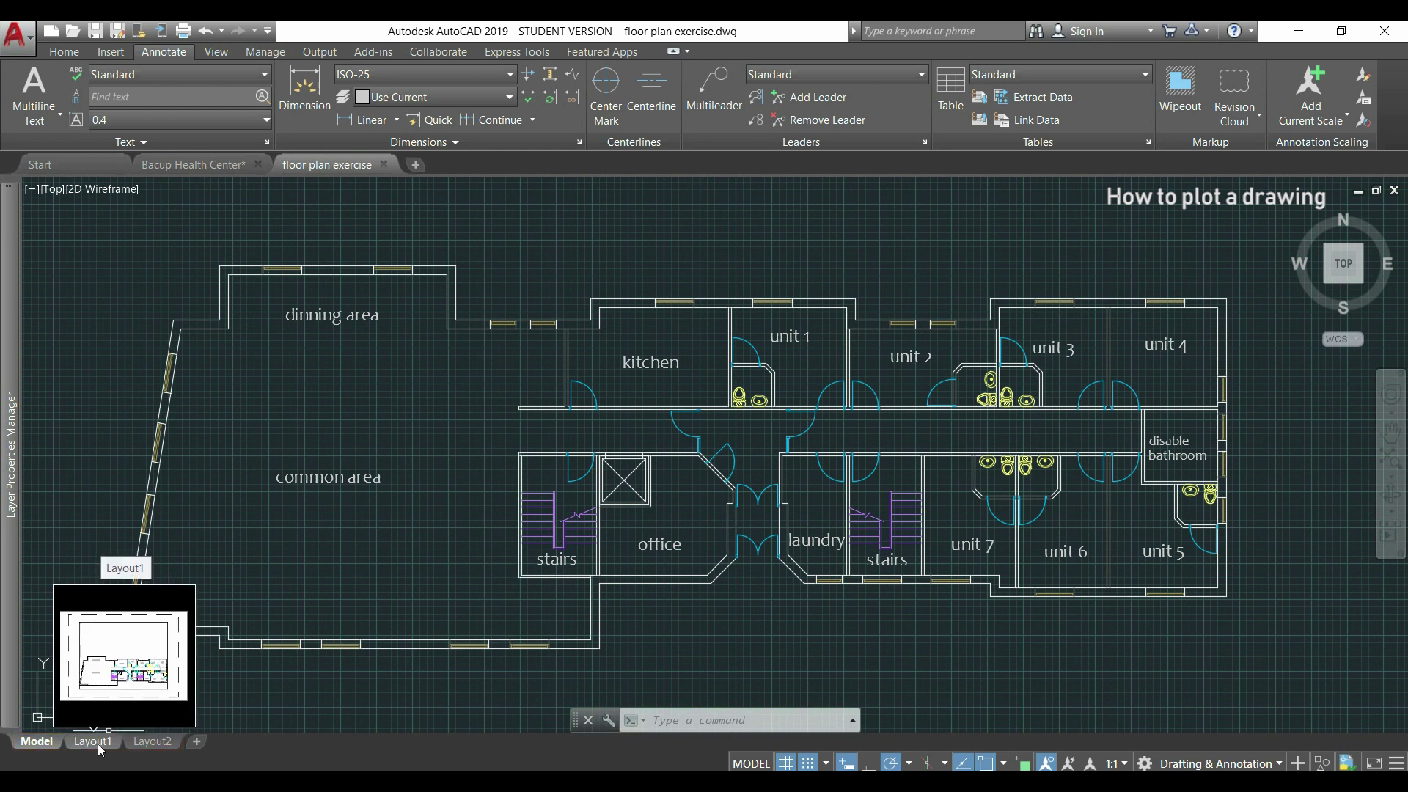
mouse_move(143, 742)
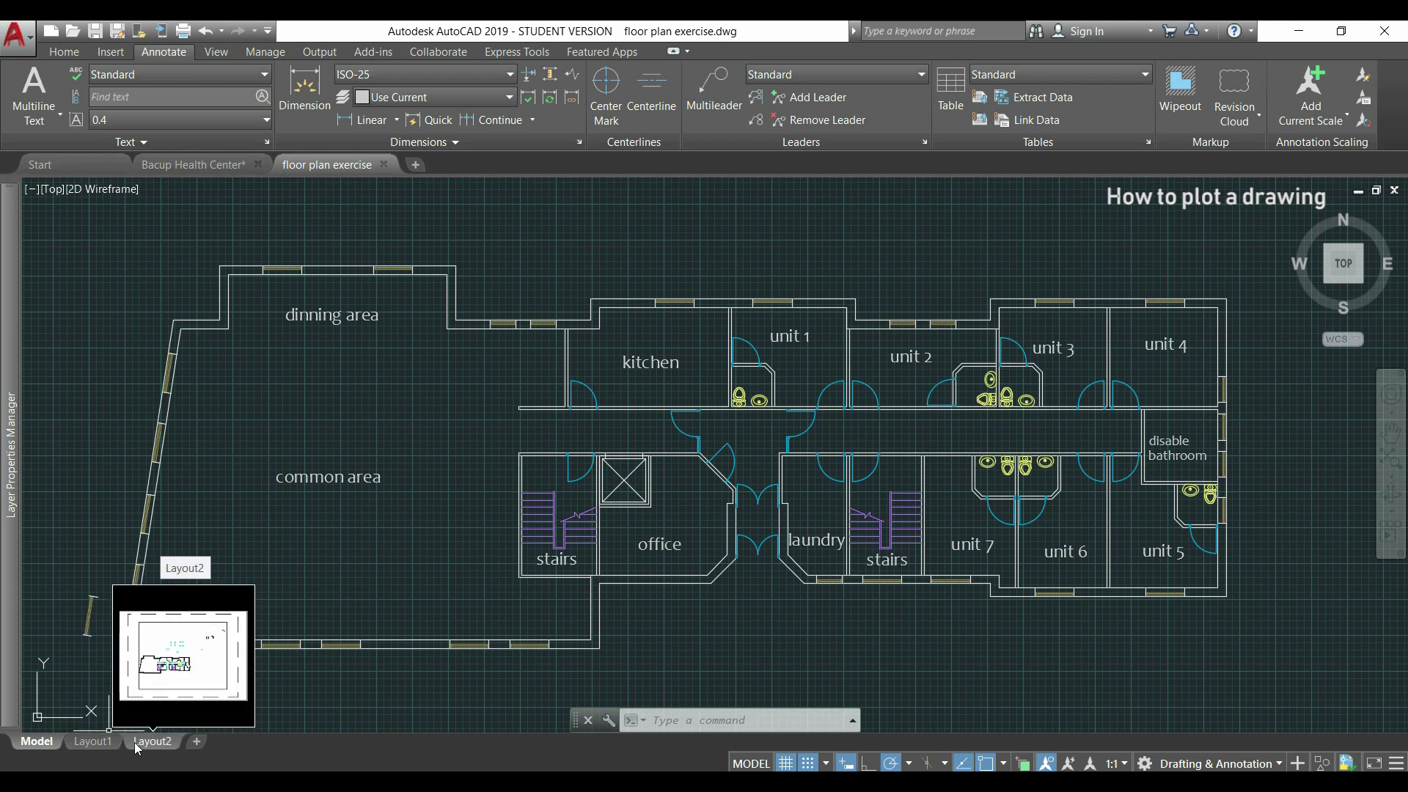
Switch to the Layout1 sheet
left_click(95, 742)
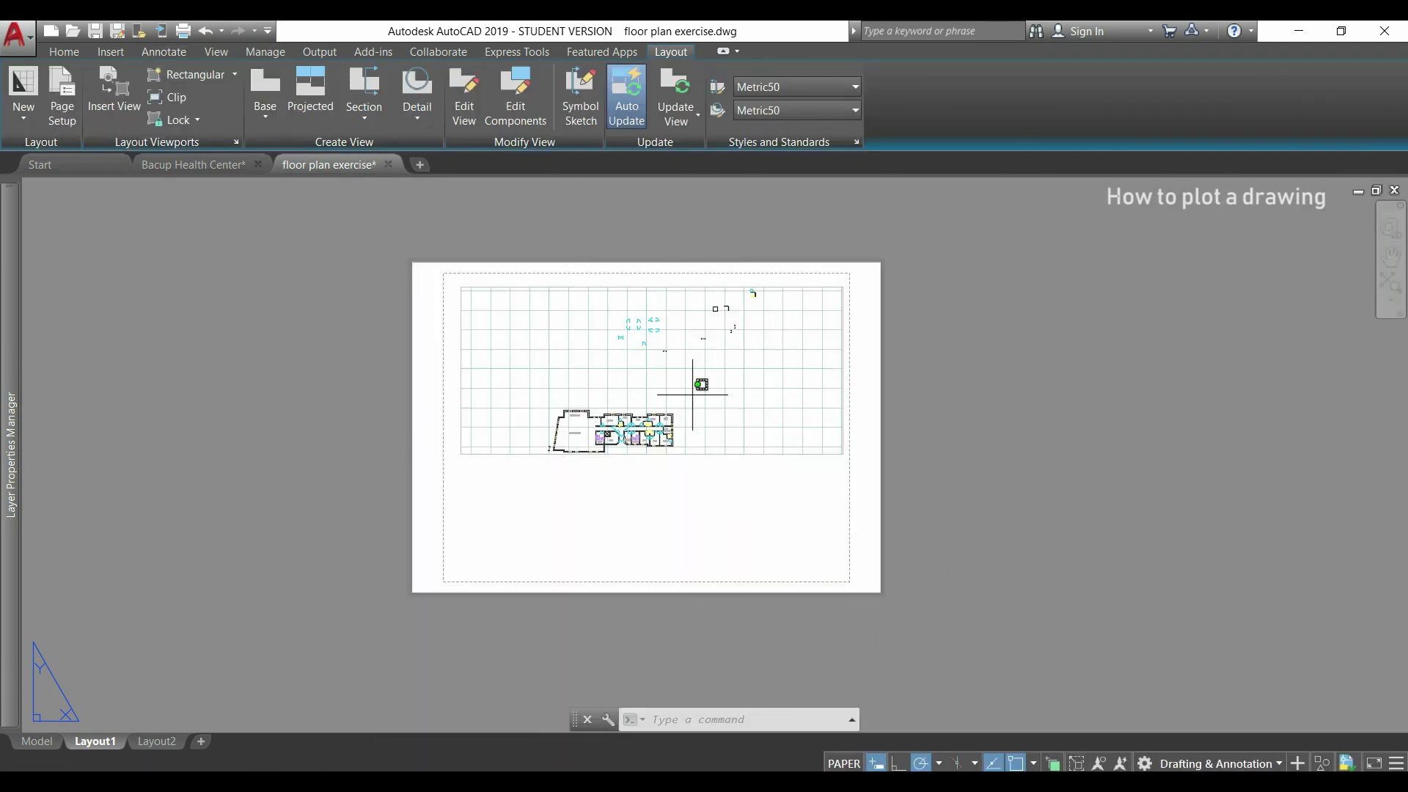
Inside the Layout1 viewport, zoom and pan so all units, kitchen and office fill it
double_click(692, 395)
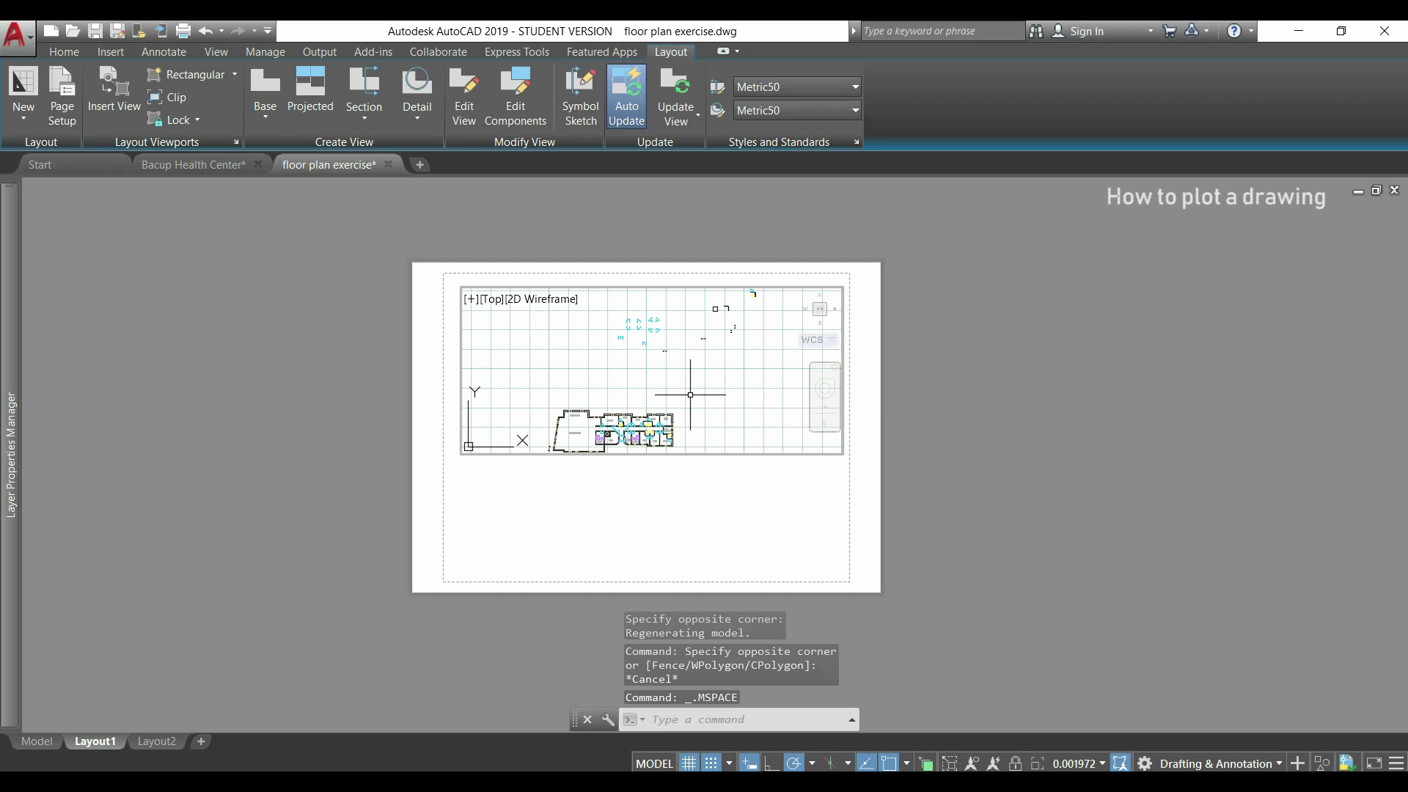
scroll(683, 399, "up", 6)
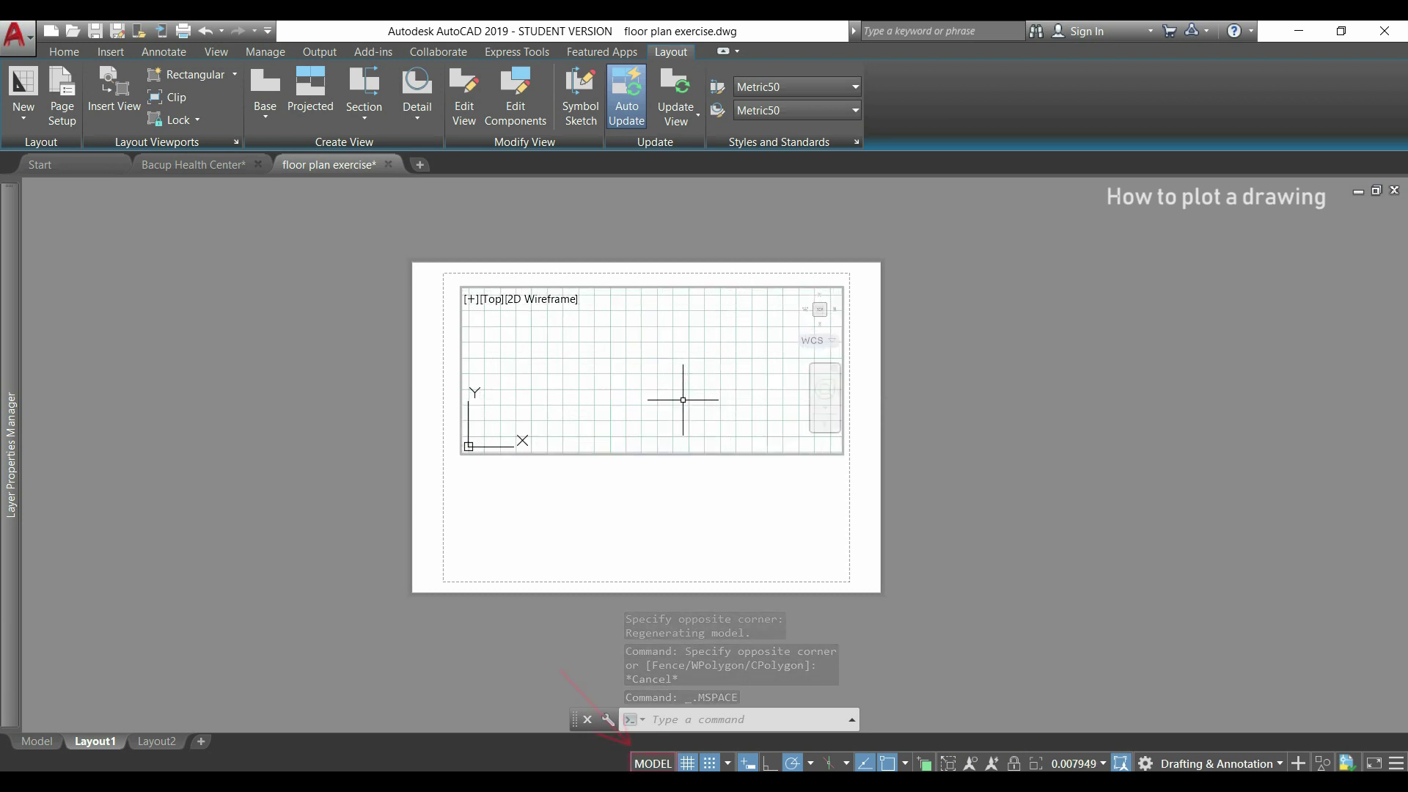
mouse_move(620, 411)
middle_mouse_down()
mouse_move(659, 384)
mouse_move(624, 420)
mouse_move(650, 396)
mouse_move(651, 362)
middle_mouse_up()
scroll(684, 399, "down", 3)
scroll(588, 436, "up", 3)
middle_click_drag(588, 436, 682, 361)
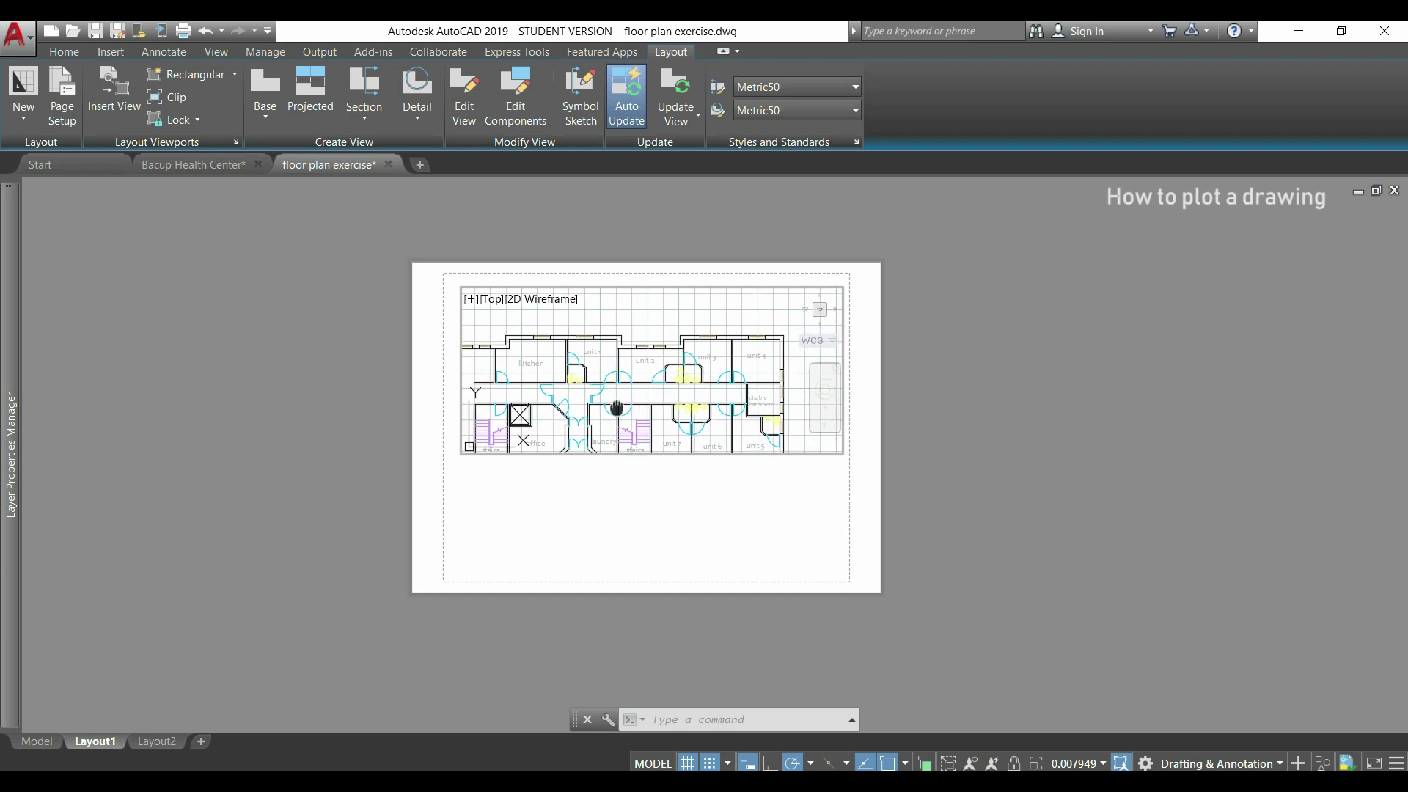
mouse_move(619, 403)
middle_mouse_down()
mouse_move(667, 396)
mouse_move(641, 392)
middle_mouse_up()
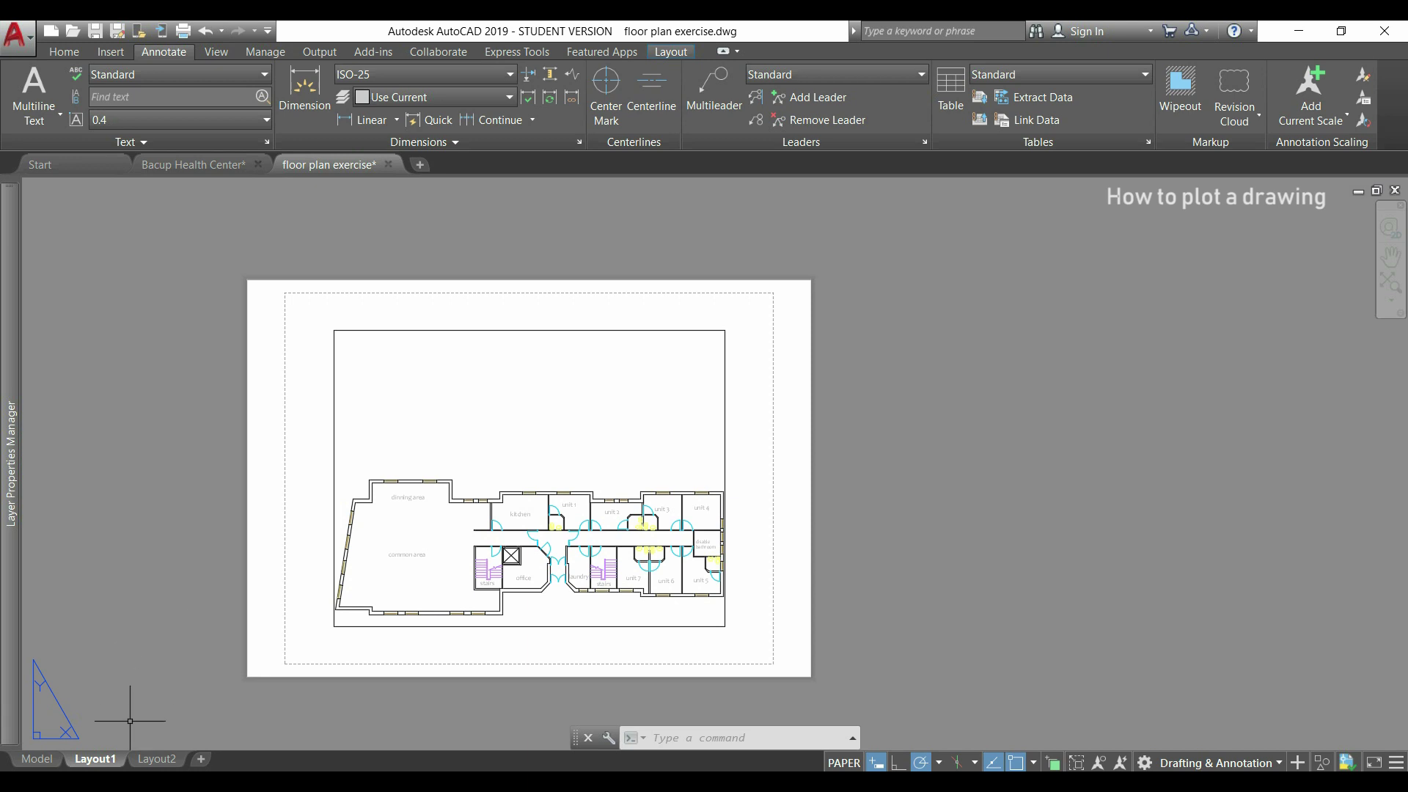
Open the Page Setup Manager and edit the Layout1 page setup
right_click(114, 763)
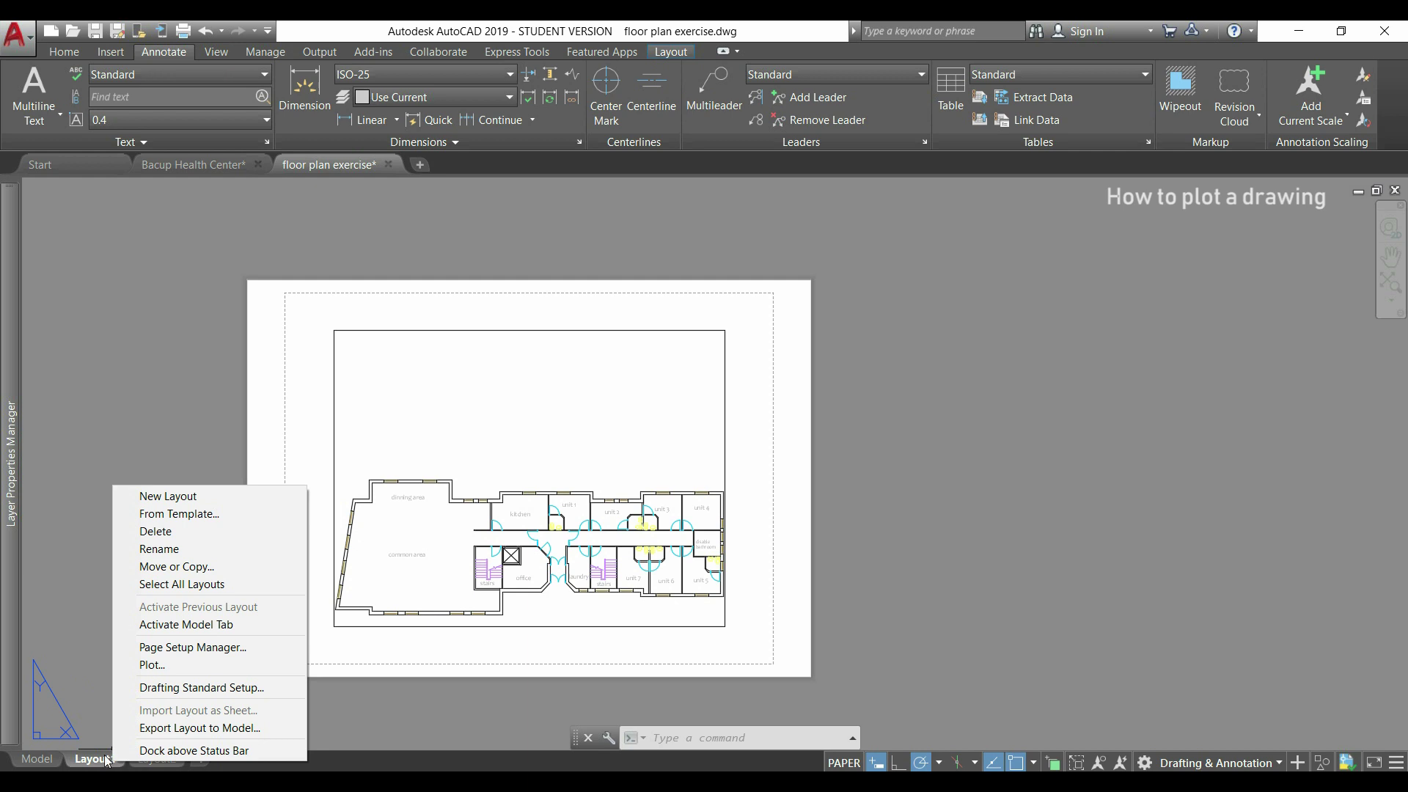
left_click(271, 646)
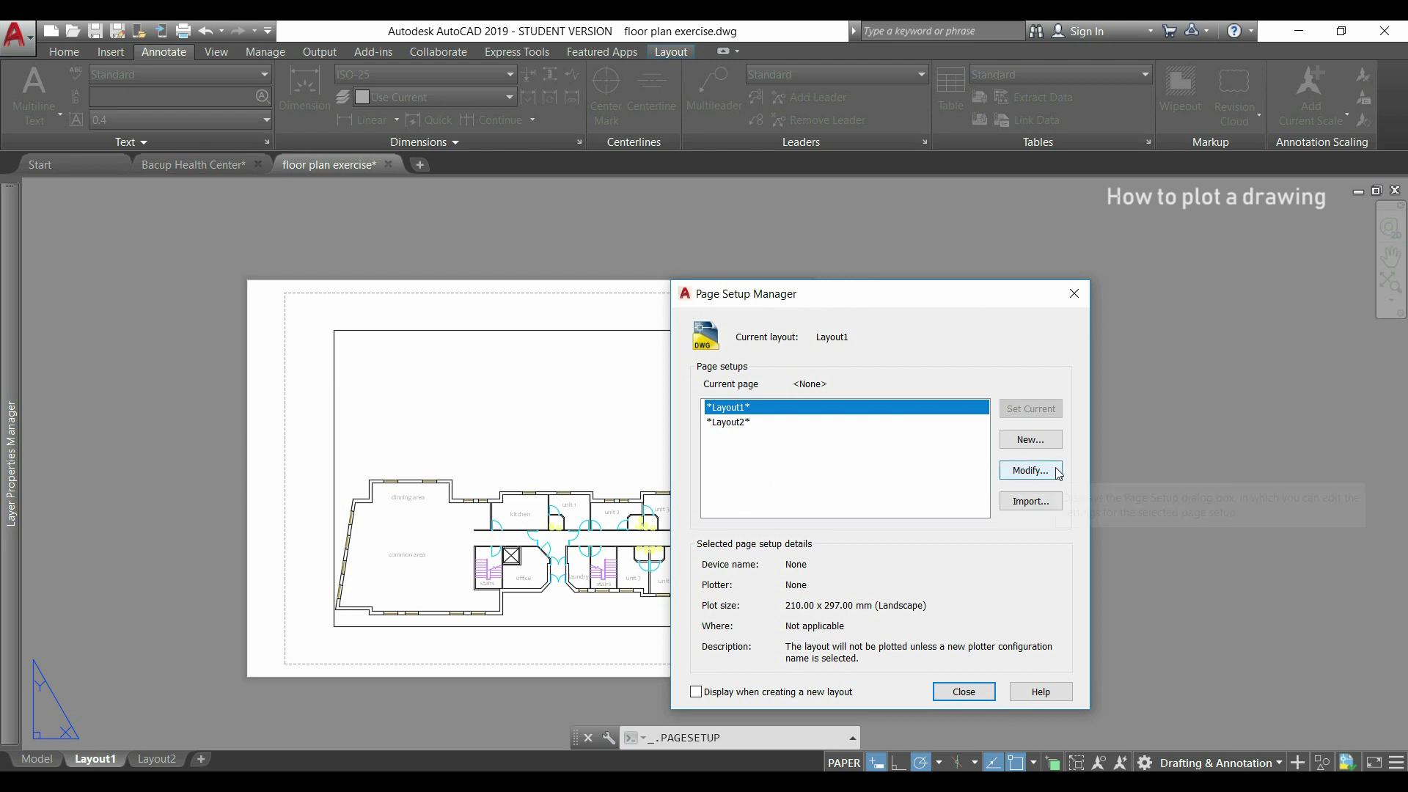
left_click(1030, 471)
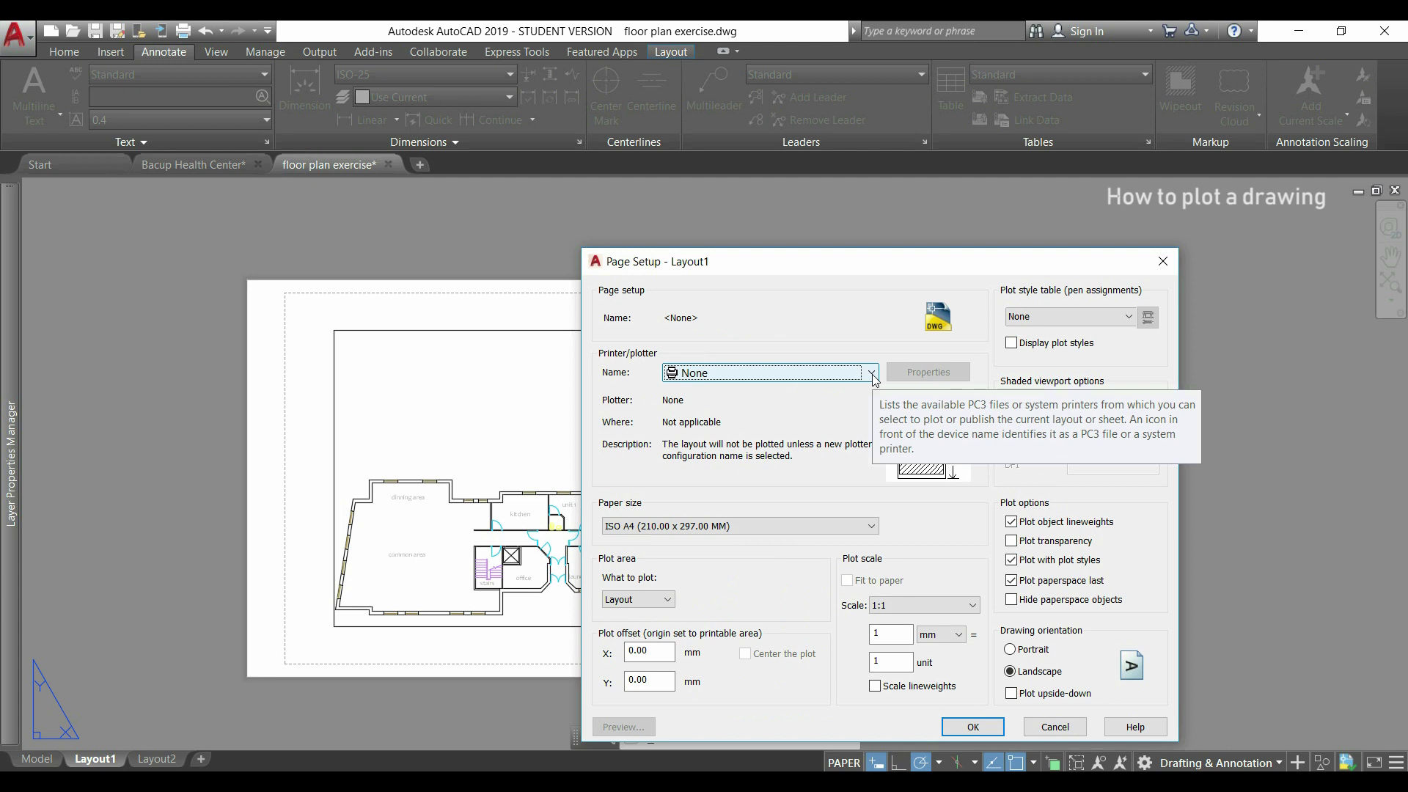
Review the printer list and keep ISO A4 as the paper size
left_click(872, 374)
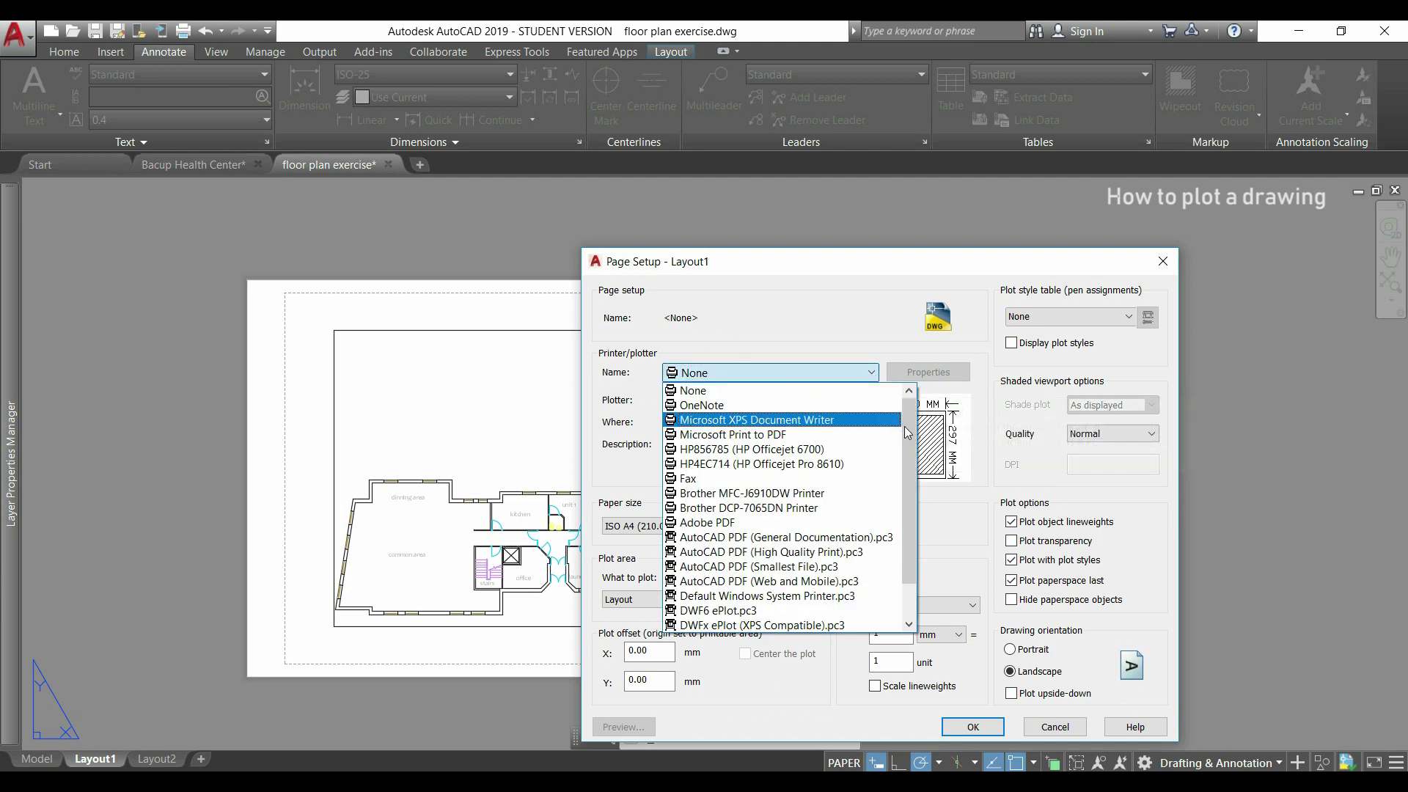
scroll(913, 486, "down", 1)
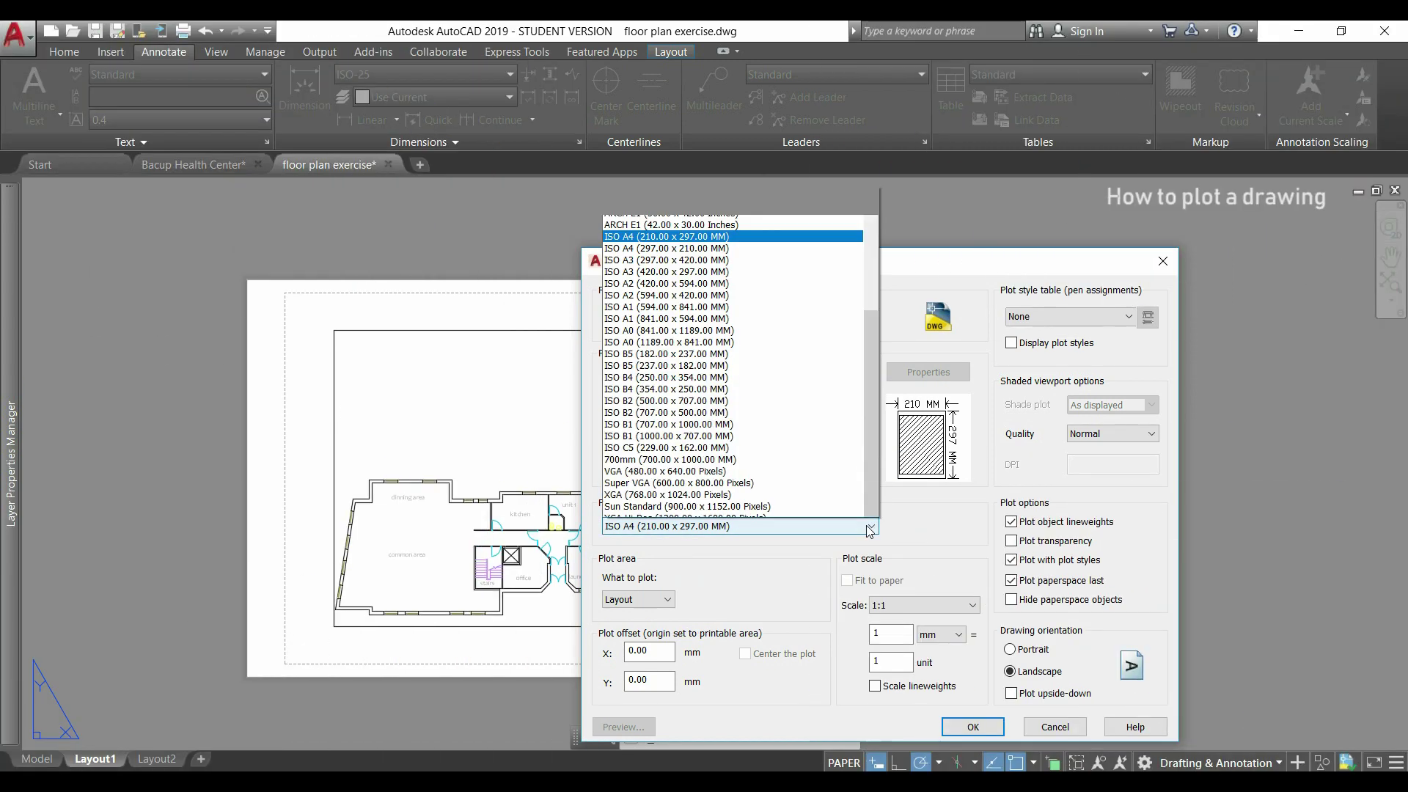
left_click(872, 526)
mouse_move(871, 513)
left_mouse_down()
mouse_move(871, 392)
mouse_move(869, 517)
mouse_move(855, 525)
left_mouse_up()
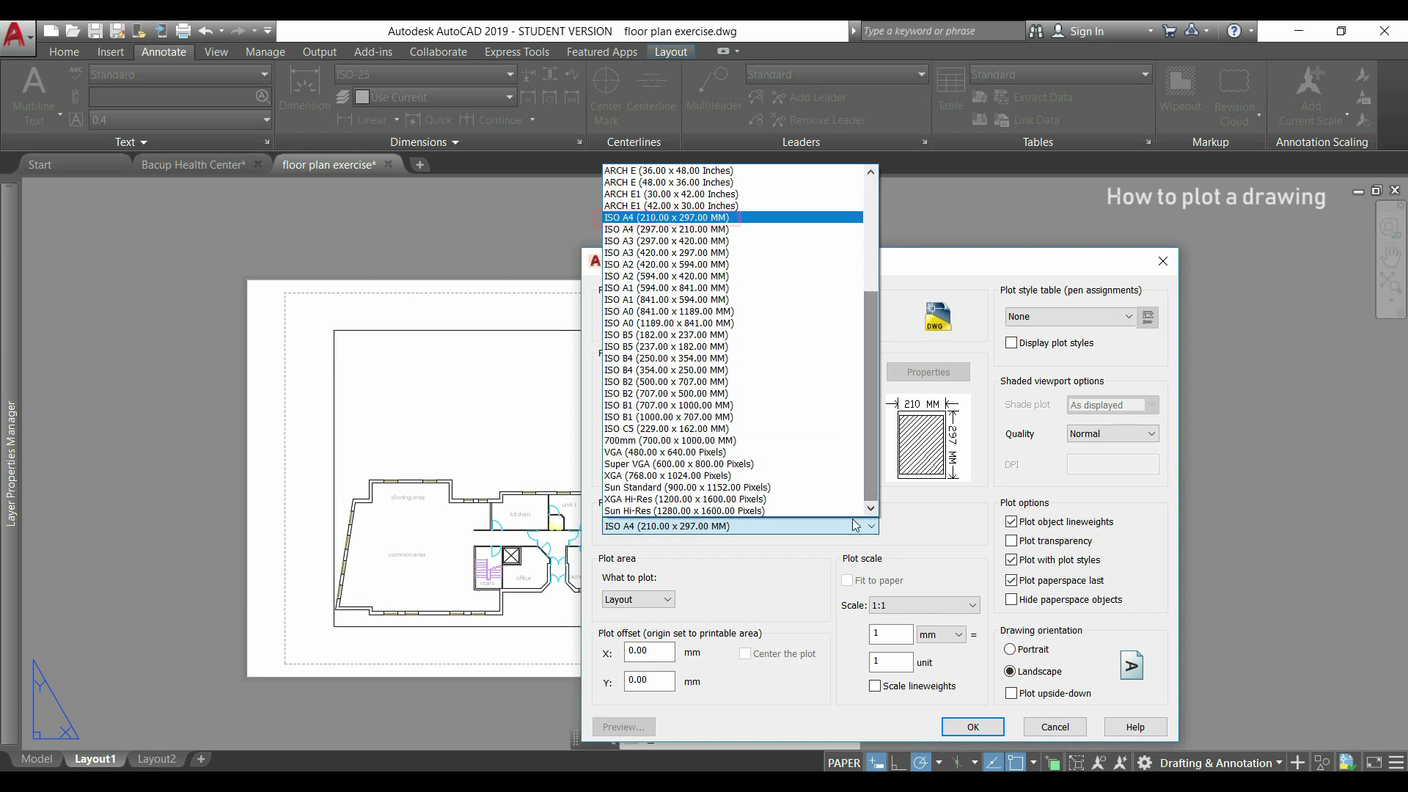
left_click(754, 220)
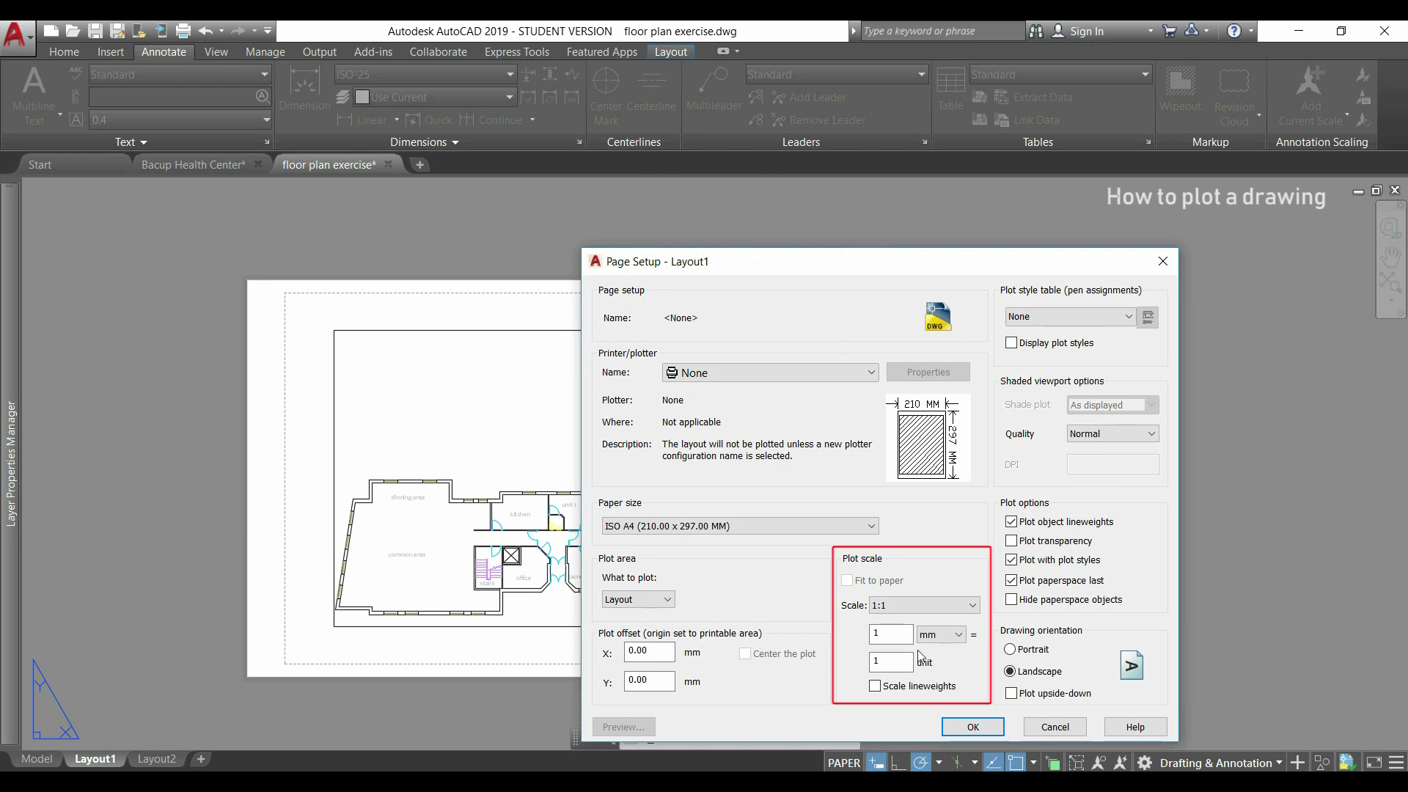
Set the plot scale to 1000 mm per unit, apply it, and close the manager
left_click(900, 637)
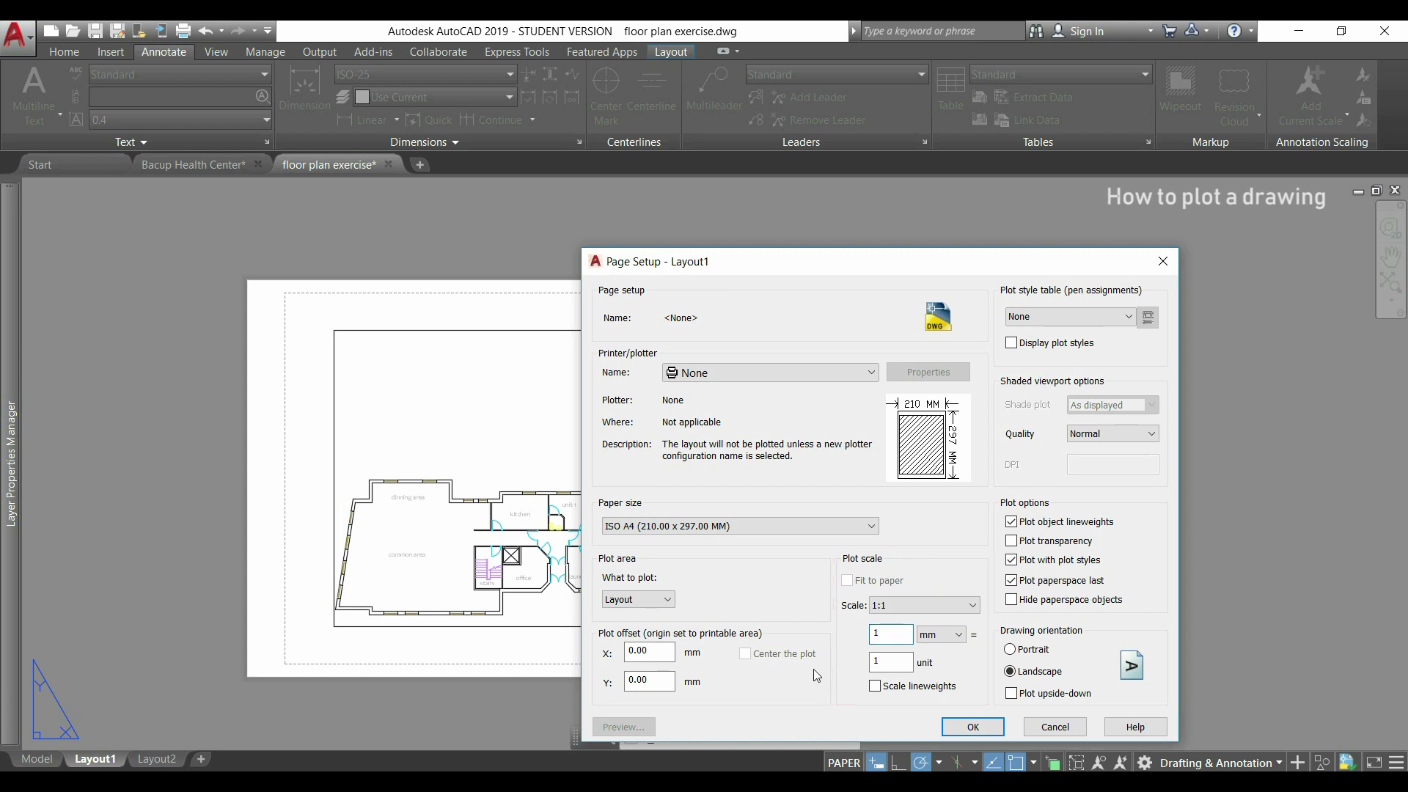
type("000")
left_click(973, 727)
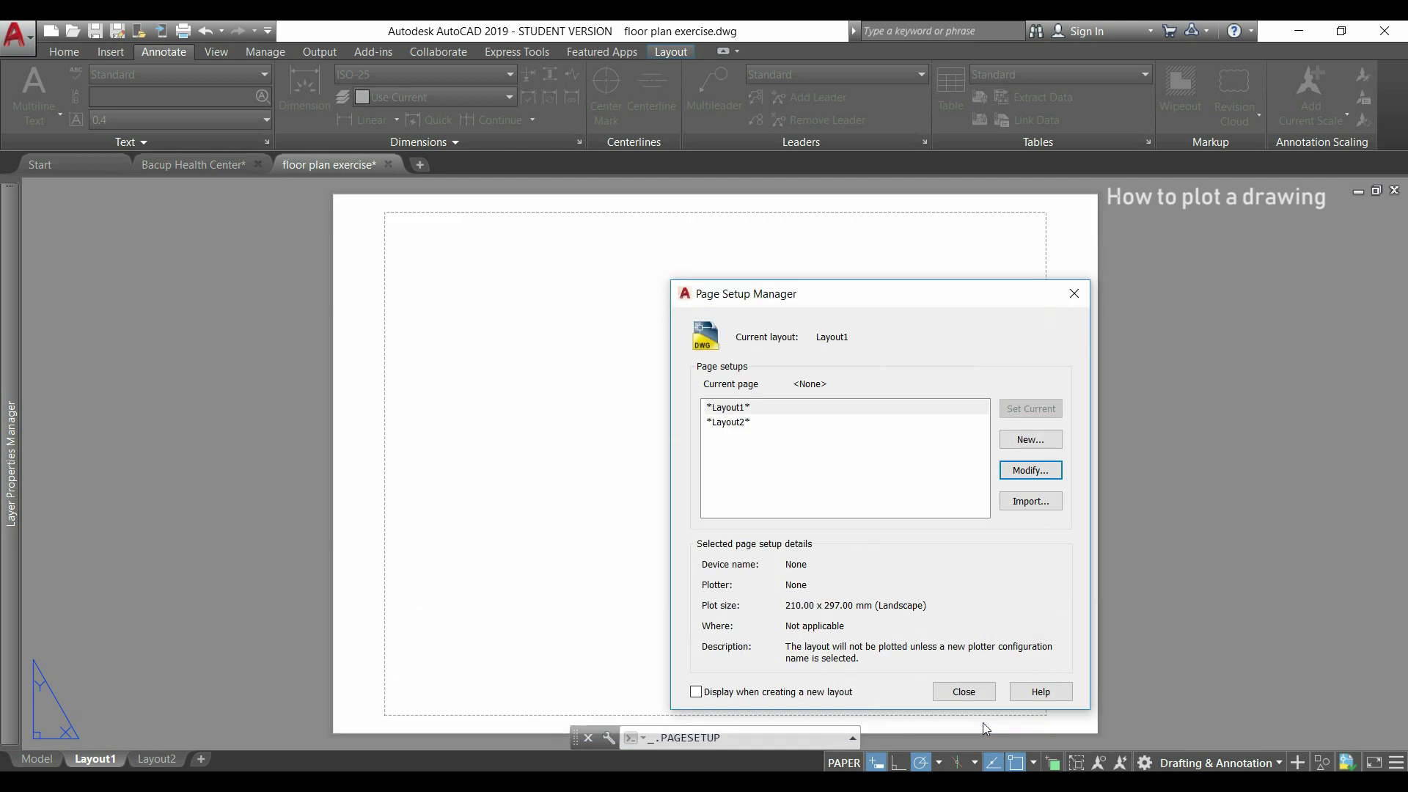
left_click(977, 694)
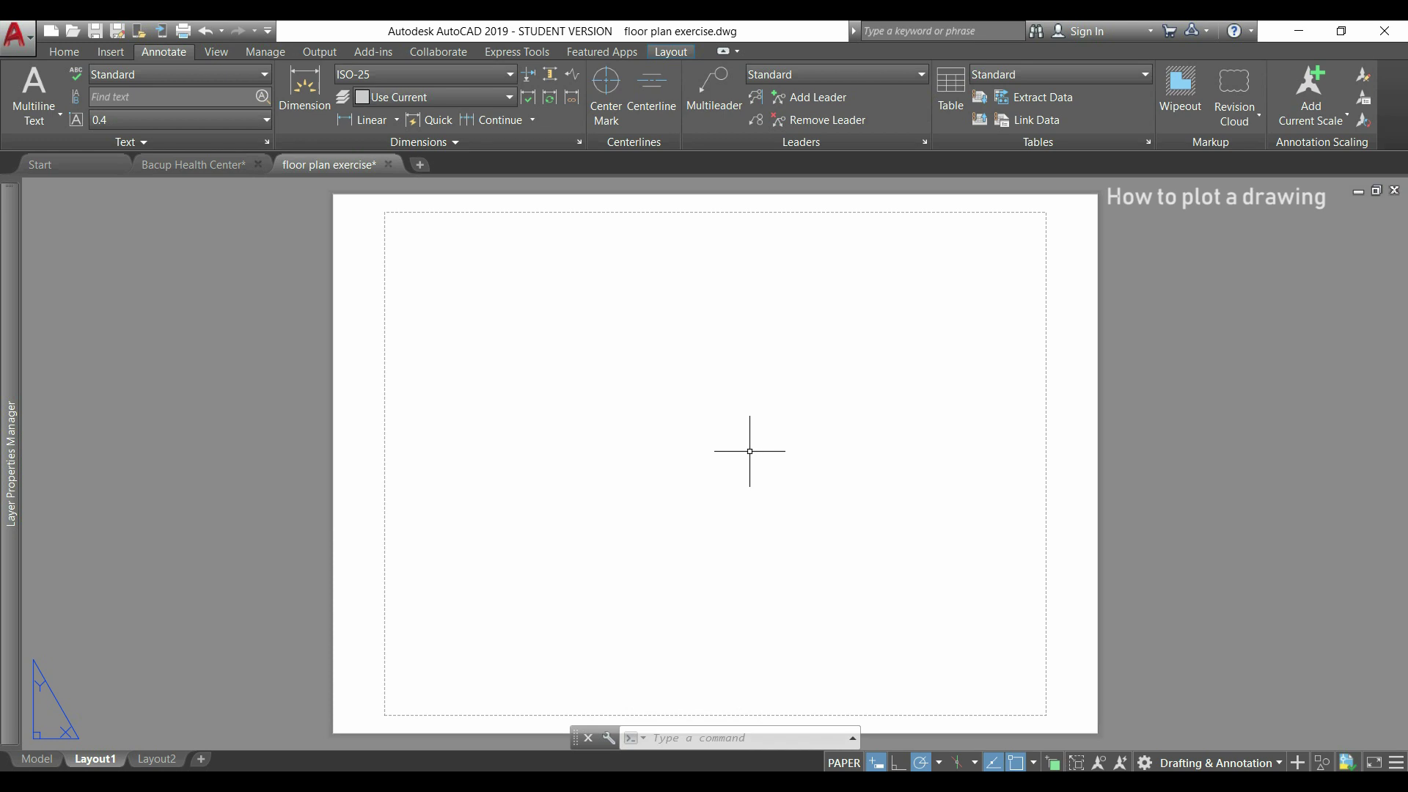
Select and delete the floor-plan viewport, then recentre the empty A4 sheet
scroll(750, 451, "down", 10)
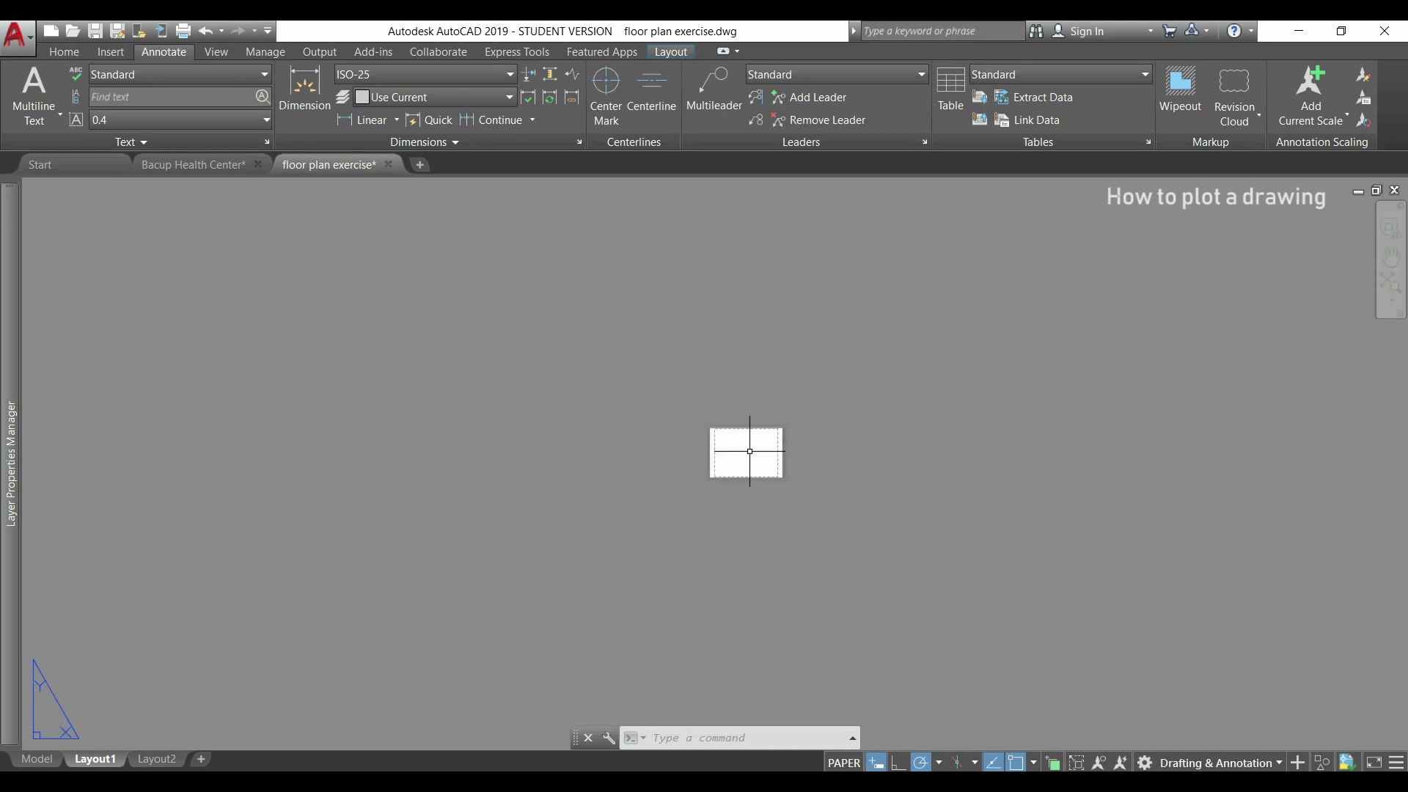
scroll(750, 455, "down", 5)
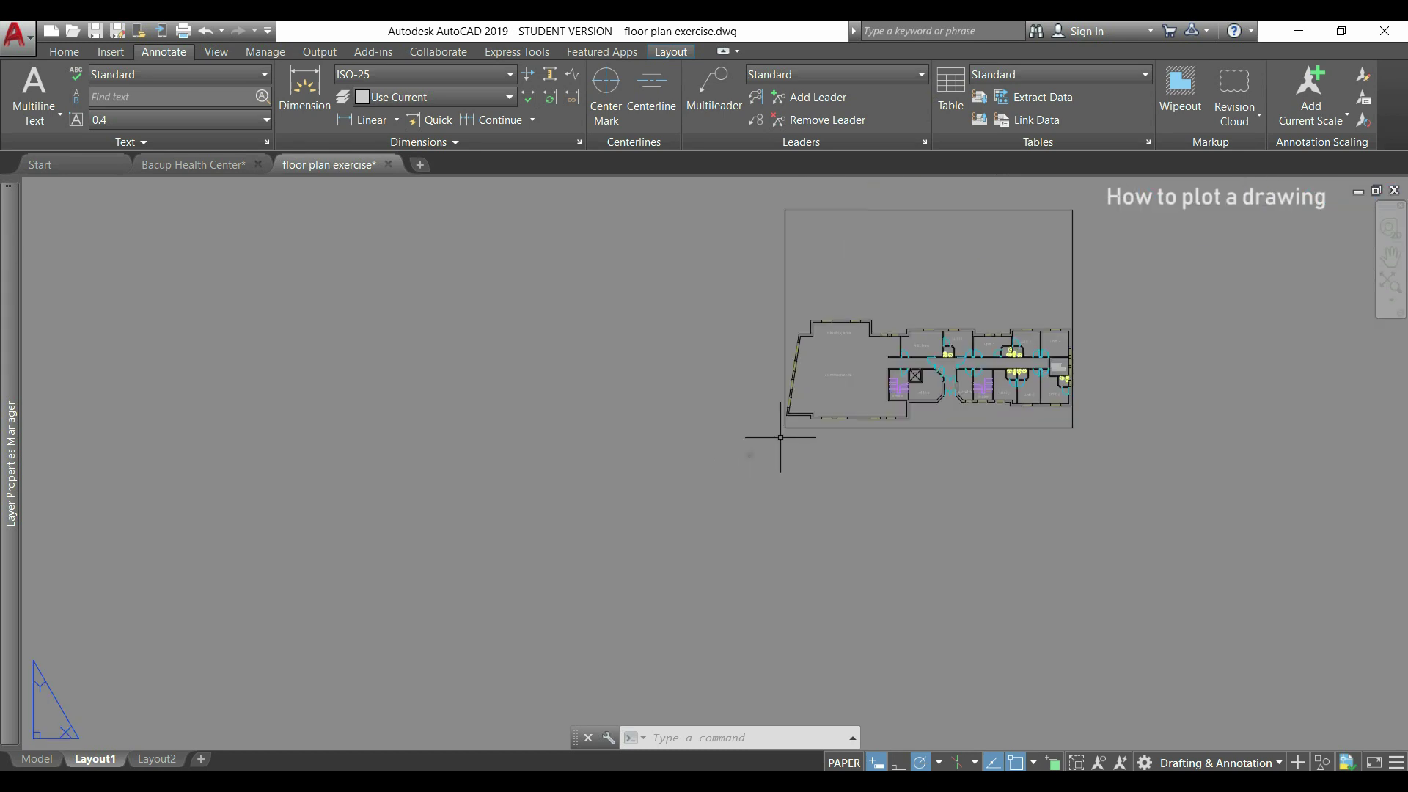
scroll(777, 440, "up", 4)
middle_click_drag(788, 444, 694, 499)
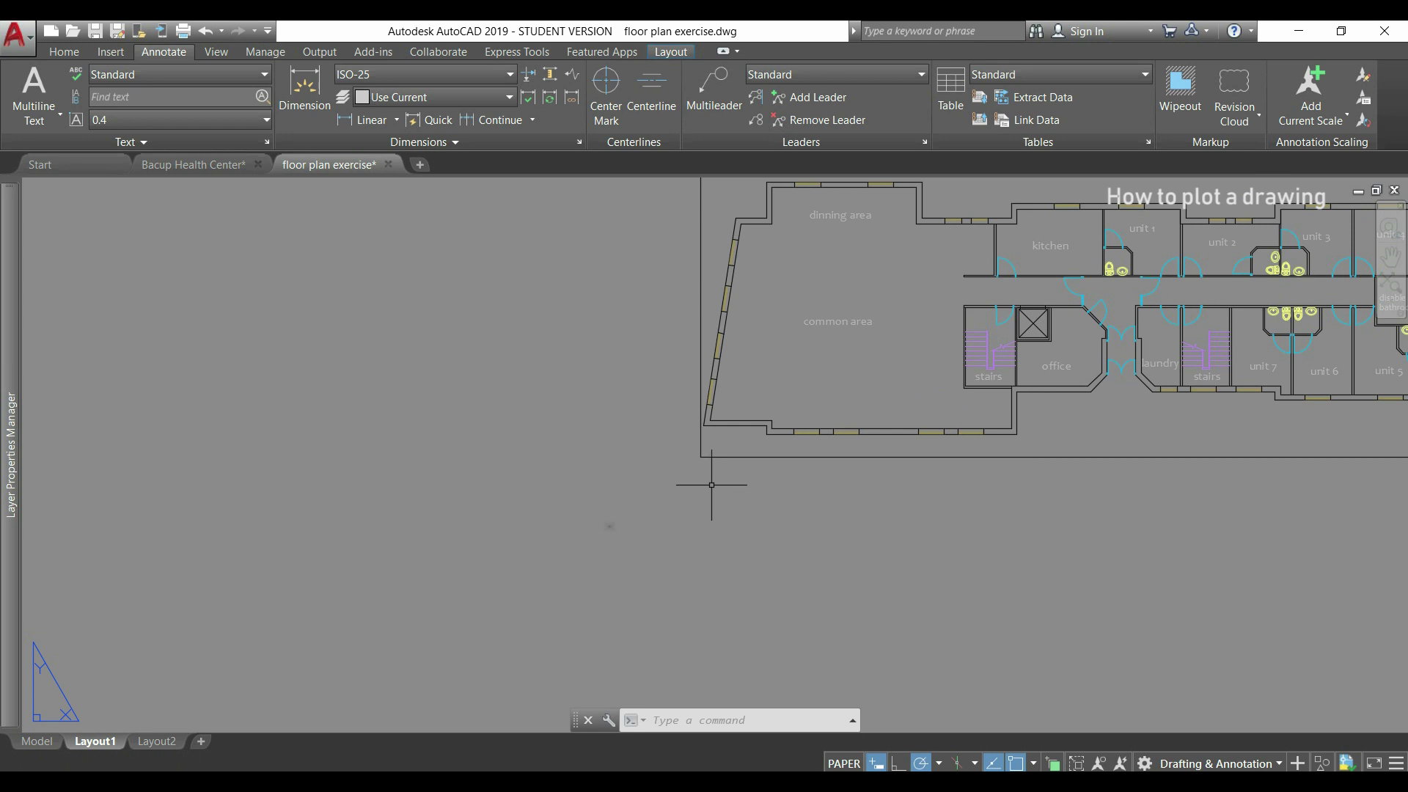
left_click(776, 457)
scroll(741, 479, "down", 4)
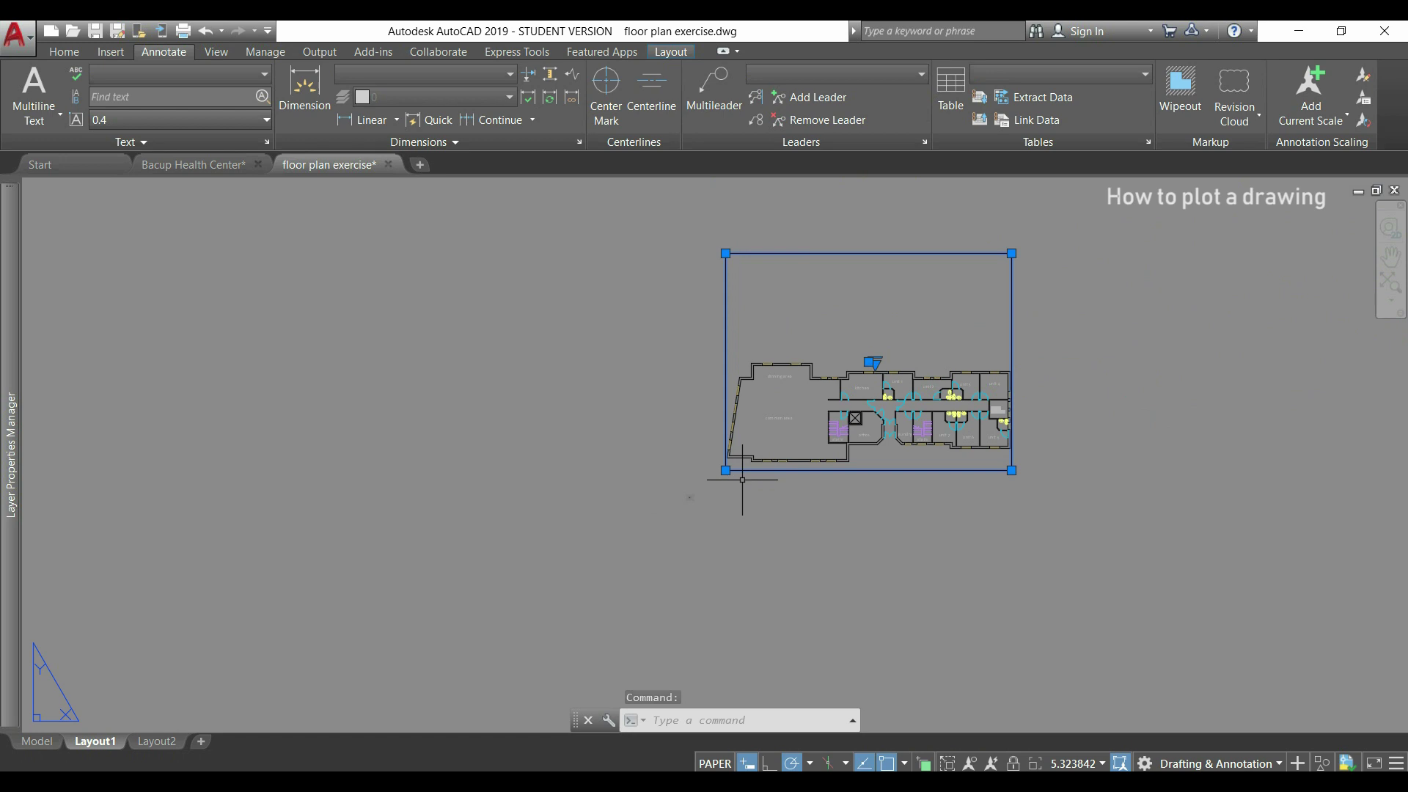
key("Delete")
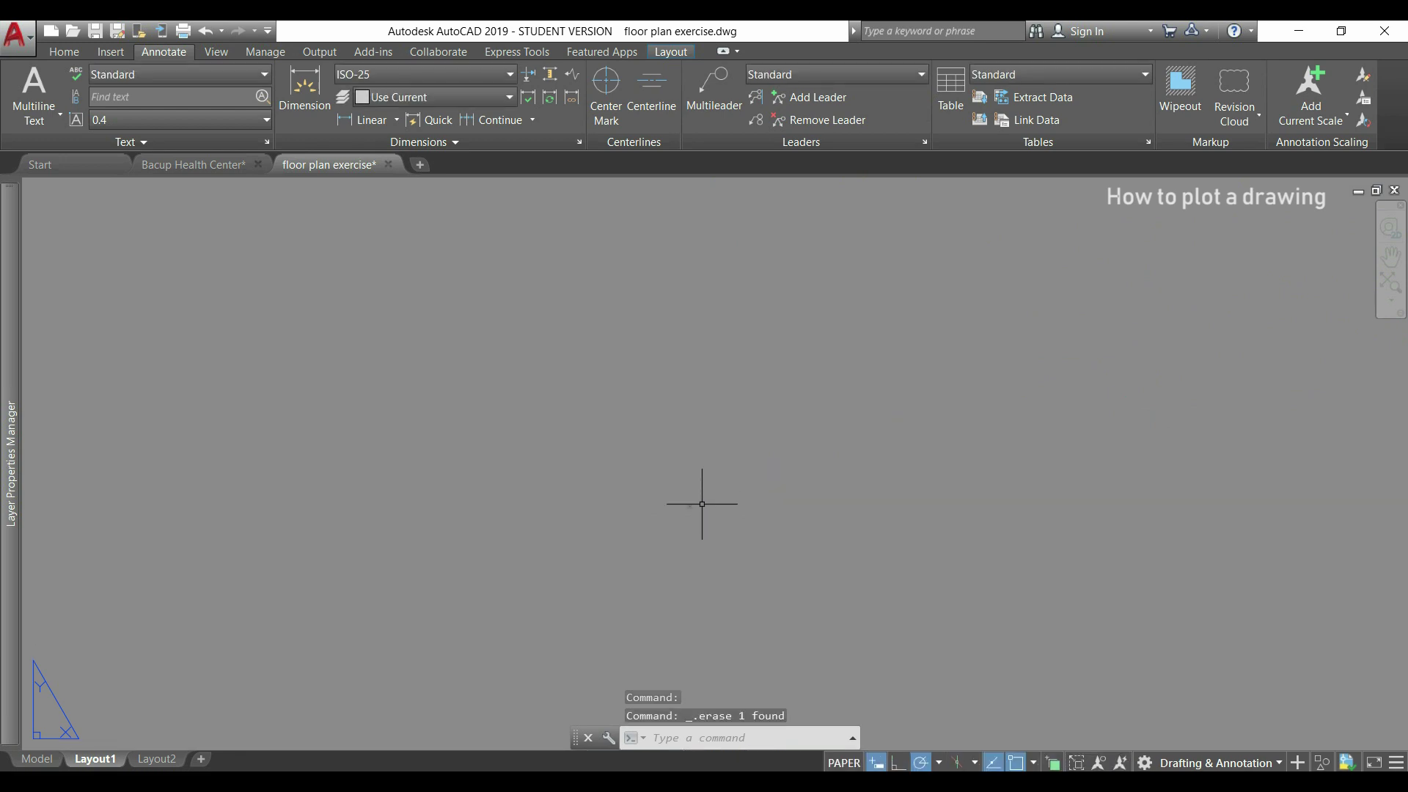
scroll(722, 506, "up", 2)
scroll(626, 444, "up", 2)
scroll(575, 330, "up", 4)
scroll(513, 433, "up", 2)
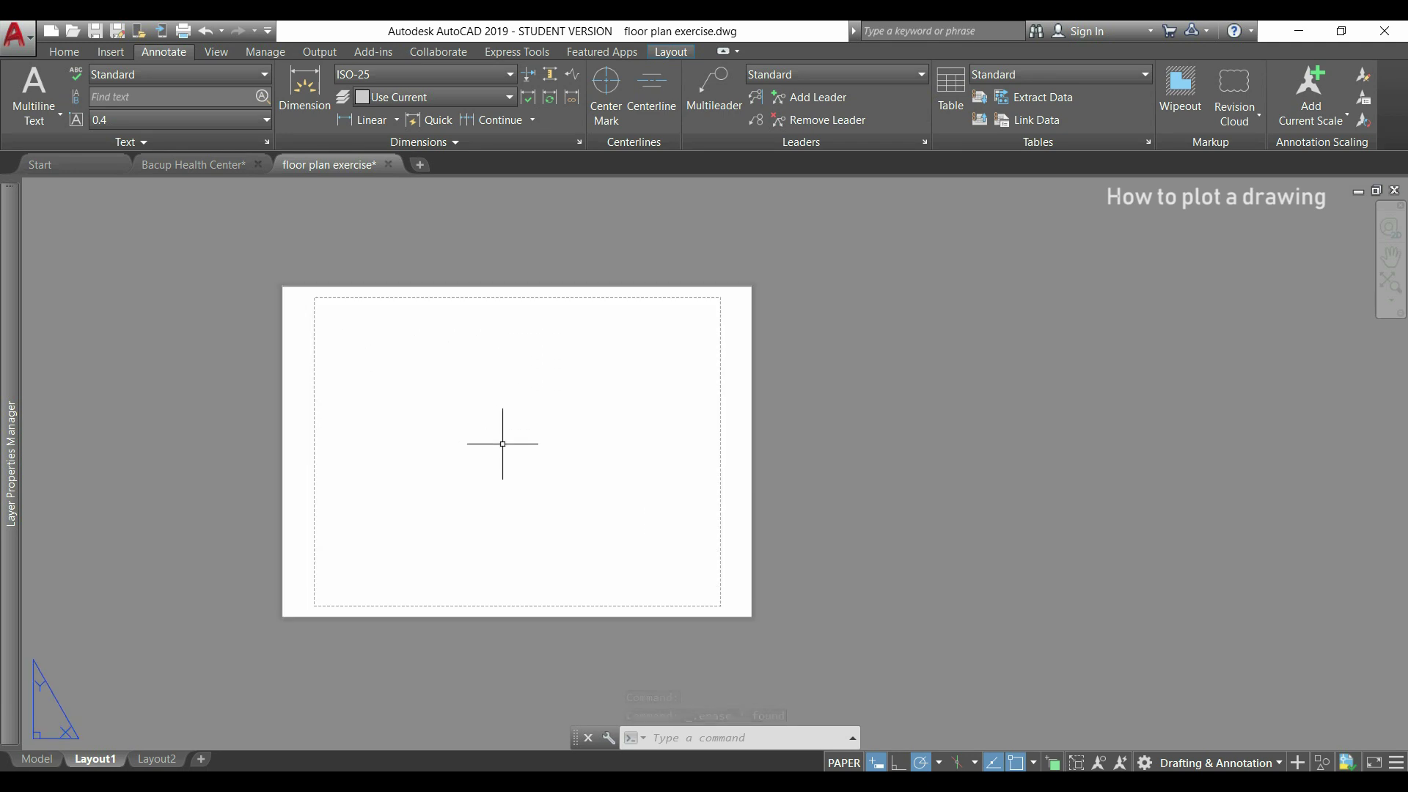
middle_click_drag(503, 444, 632, 424)
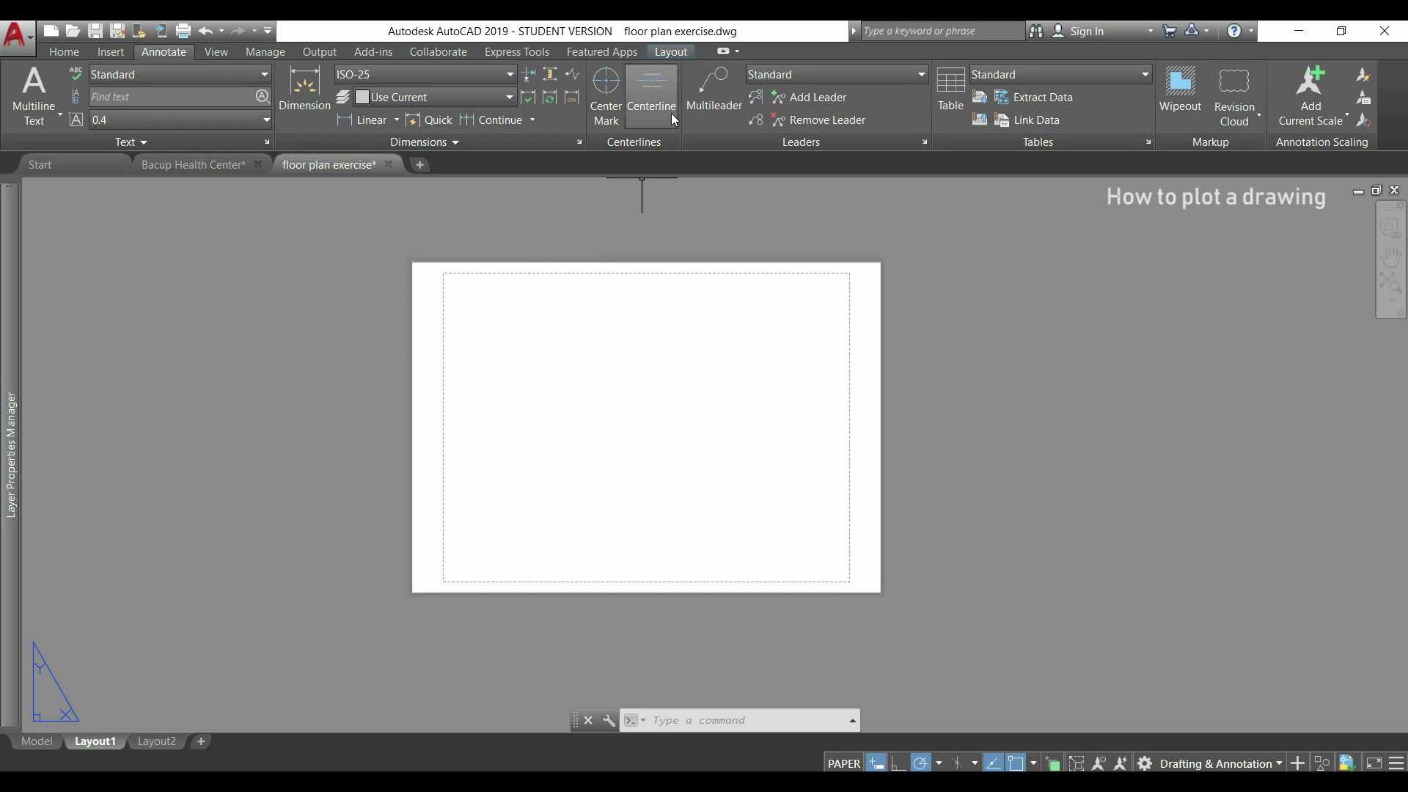
Create a new layer named 'viewport' and set its colour to white
left_click(687, 53)
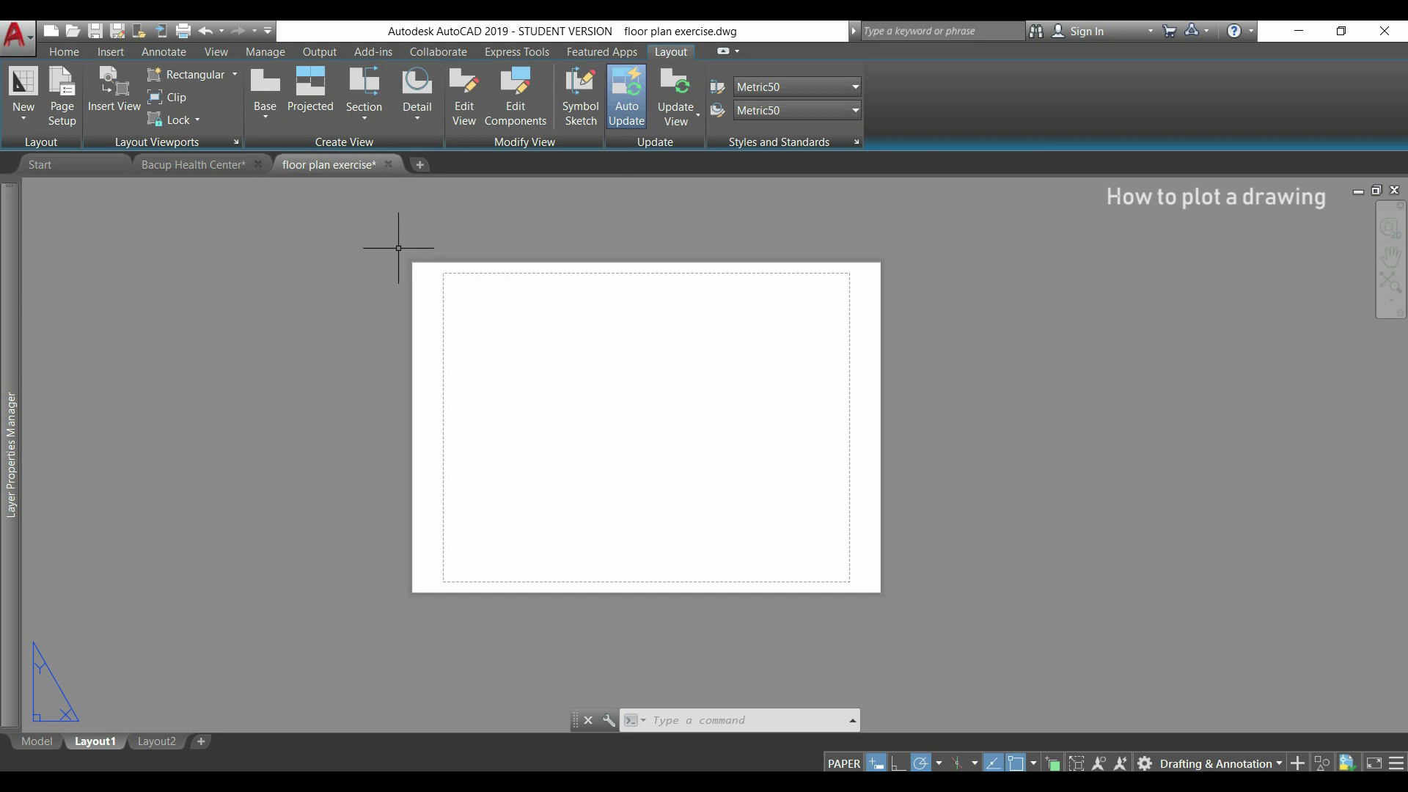
mouse_move(11, 308)
right_click(199, 411)
left_click(290, 424)
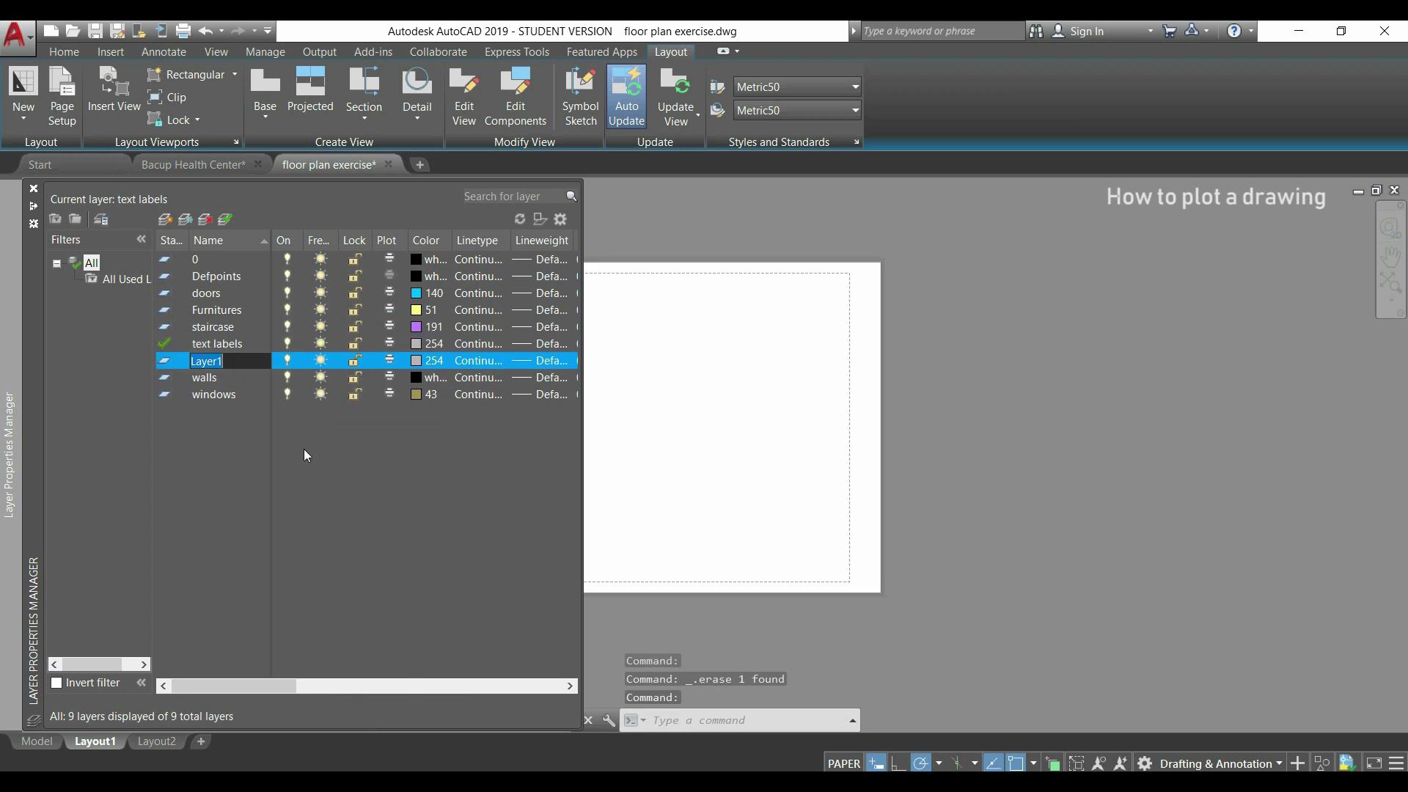
type("viewport")
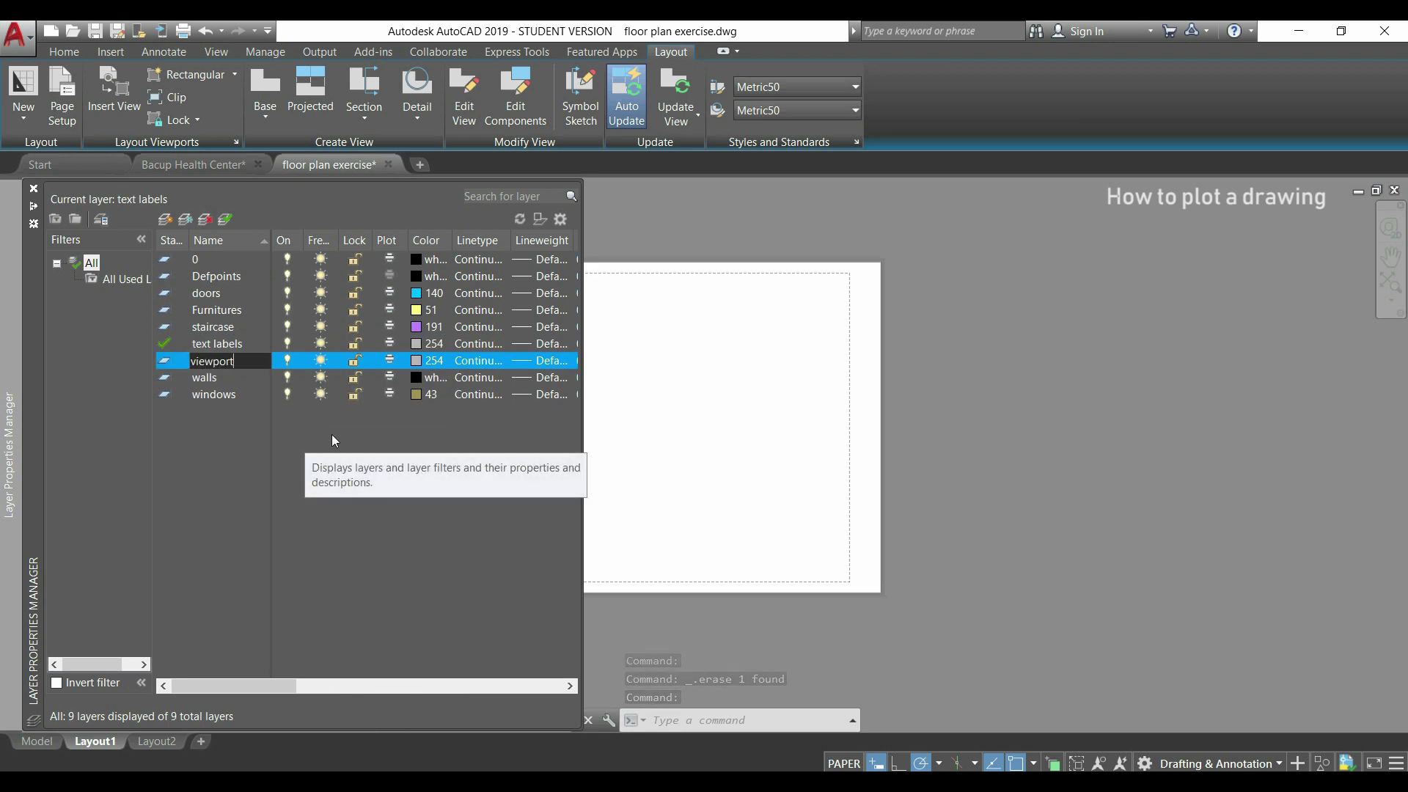
key("Return")
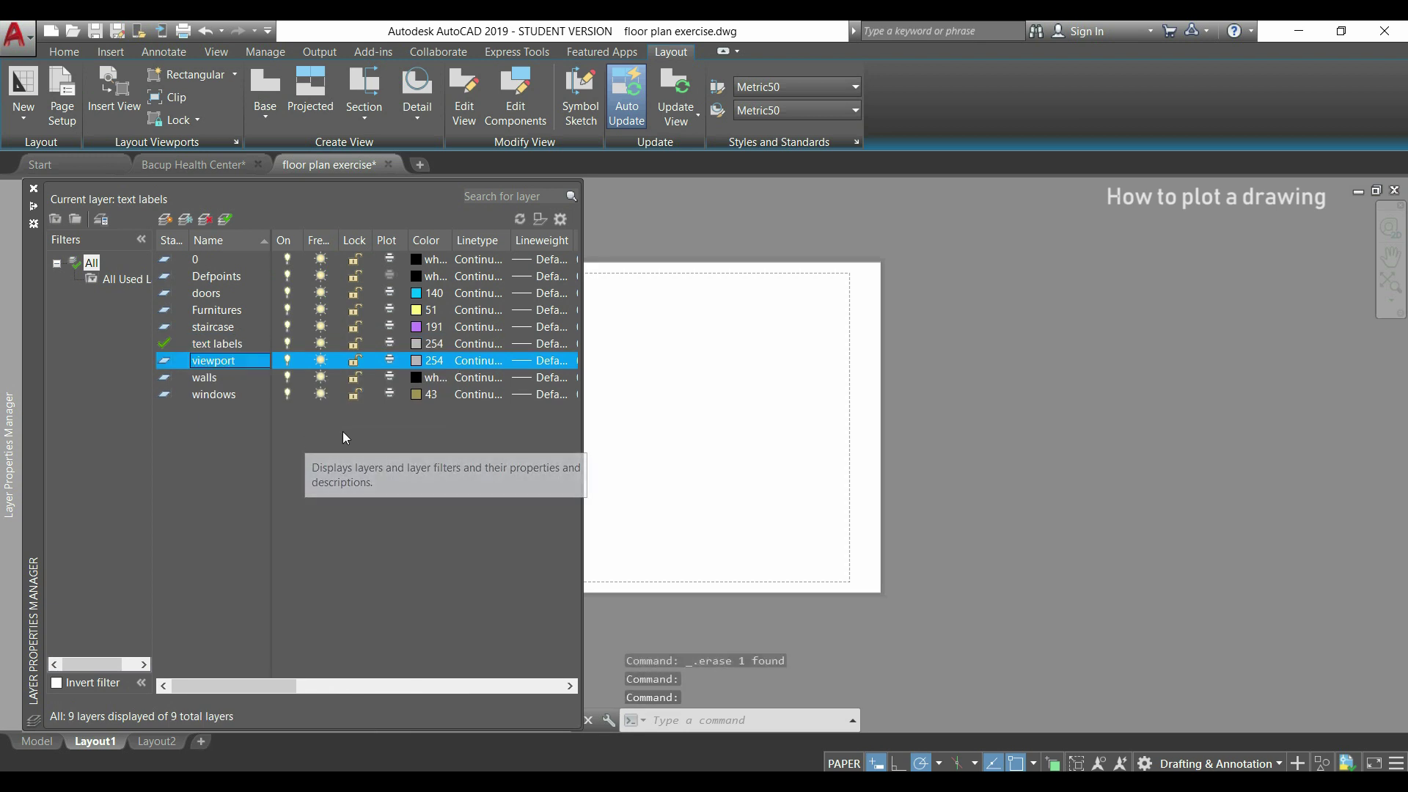
left_click(417, 363)
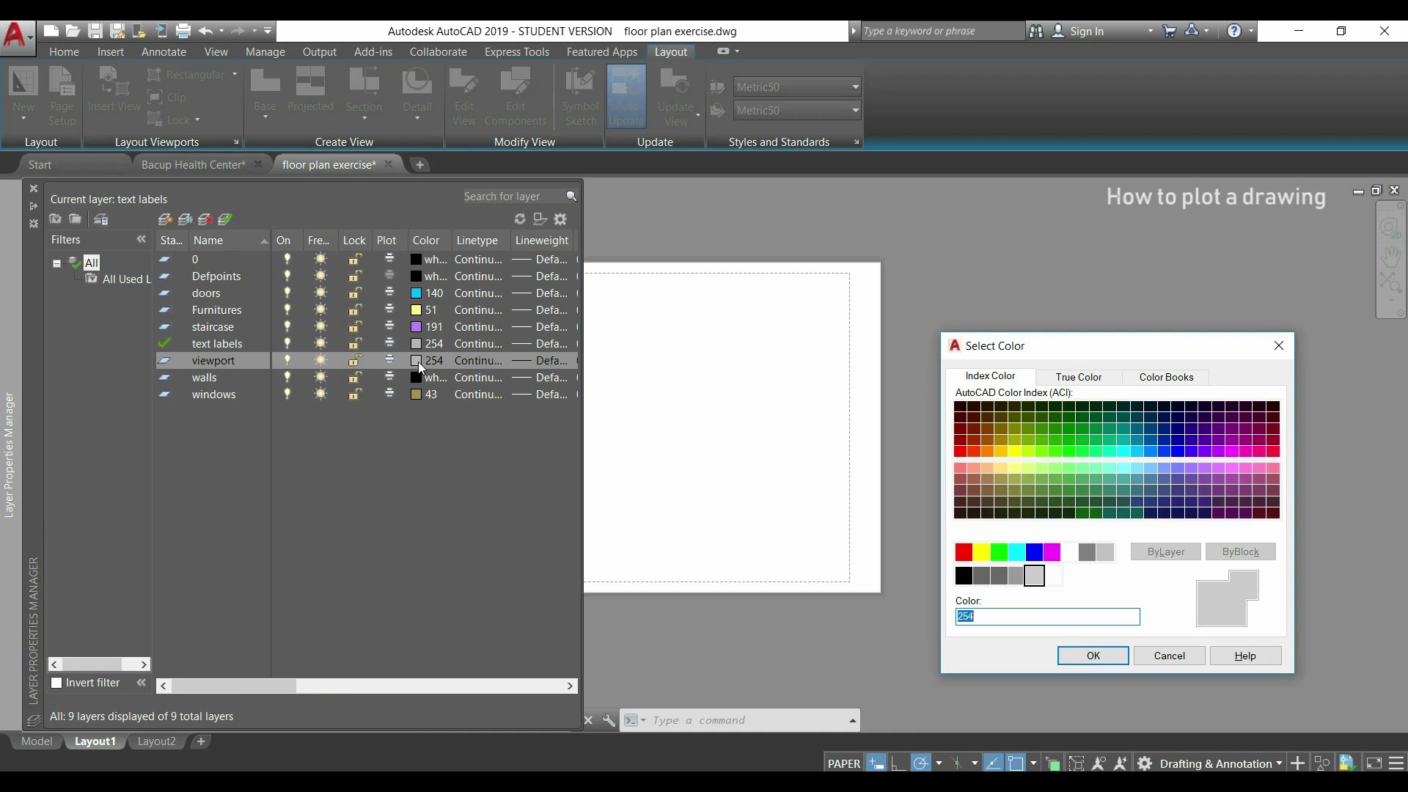
left_click(1075, 557)
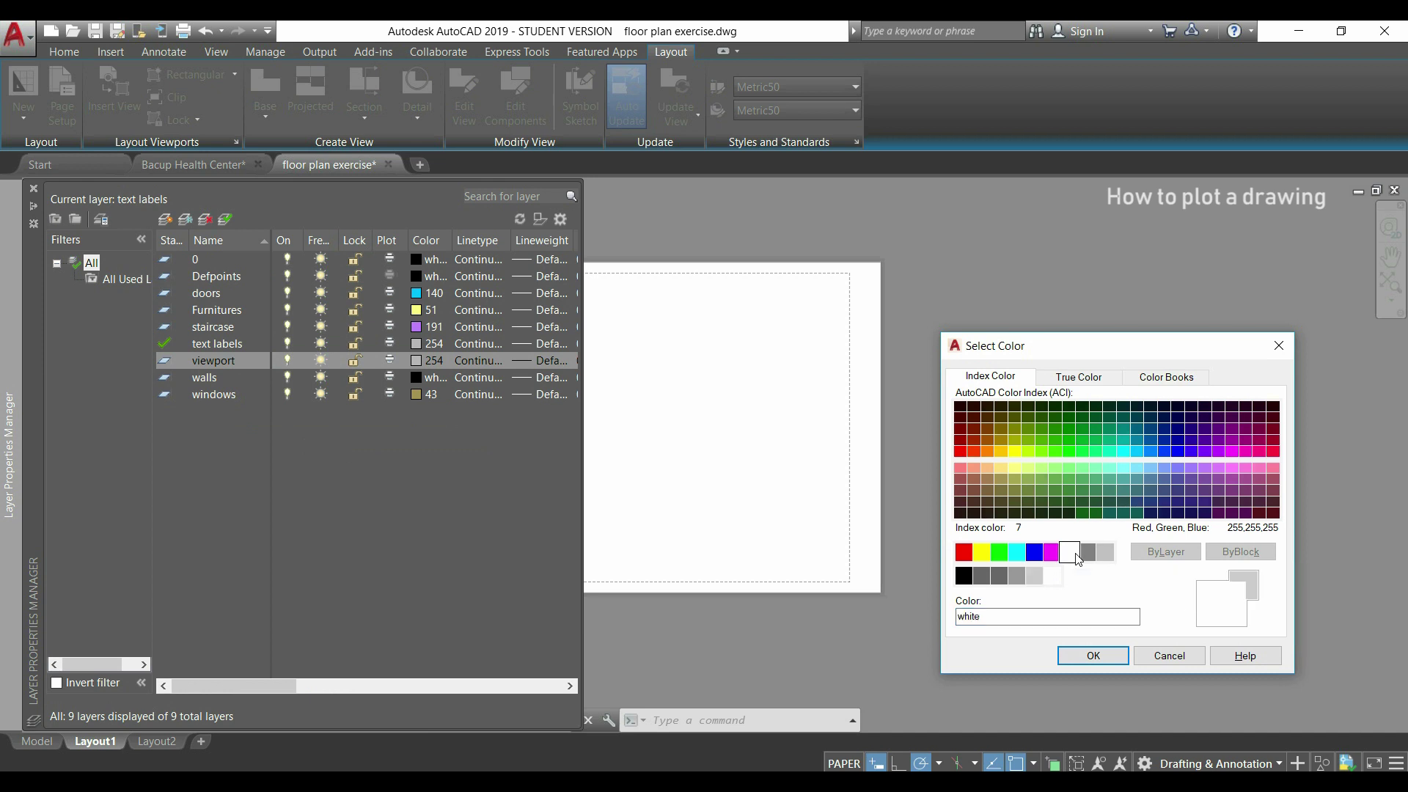
left_click(1078, 656)
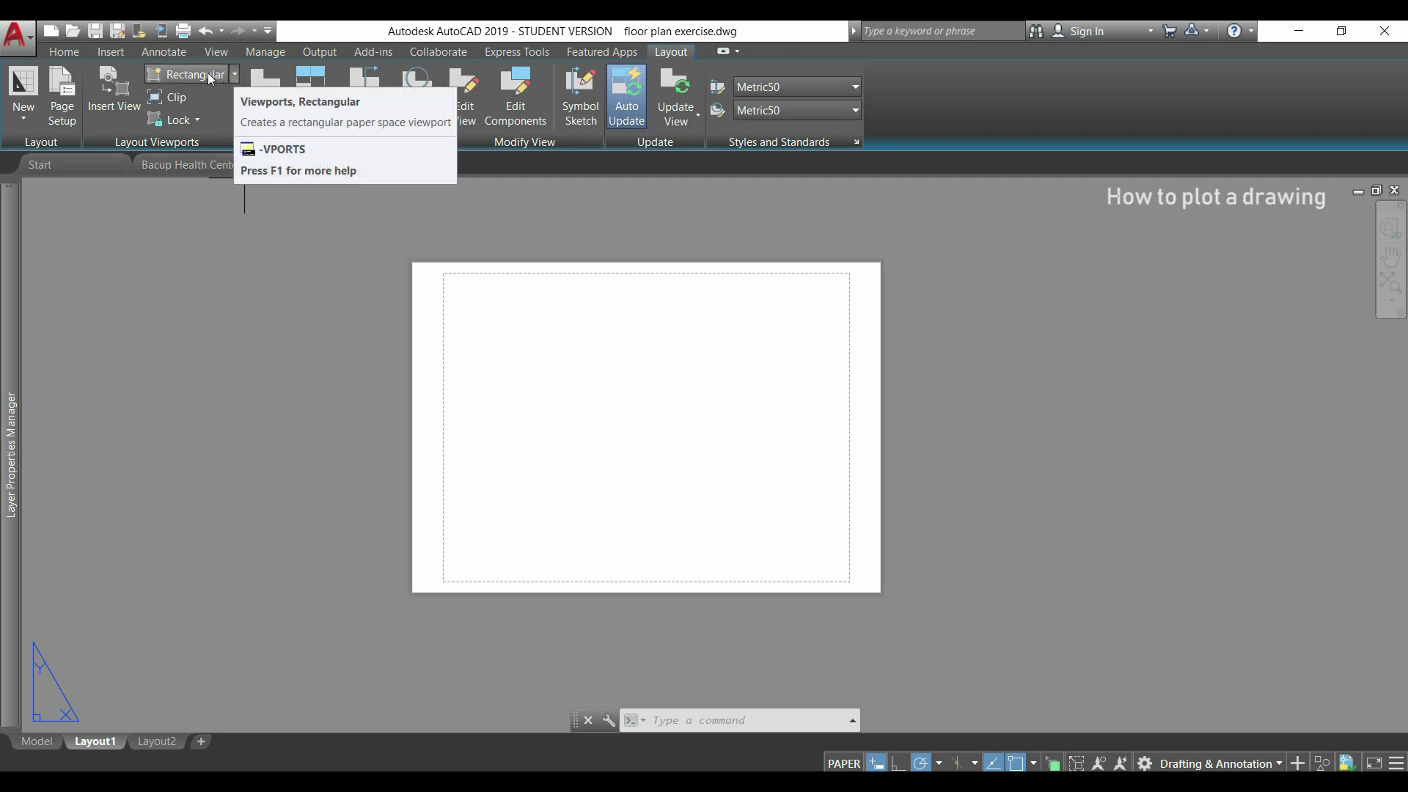
Draw a rectangular viewport across the upper part of the A4 sheet
left_click(235, 75)
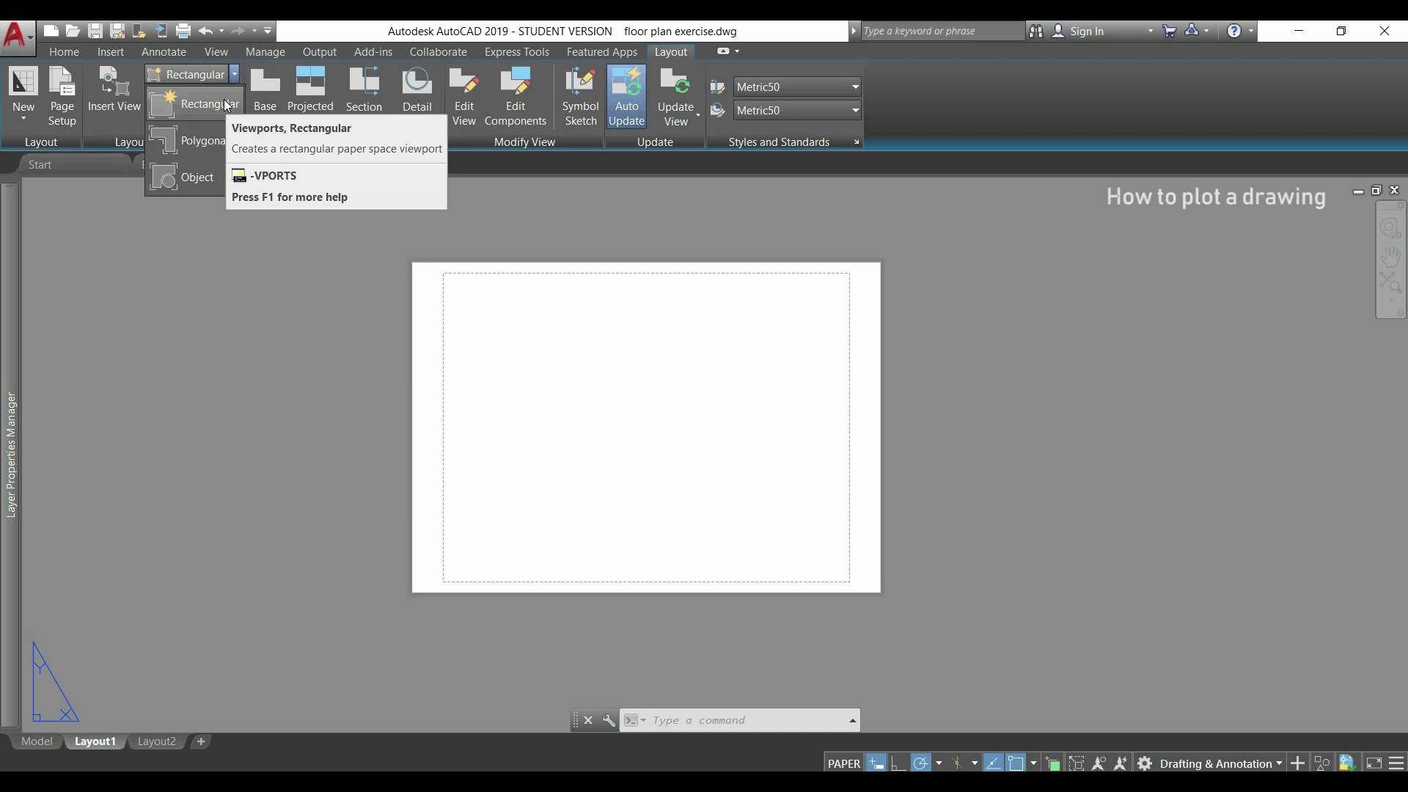
left_click(226, 104)
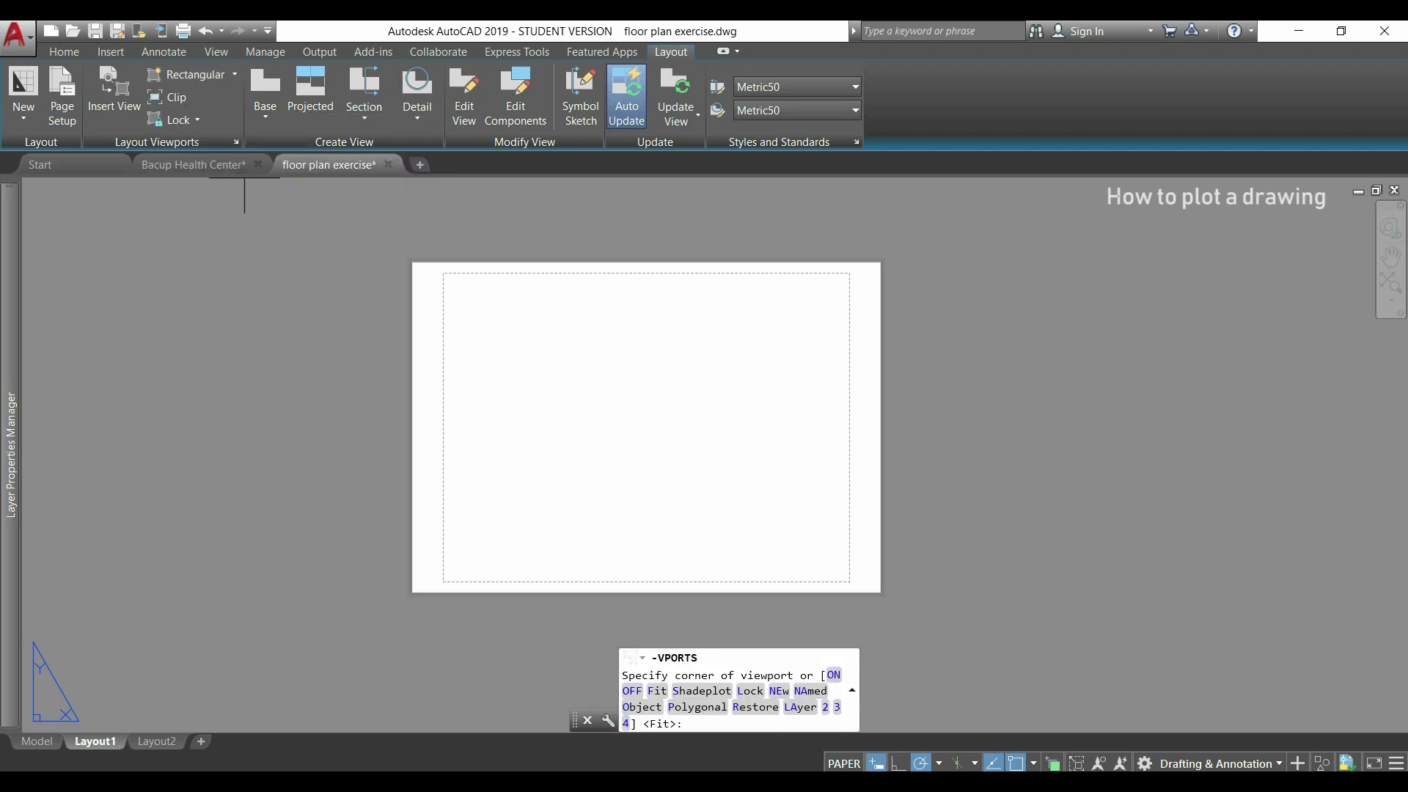
left_click(460, 287)
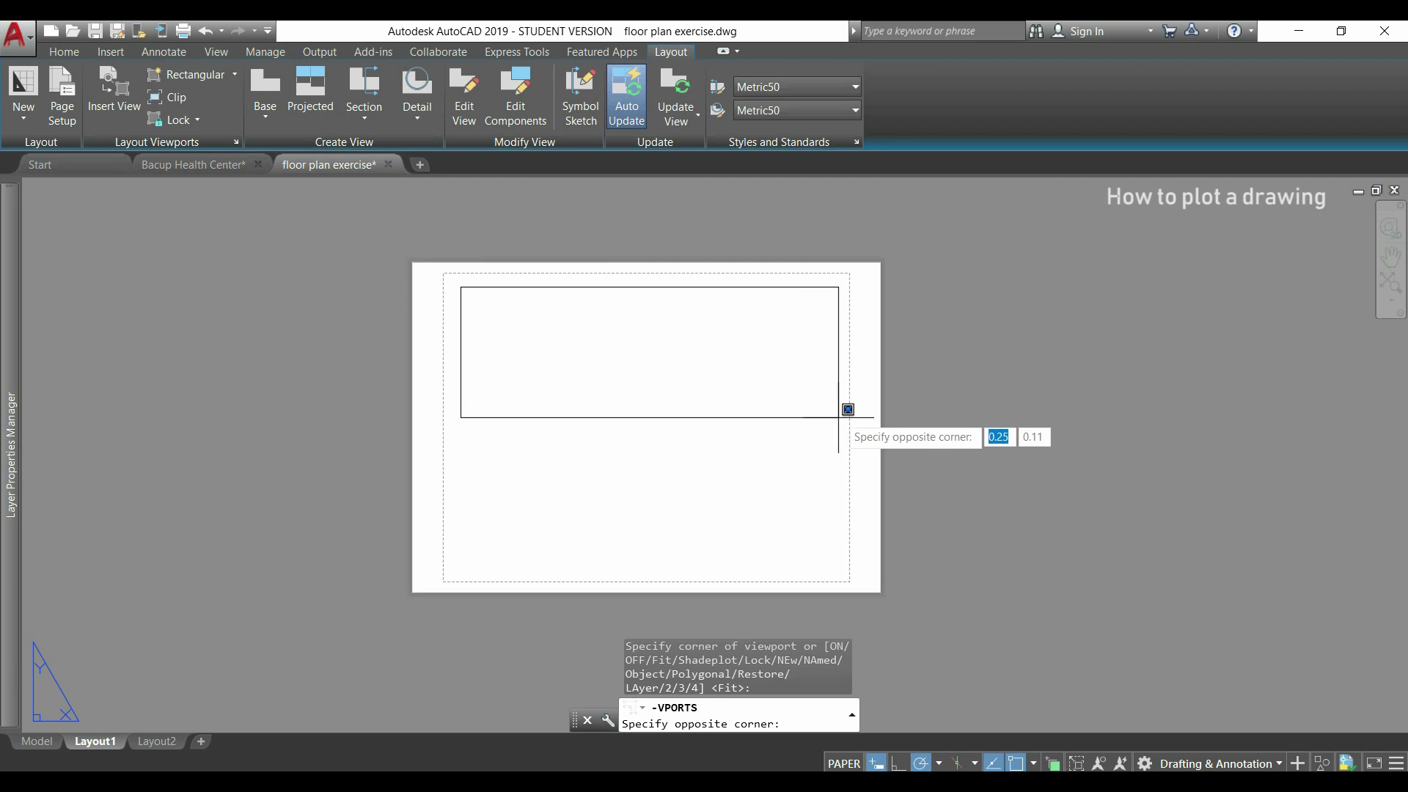
left_click(843, 454)
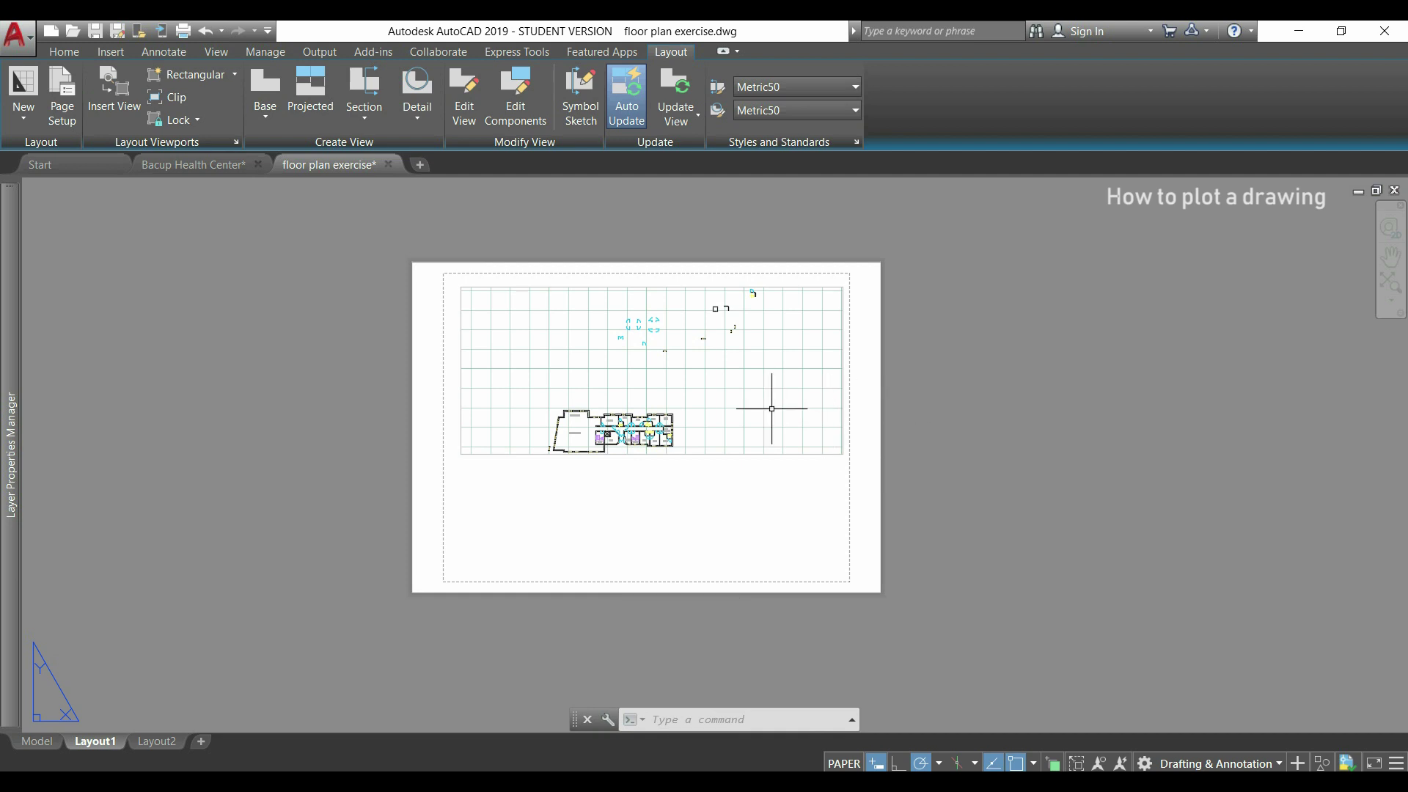
Zoom and pan inside the new viewport to centre the floor plan
double_click(692, 395)
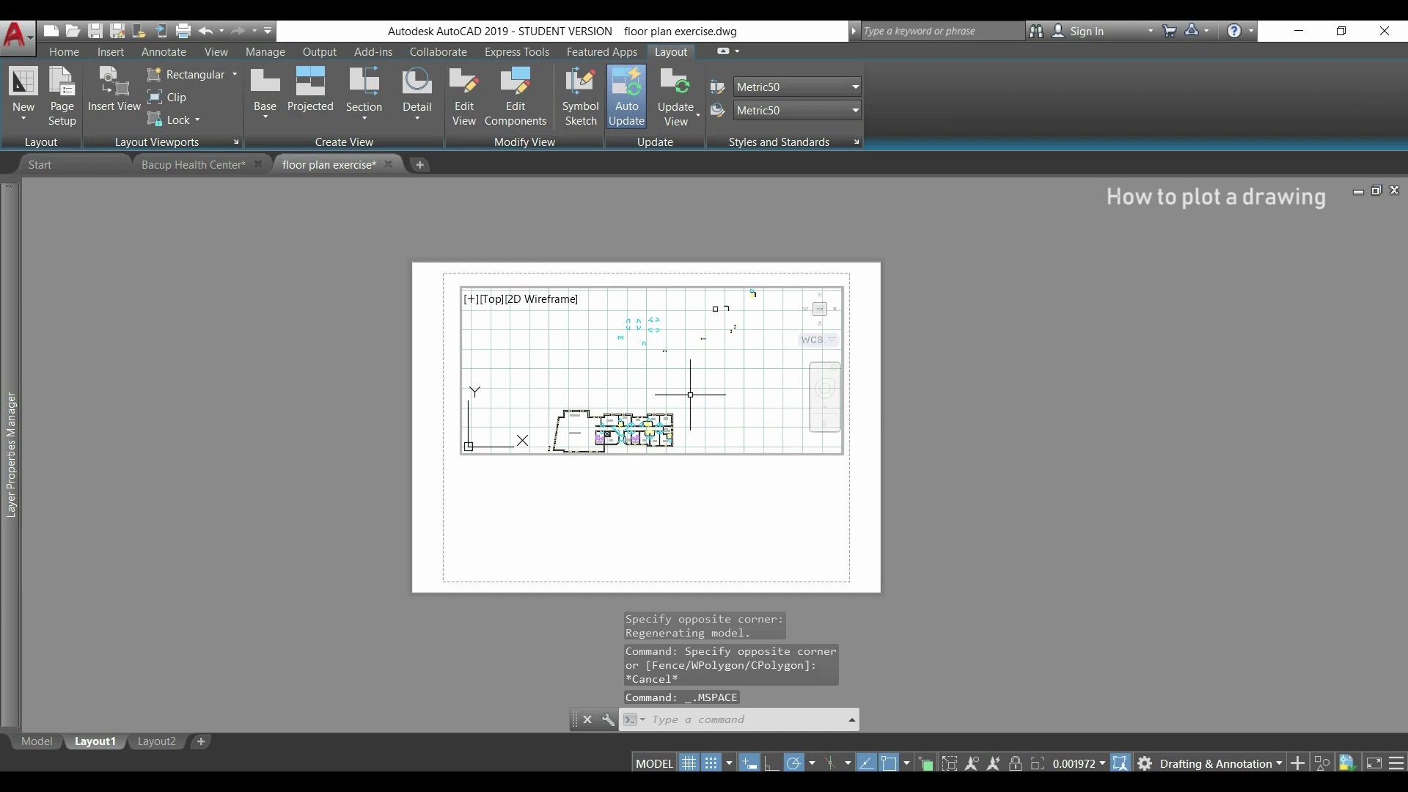
scroll(686, 397, "up", 4)
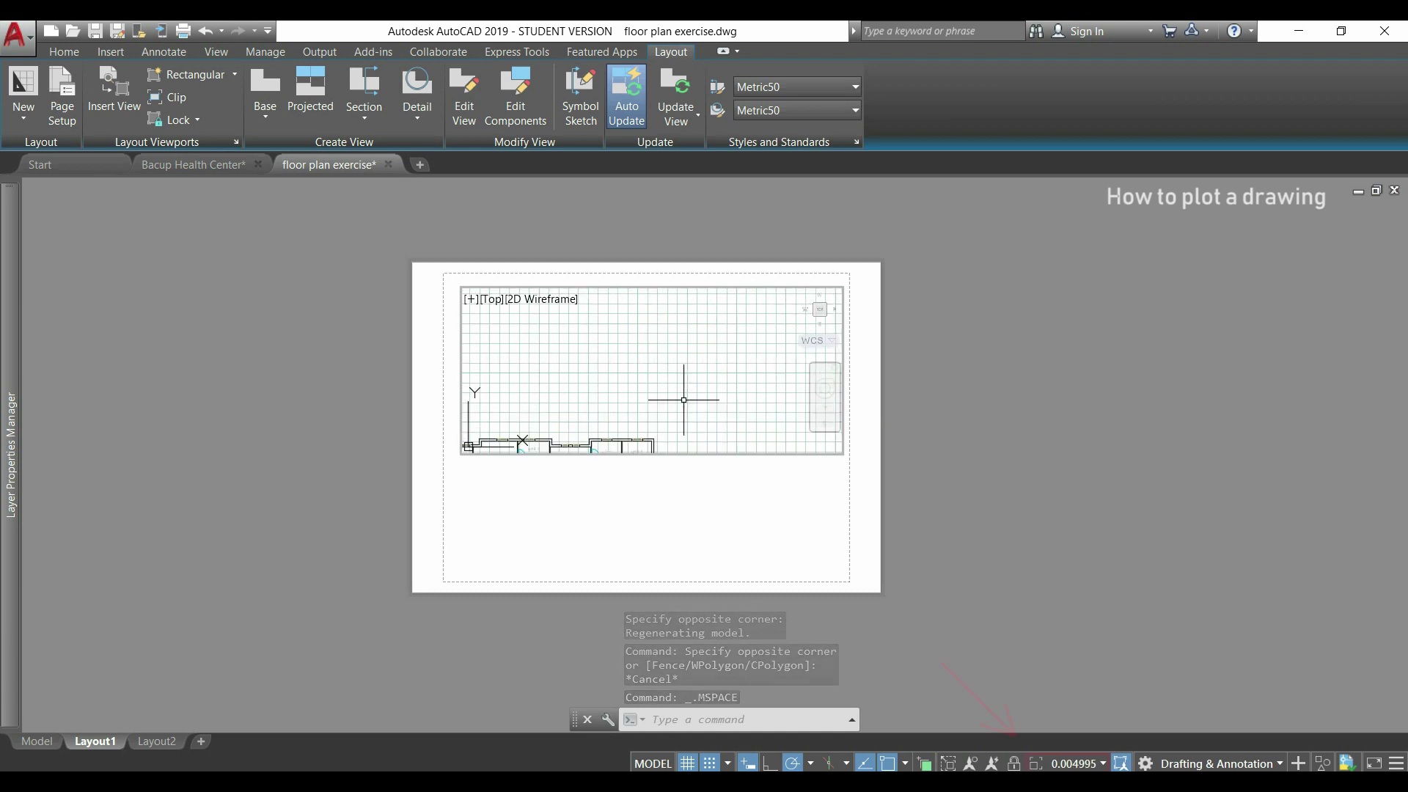
middle_click_drag(683, 400, 713, 275)
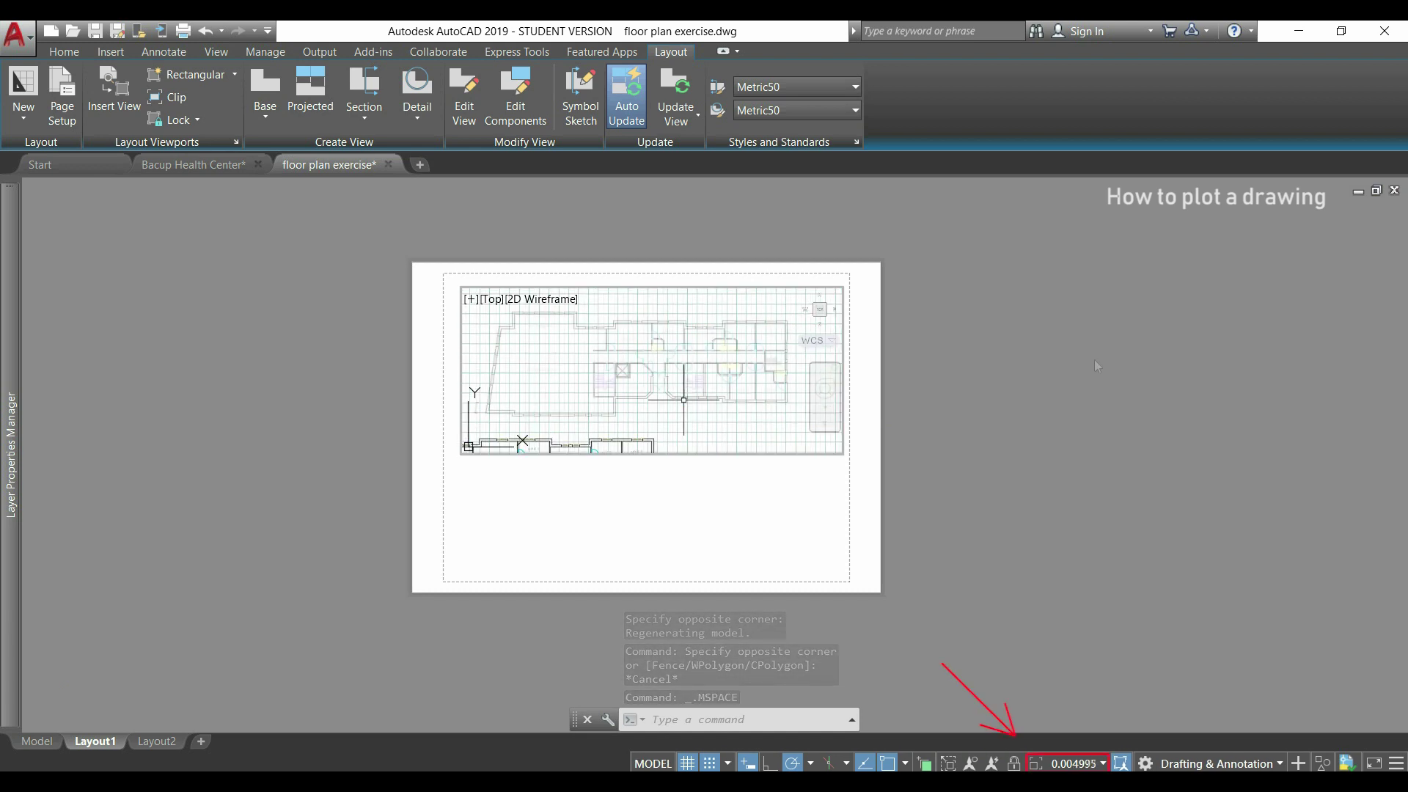
Add a custom 1:200 scale (200 drawing units) to the scale list and apply it to the viewport
left_click(1098, 765)
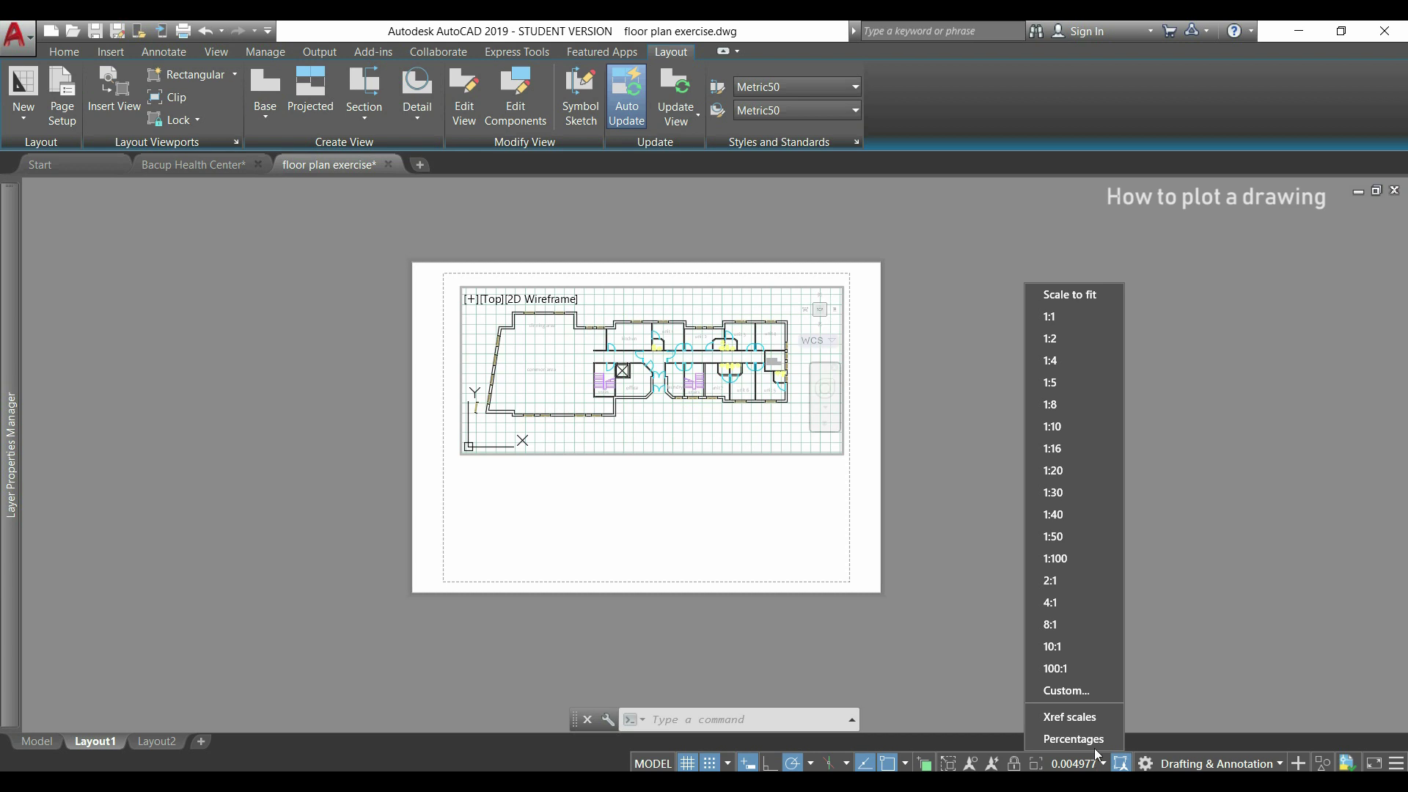
left_click(1098, 690)
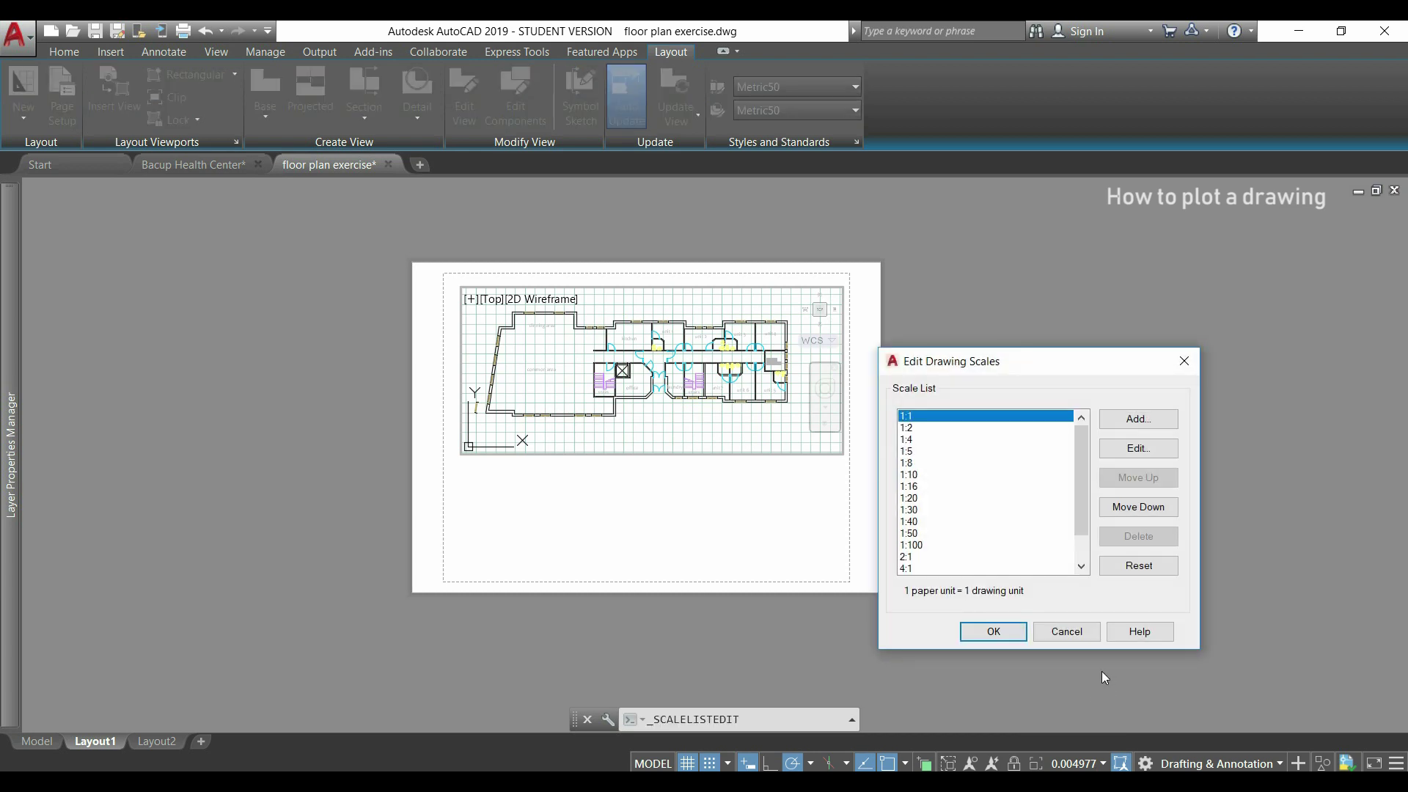
left_click(1167, 419)
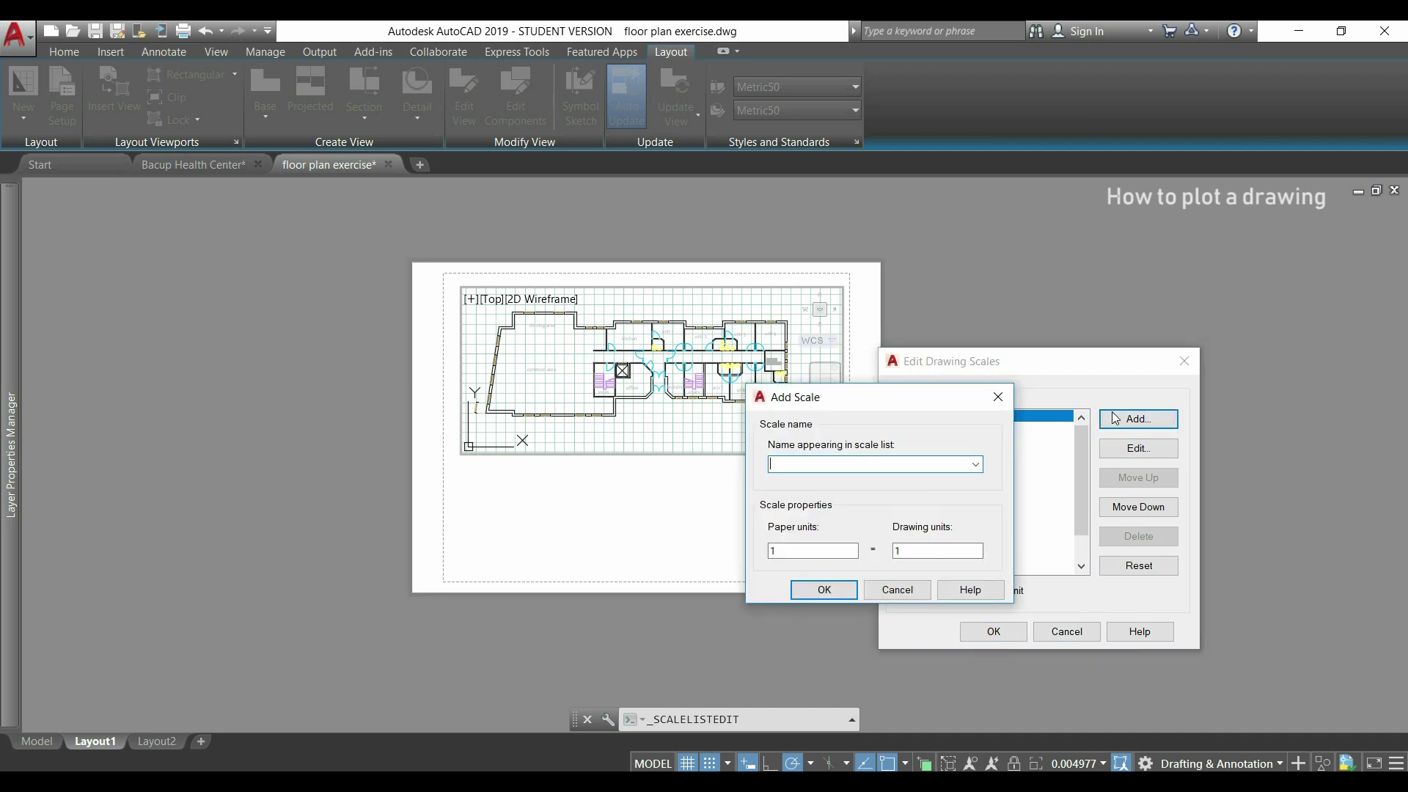
type("1:200")
left_click(917, 549)
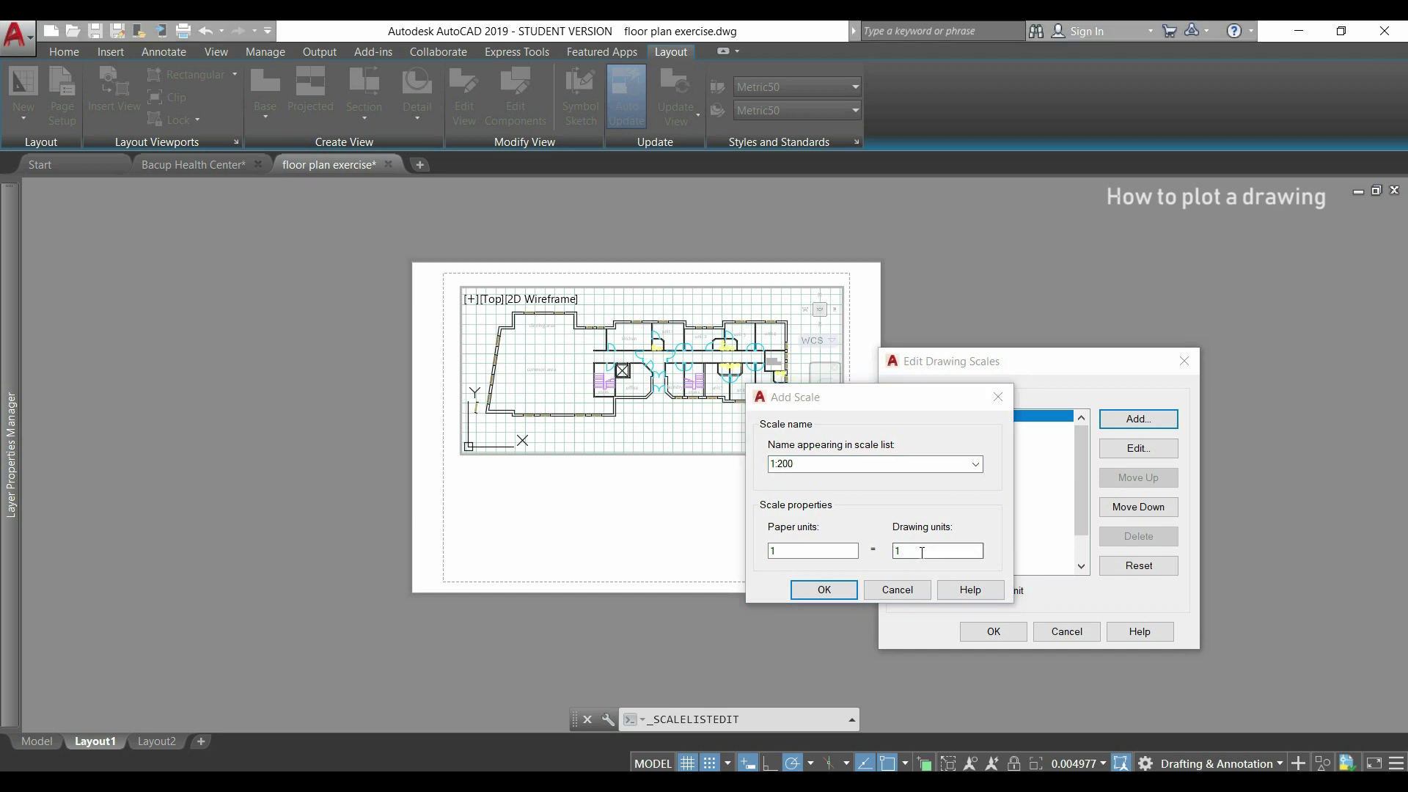
key("BackSpace")
type("200")
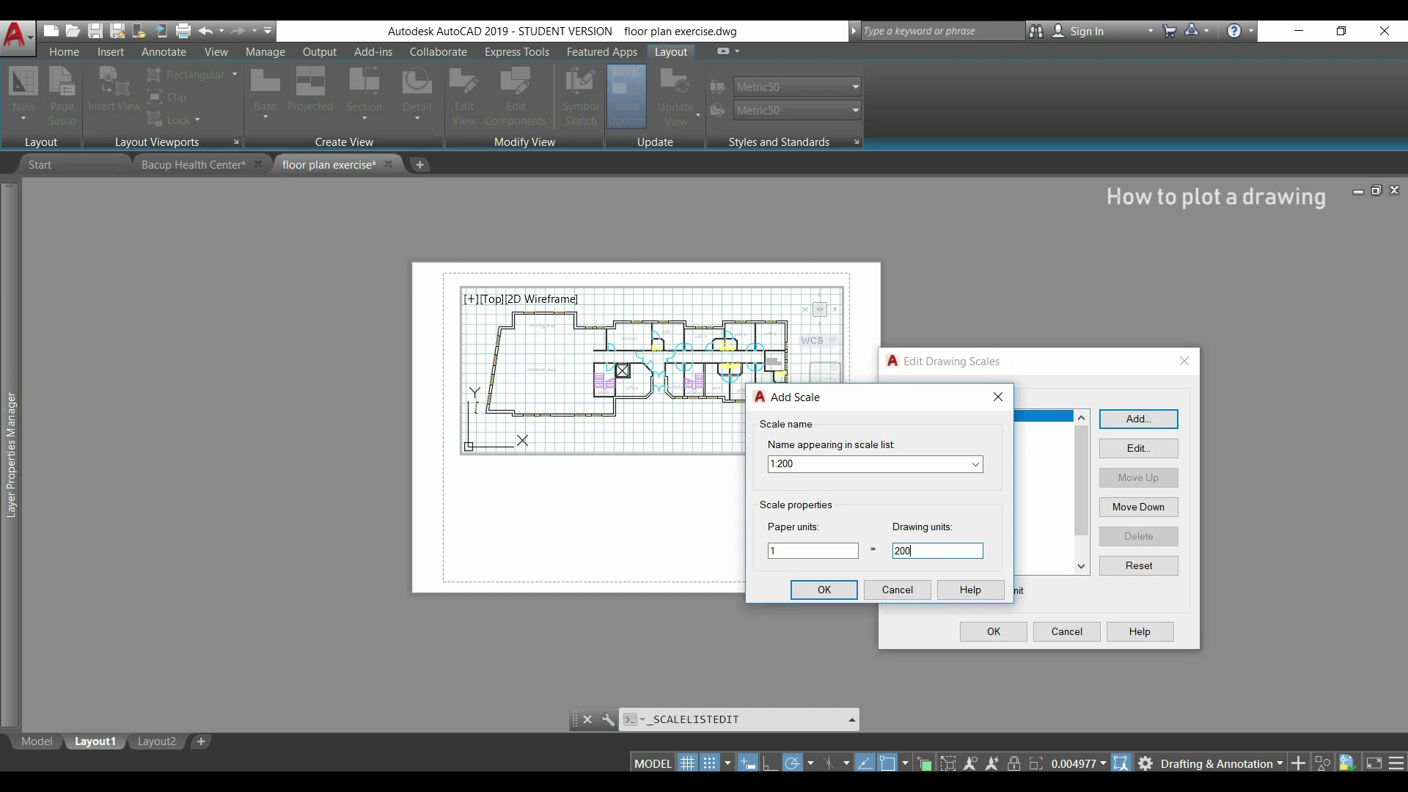
left_click(839, 590)
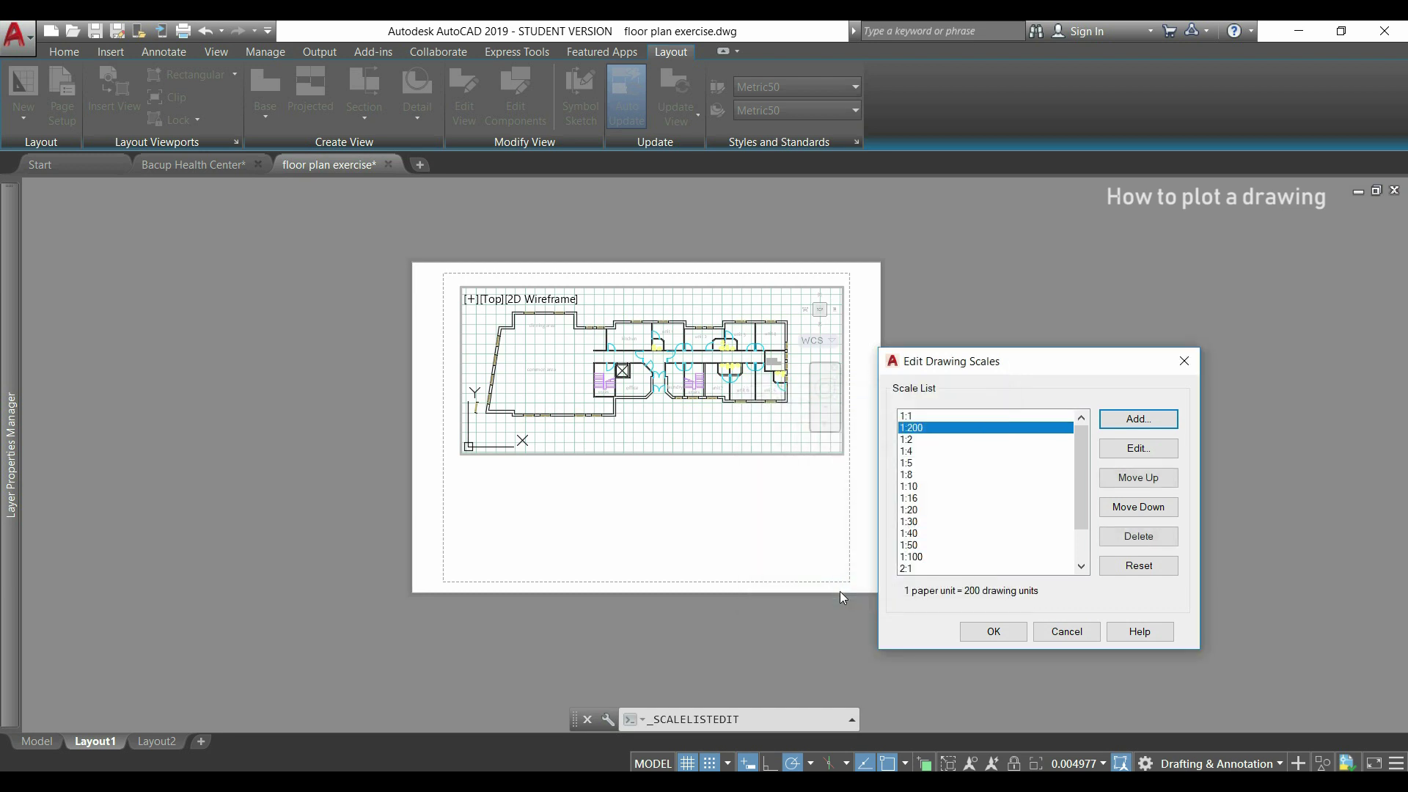
left_click(989, 637)
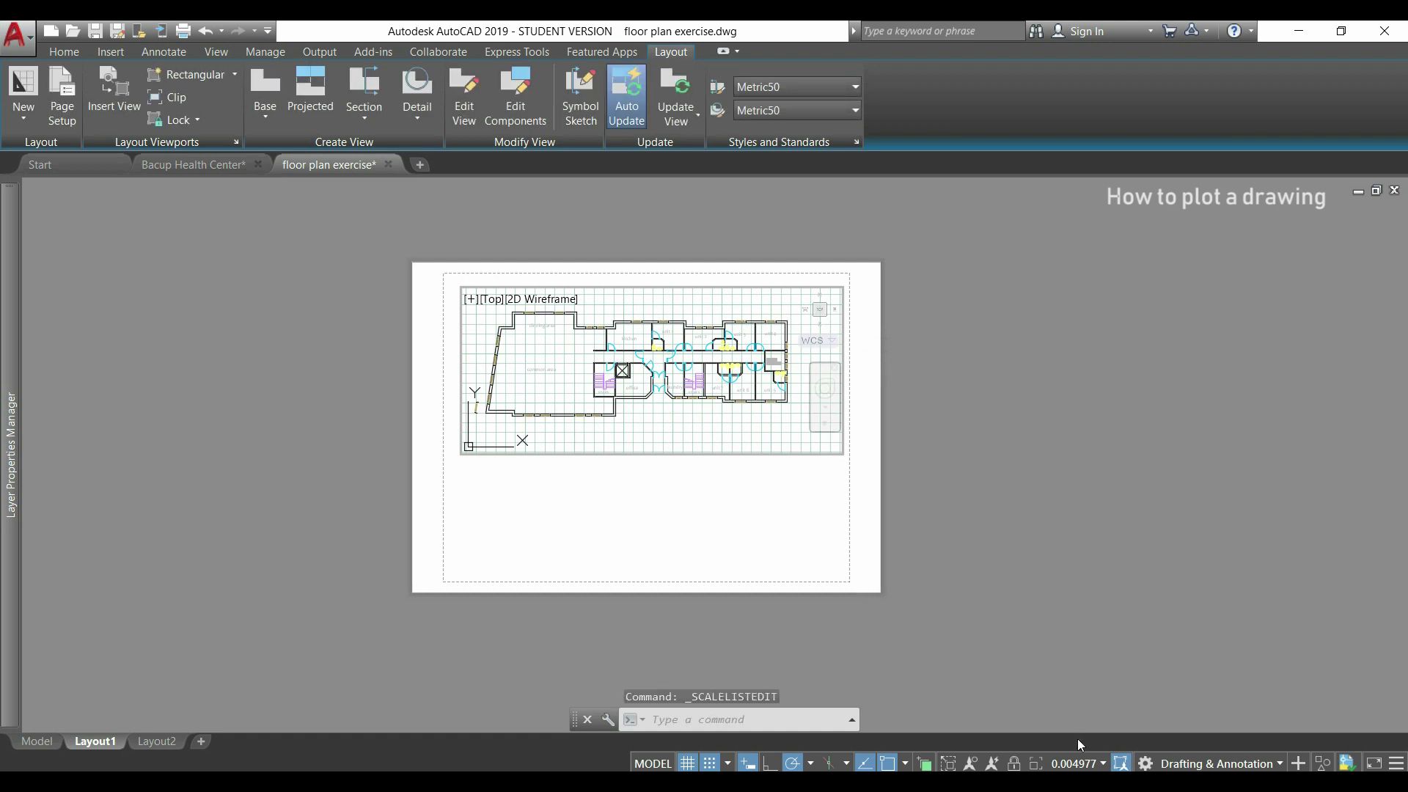
left_click(1093, 764)
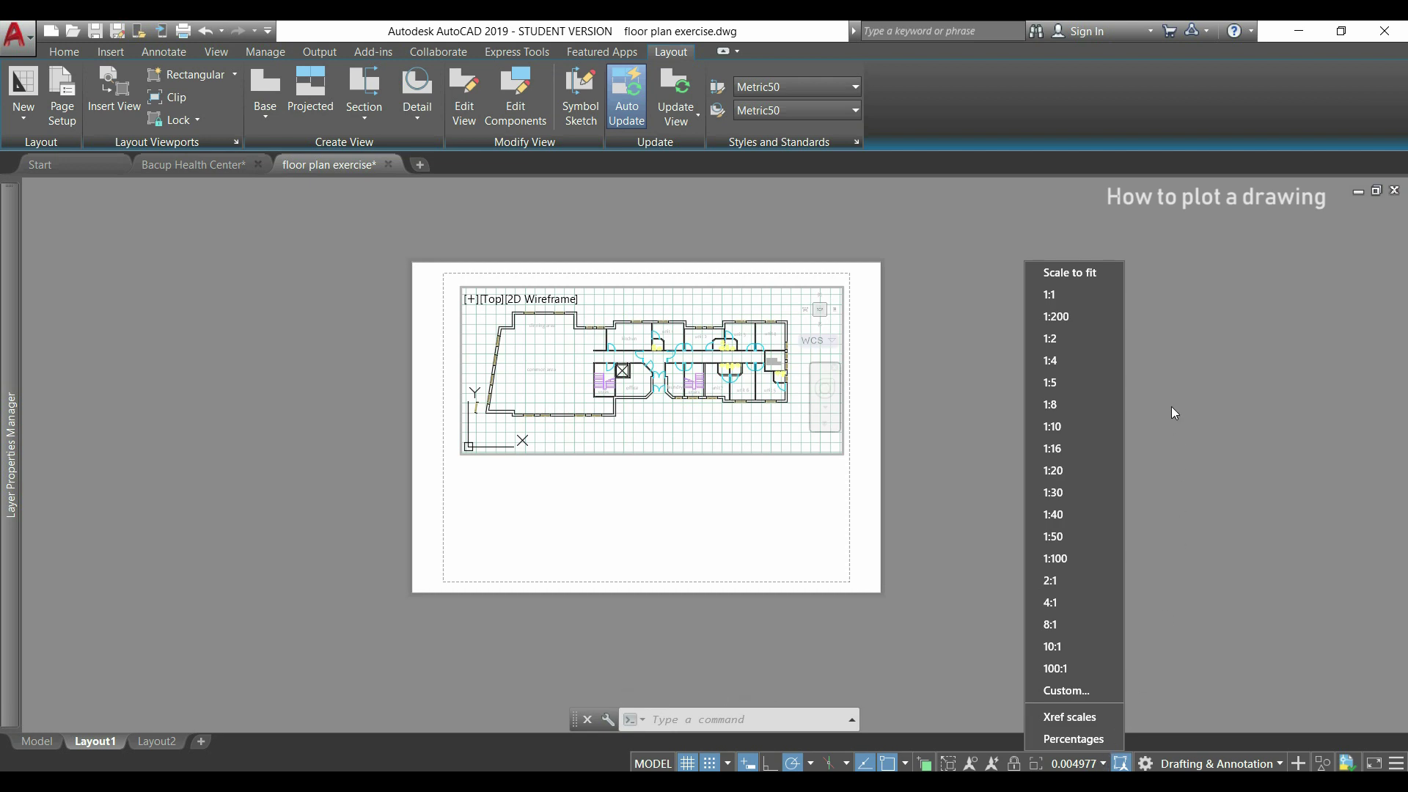
left_click(1089, 315)
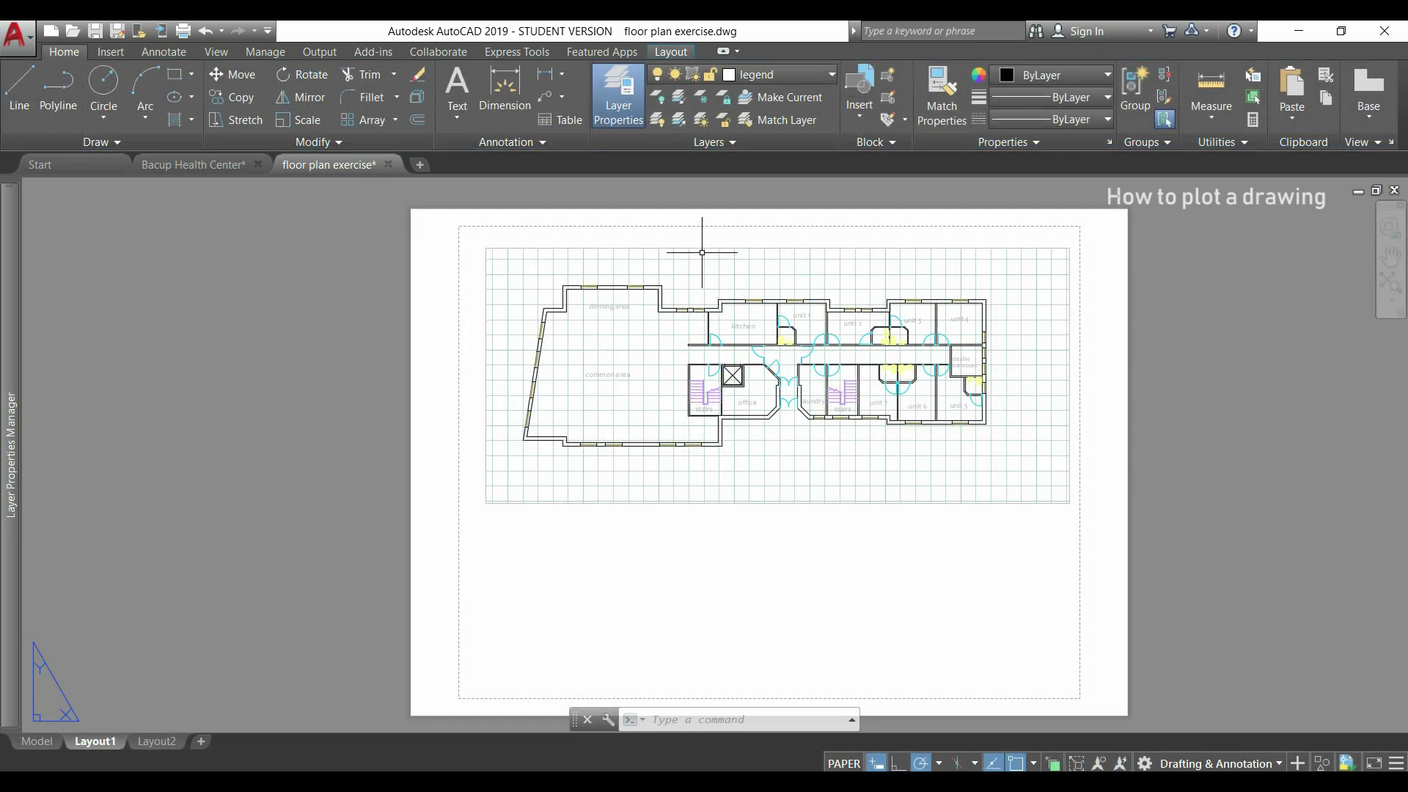
Draw a REC border from the sheet margin's top-left to lower-right corner
type("REC")
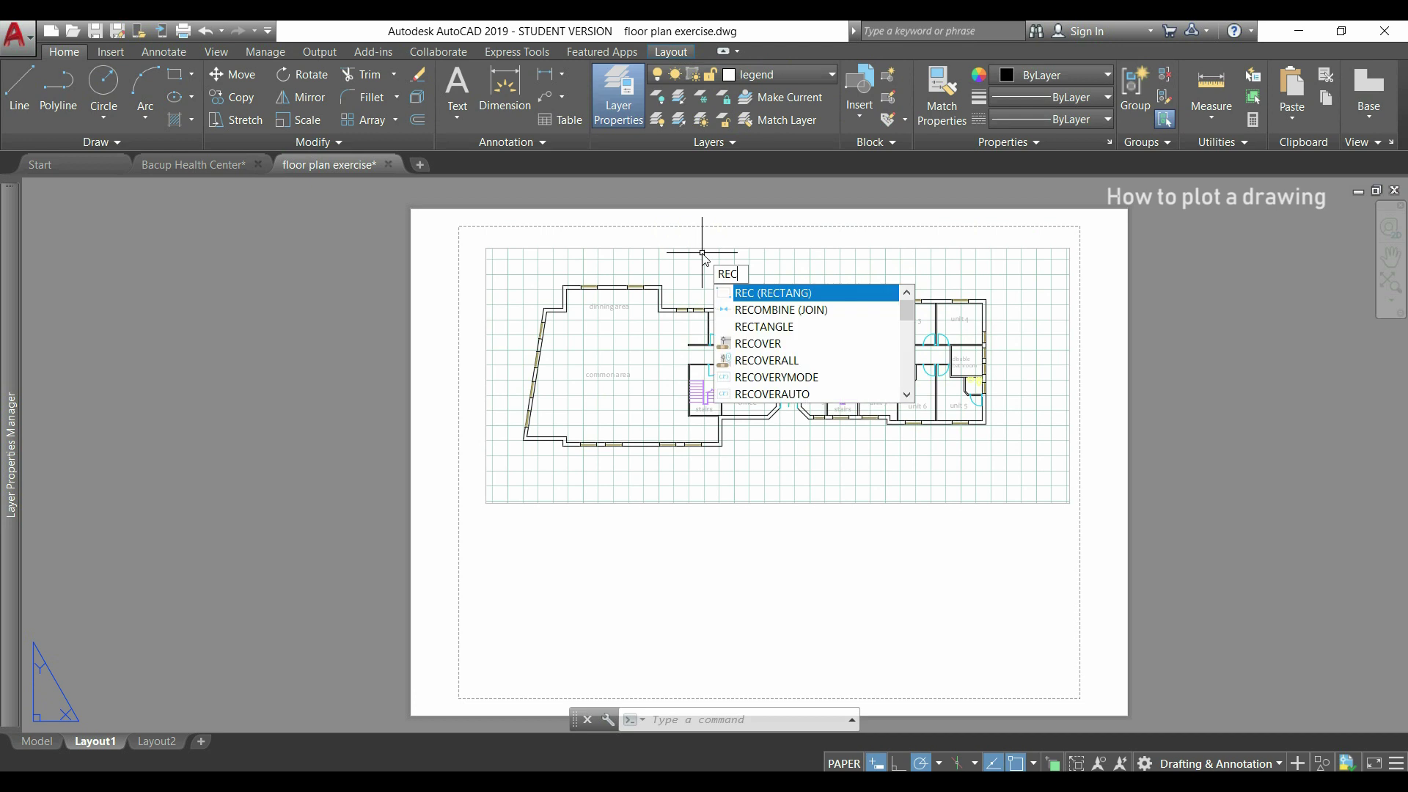
key("Return")
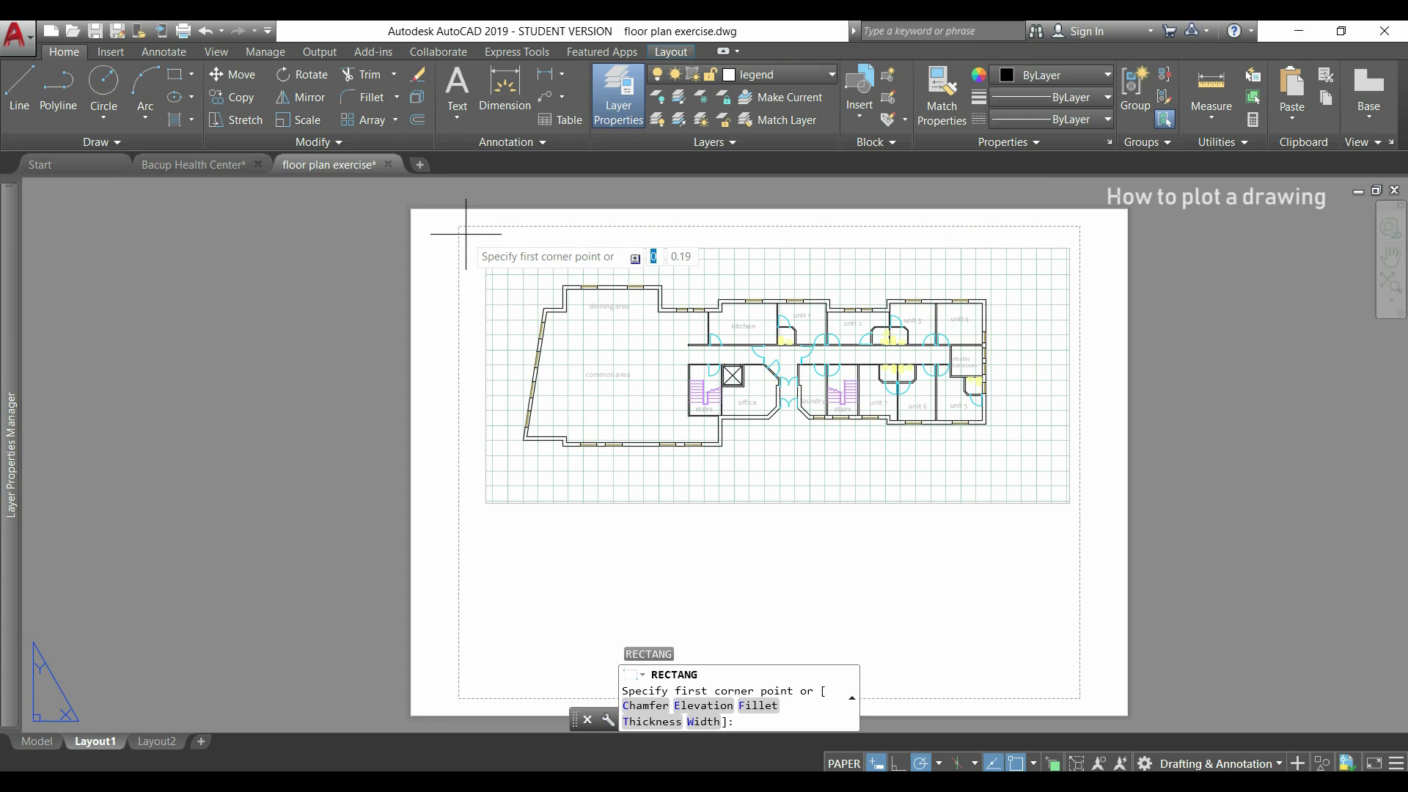
left_click(465, 233)
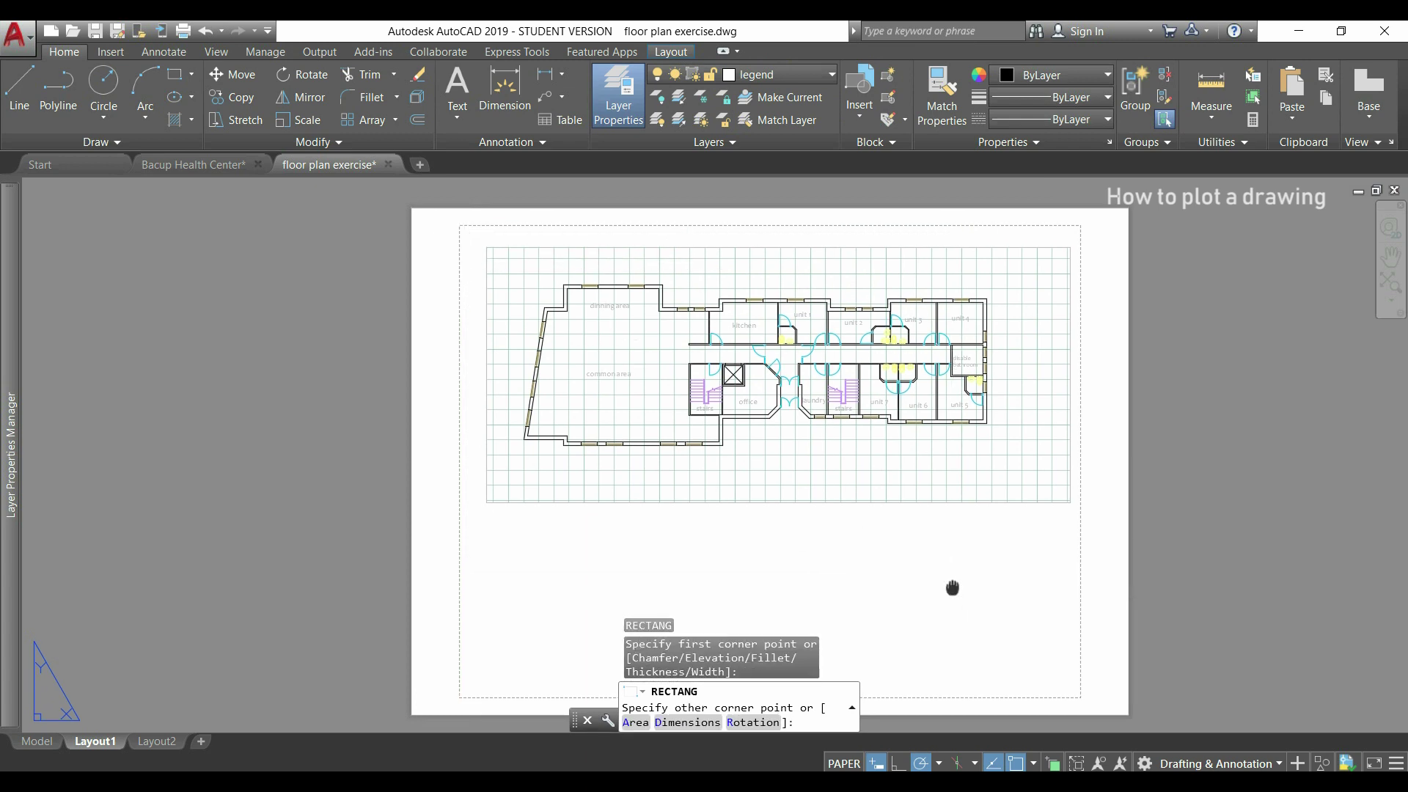
scroll(908, 525, "up", 5)
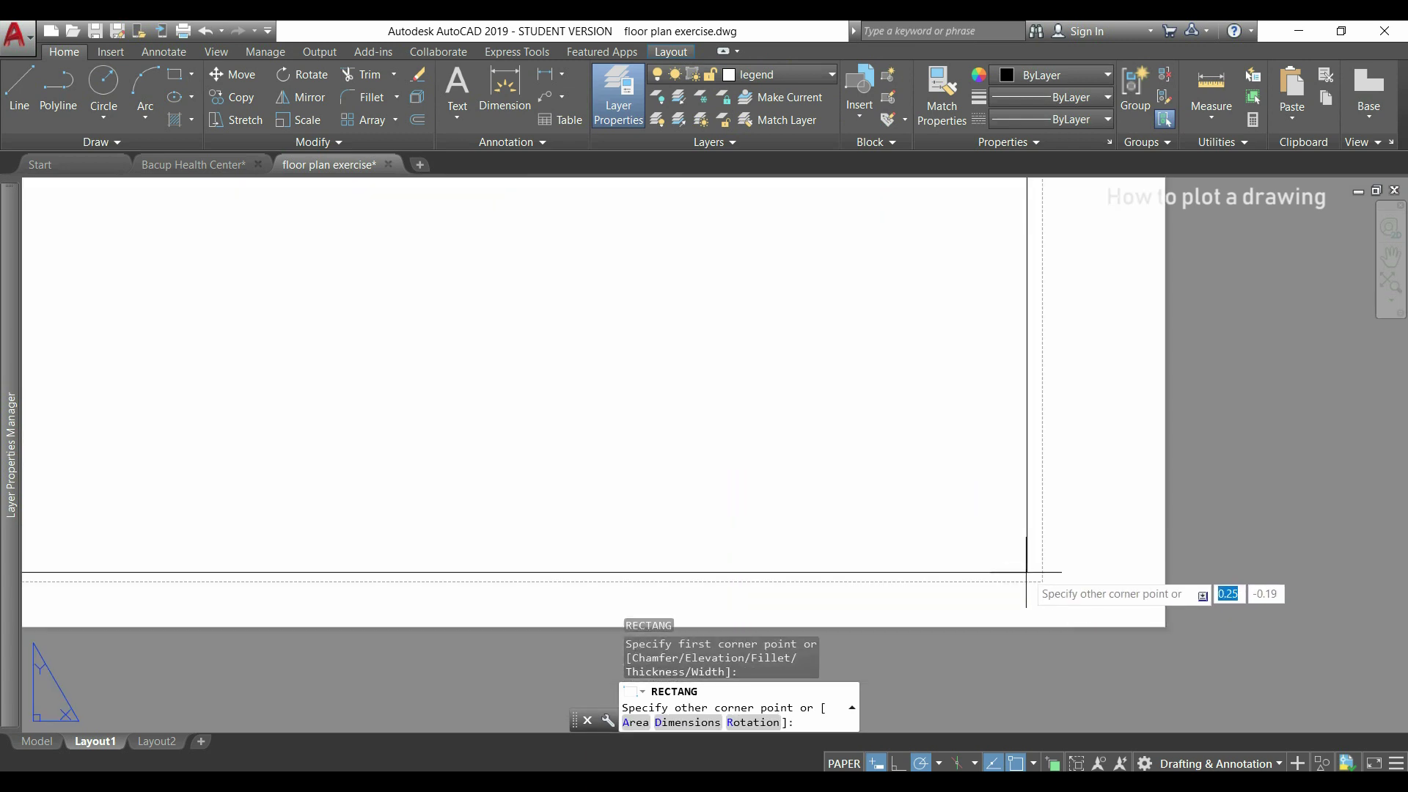
left_click(1026, 566)
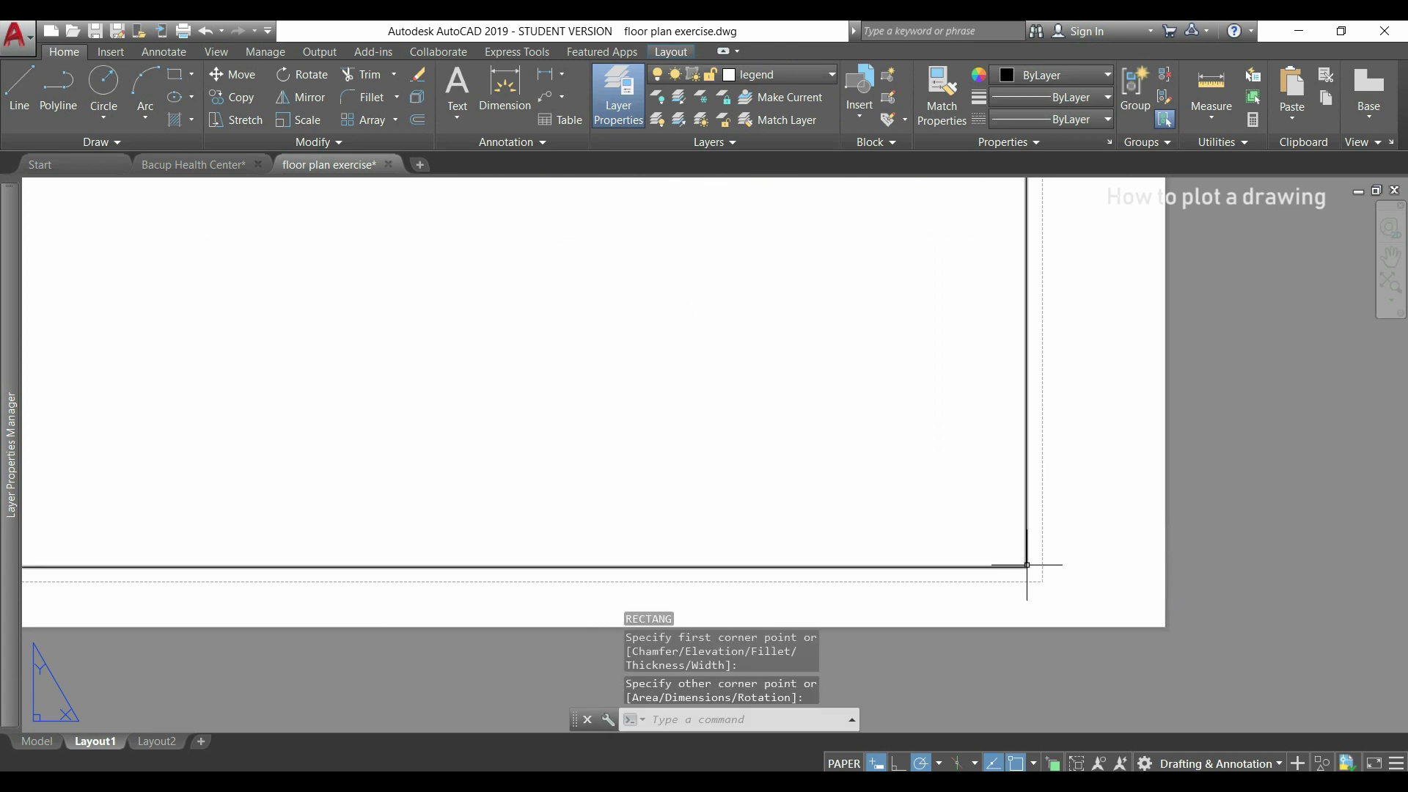
scroll(876, 488, "down", 1)
scroll(867, 446, "down", 3)
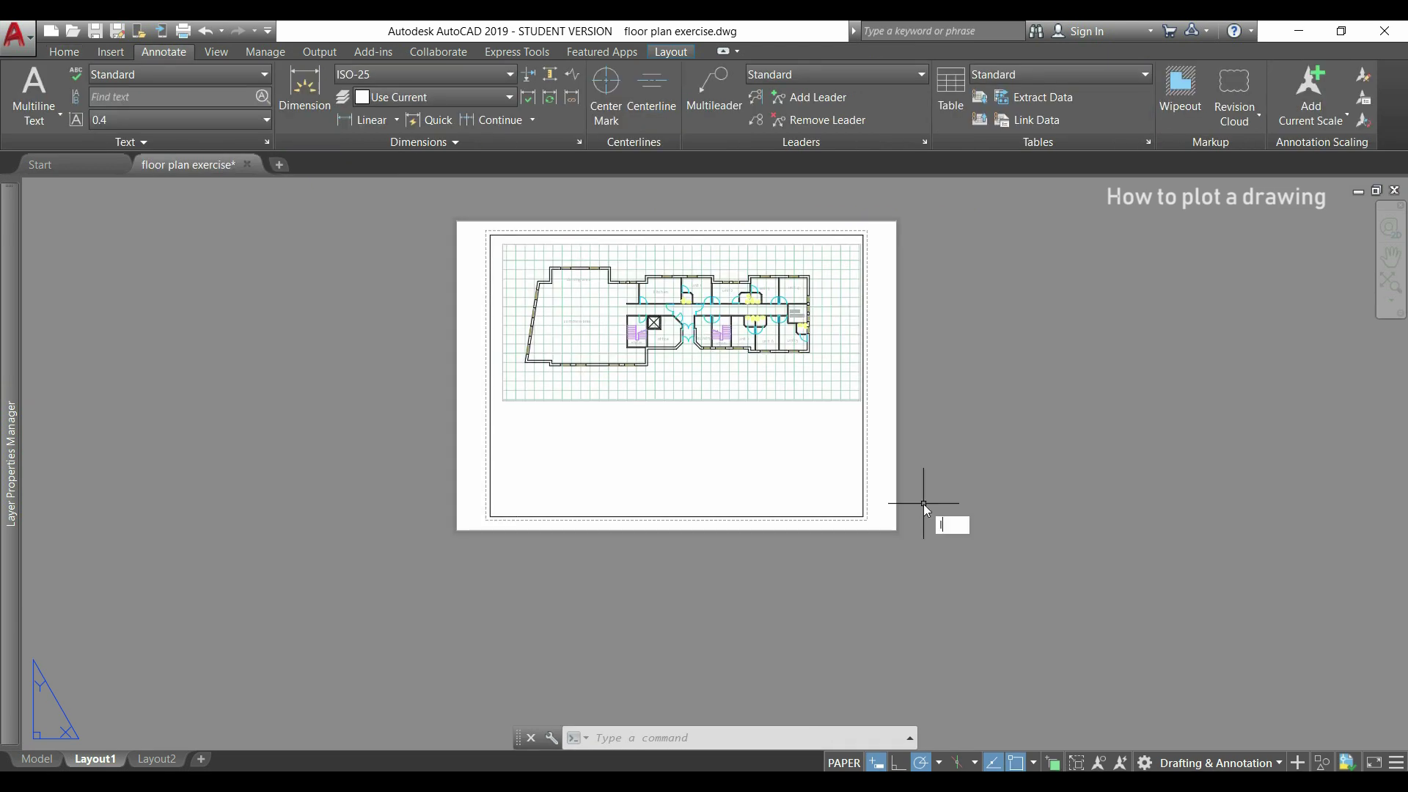
Start the LINE command with L
type("L")
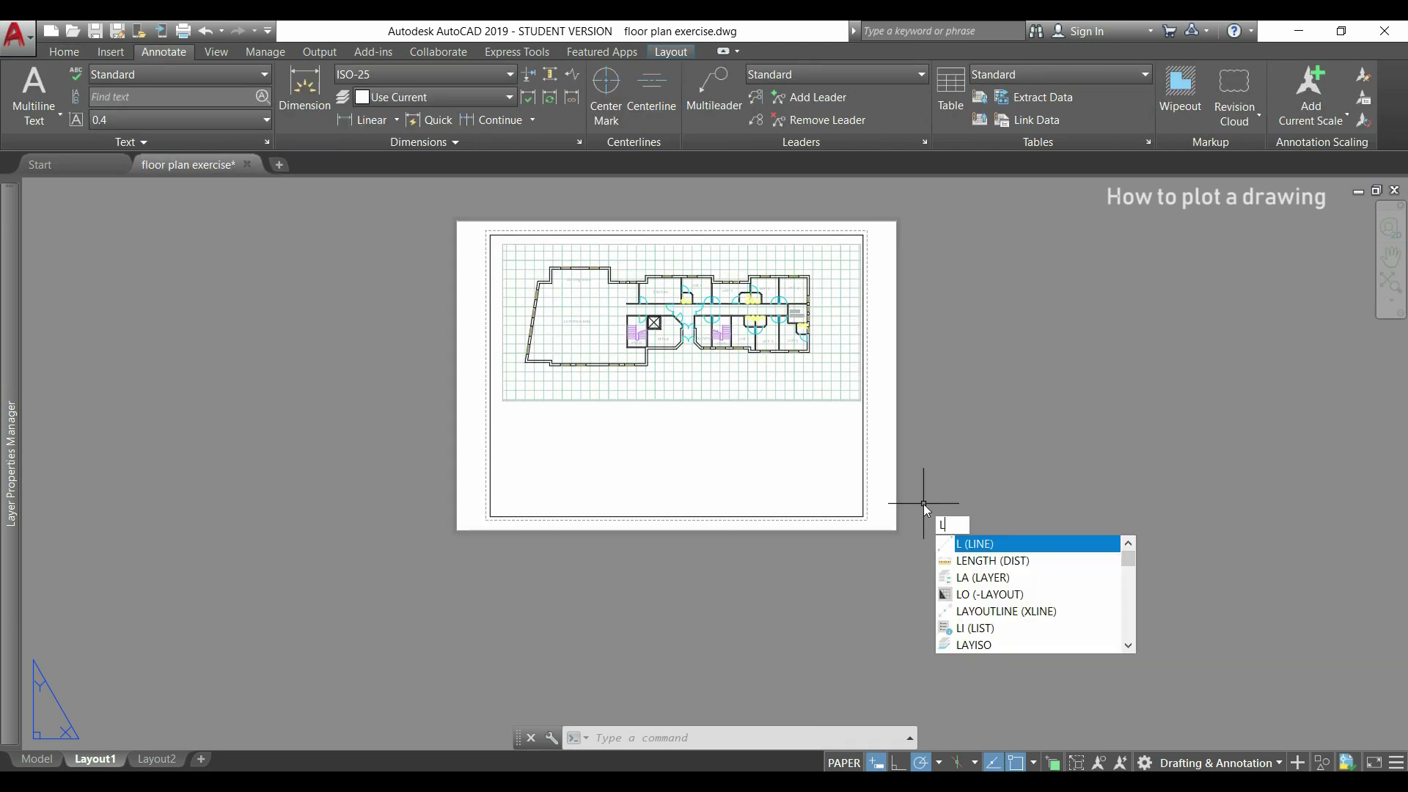
key("Return")
scroll(923, 503, "up", 4)
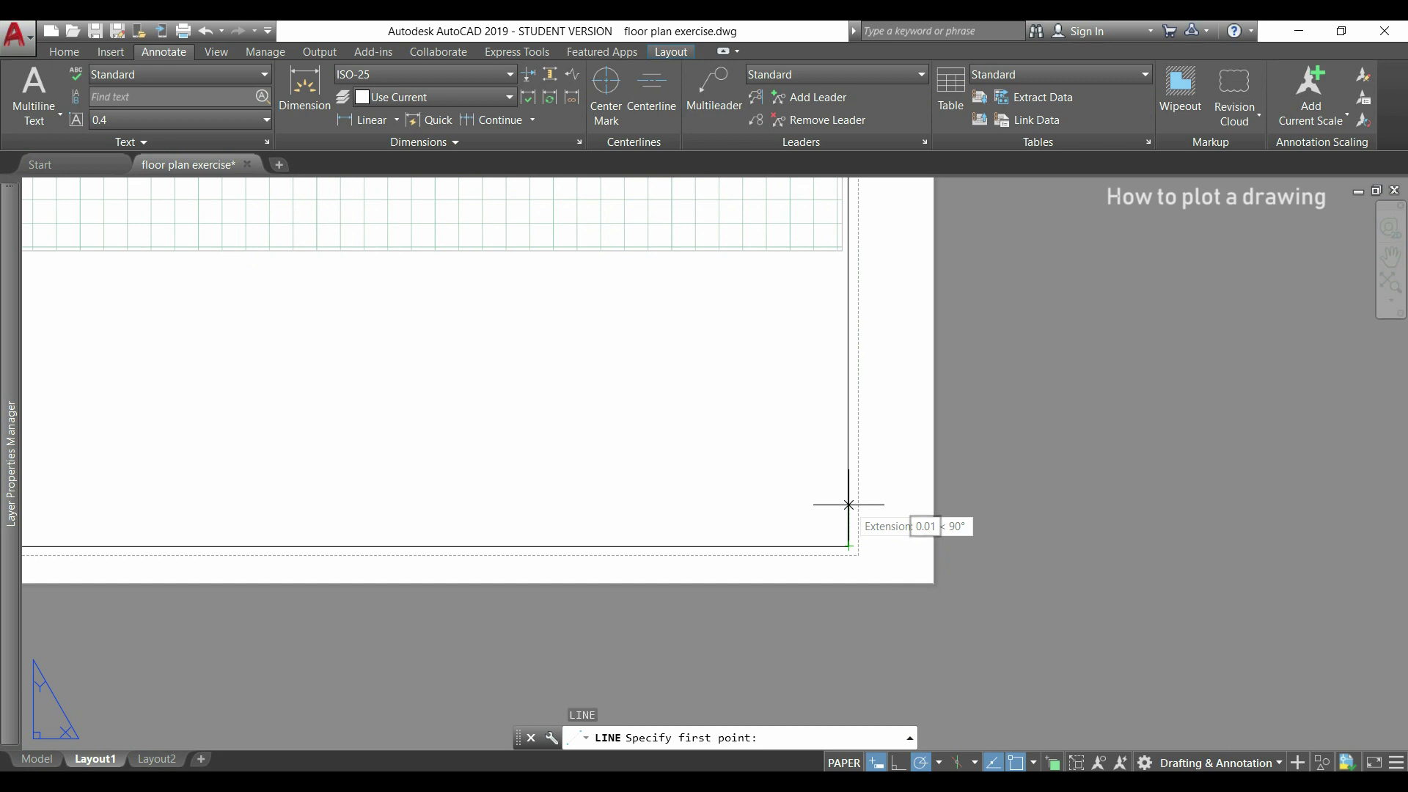
Set the drawing length precision to 0.000 via UNITS, then bring up the text style settings
key("Escape")
key("Escape")
type("units")
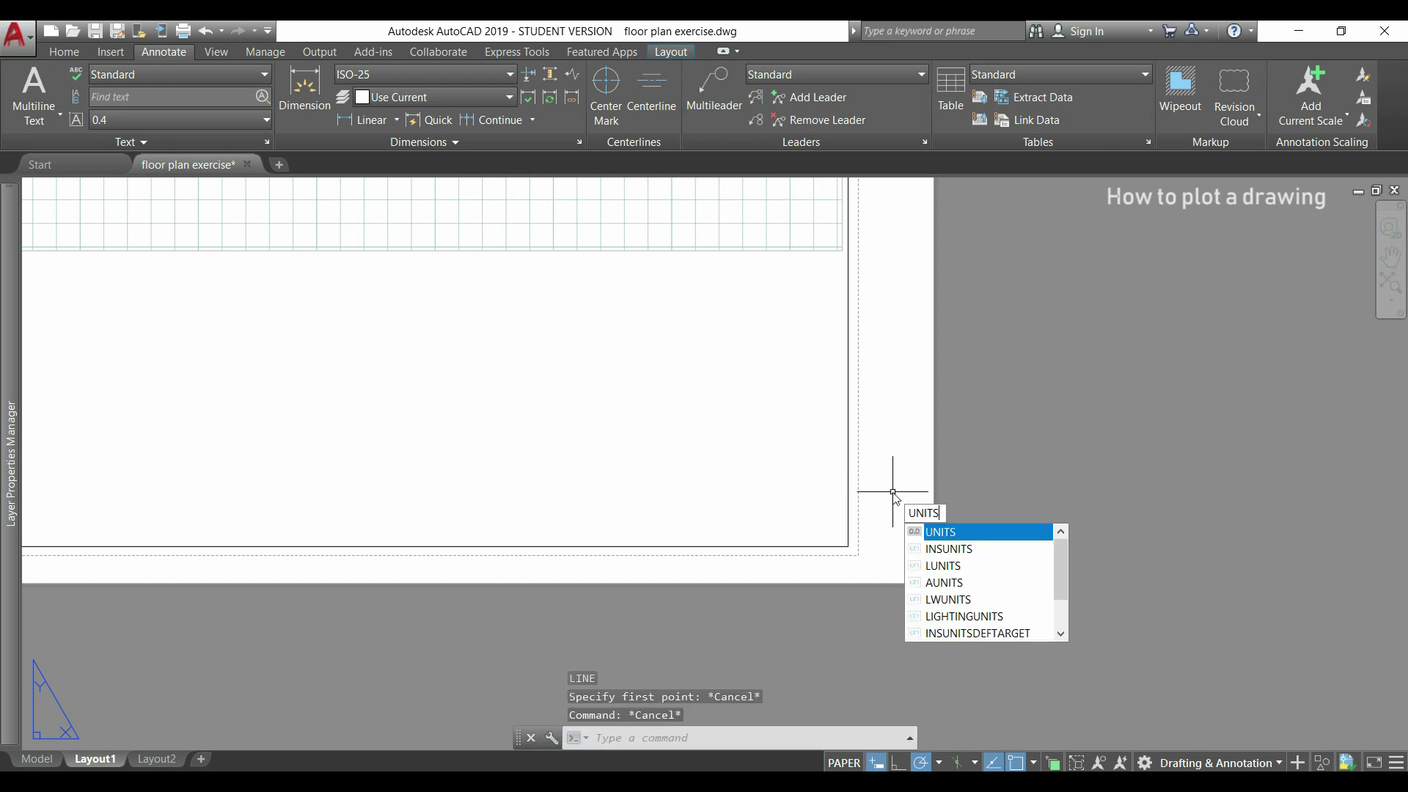
key("Return")
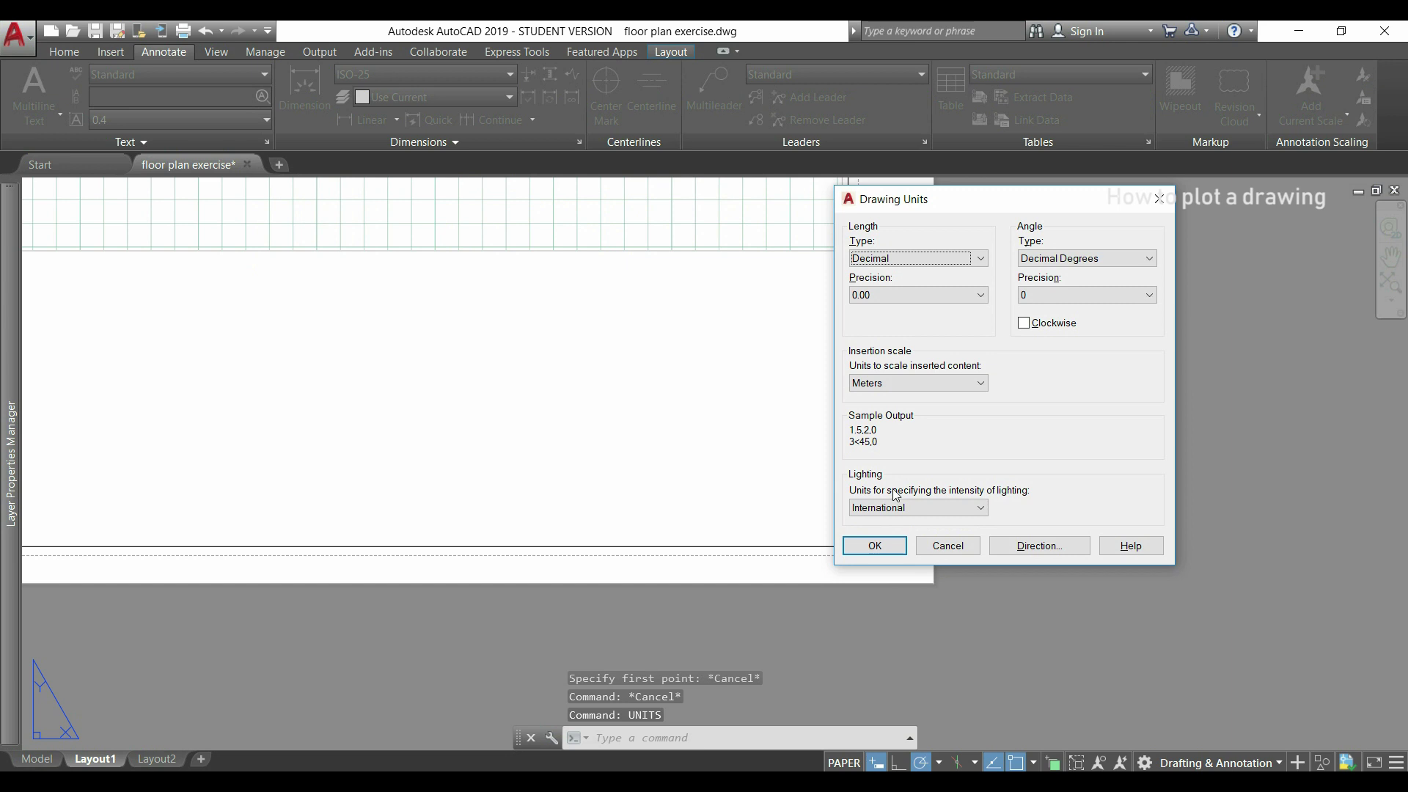
left_click(969, 297)
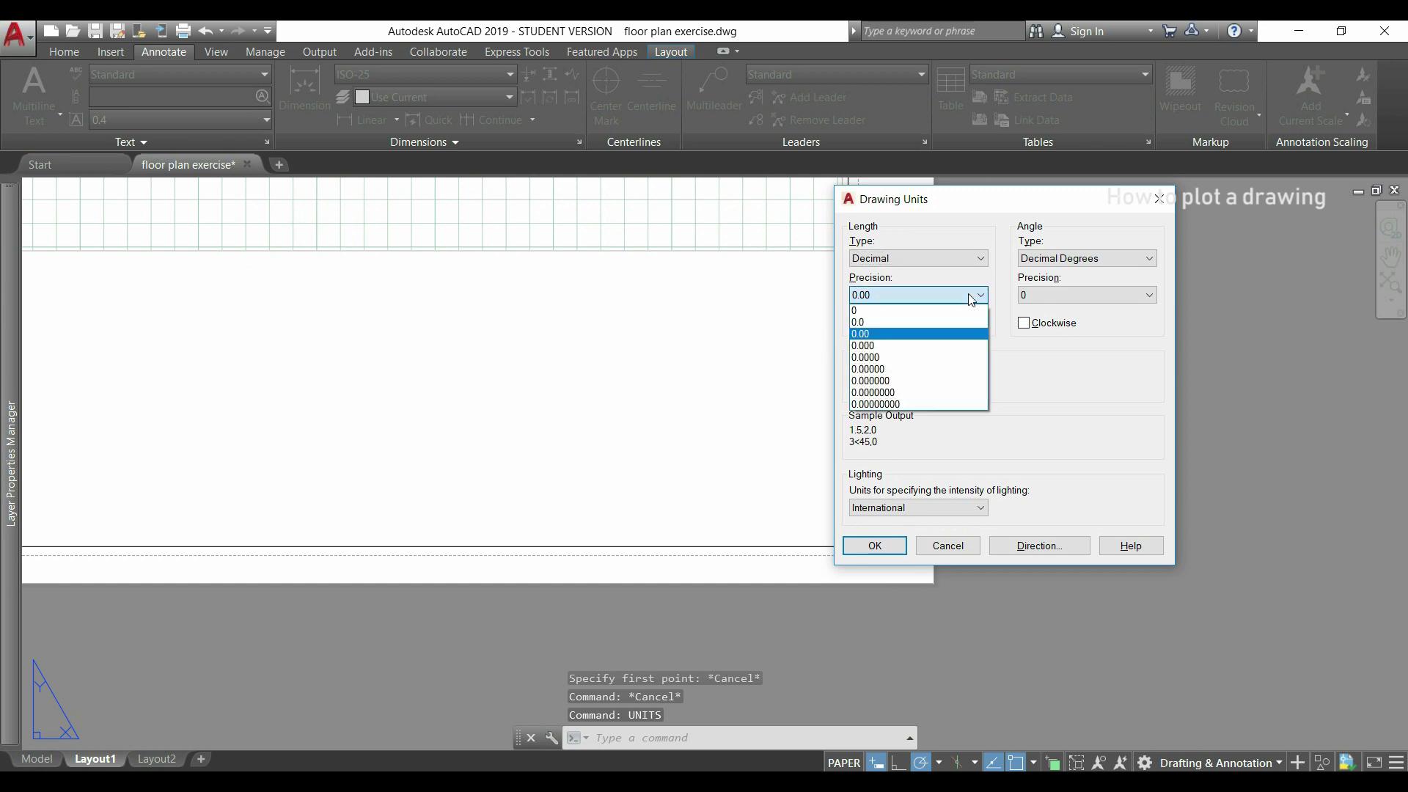
left_click(953, 345)
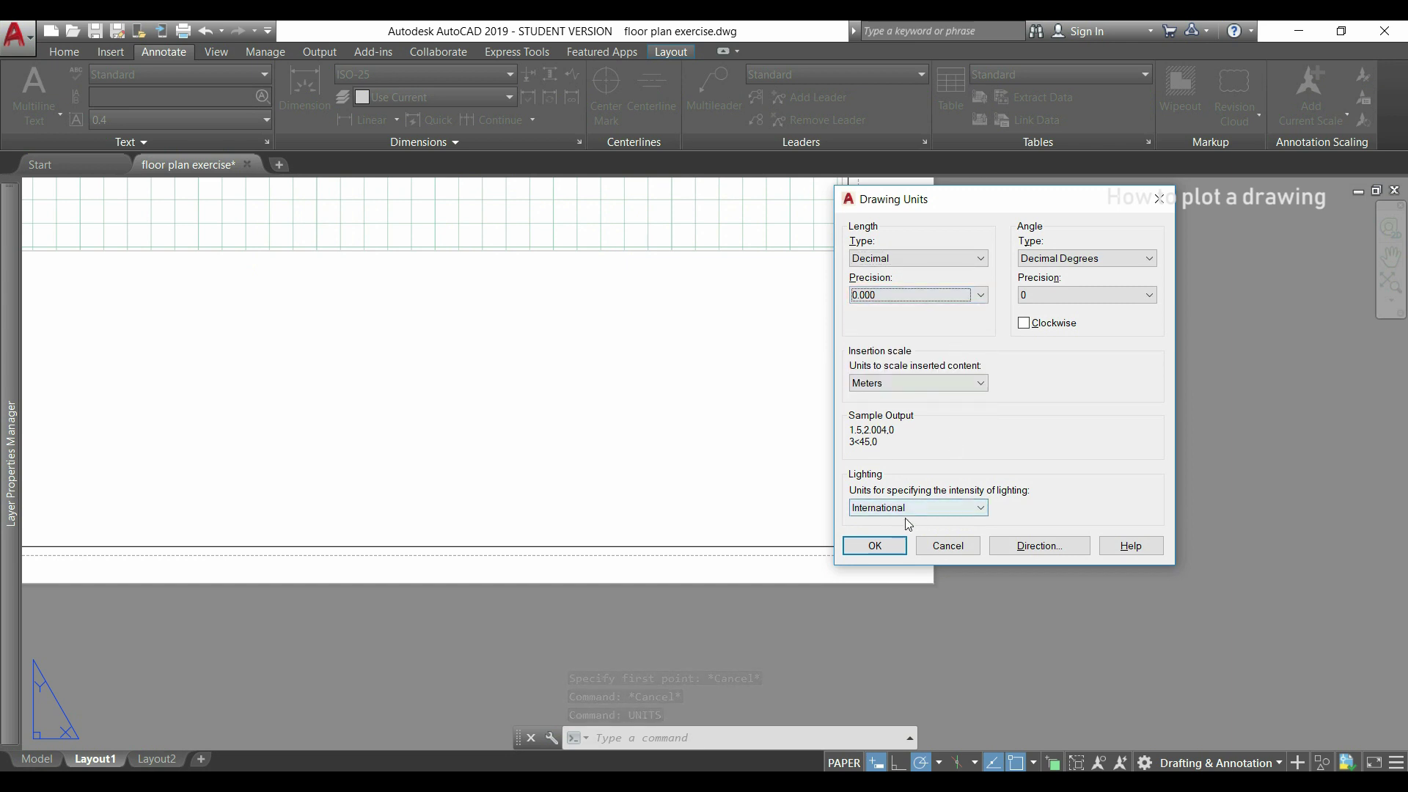
left_click(894, 546)
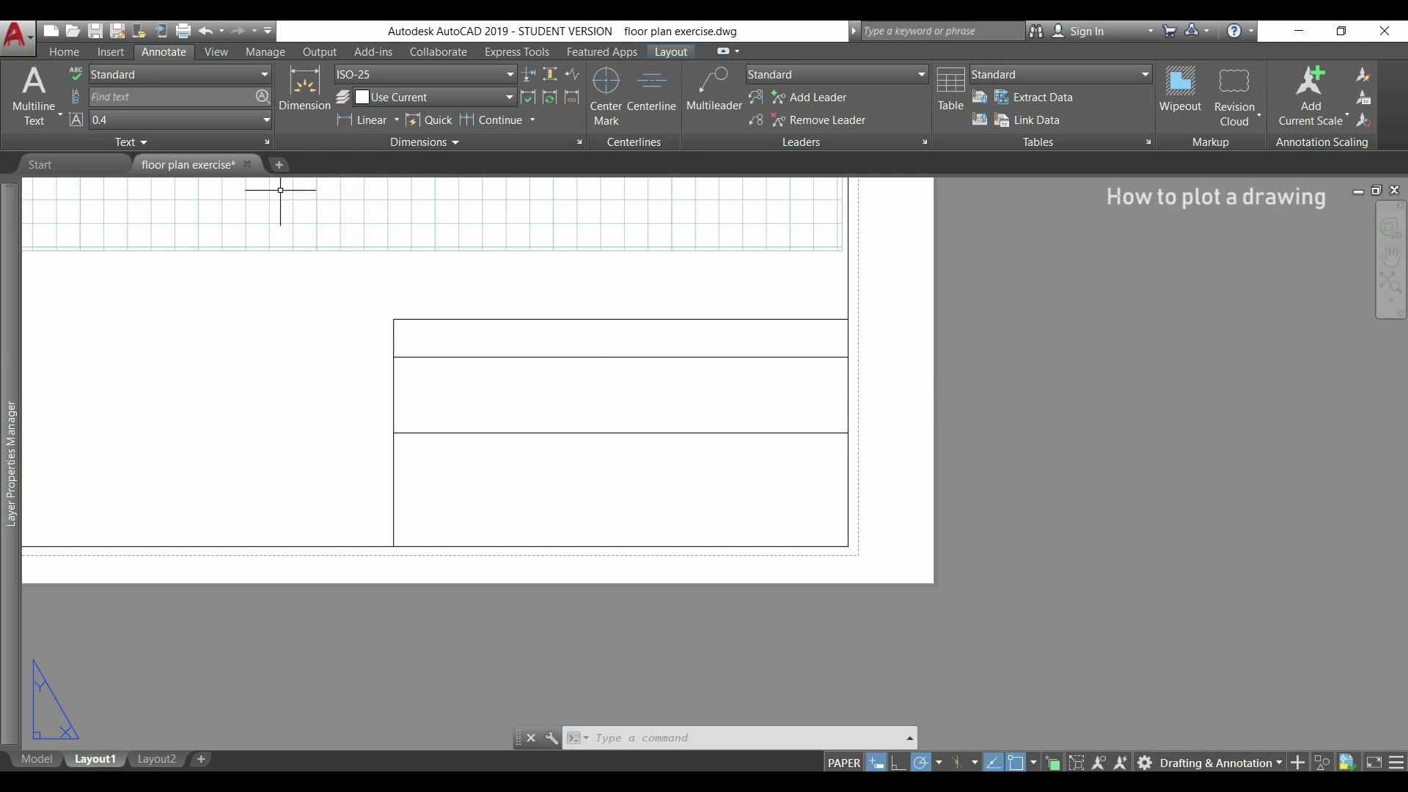
left_click(267, 142)
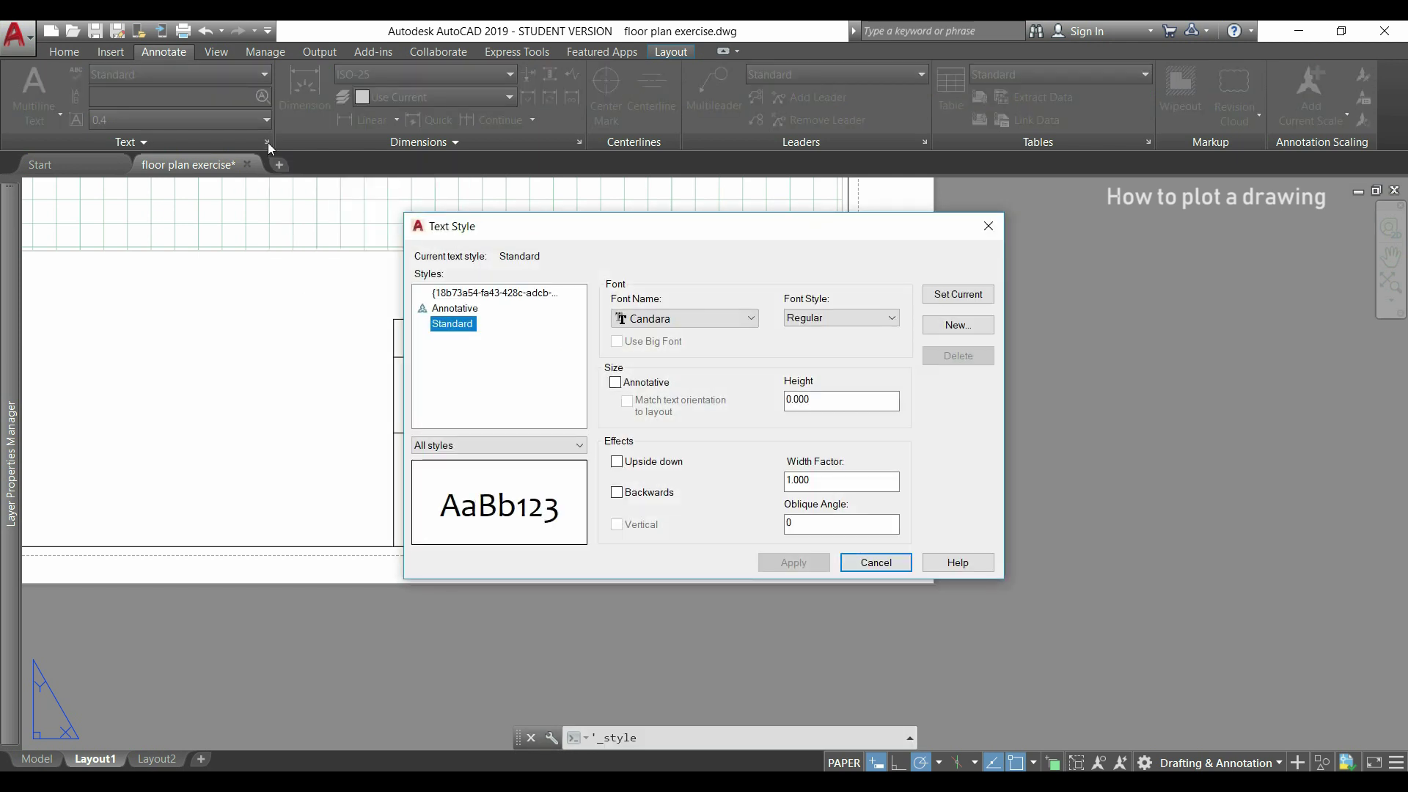
left_click(479, 357)
Create the annotative 'Legend big' text style in Arial with 0.004 paper text height and apply it
left_click(971, 326)
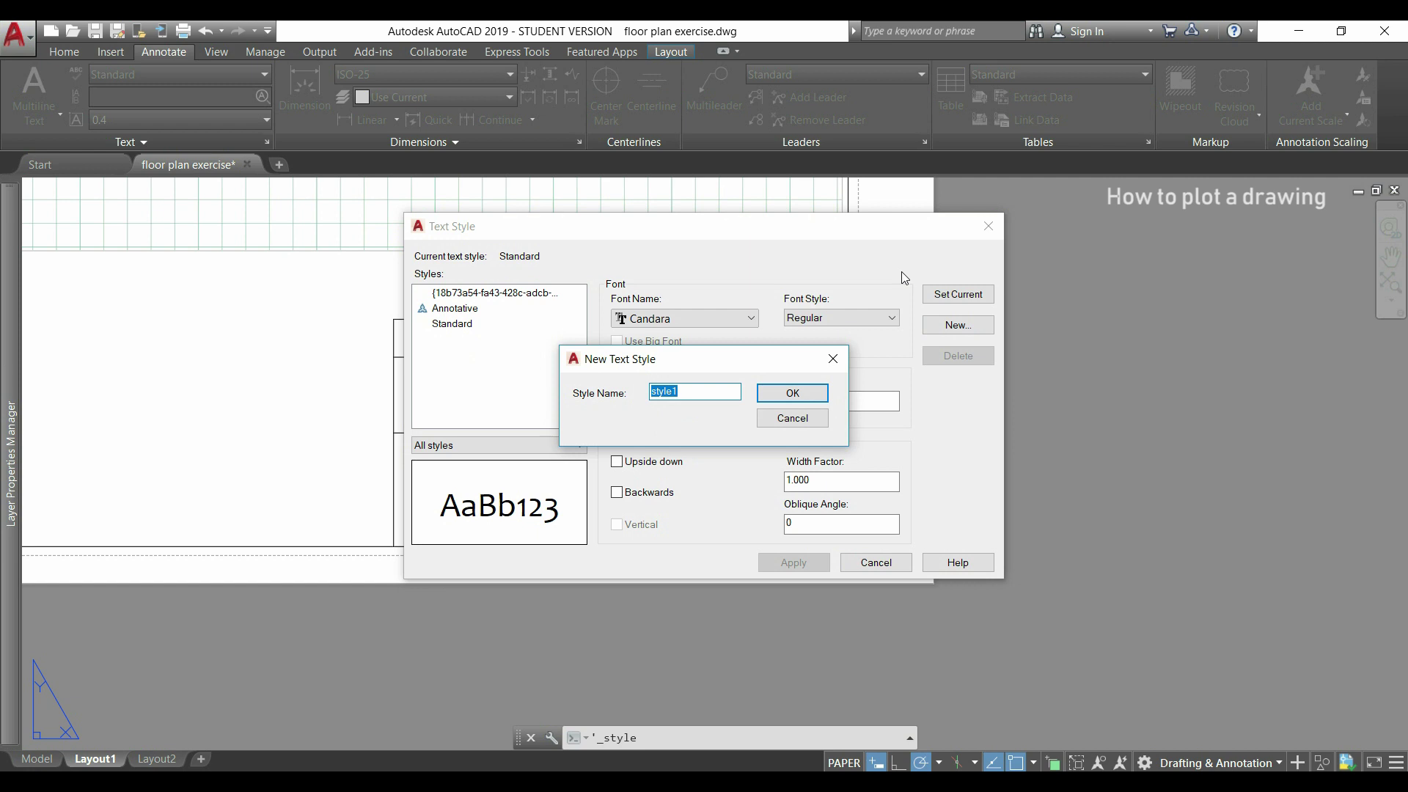
type("Legend big")
left_click(813, 395)
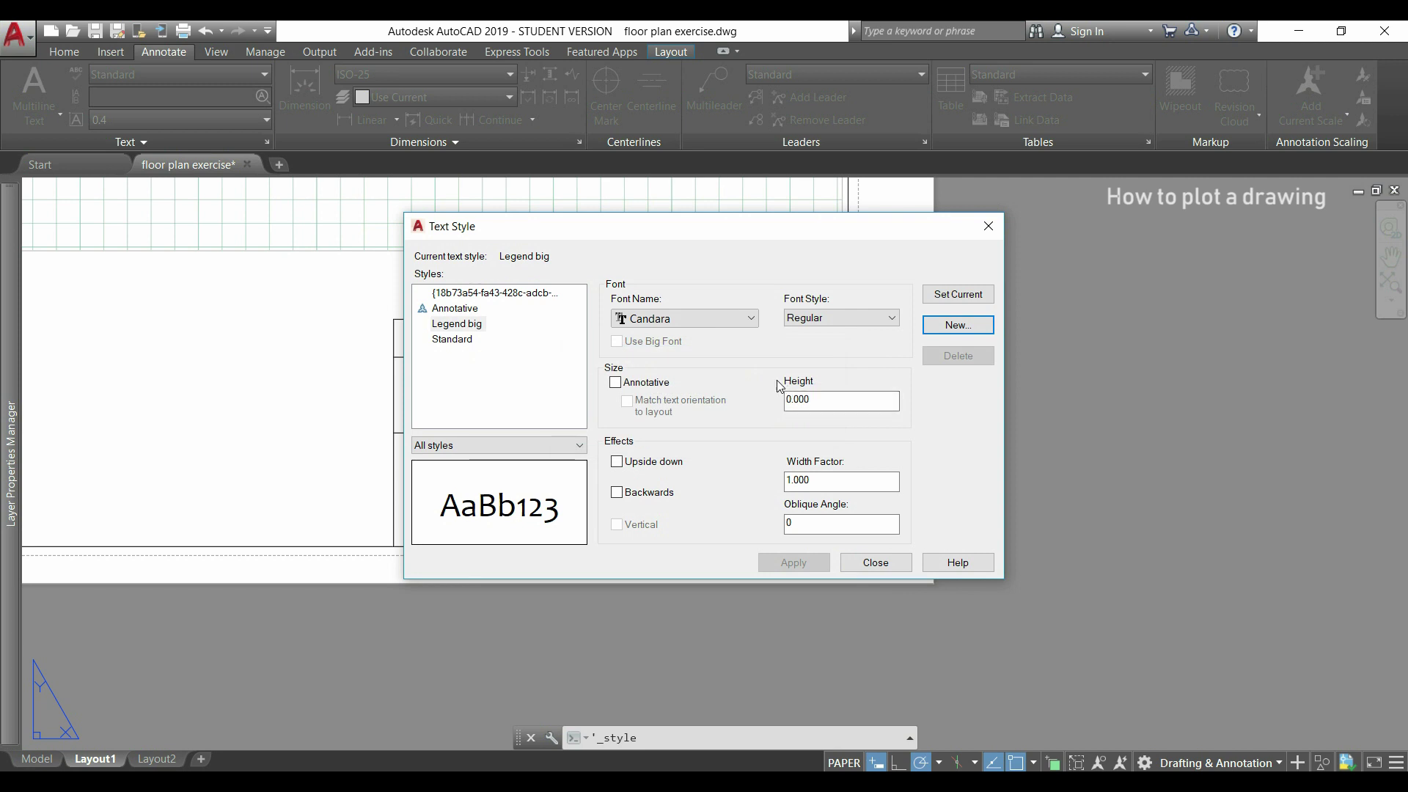
left_click(616, 383)
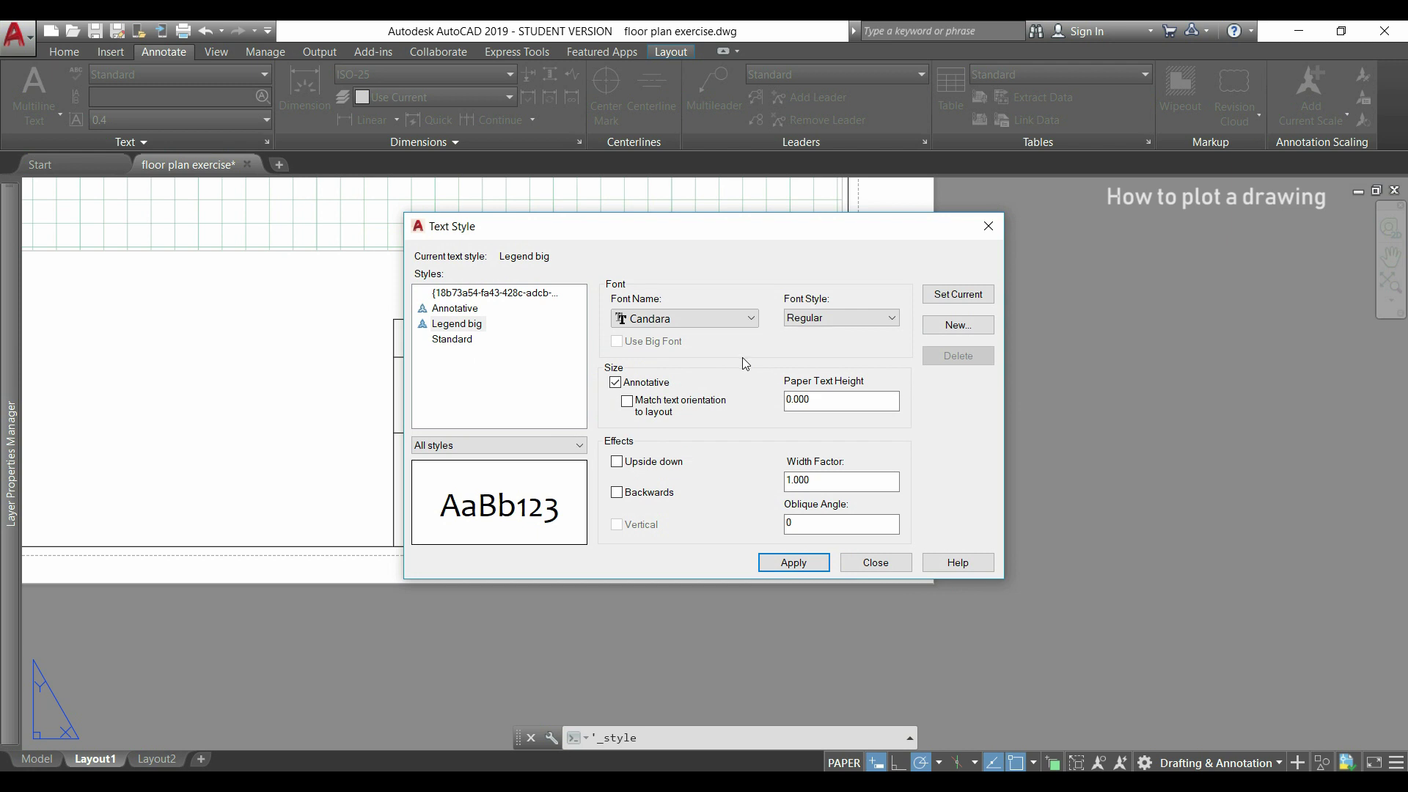
left_click(822, 402)
left_click(750, 319)
left_click(776, 346)
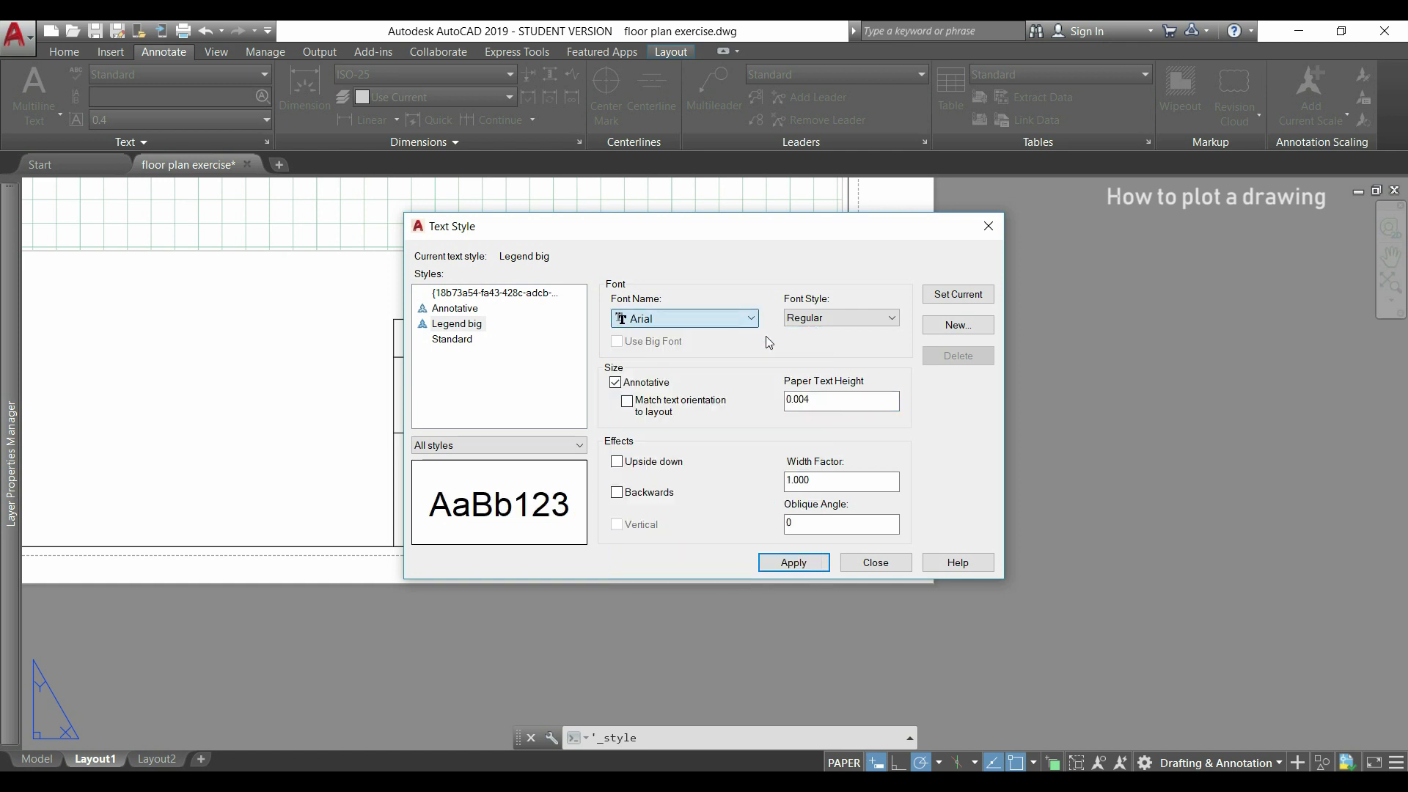
left_click(792, 563)
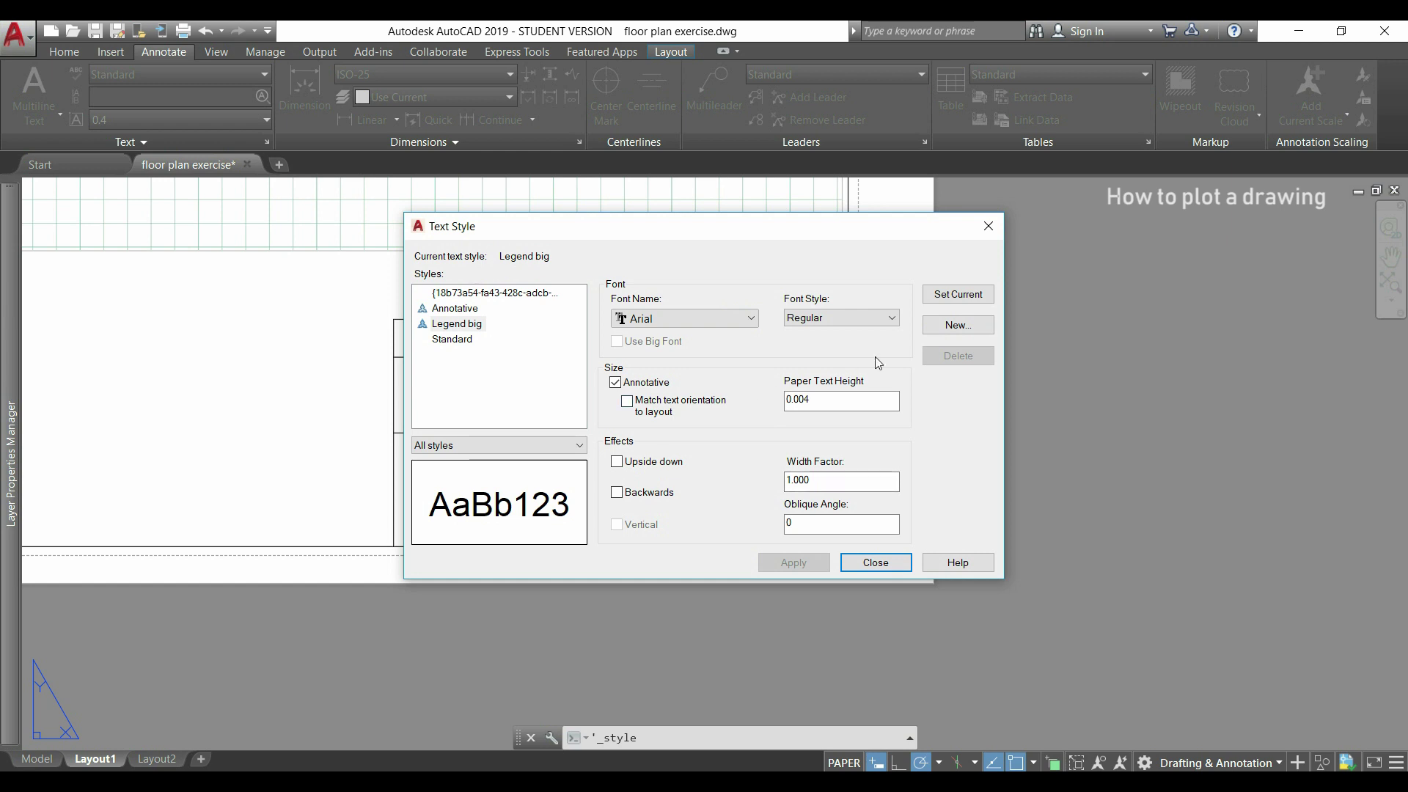
Add the 'legend small' style with 0.002 paper text height, apply it and close the dialog
left_click(952, 325)
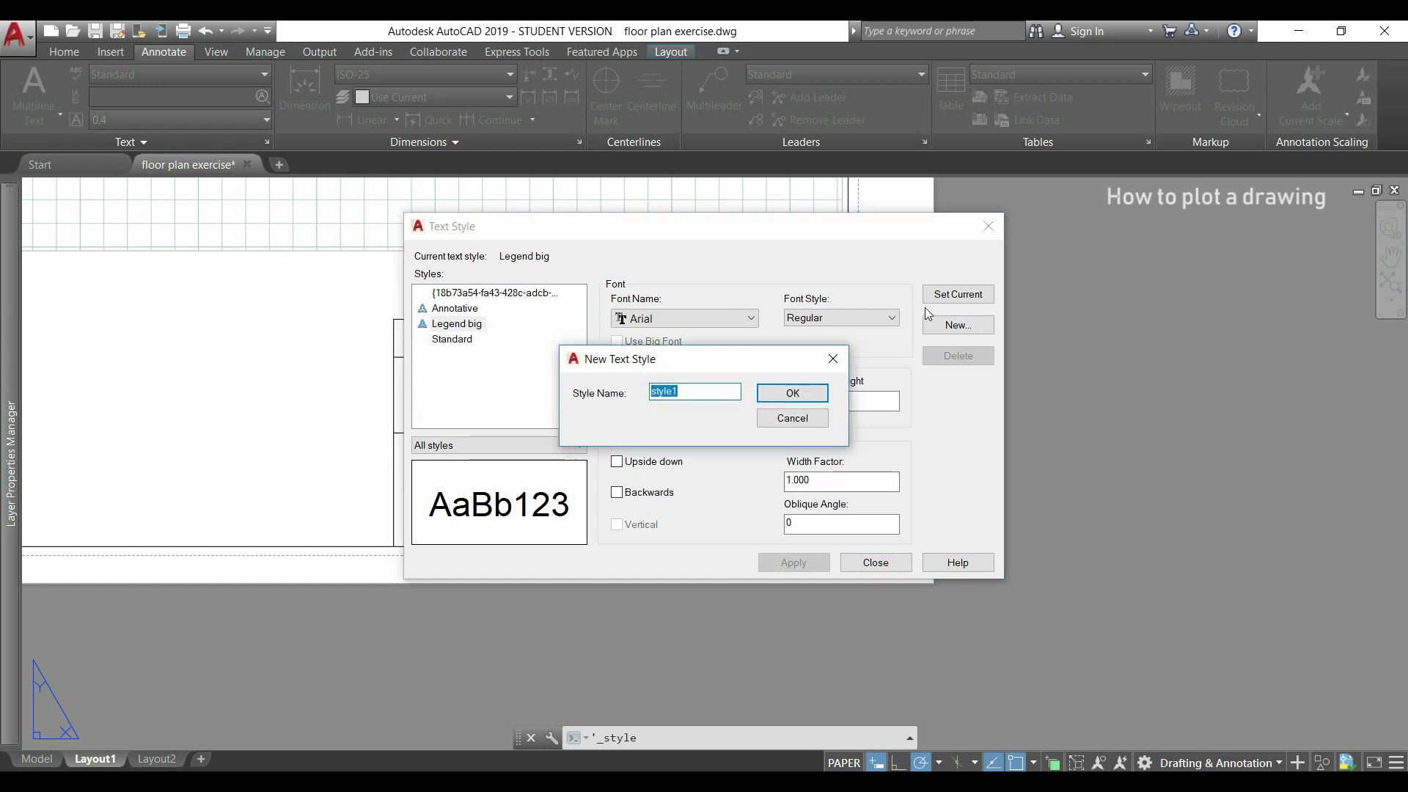
key("BackSpace")
type("legend small")
left_click(819, 394)
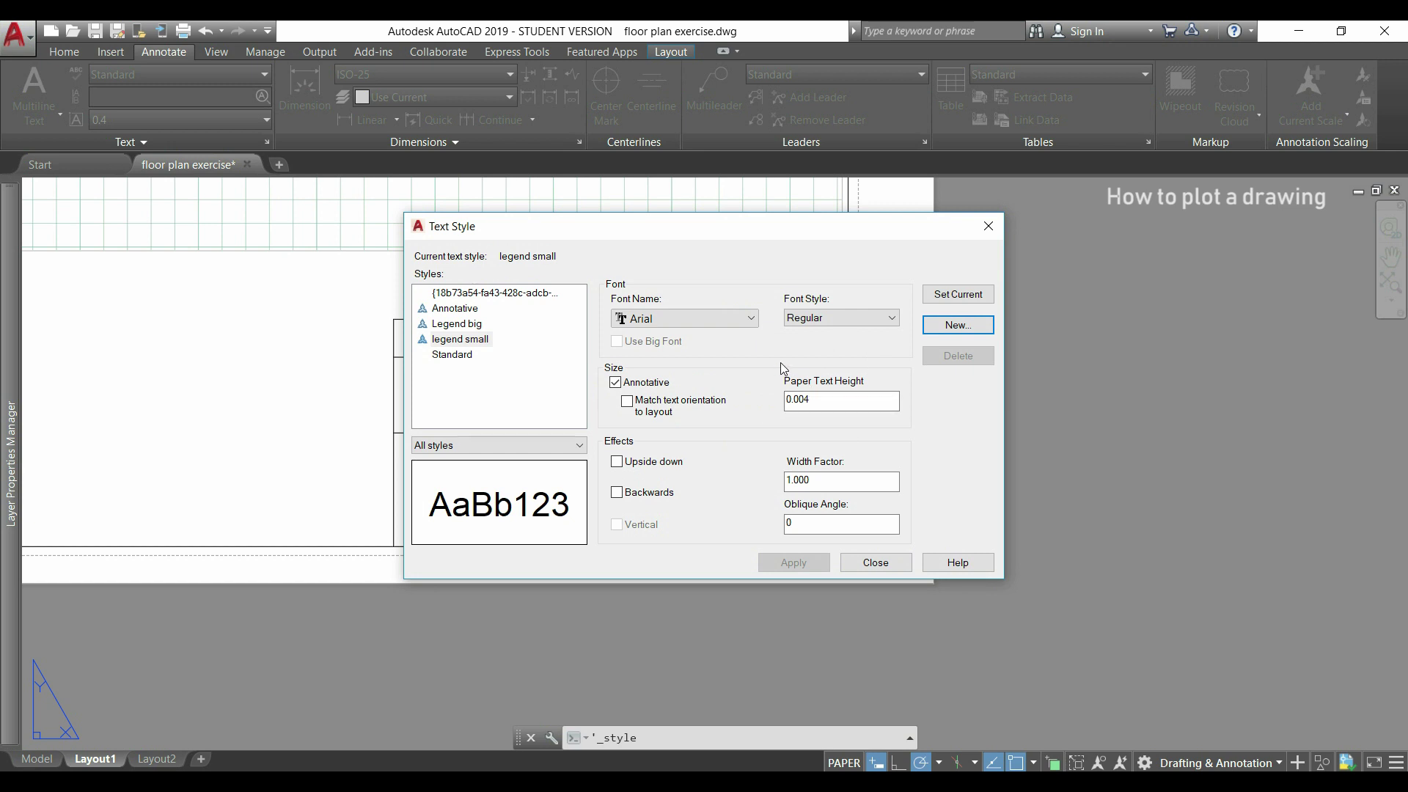
left_click(825, 401)
key("BackSpace")
type("2")
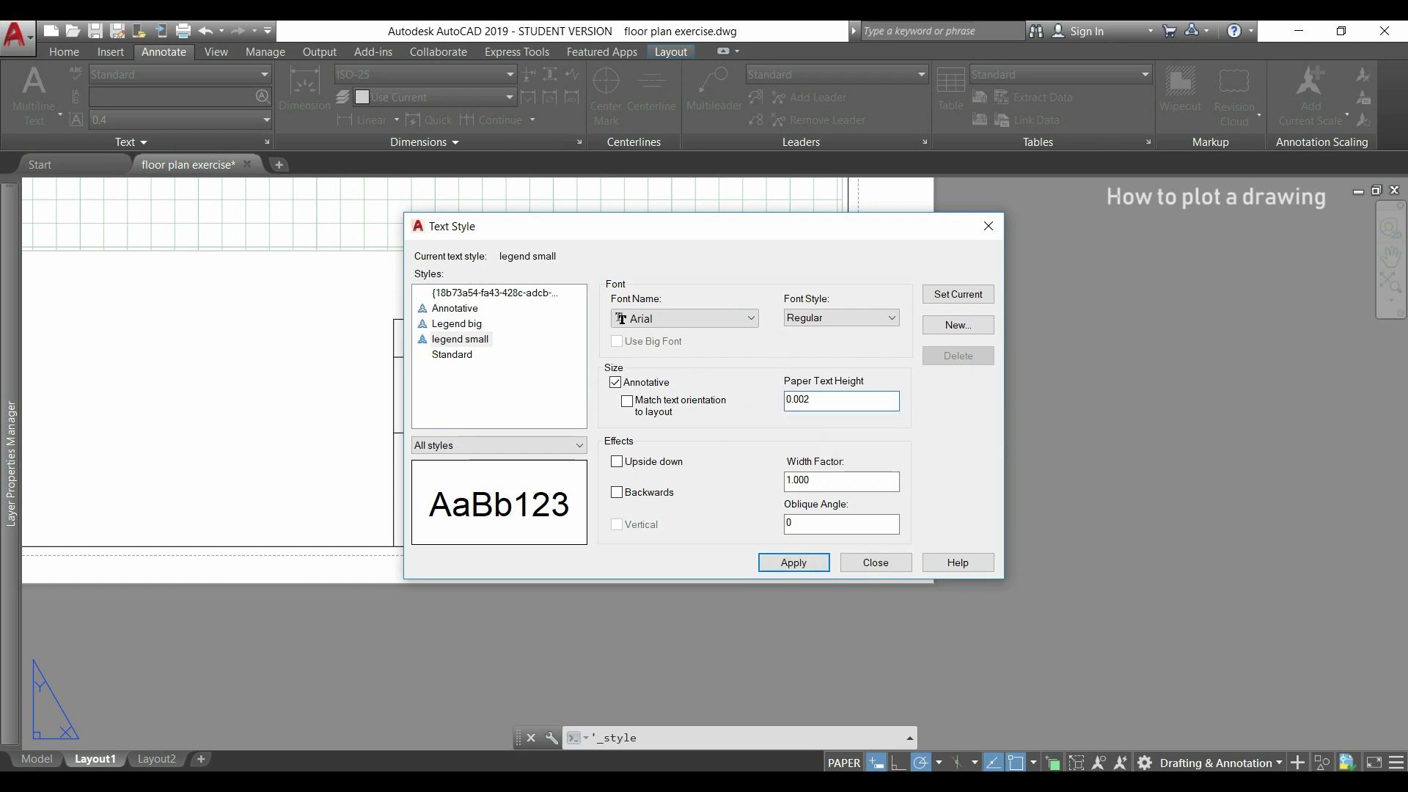
left_click(766, 563)
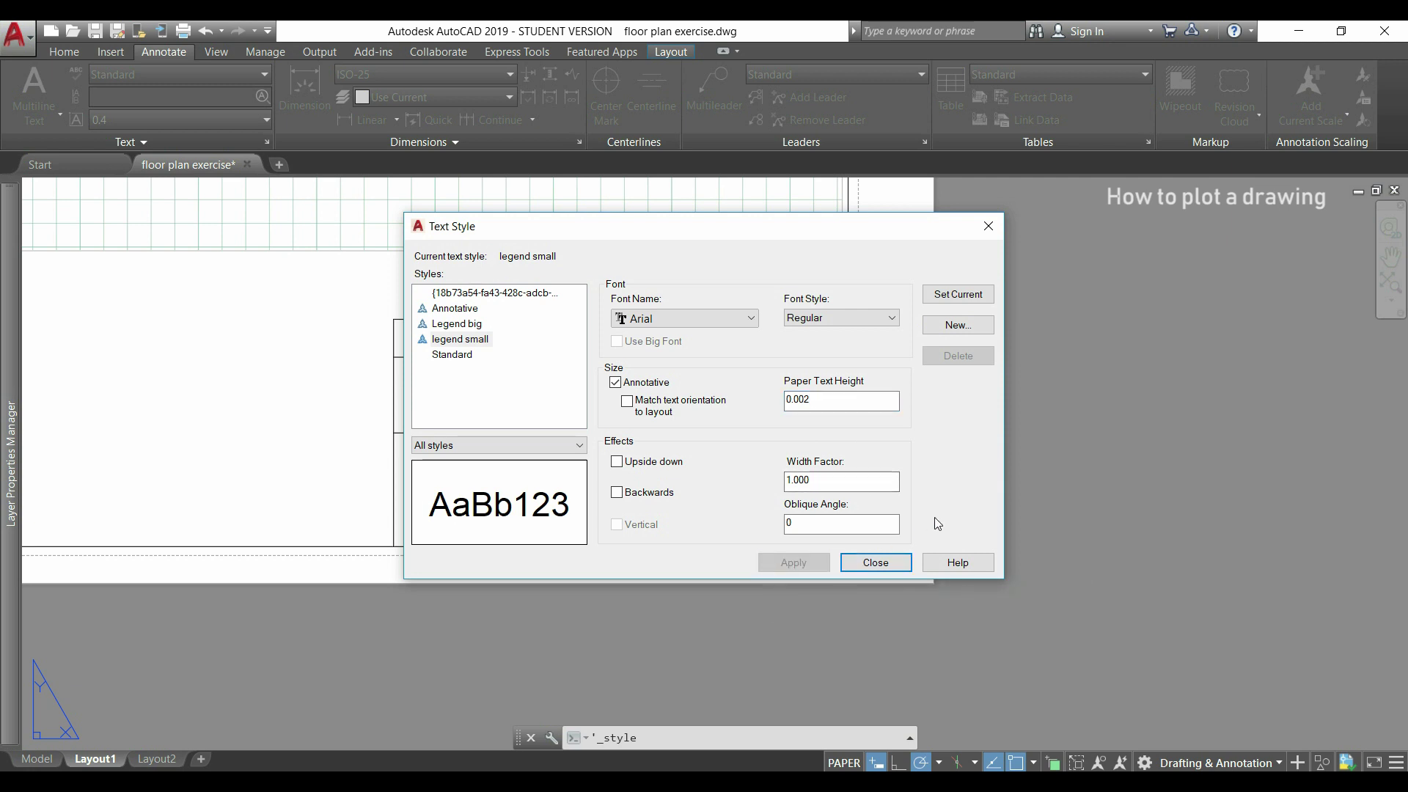
left_click(882, 562)
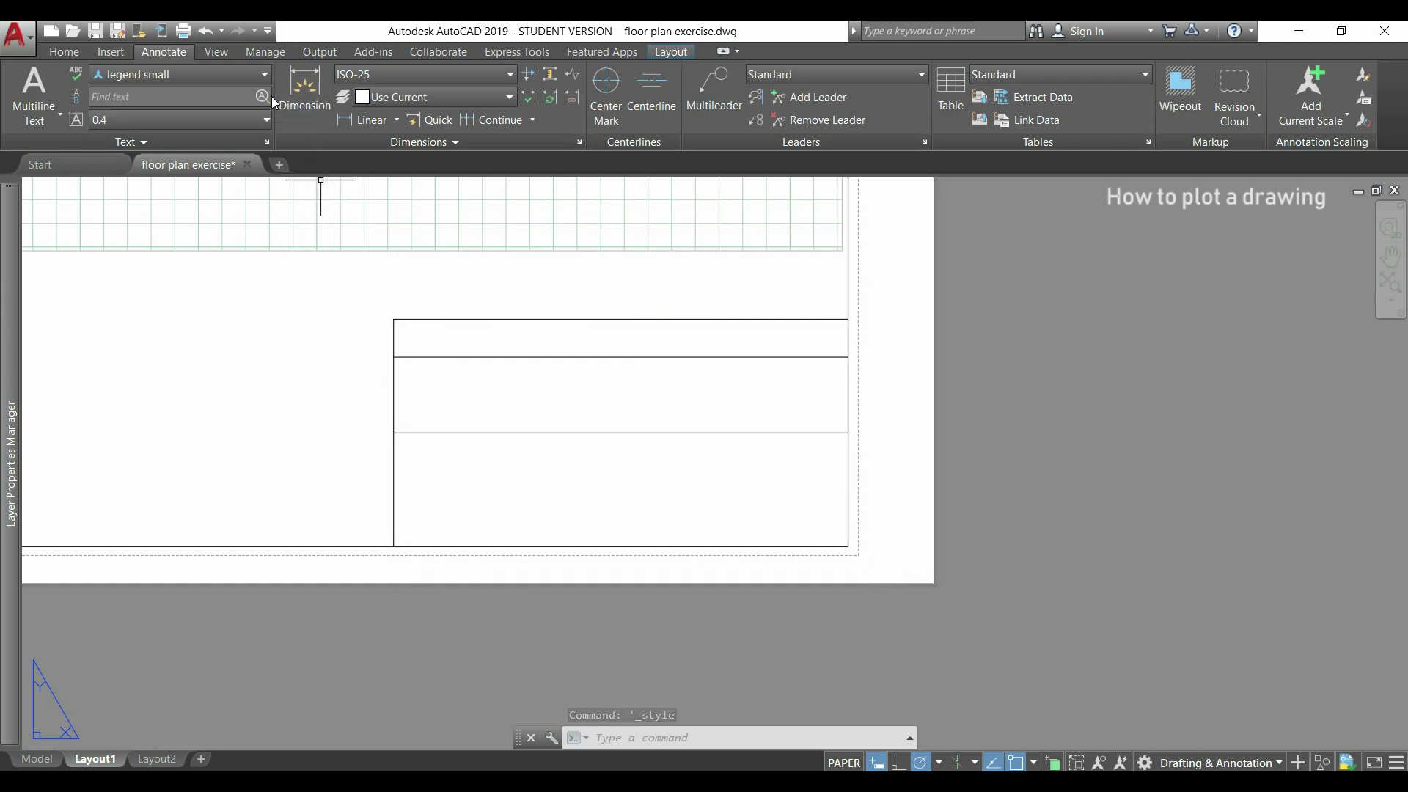
Make Legend big the current text style
left_click(264, 76)
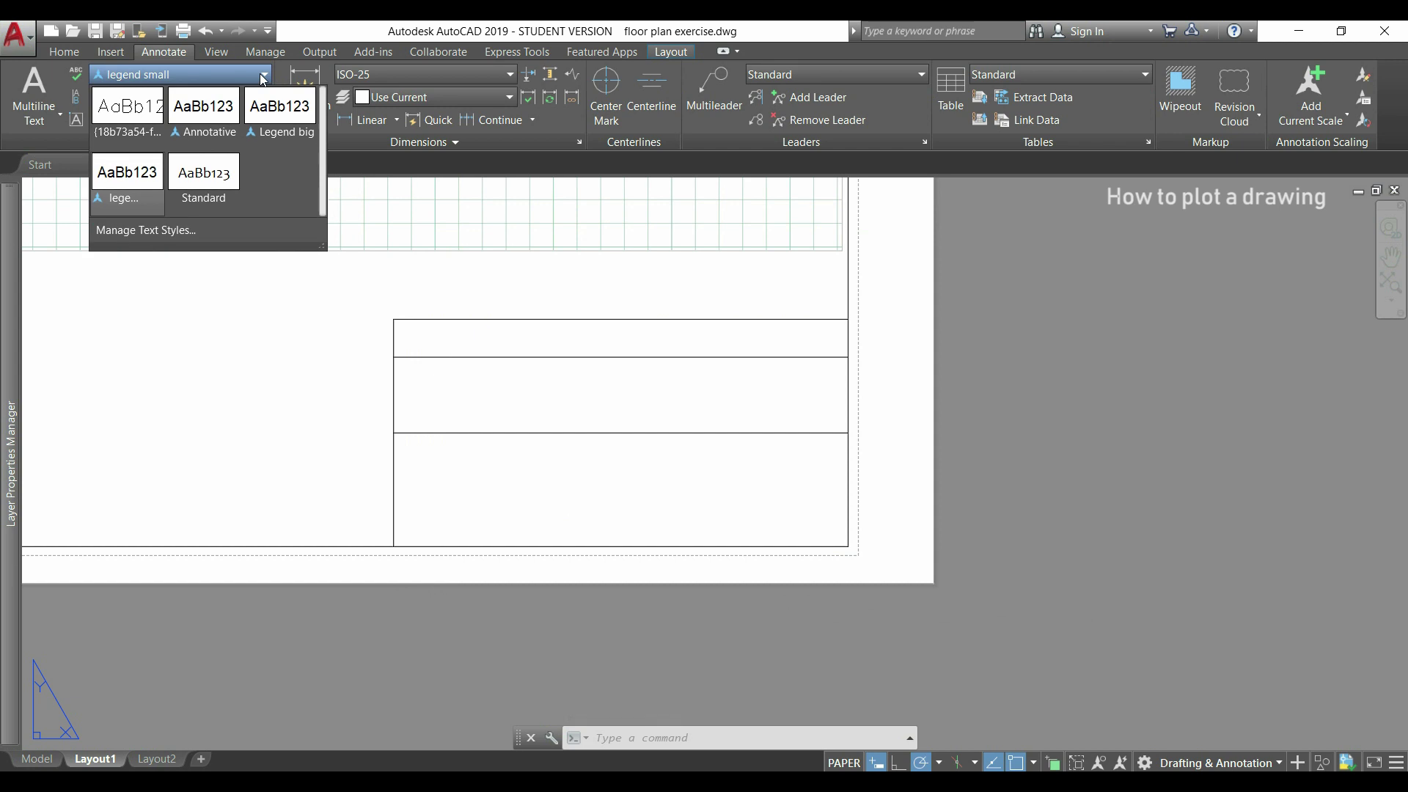
left_click(280, 110)
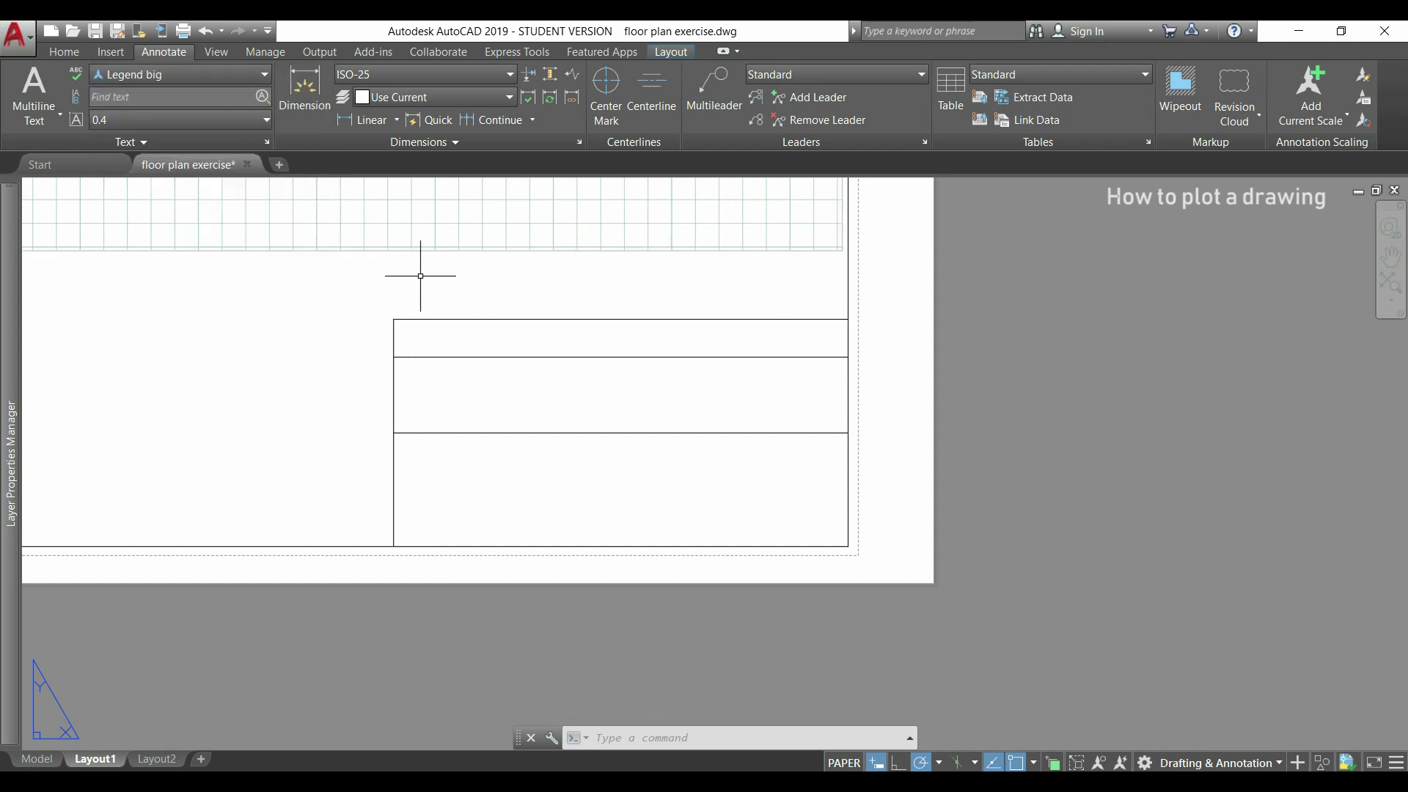
key("Escape")
Place single-line labels 'Project:' and 'Drawing name:' in the legend rows at rotation 0
type("te")
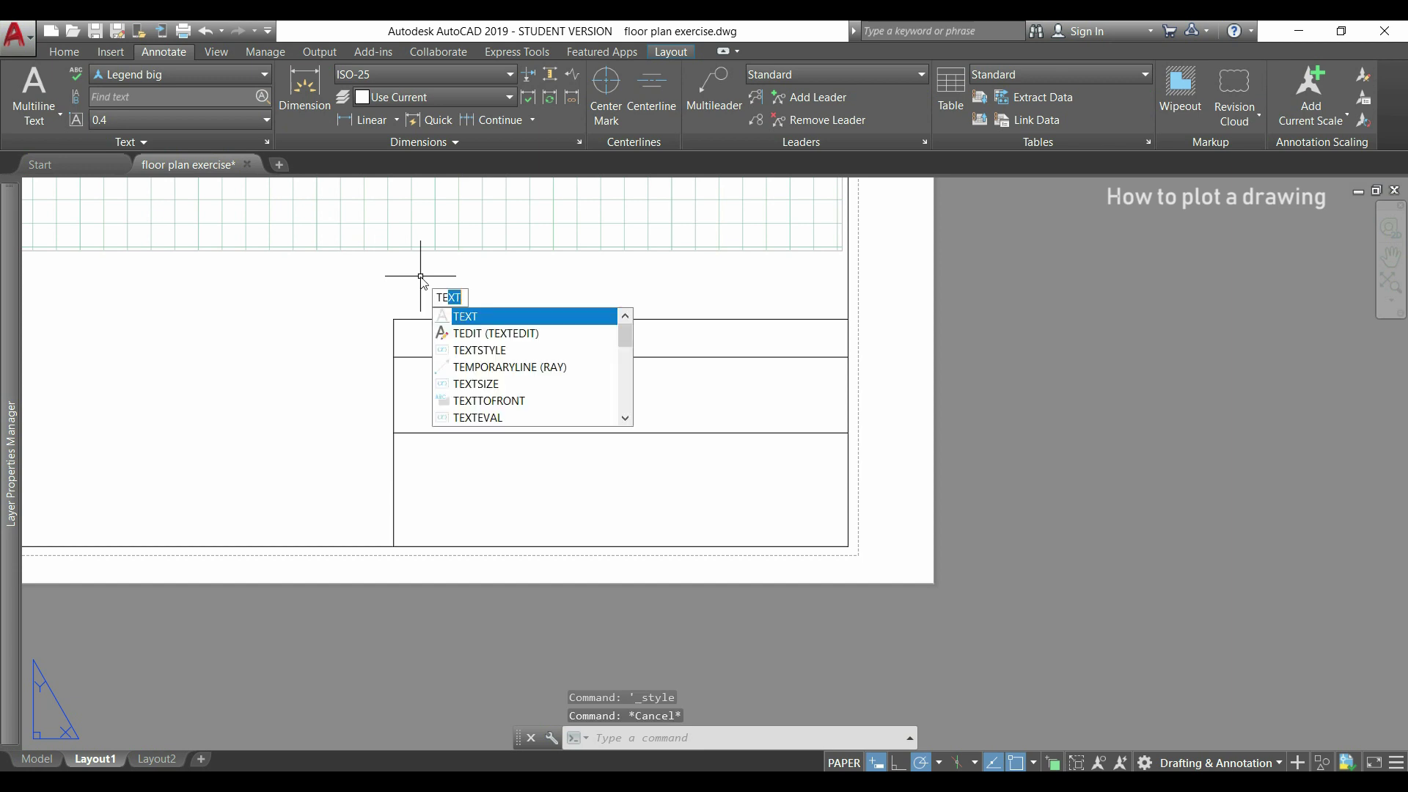
key("Return")
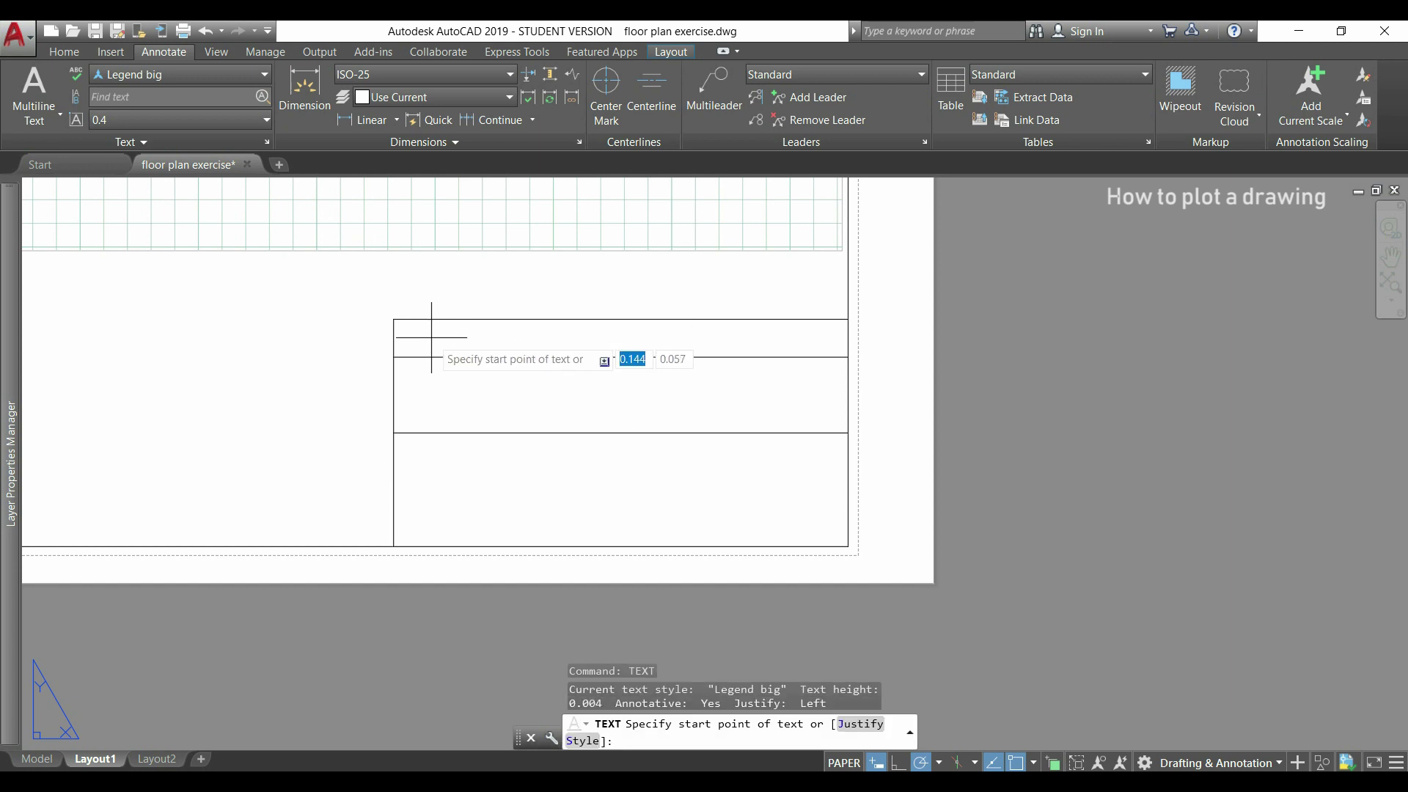
scroll(426, 352, "up", 4)
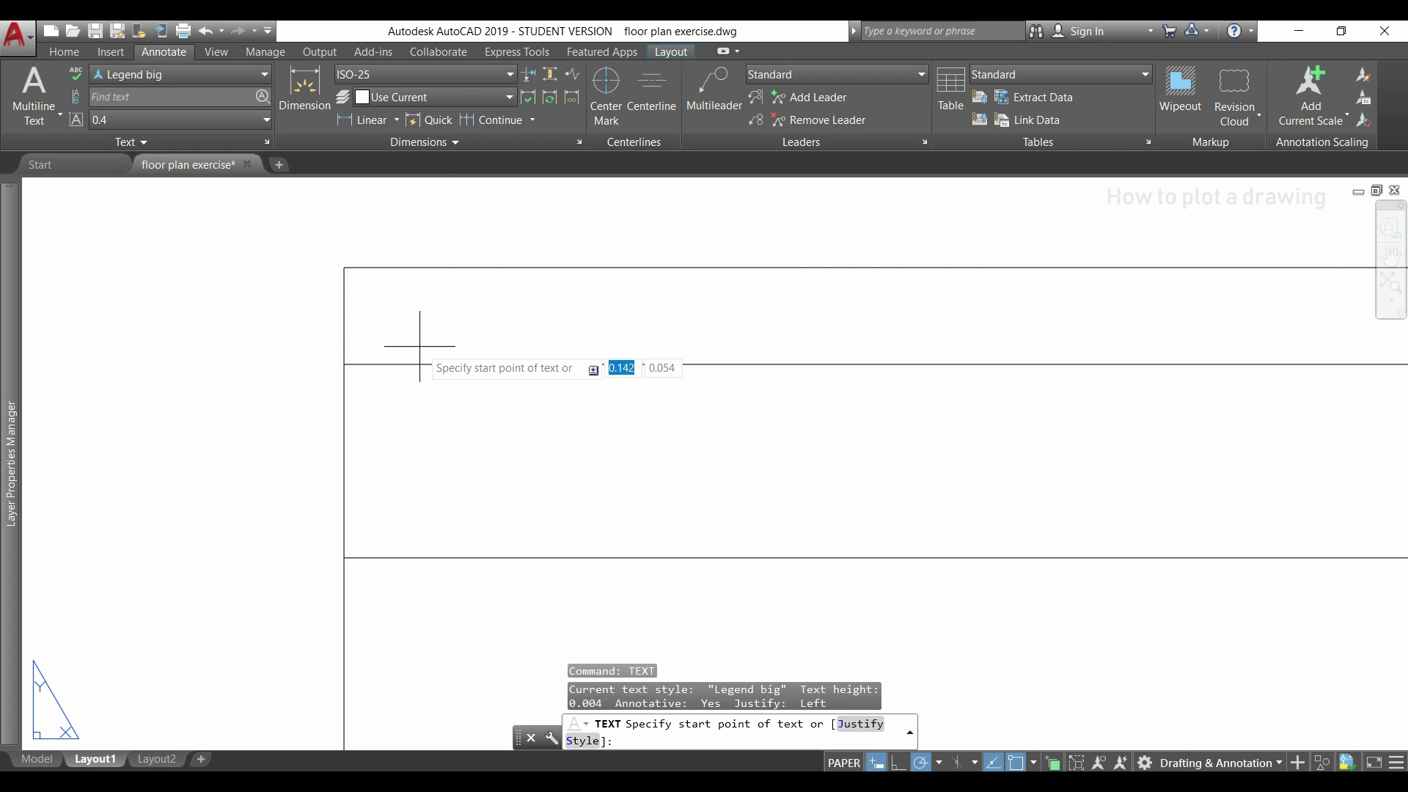
left_click(419, 346)
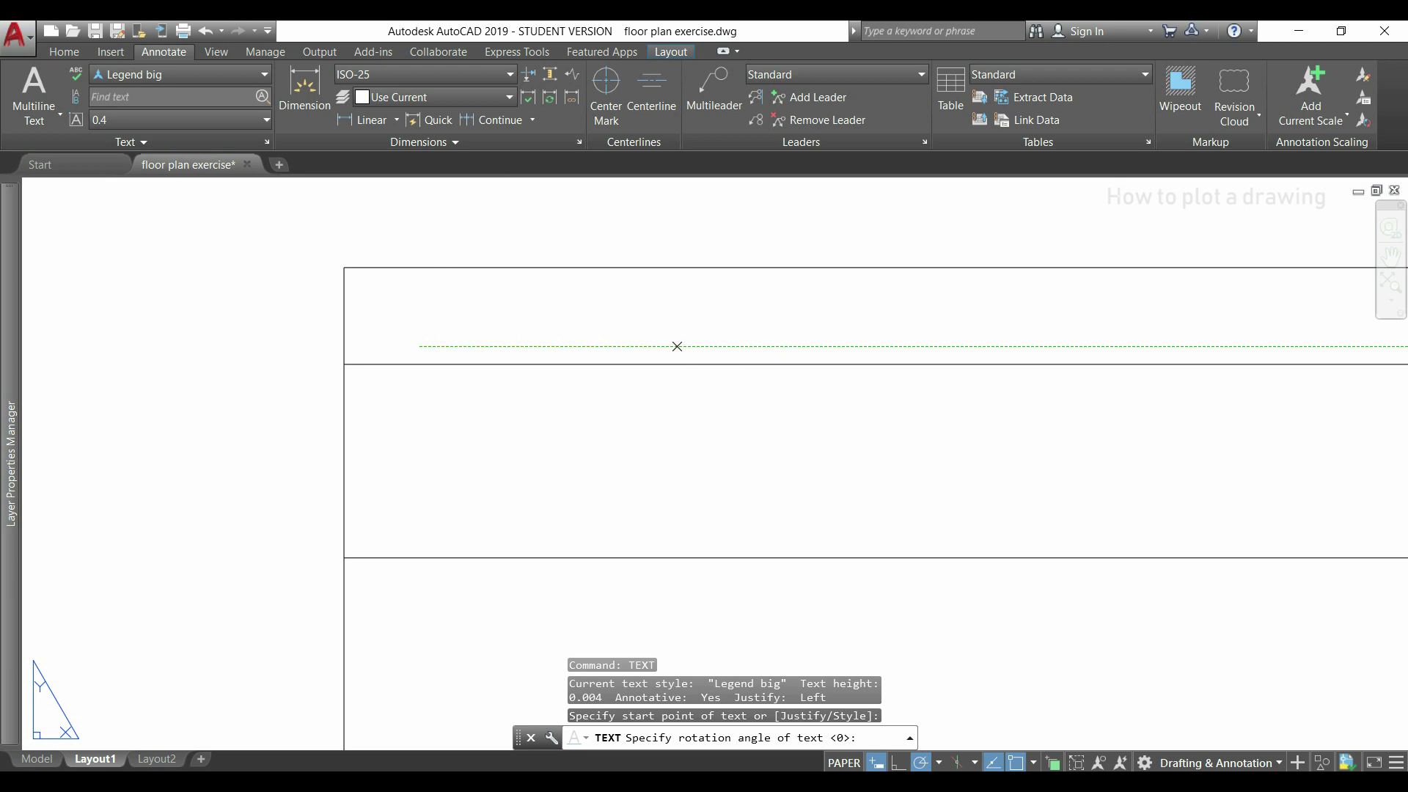
key("Return")
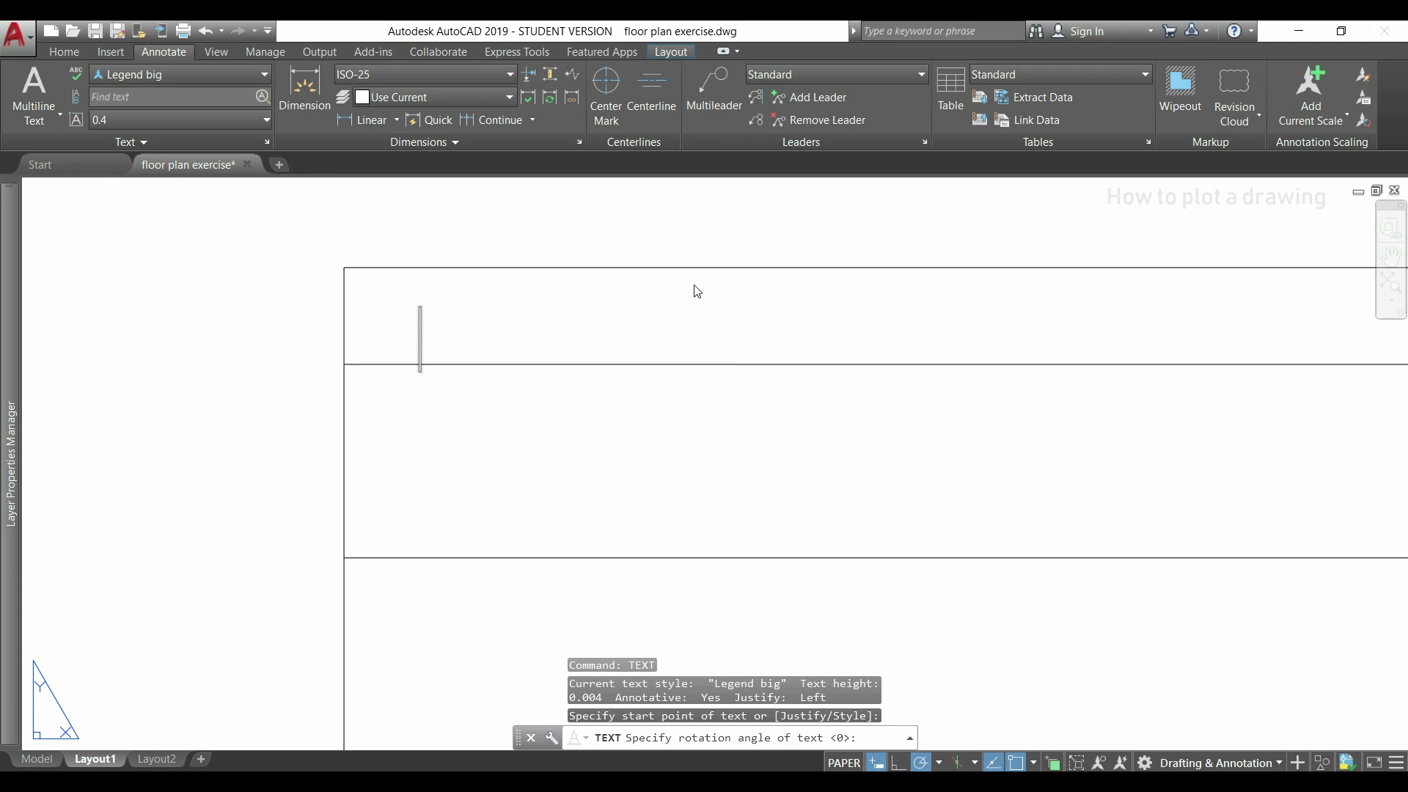
type("P")
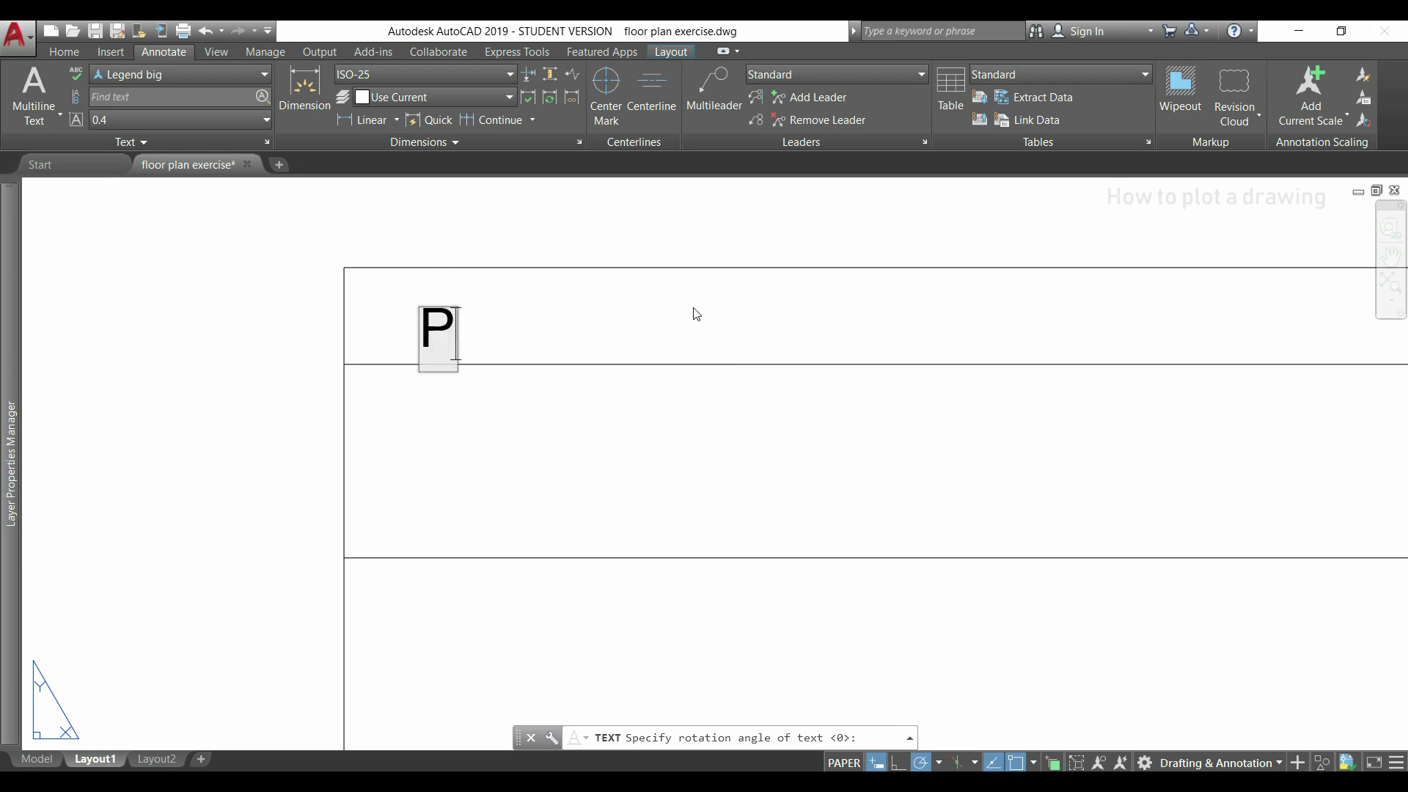
type("roject:")
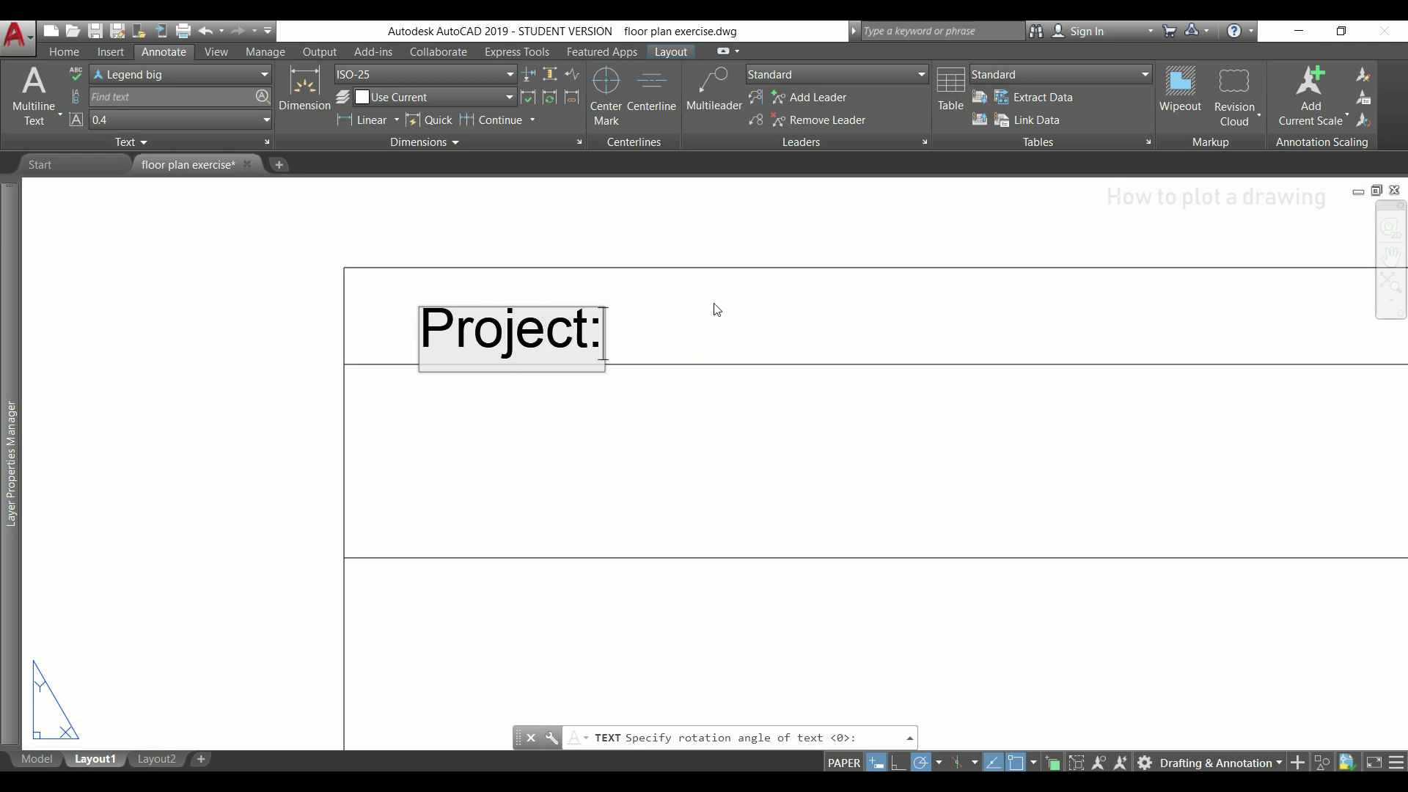
left_click(715, 305)
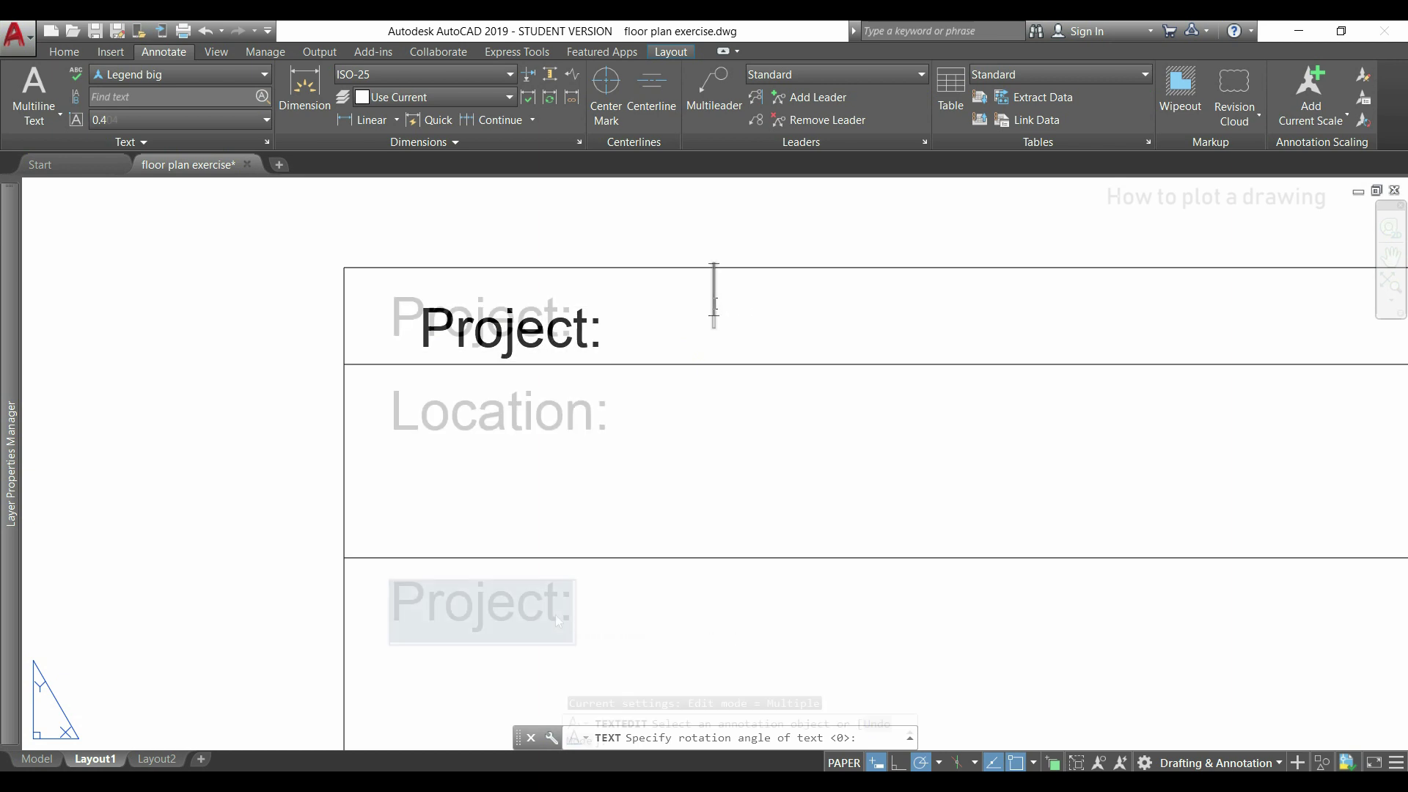
type("Drawing name:")
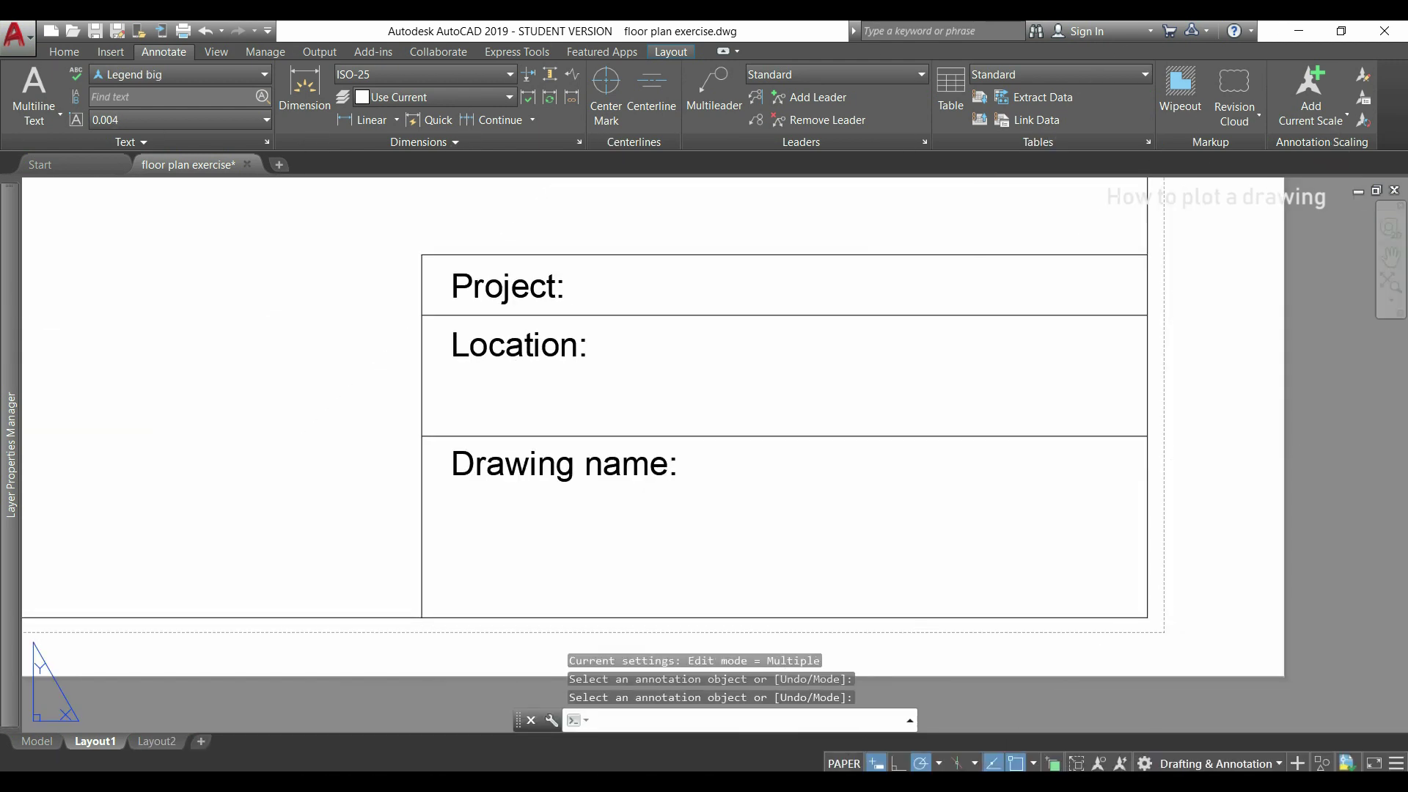
Switch the current text style to legend small
key("Escape")
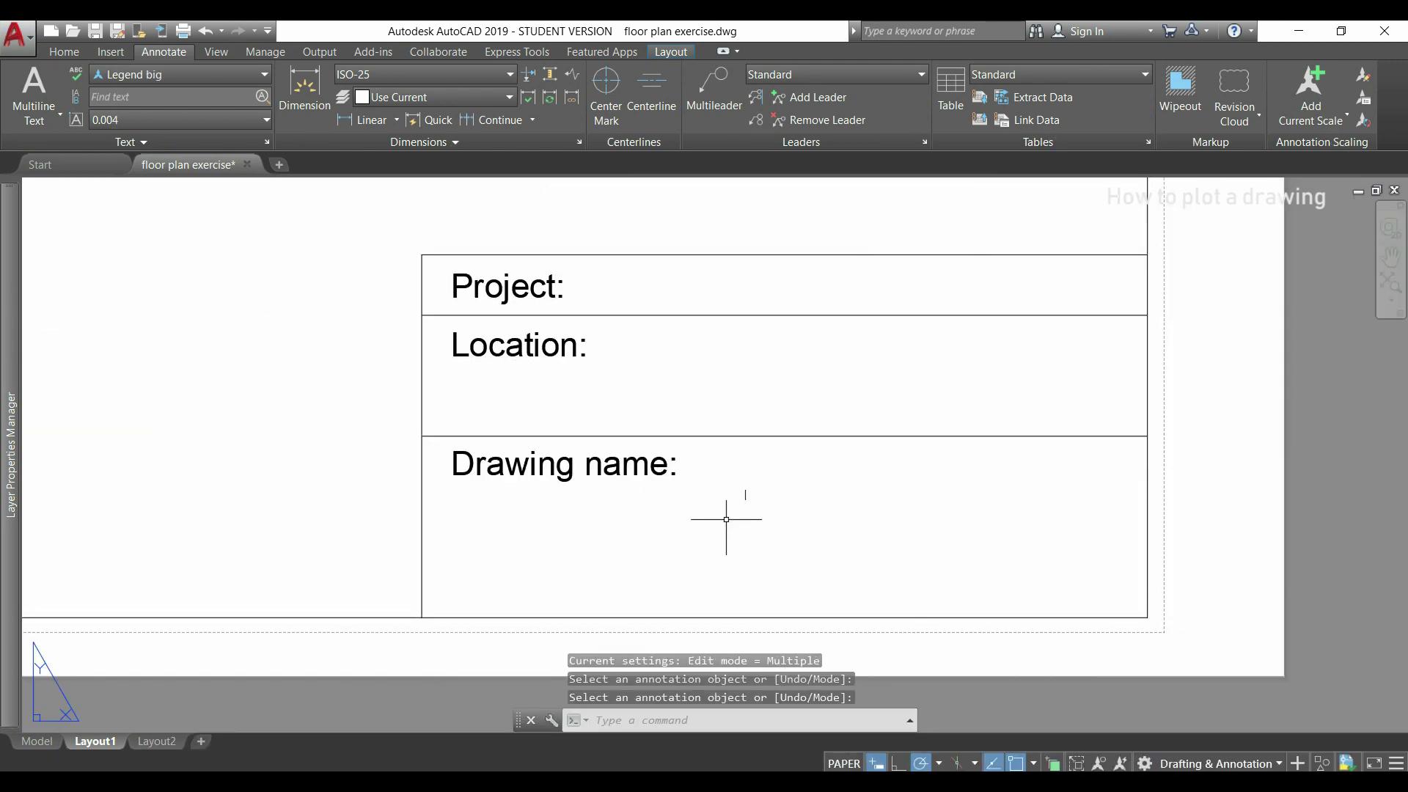
left_click(227, 75)
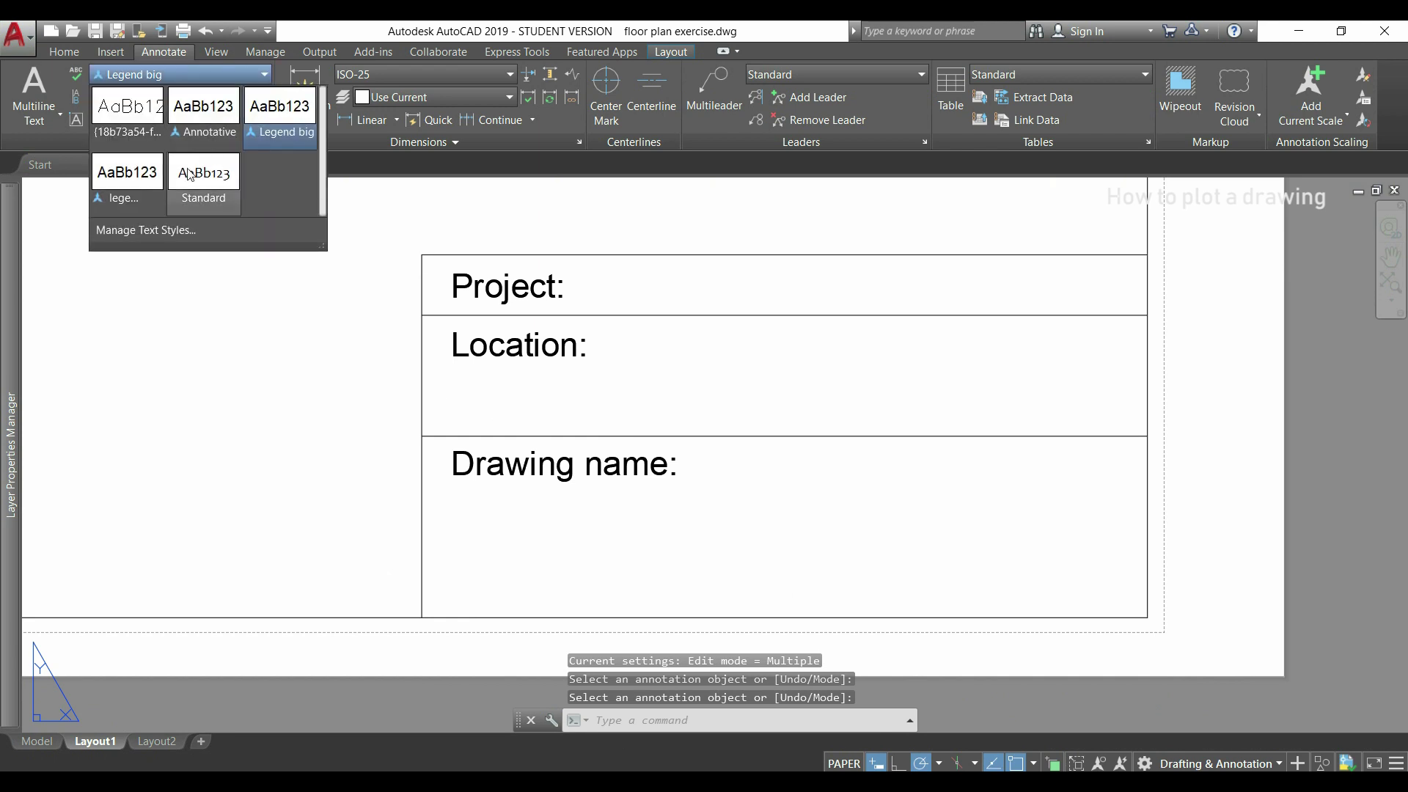
left_click(148, 184)
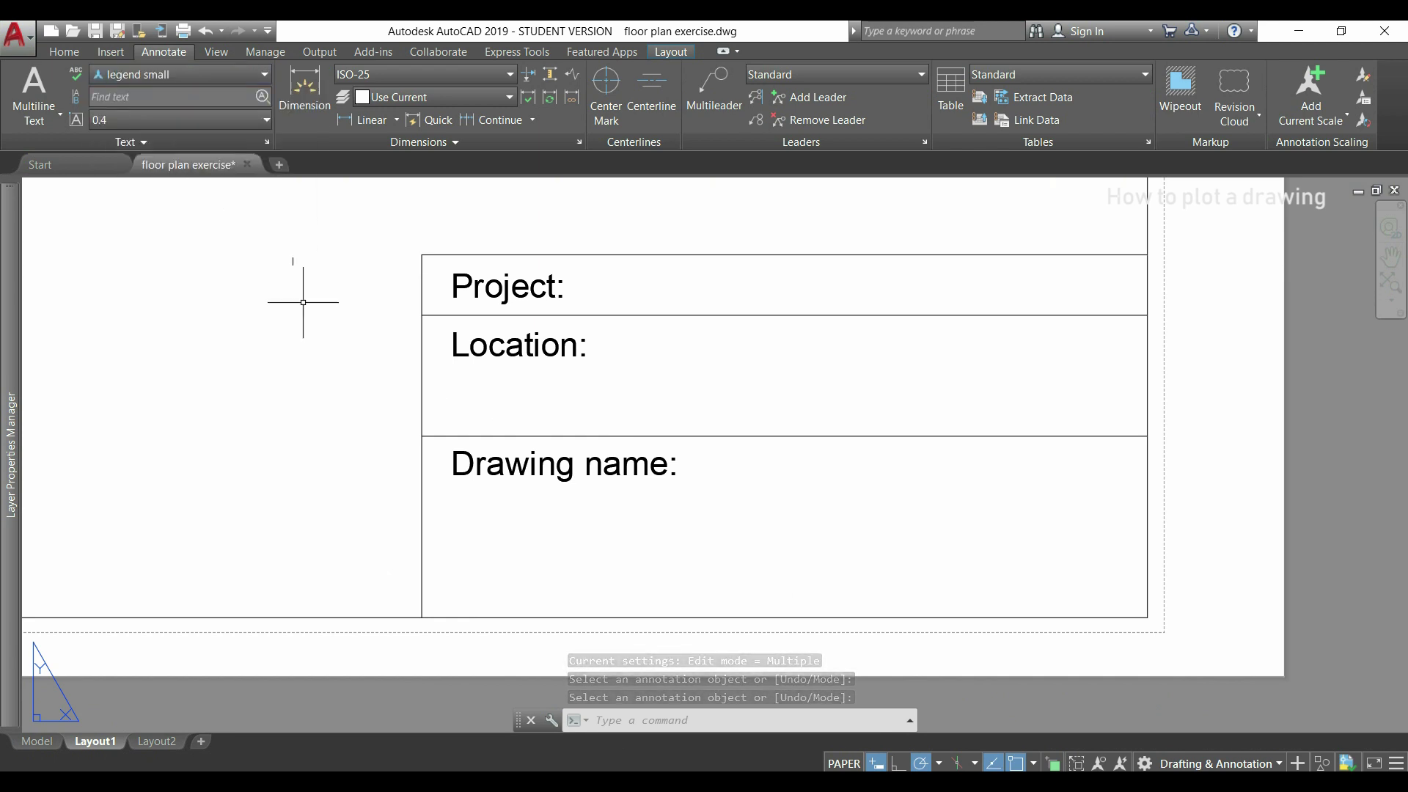
Add a multiline text box with Drawn, Scale and Date lines spaced at 1.5x
type("T")
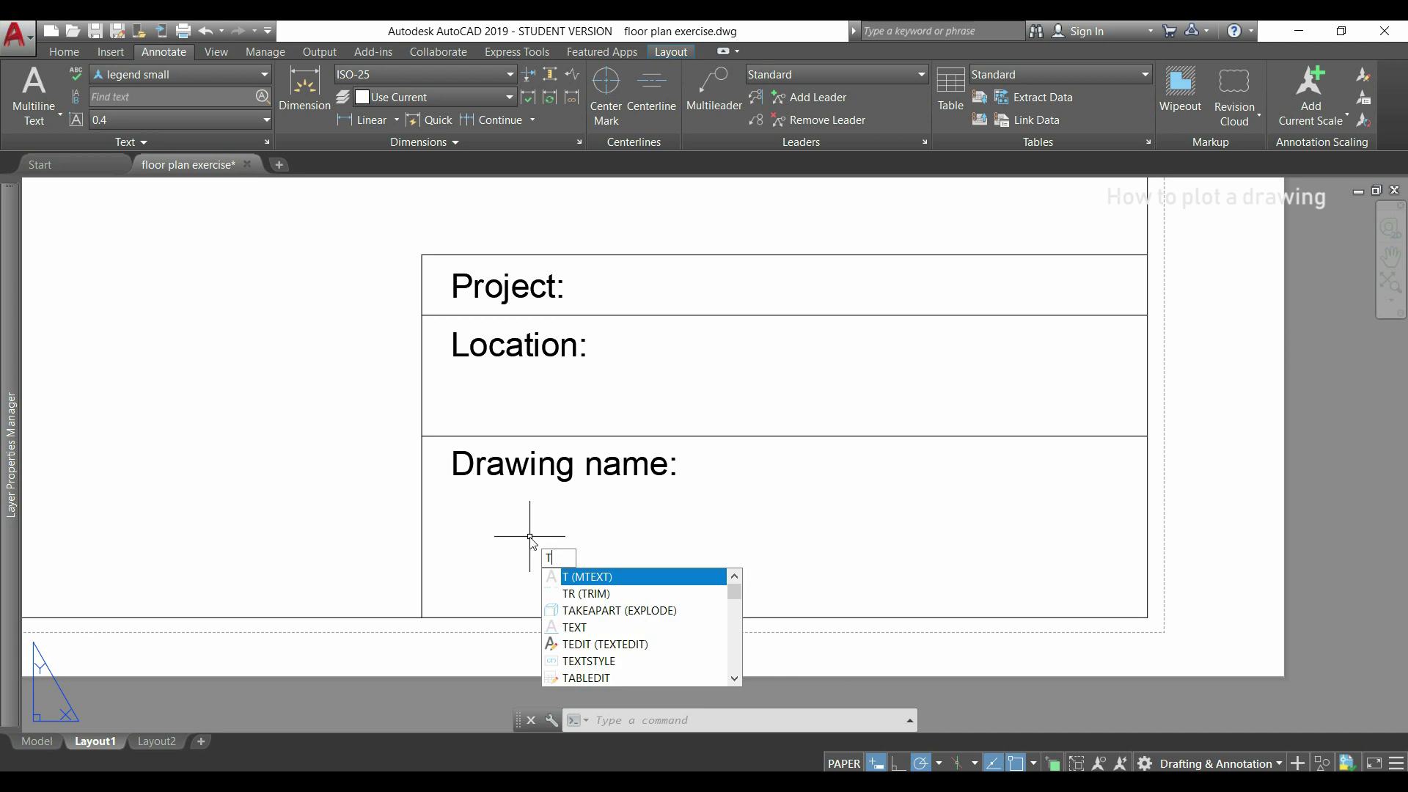
key("Return")
left_click(531, 494)
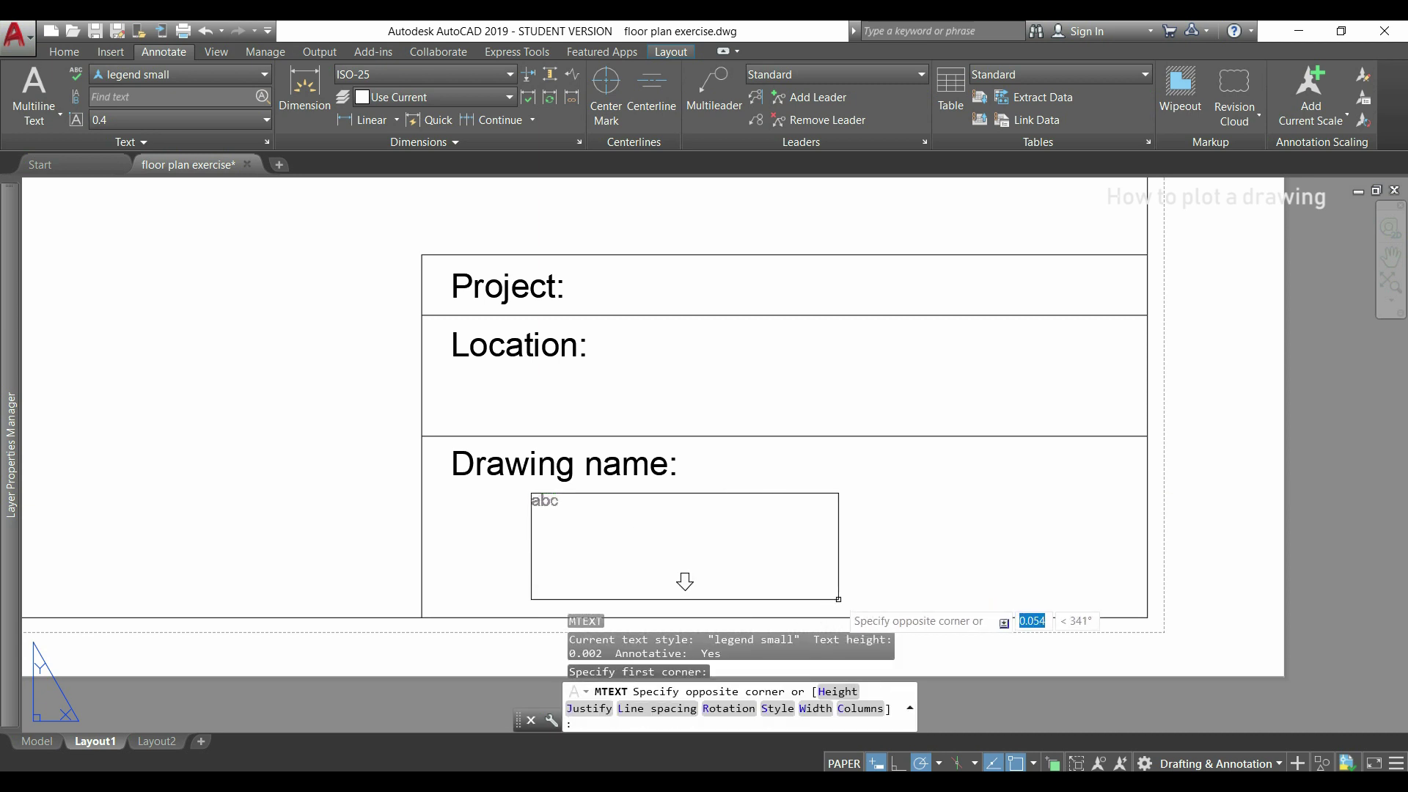
left_click(839, 599)
type("Drawn: Scale: Date:")
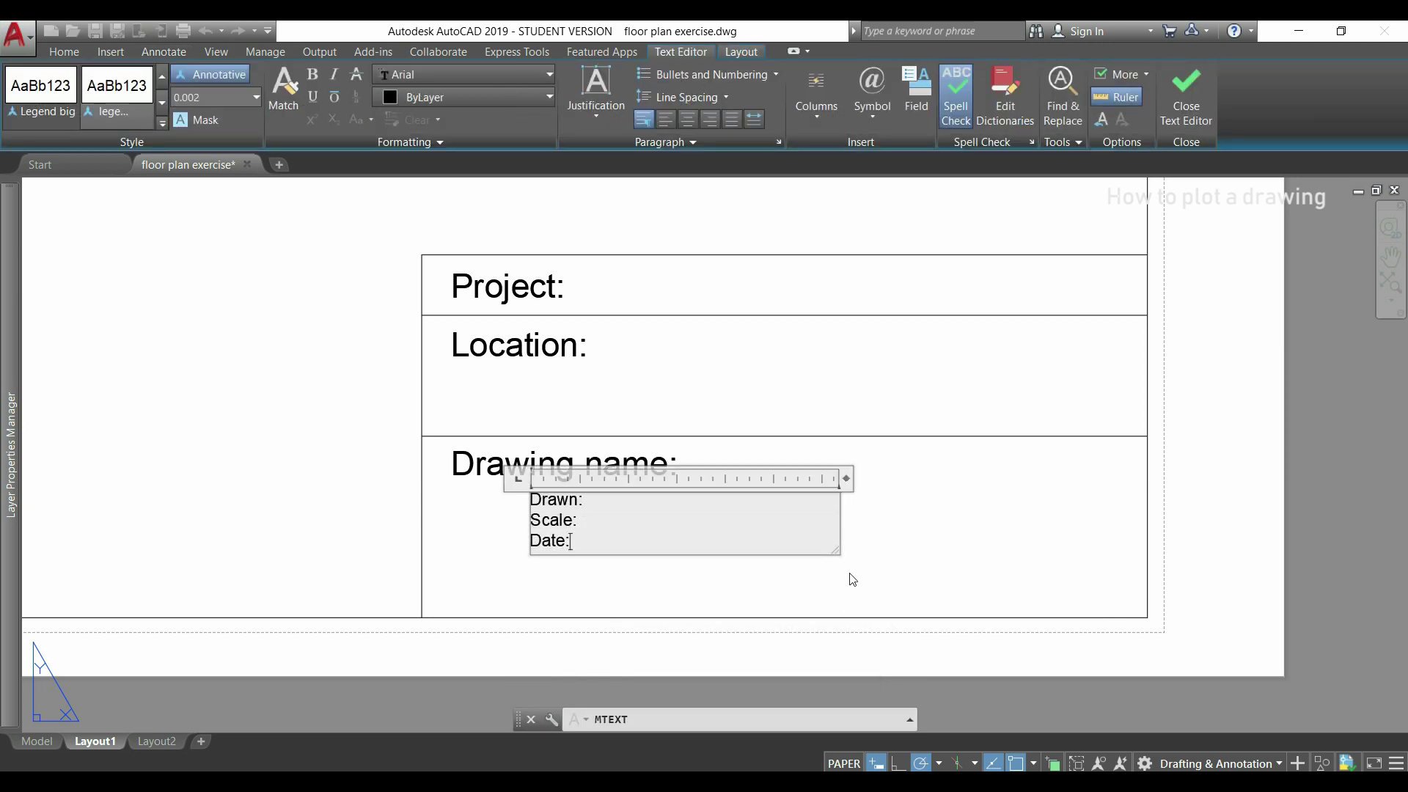
left_click_drag(680, 544, 534, 475)
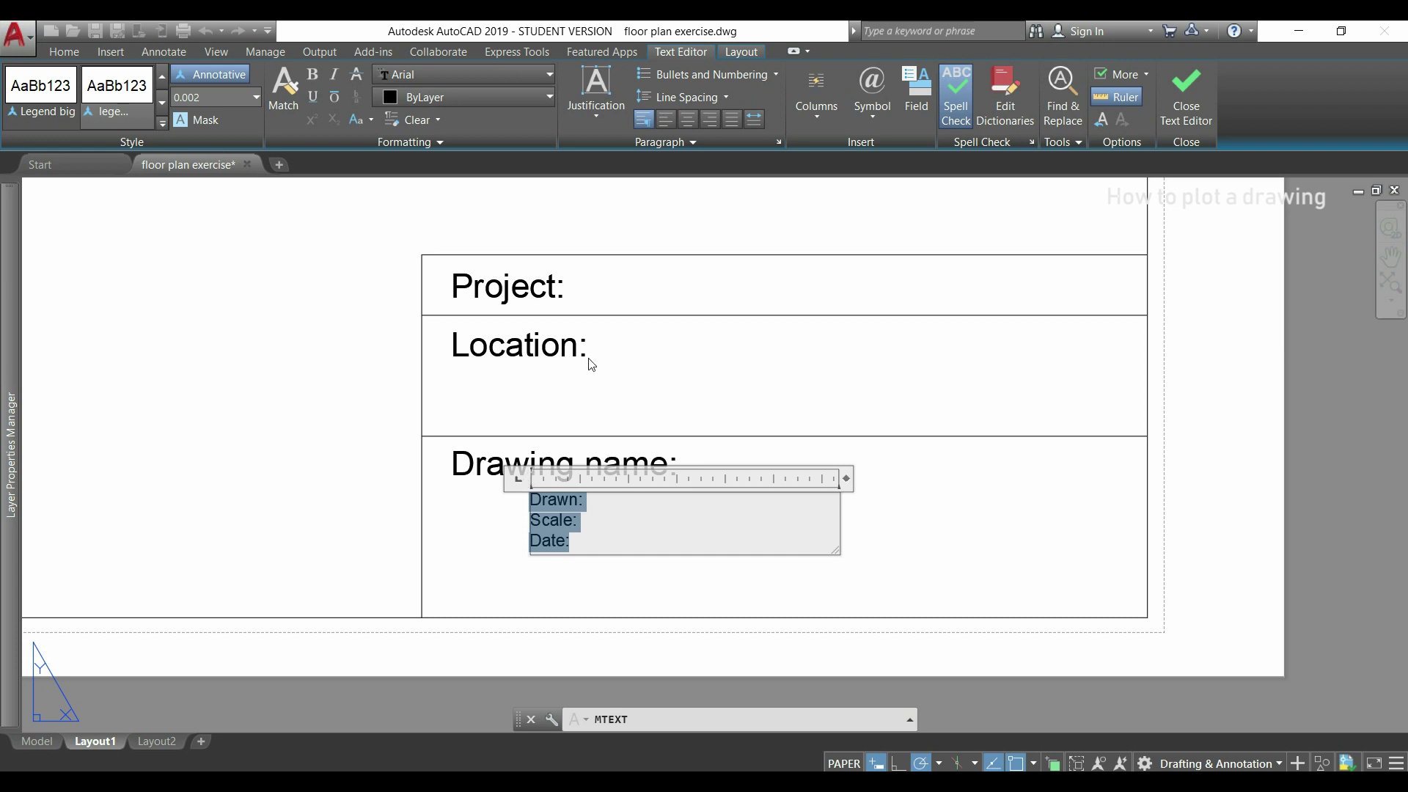
left_click(708, 102)
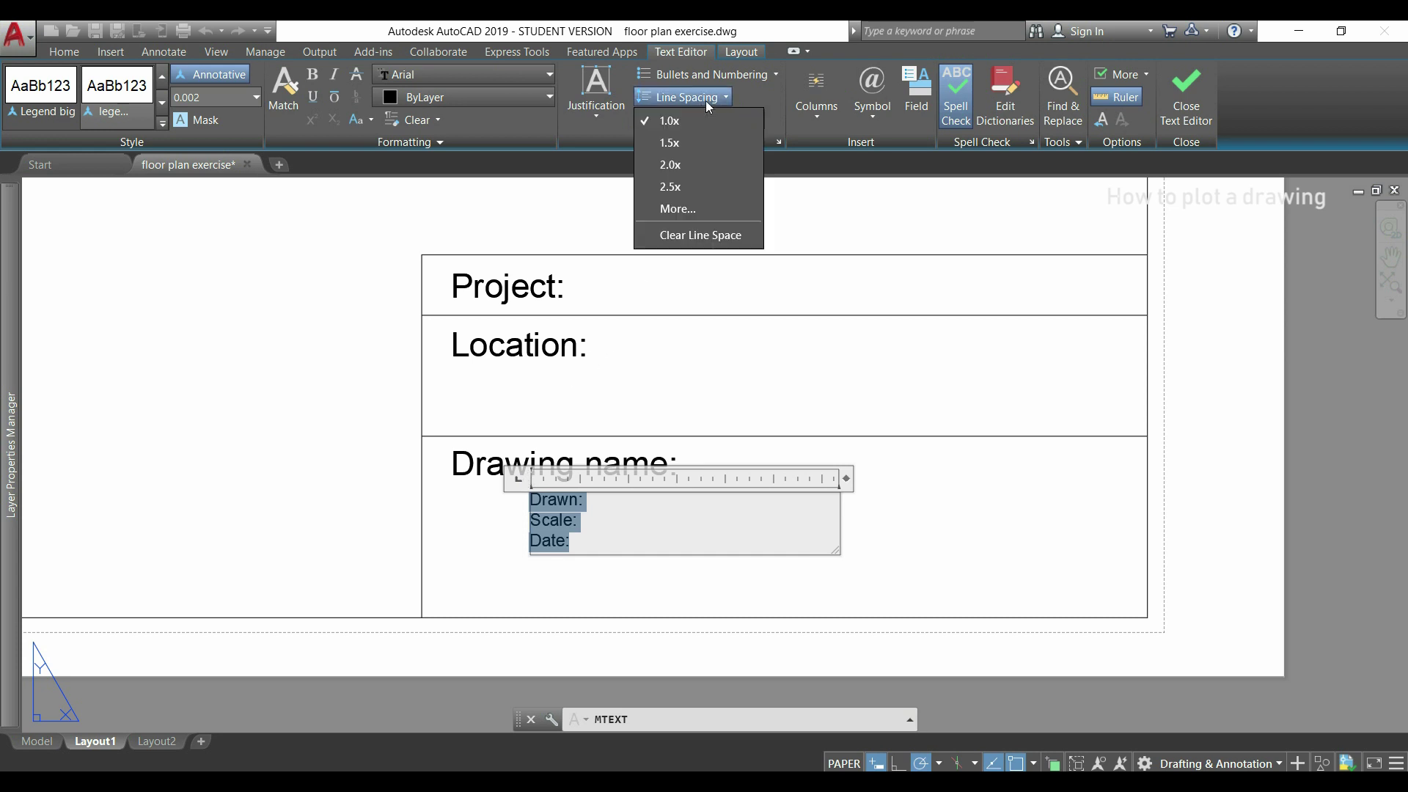
left_click(700, 143)
left_click(959, 496)
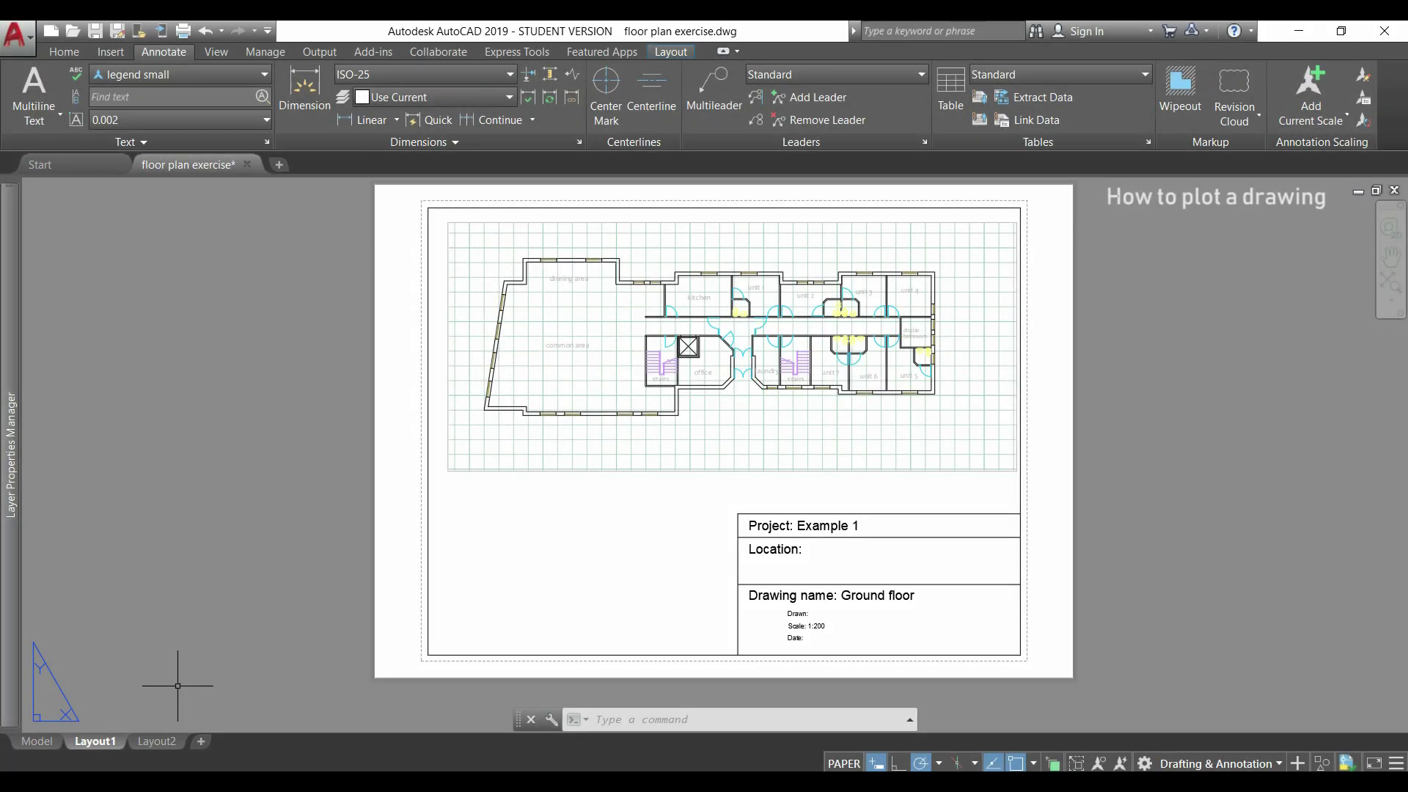
Plot Layout1 as a single sheet to PDF using the DWG To PDF.pc3 plotter
right_click(97, 745)
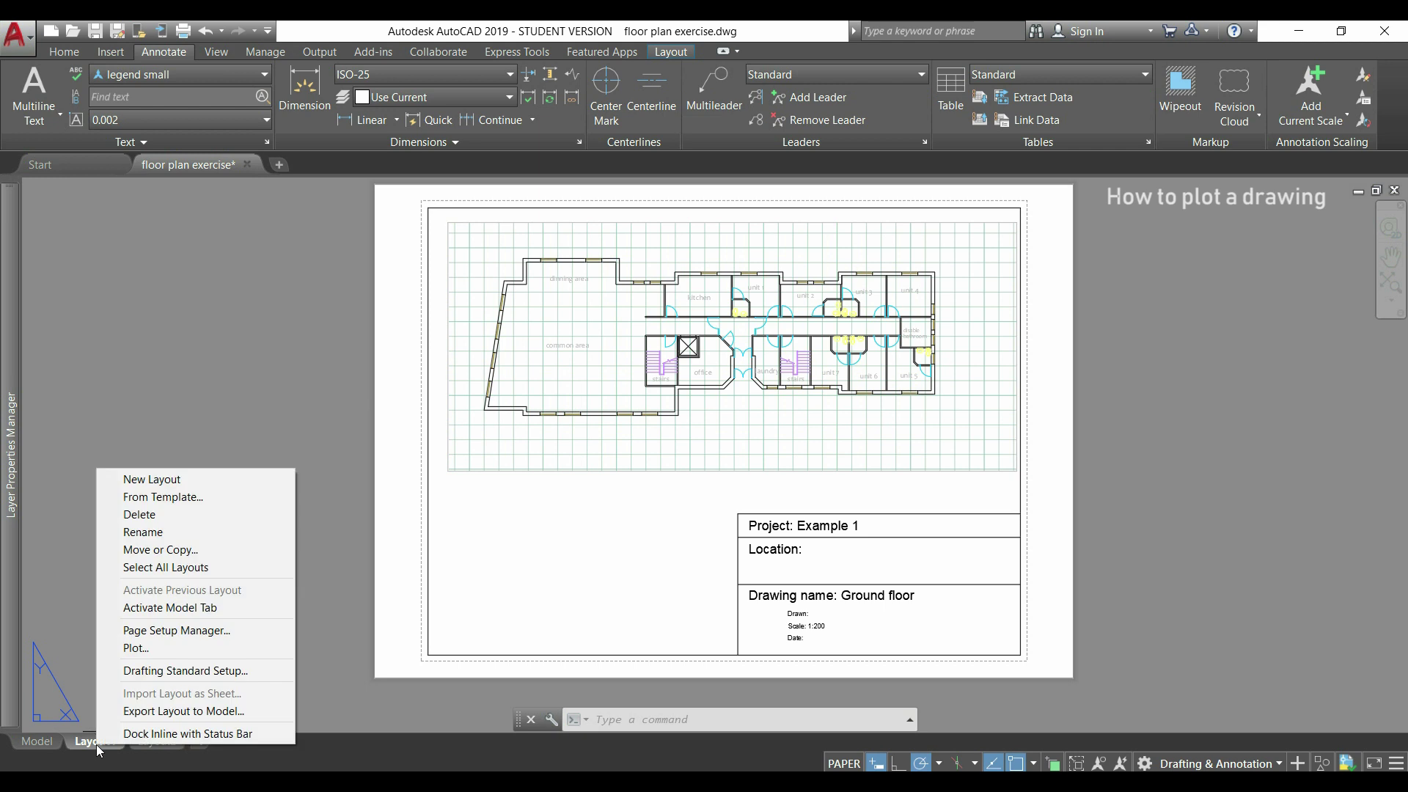
left_click(222, 654)
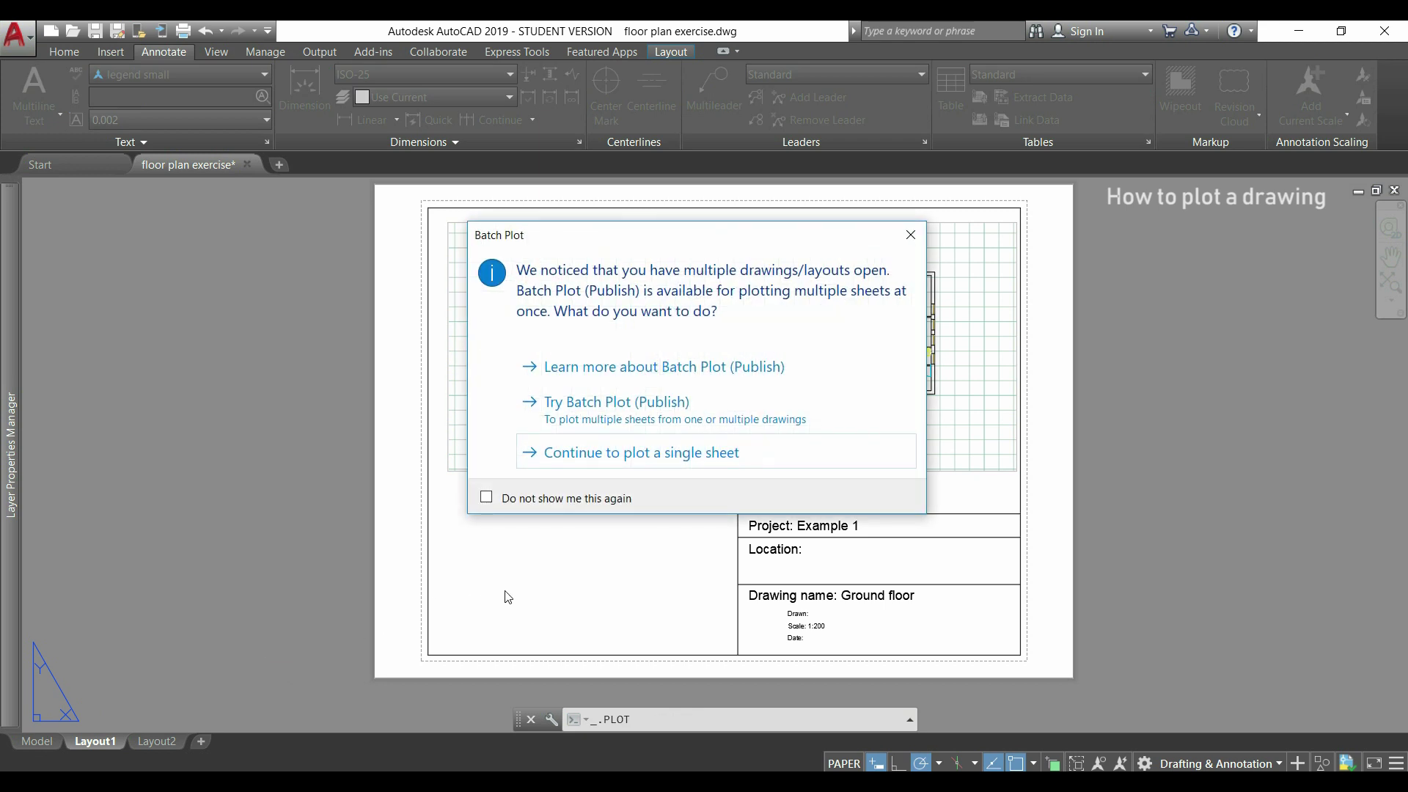
left_click(742, 461)
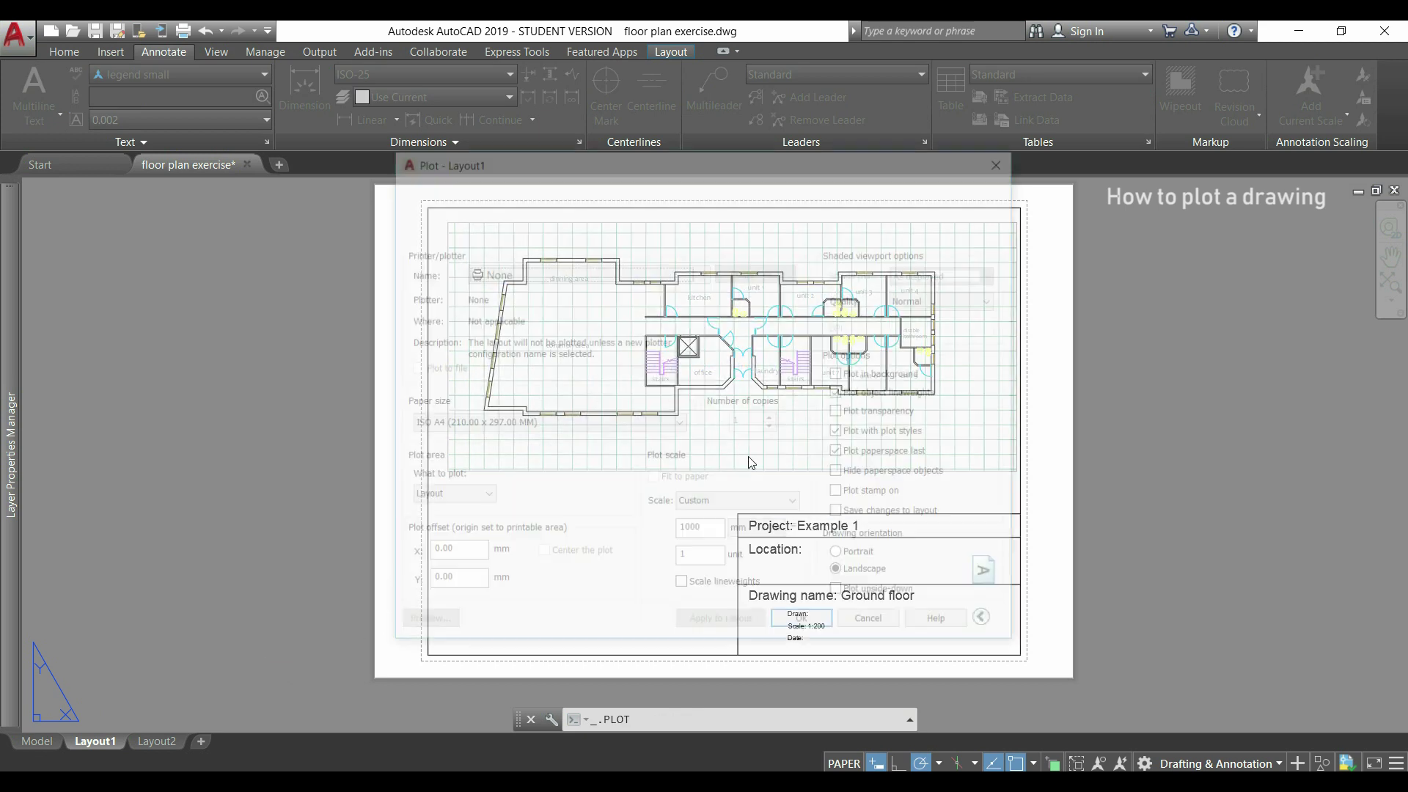
left_click(666, 270)
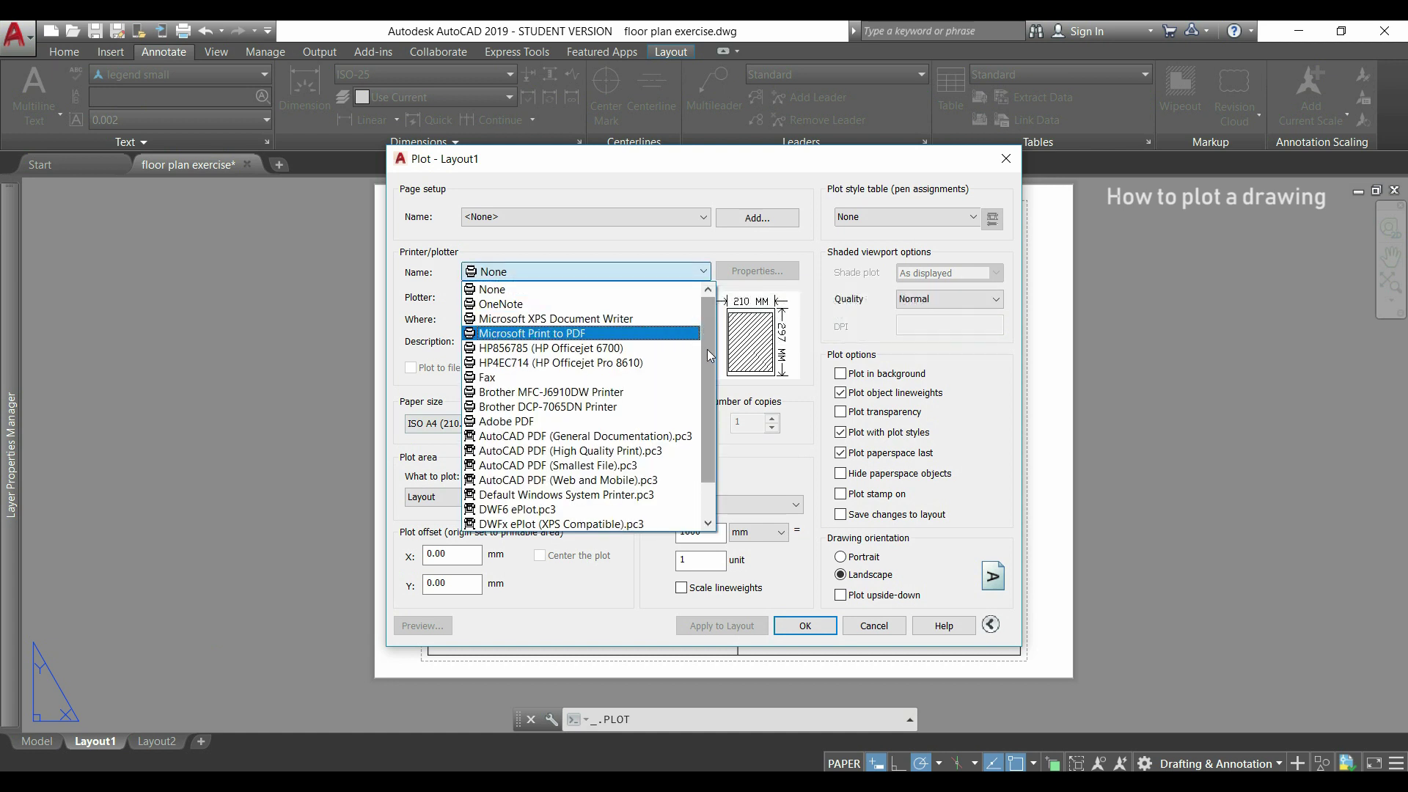
scroll(709, 356, "down", 1)
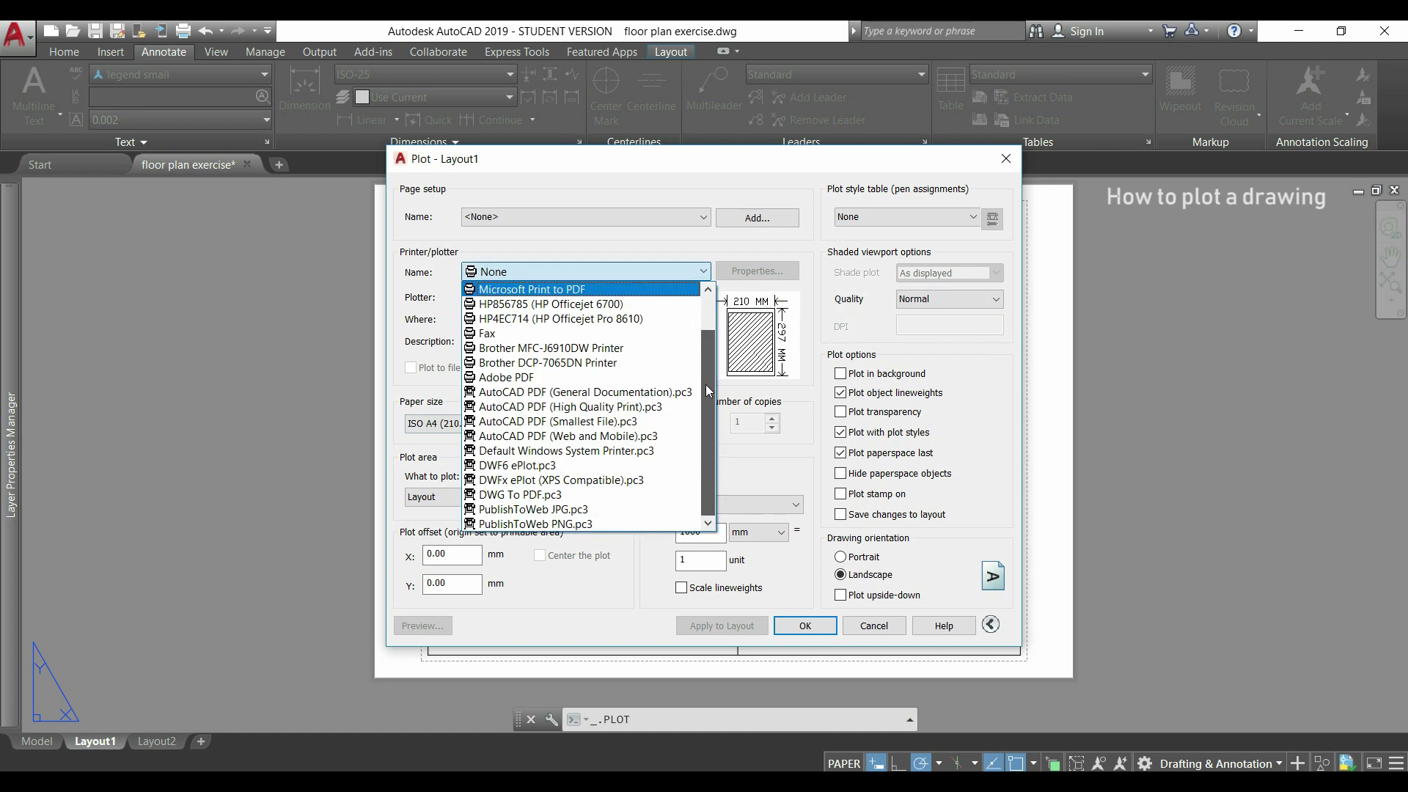
left_click(654, 496)
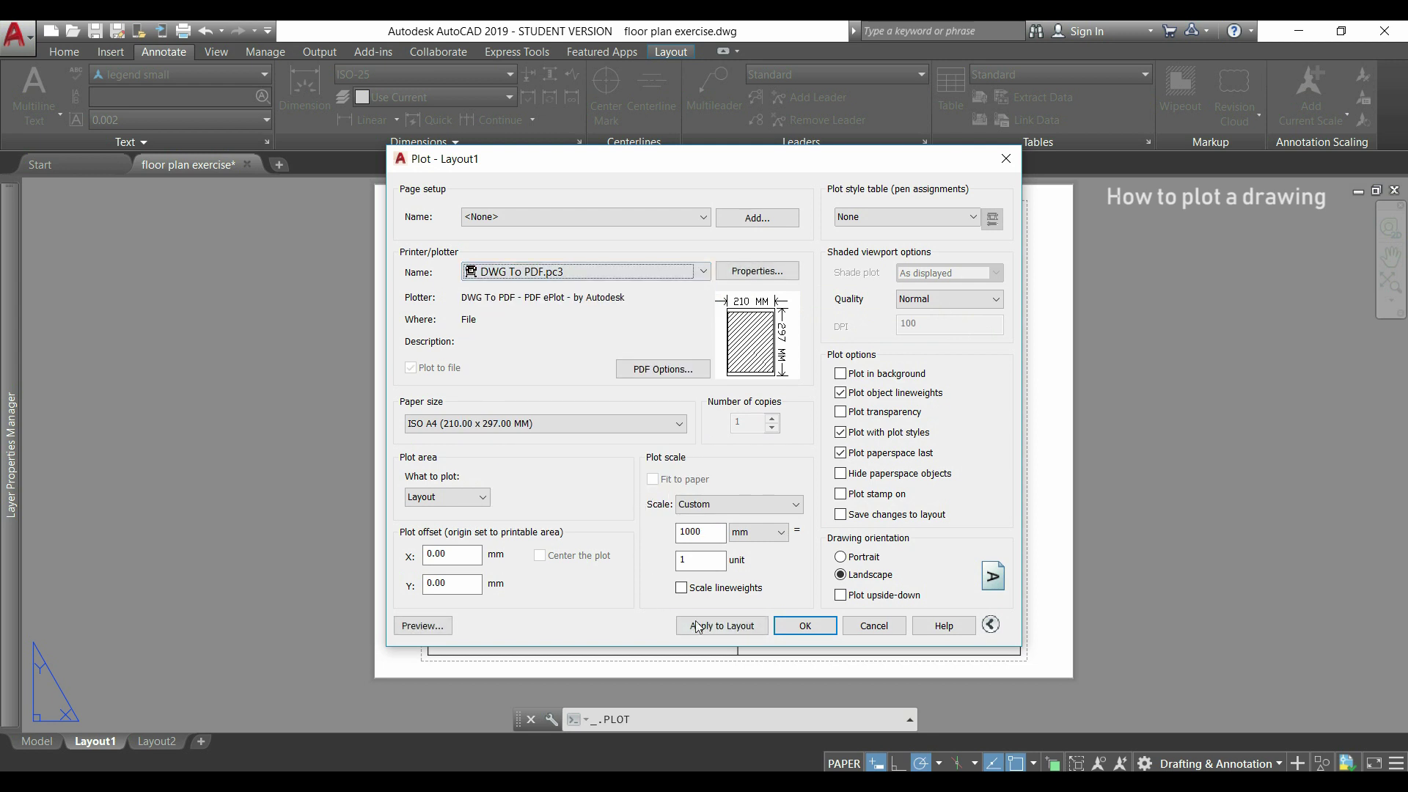
left_click(806, 625)
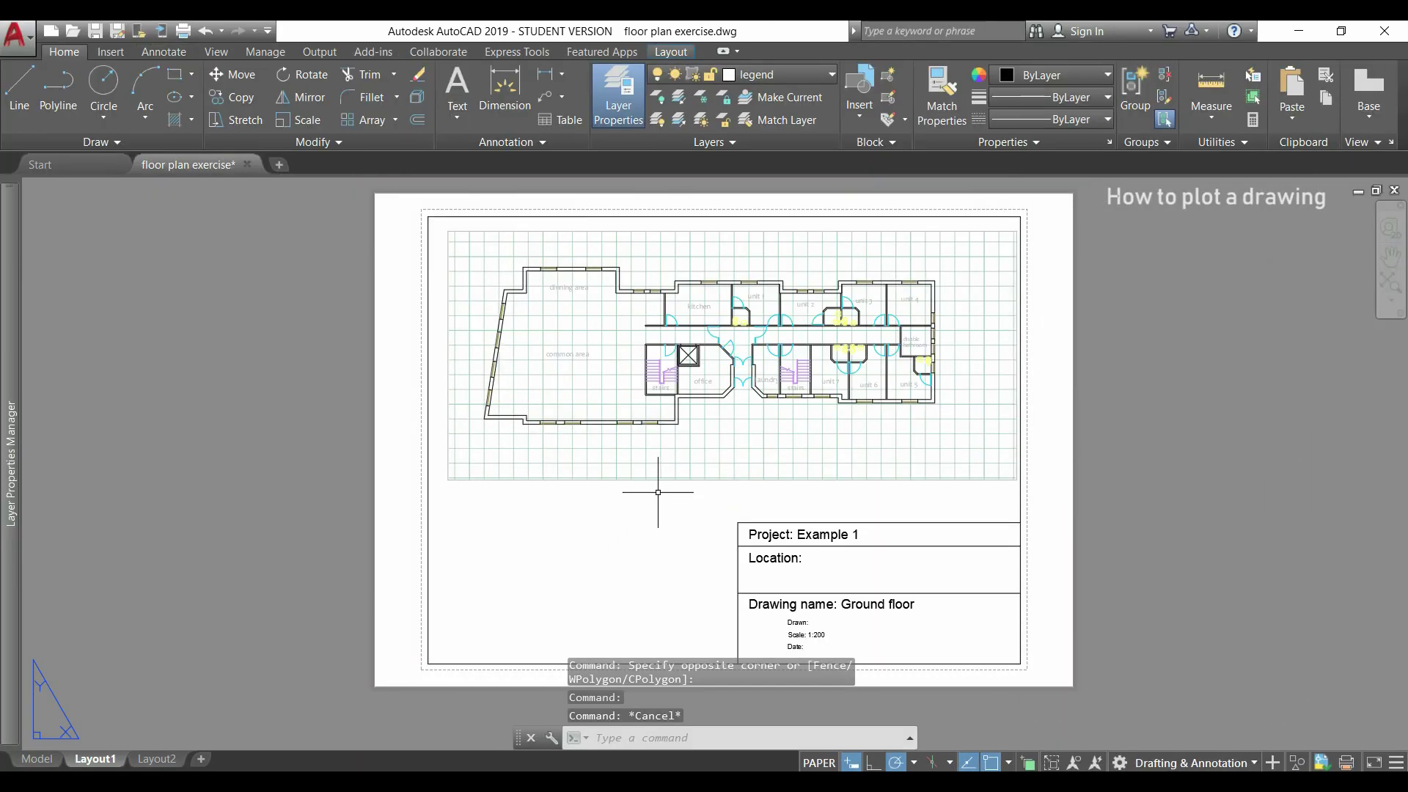
Move the floor plan viewport onto the frozen 'viewport' layer, accepting the hidden-layer warning
left_click(672, 480)
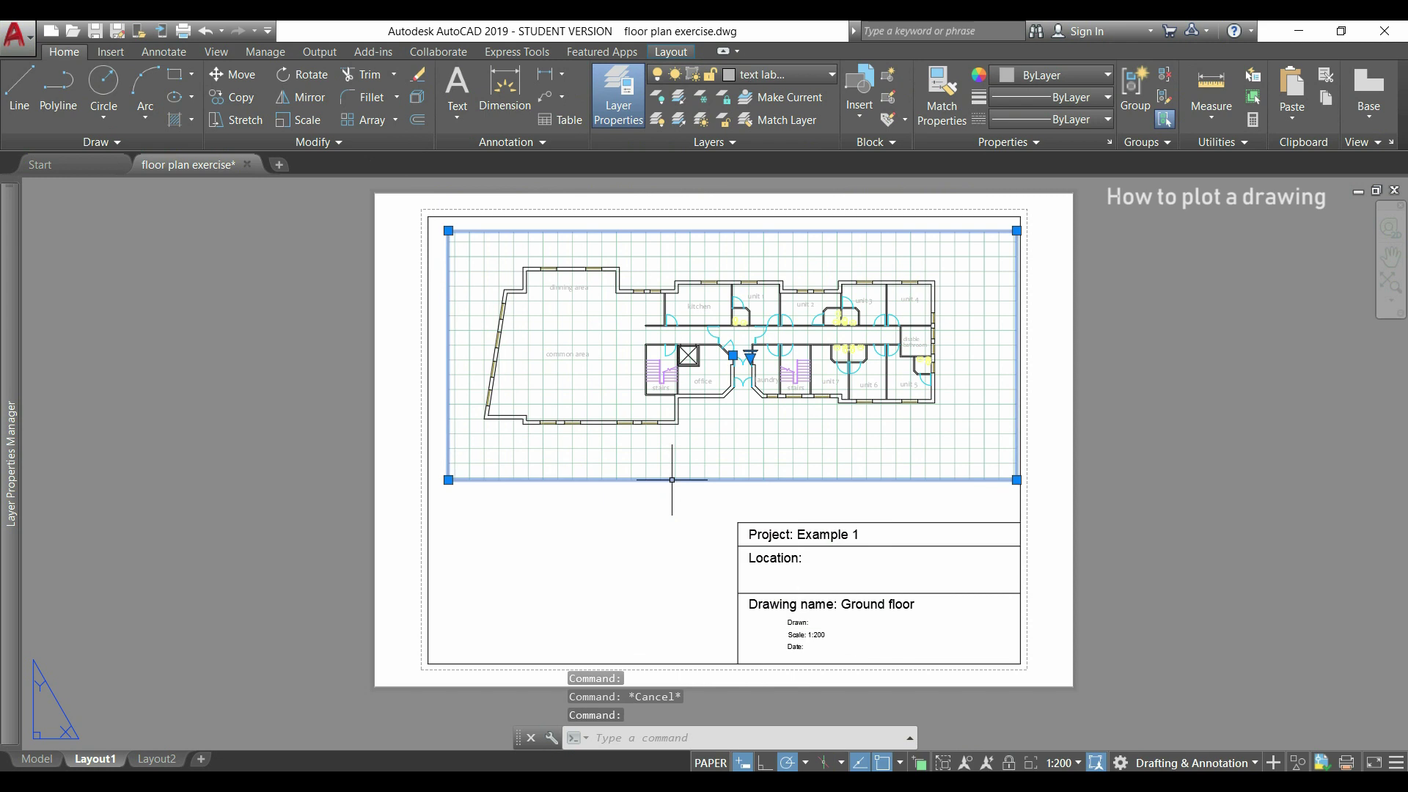
left_click(790, 77)
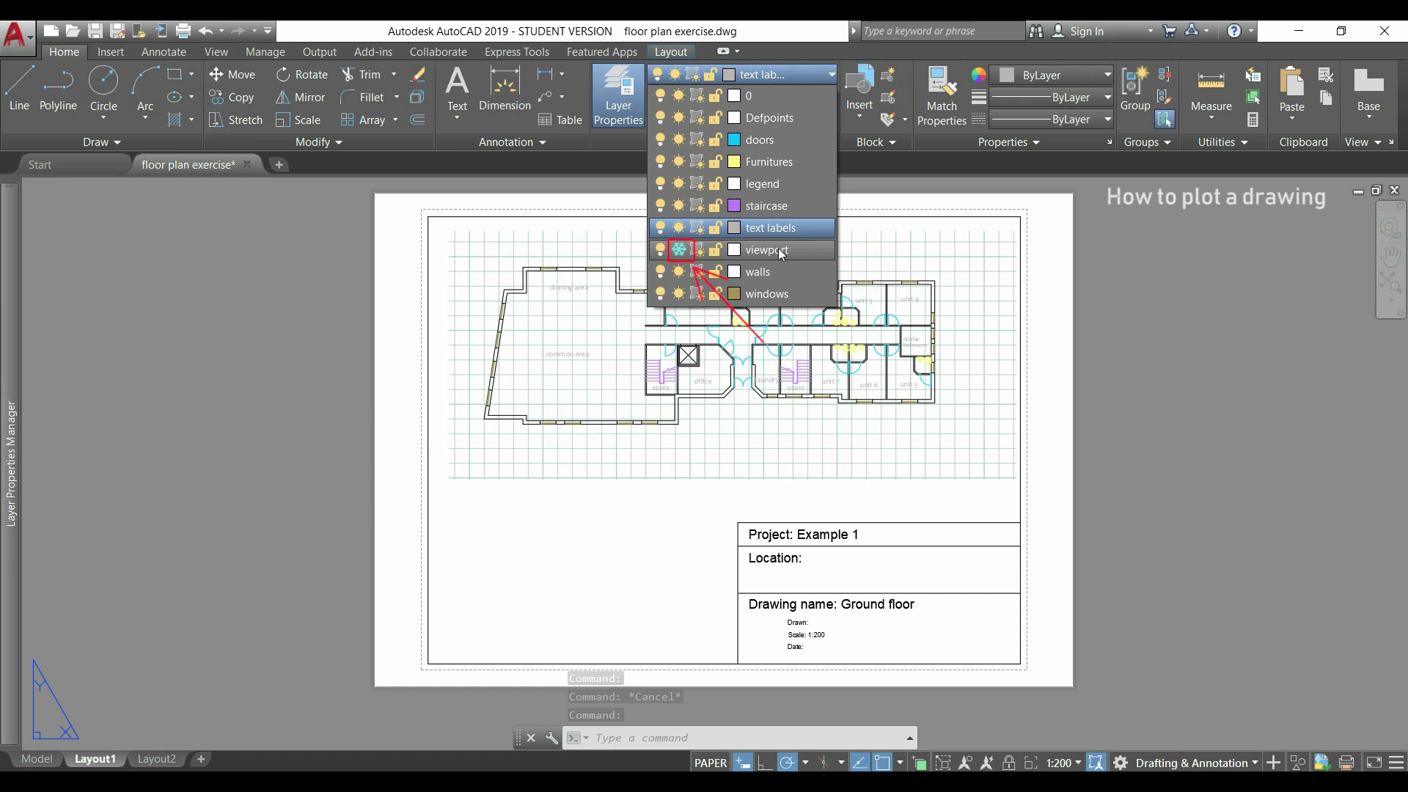
left_click(779, 250)
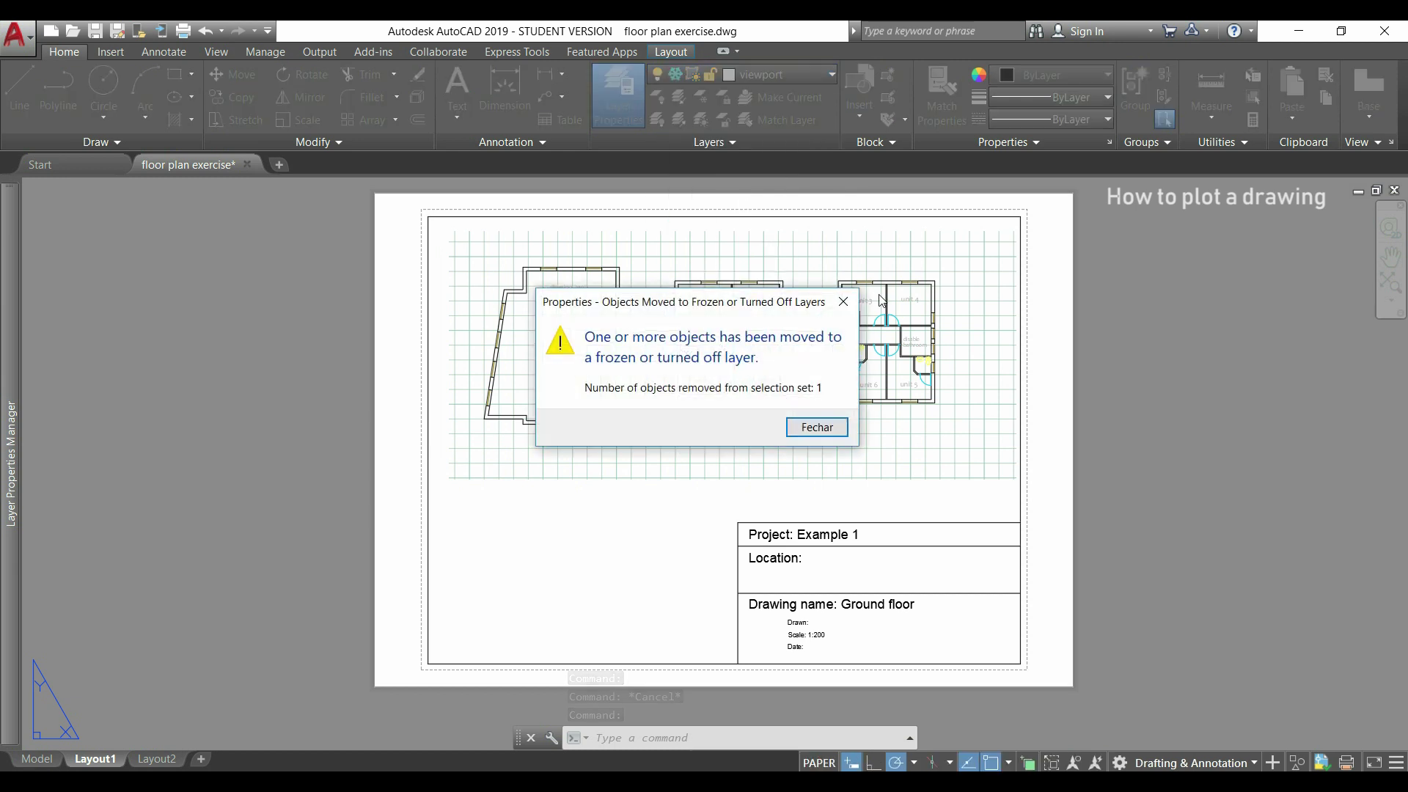
left_click(827, 425)
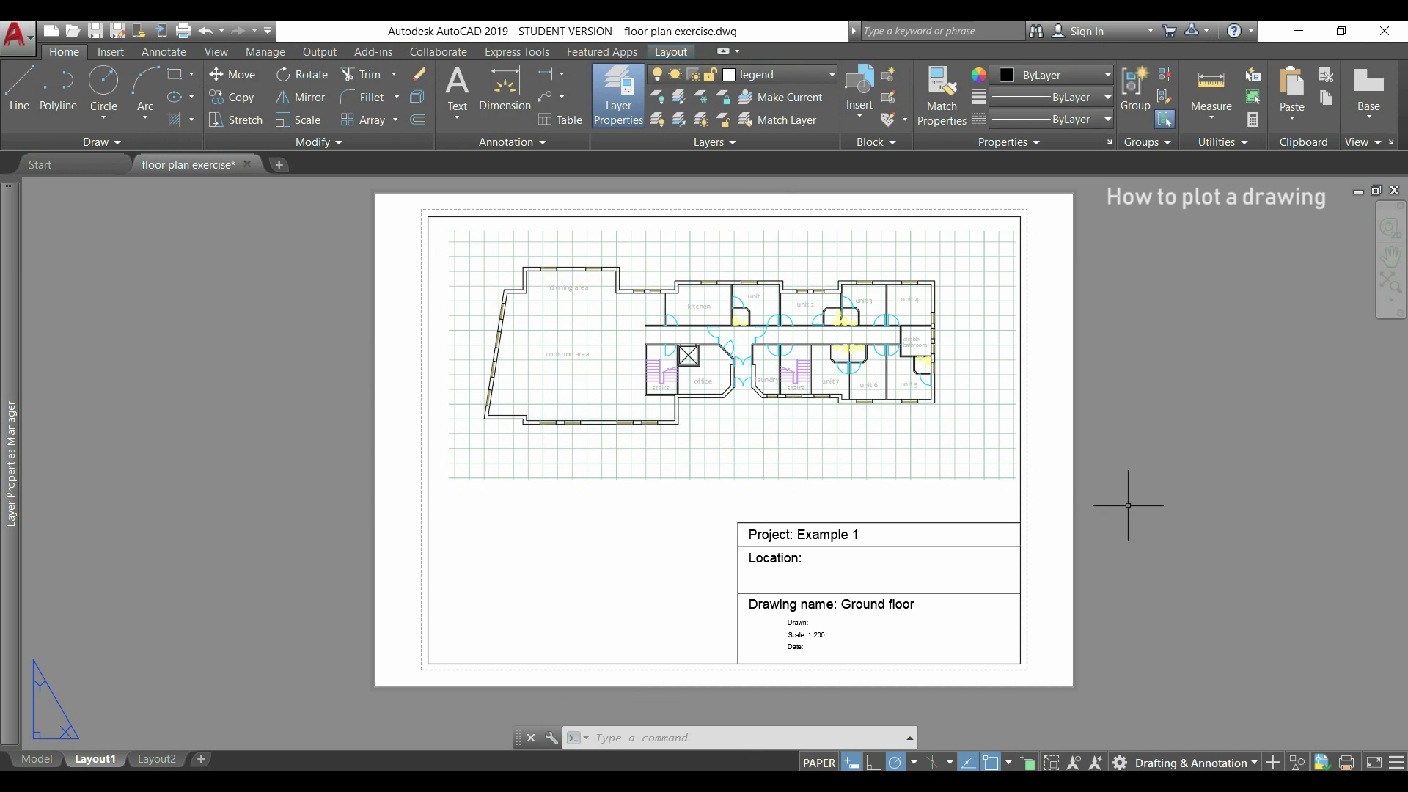
Replot Layout1 with DWG To PDF.pc3 to create example 2.pdf without the viewport border
right_click(107, 765)
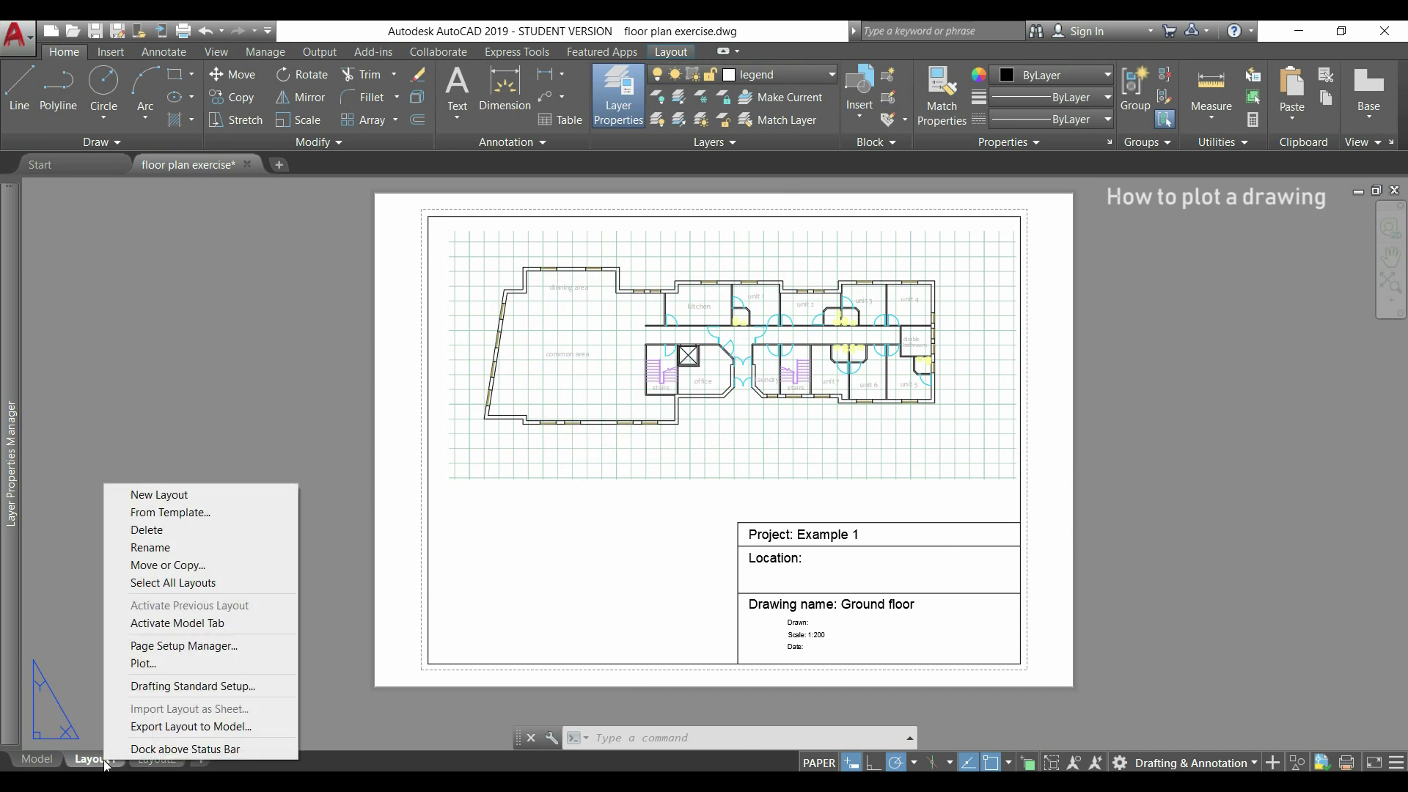
left_click(222, 664)
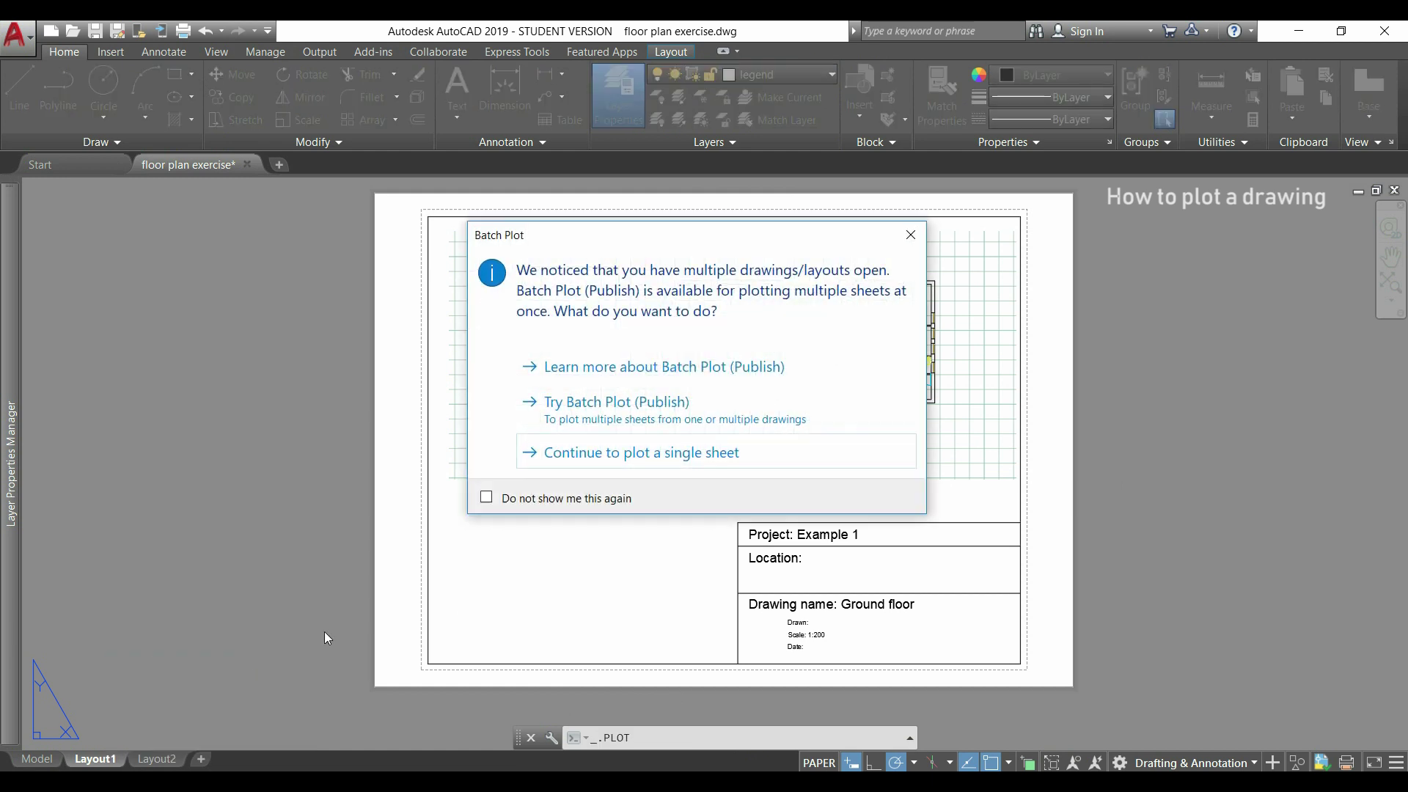
left_click(648, 455)
left_click(622, 276)
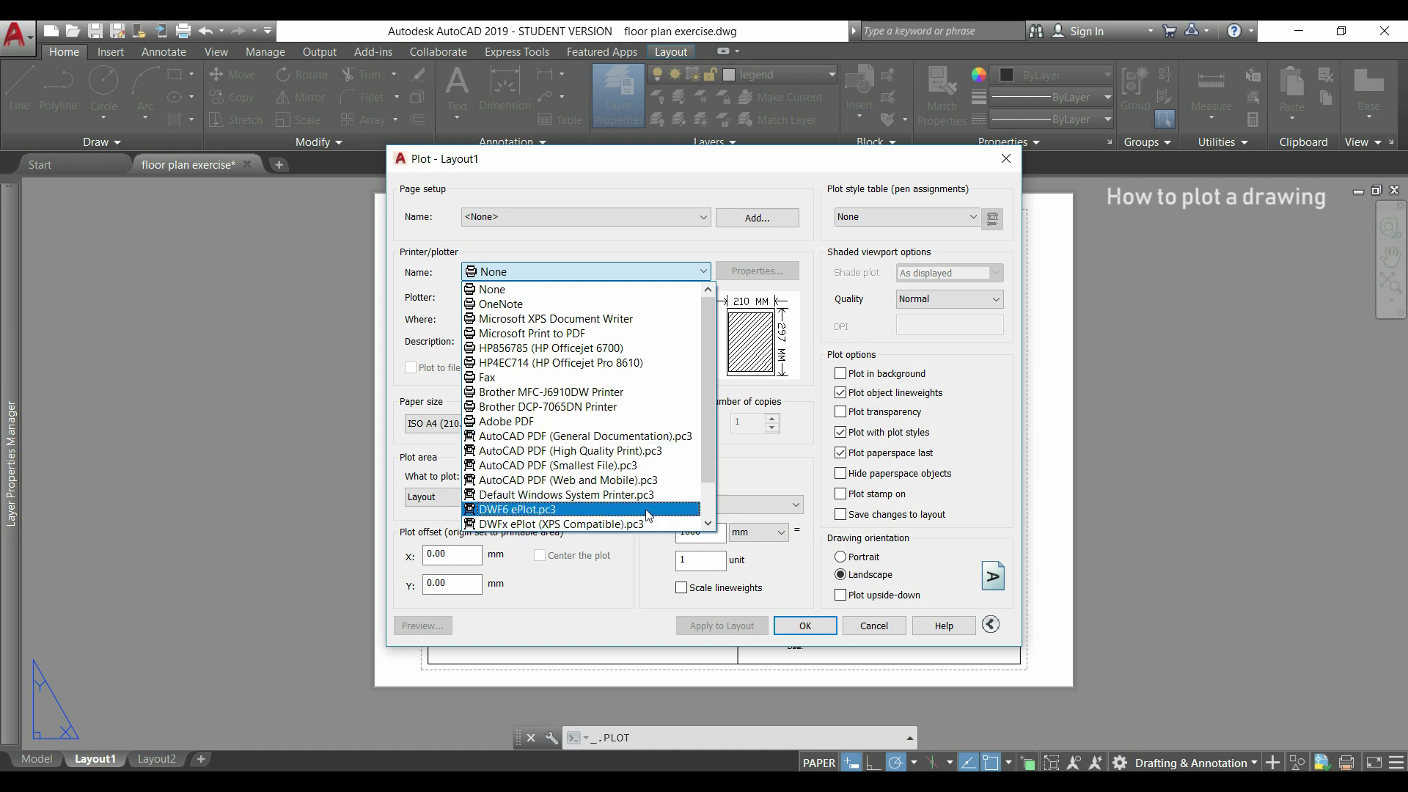
scroll(657, 477, "down", 1)
left_click(613, 495)
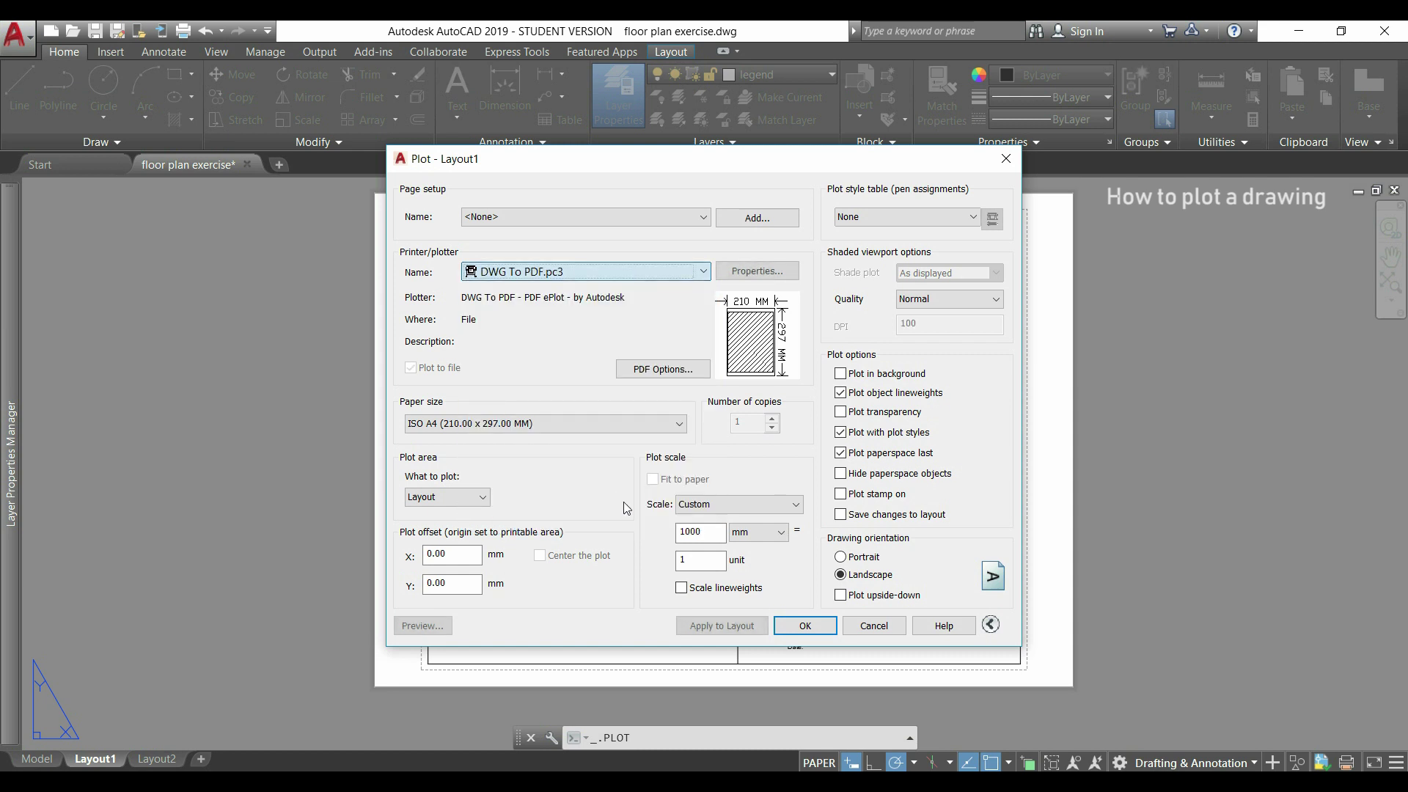
left_click(805, 626)
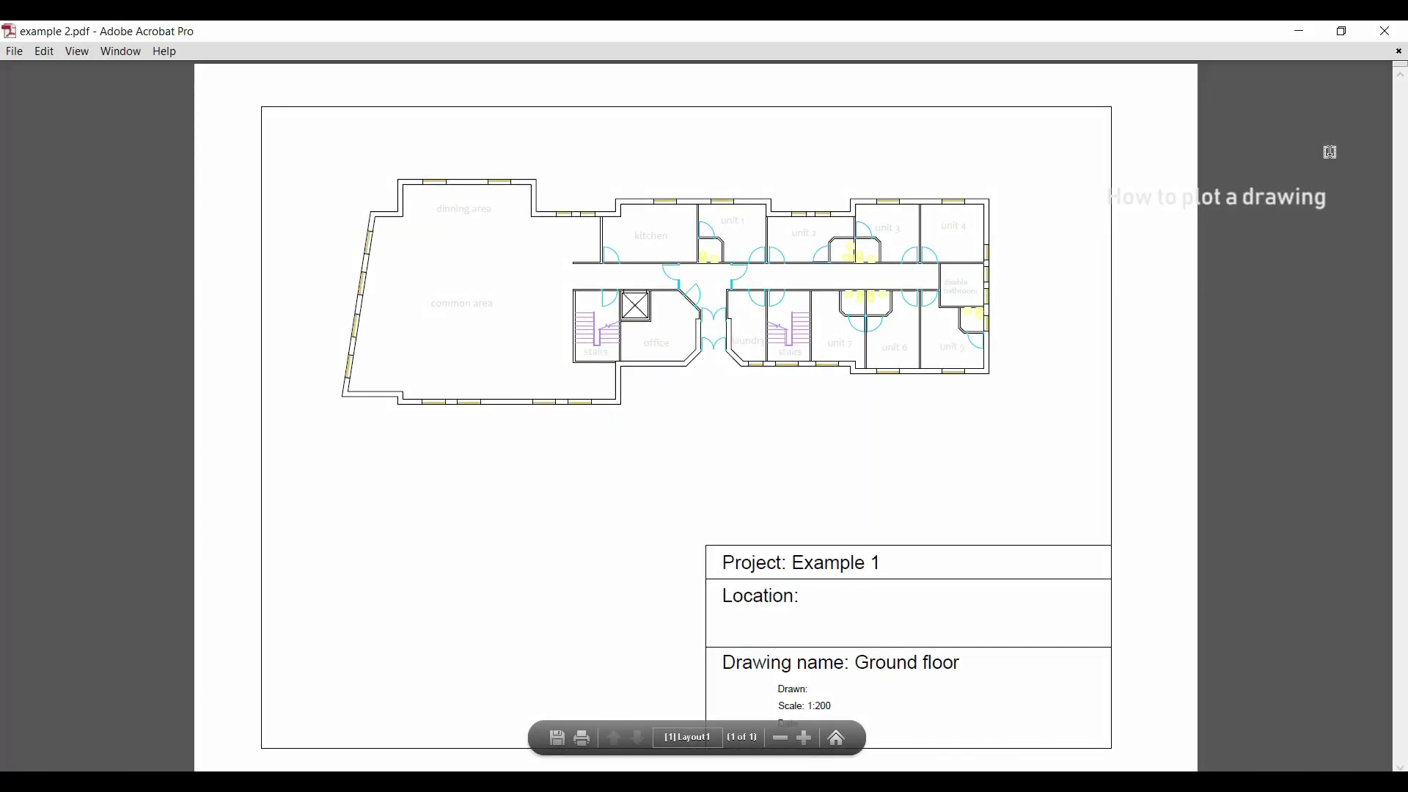